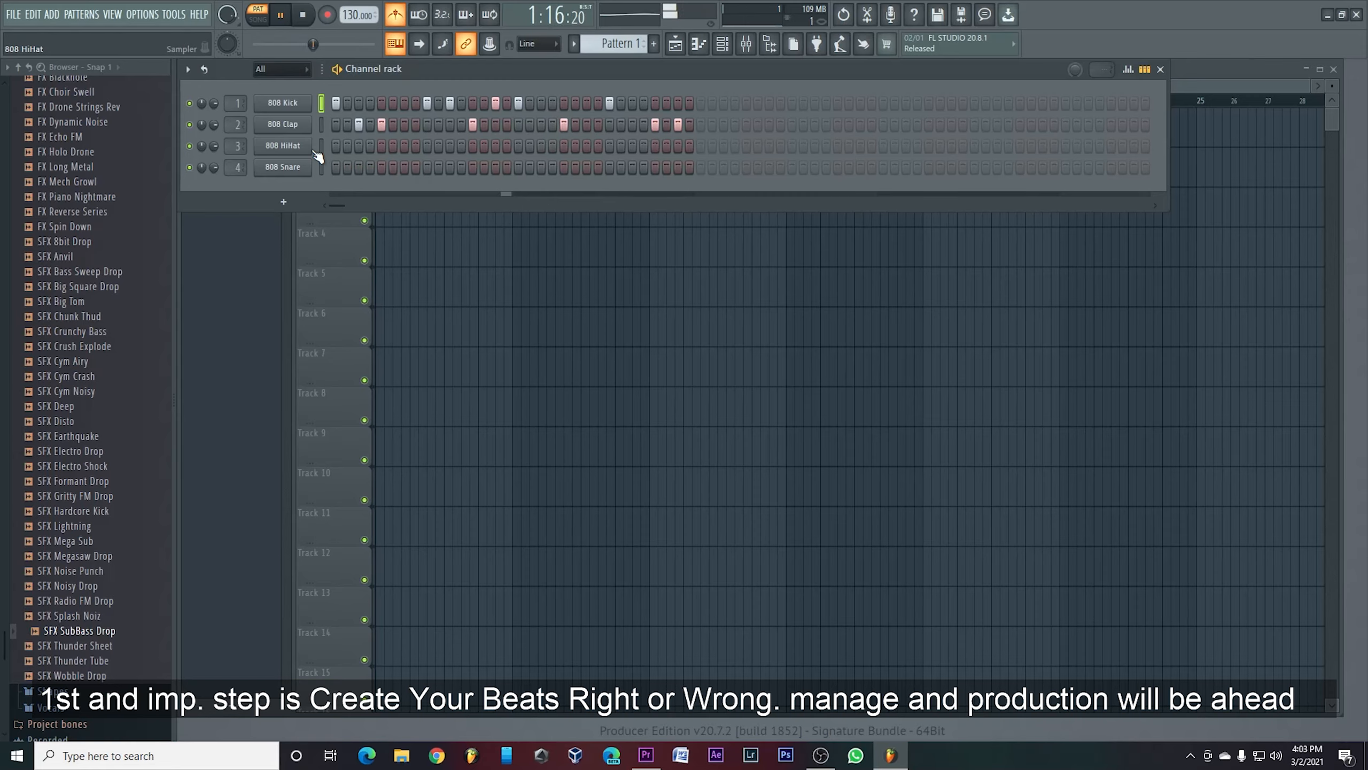
# Step: Try filling the 808 HiHat row with a hit on every fourth step
pyautogui.rightClick(310, 150)
pyautogui.click(507, 206)
pyautogui.rightClick(293, 149)
pyautogui.click(489, 233)
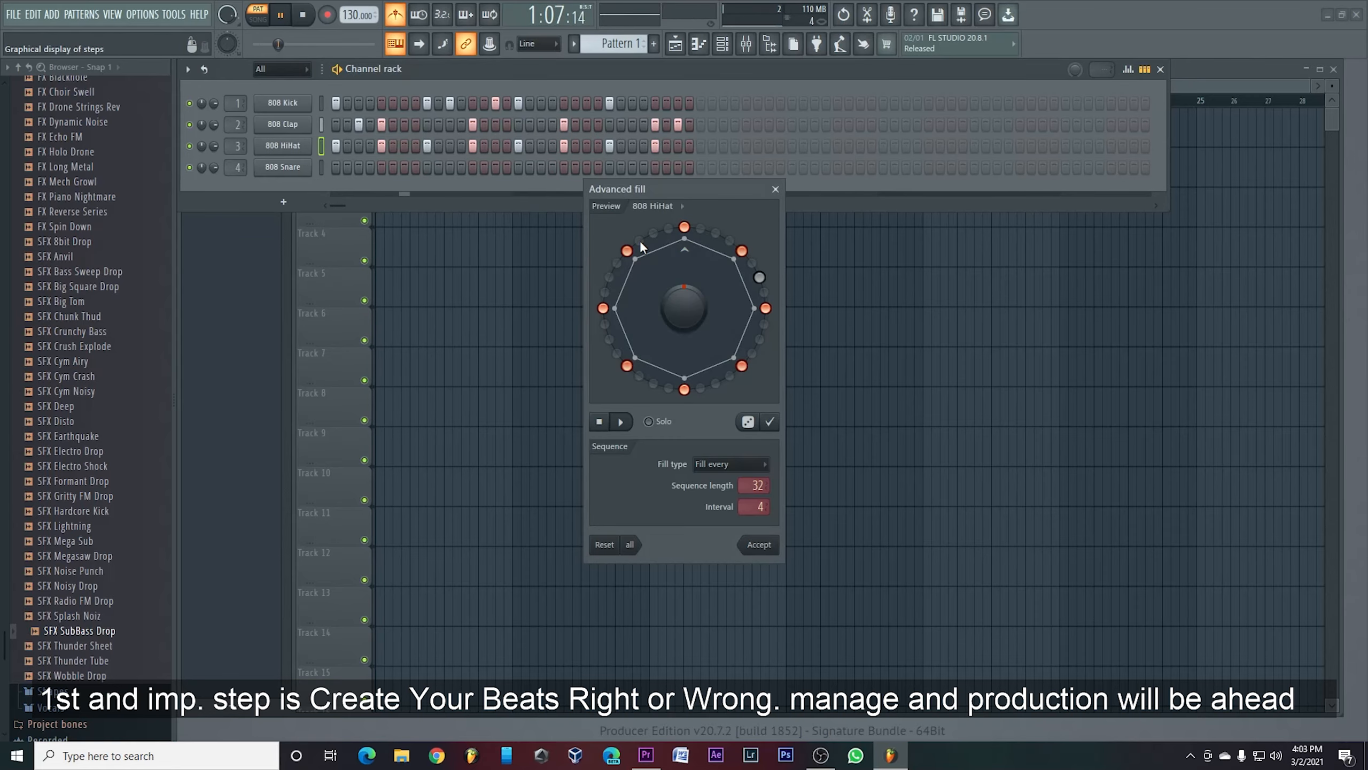
pyautogui.click(775, 189)
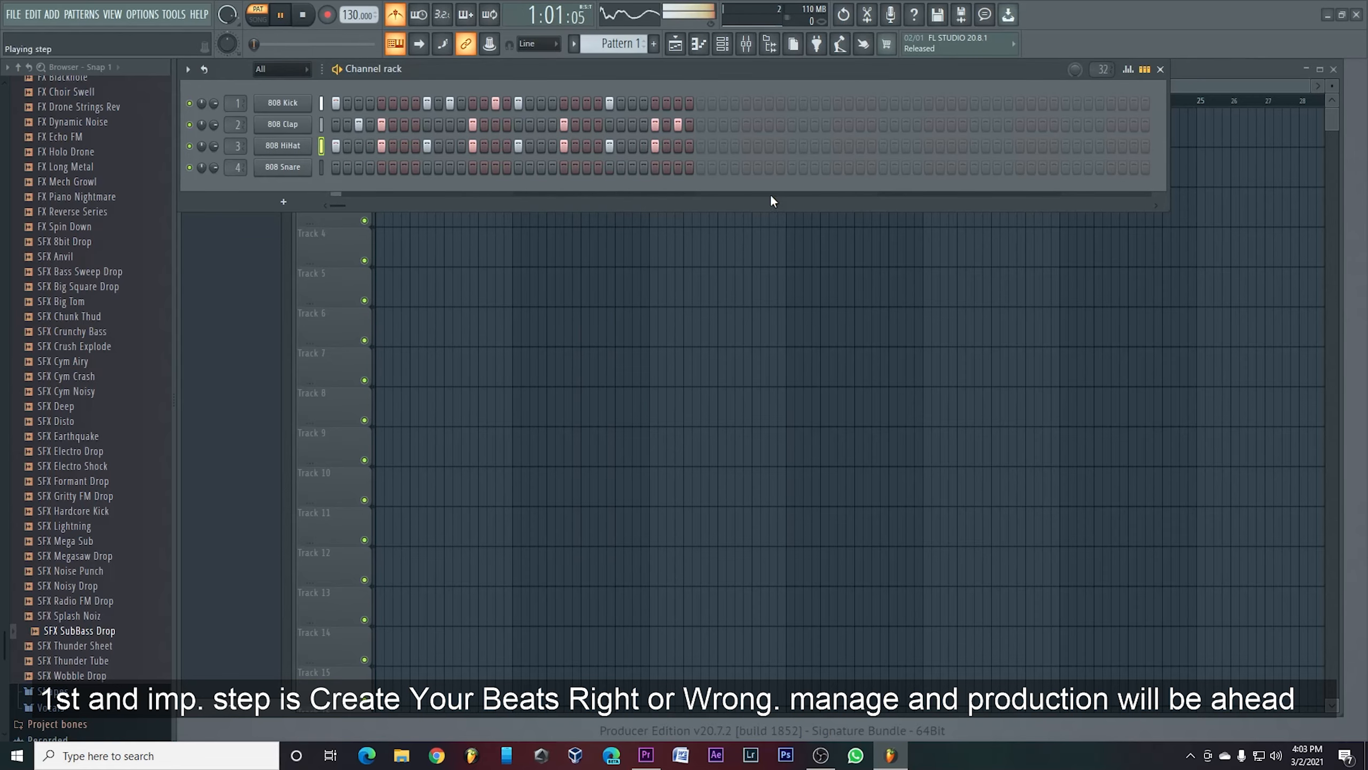
# Step: Fill the 808 HiHat row with a hit on every second step
pyautogui.rightClick(310, 147)
pyautogui.click(489, 197)
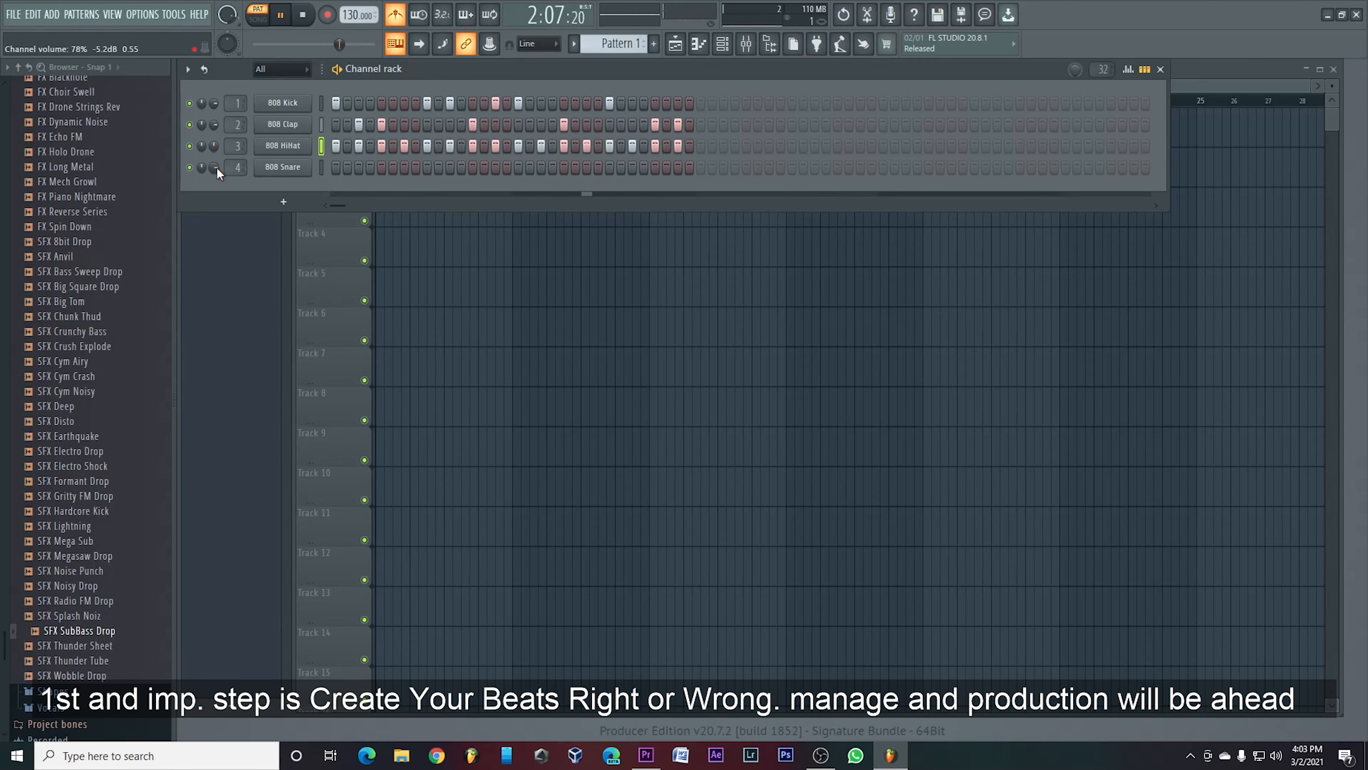
# Step: Program 808 Snare hits on steps 1, 3, 5, 9, 11, 15, 17 and 21
pyautogui.click(370, 168)
pyautogui.click(336, 167)
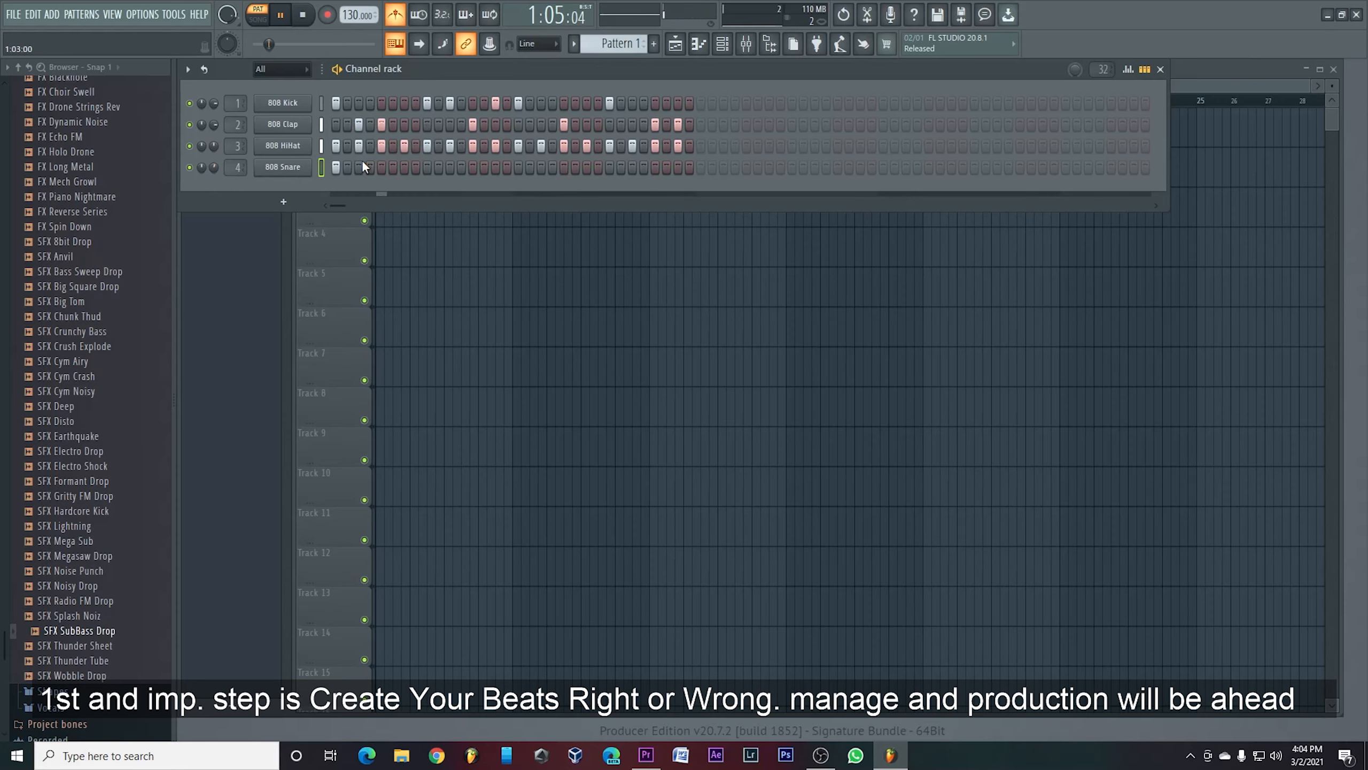
pyautogui.click(496, 168)
pyautogui.click(518, 168)
pyautogui.click(564, 168)
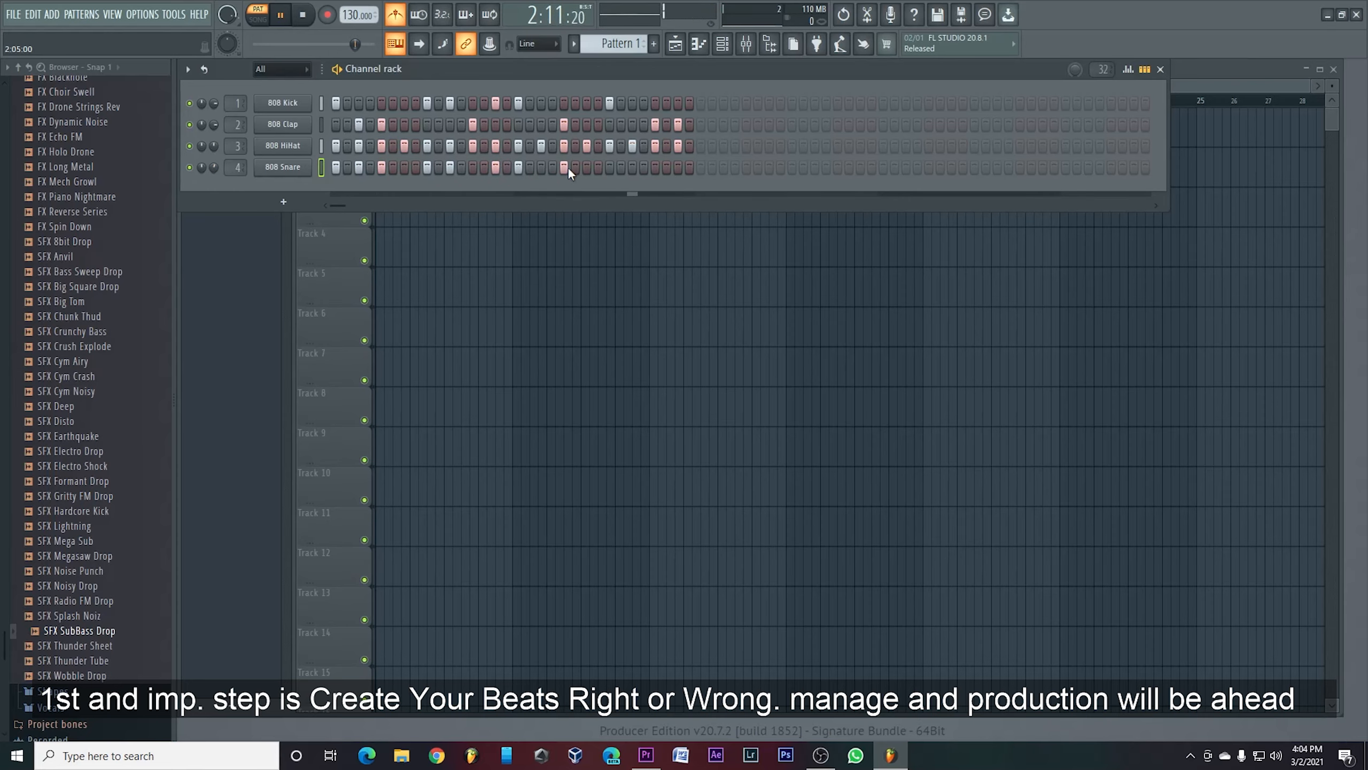
# Step: Add 808 Snare hits on steps 18, 20, 25, 29 and 31, and extra 808 HiHat hits on steps 8, 12, 18 and 20
pyautogui.click(610, 168)
pyautogui.click(652, 168)
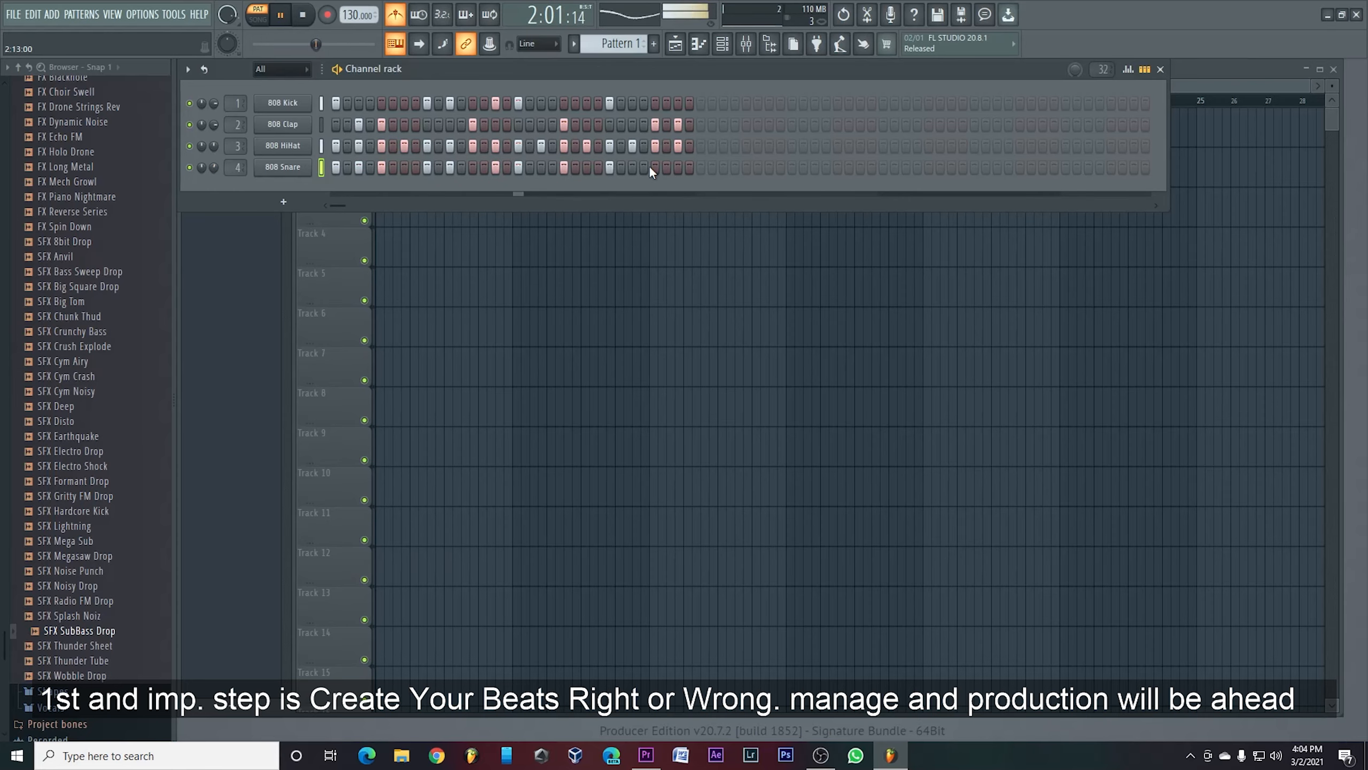
pyautogui.click(530, 169)
pyautogui.click(553, 169)
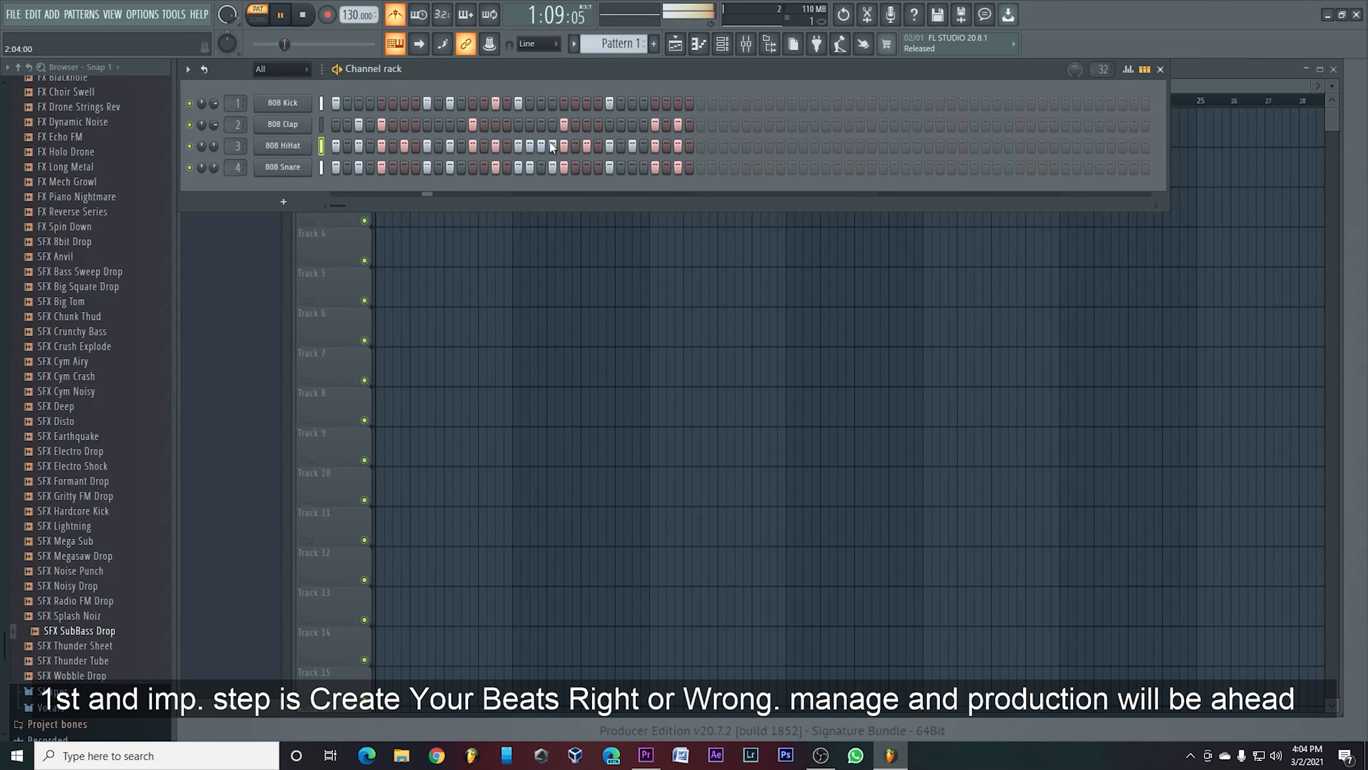
pyautogui.click(416, 145)
pyautogui.click(461, 146)
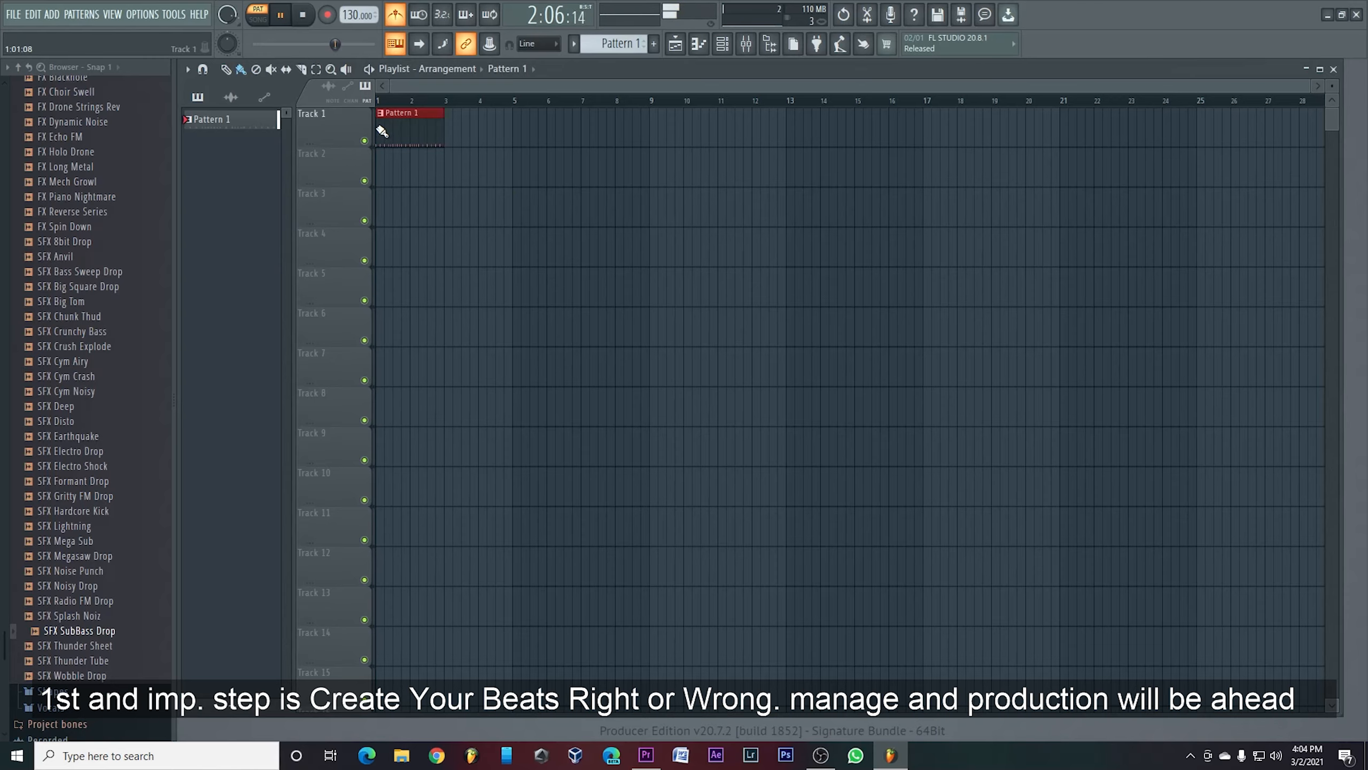
# Step: Repeat Pattern 1 along Track 1 through bar 12 and create the empty Pattern 2
pyautogui.moveTo(388, 116); pyautogui.dragTo(749, 115)
pyautogui.press('F4')
# Step: Turn off the metronome and collapse the SFX sample folder in the browser
pyautogui.click(395, 15)
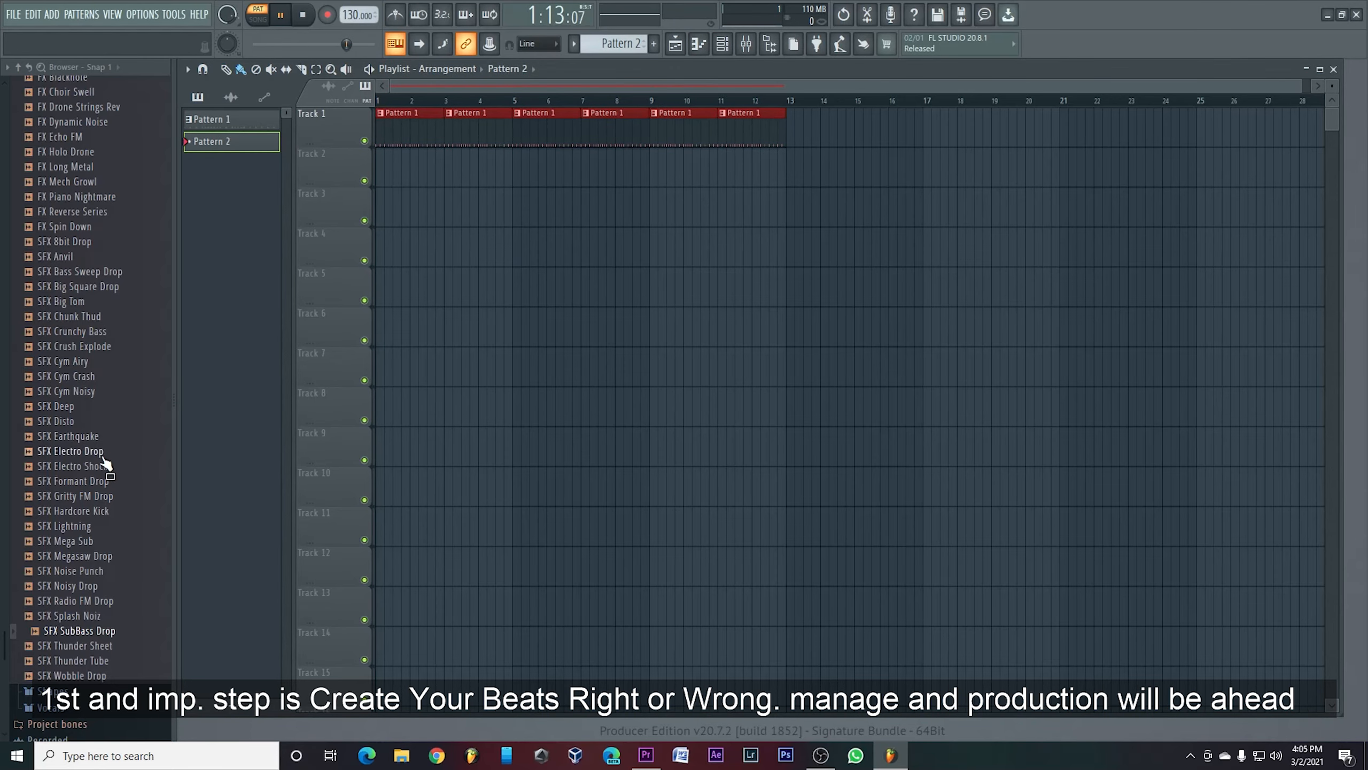
pyautogui.scroll(10, 89, 442)
pyautogui.scroll(-7, 105, 514)
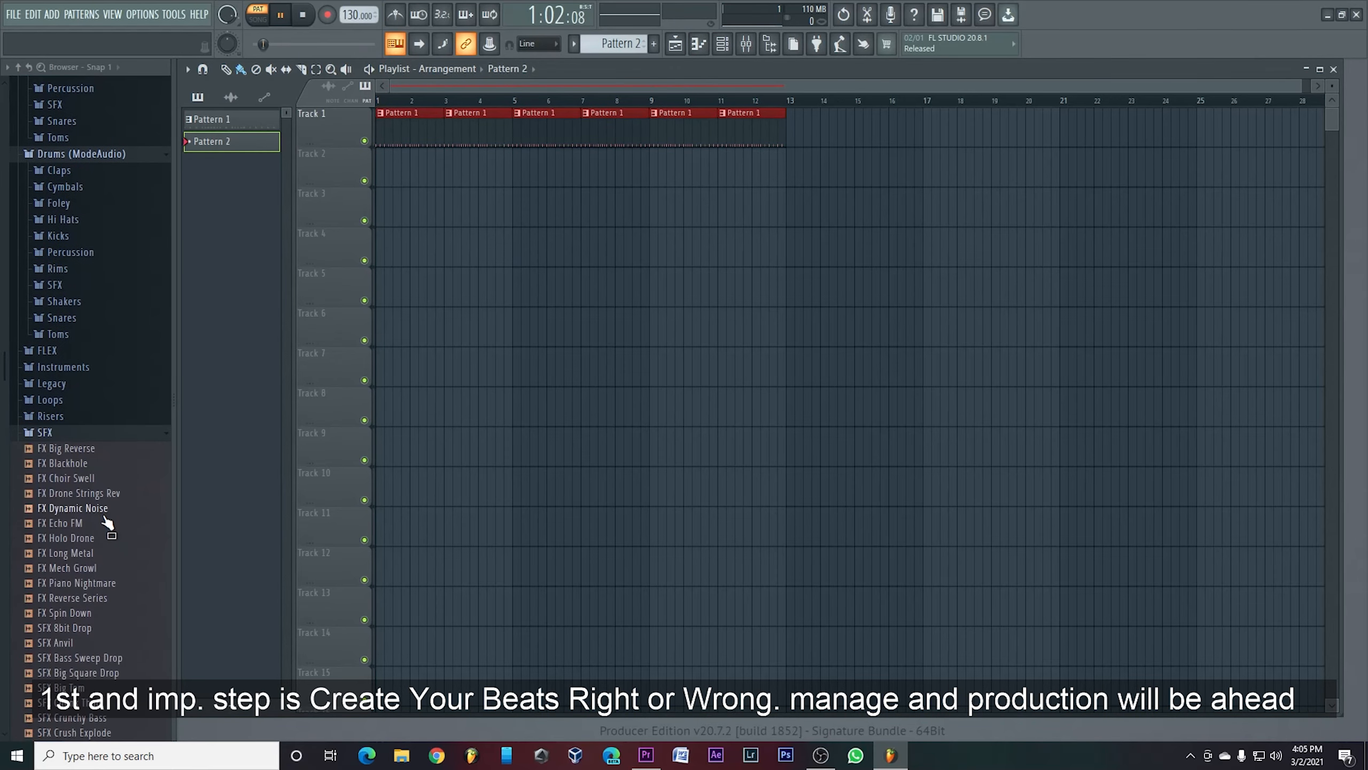
pyautogui.click(78, 433)
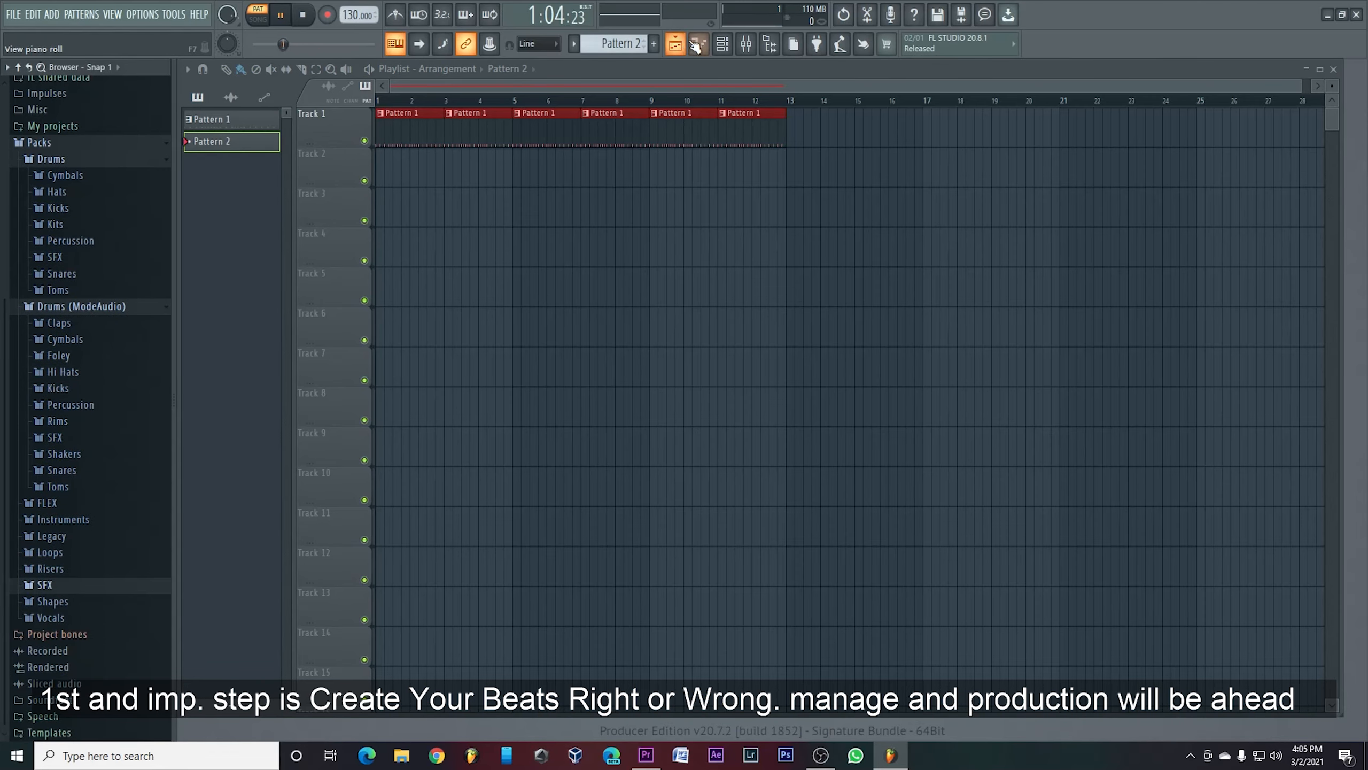
# Step: Add an FL Keys channel to the channel rack with the Compressed Piano preset and close its plugin window
pyautogui.click(725, 45)
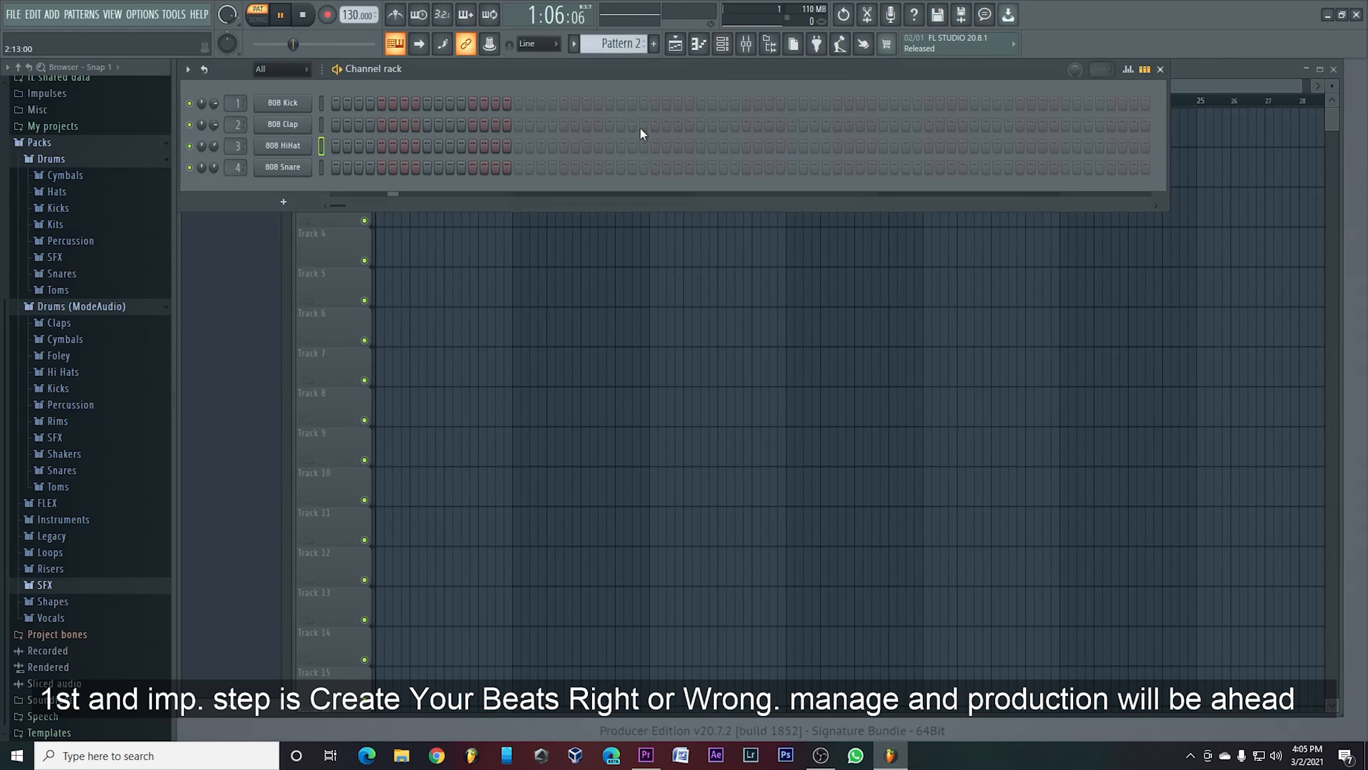
pyautogui.click(282, 202)
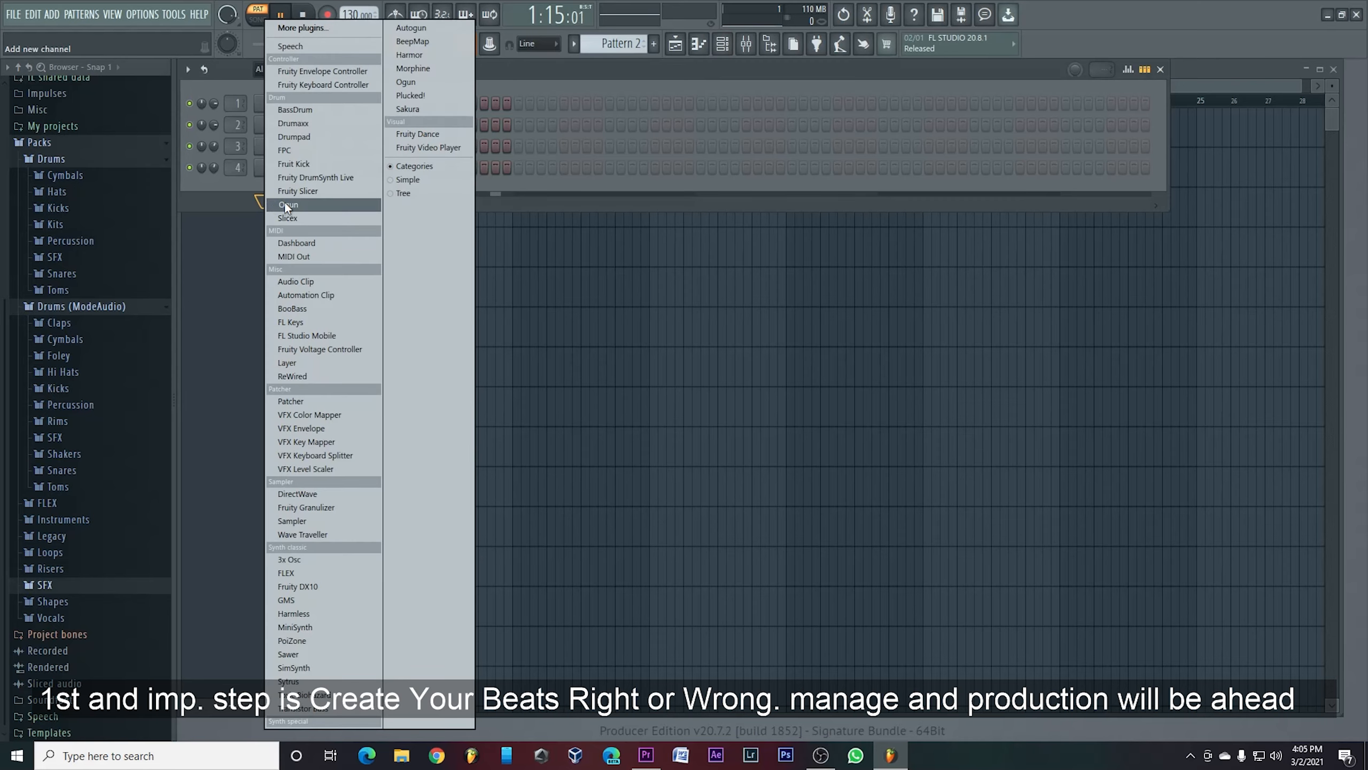
pyautogui.click(299, 324)
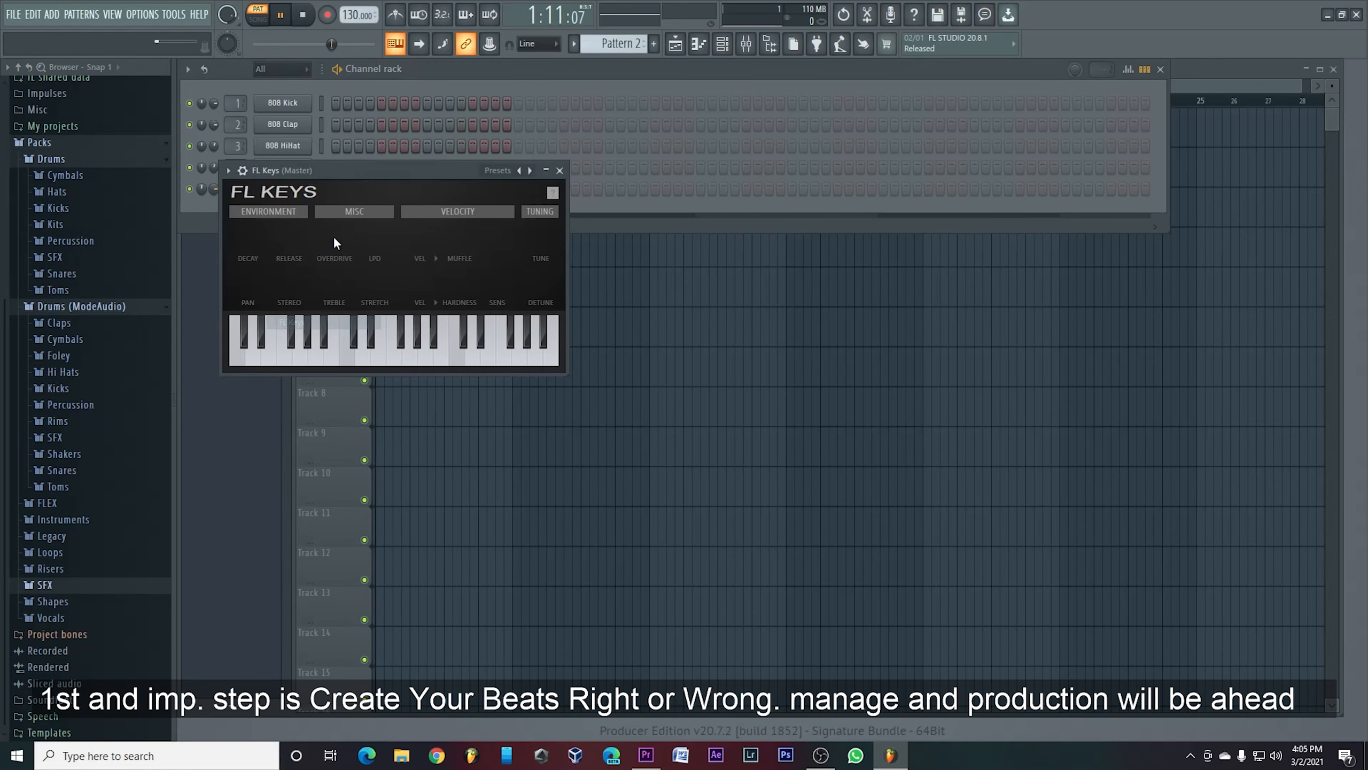
pyautogui.click(530, 171)
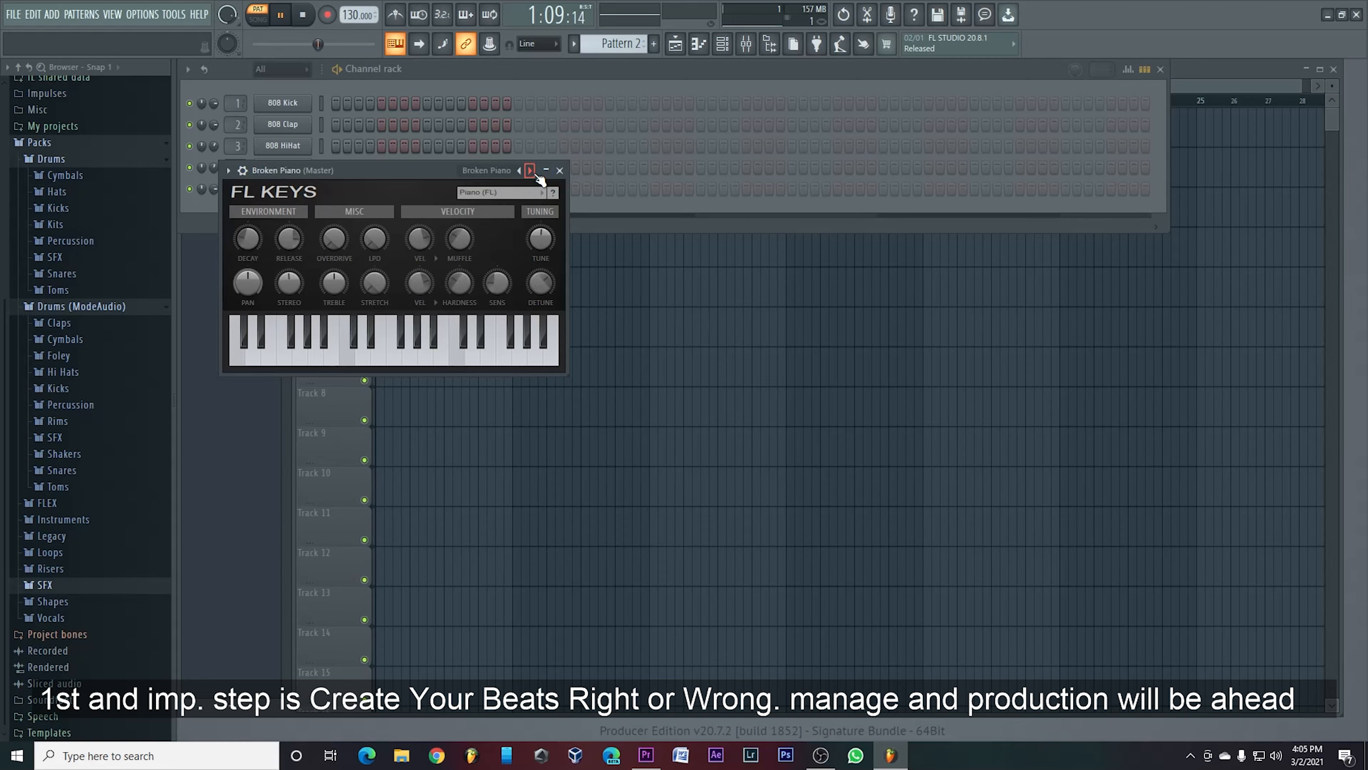
pyautogui.click(530, 170)
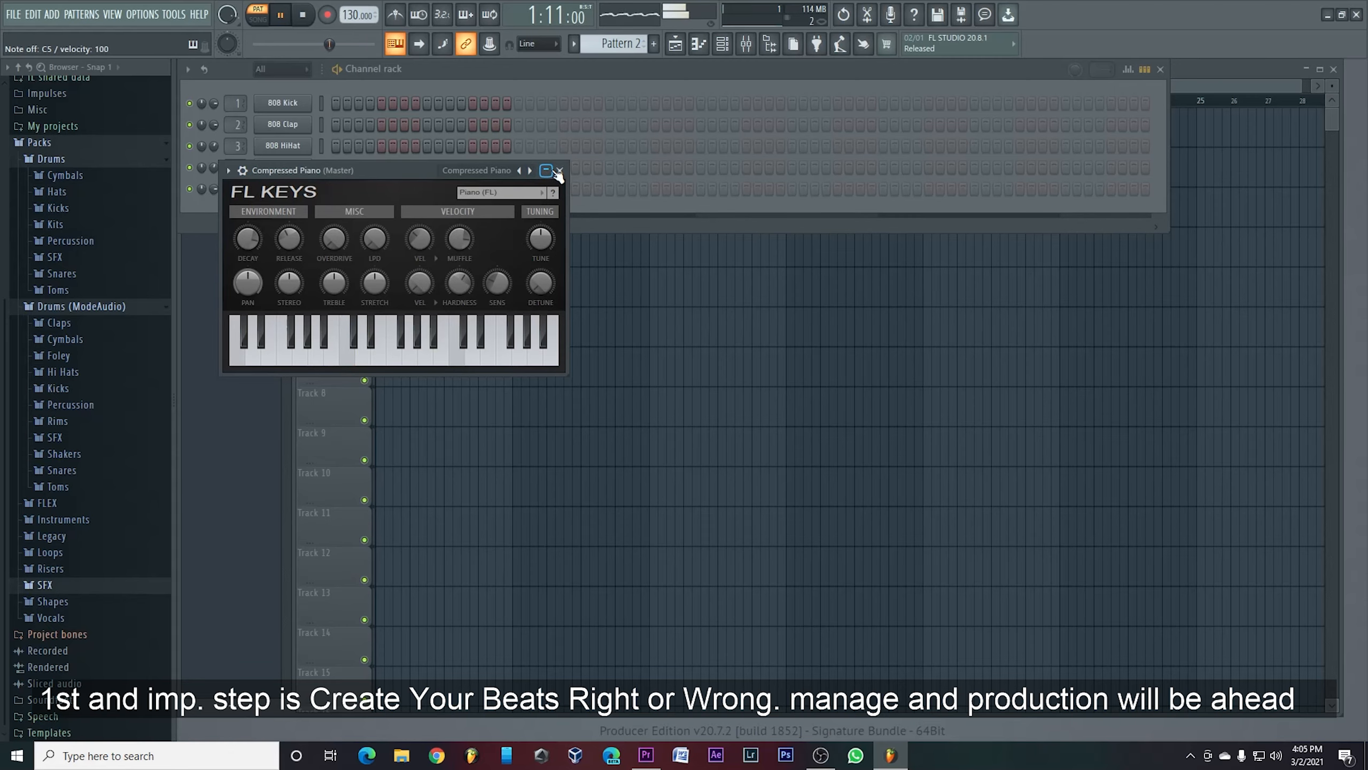
pyautogui.click(560, 171)
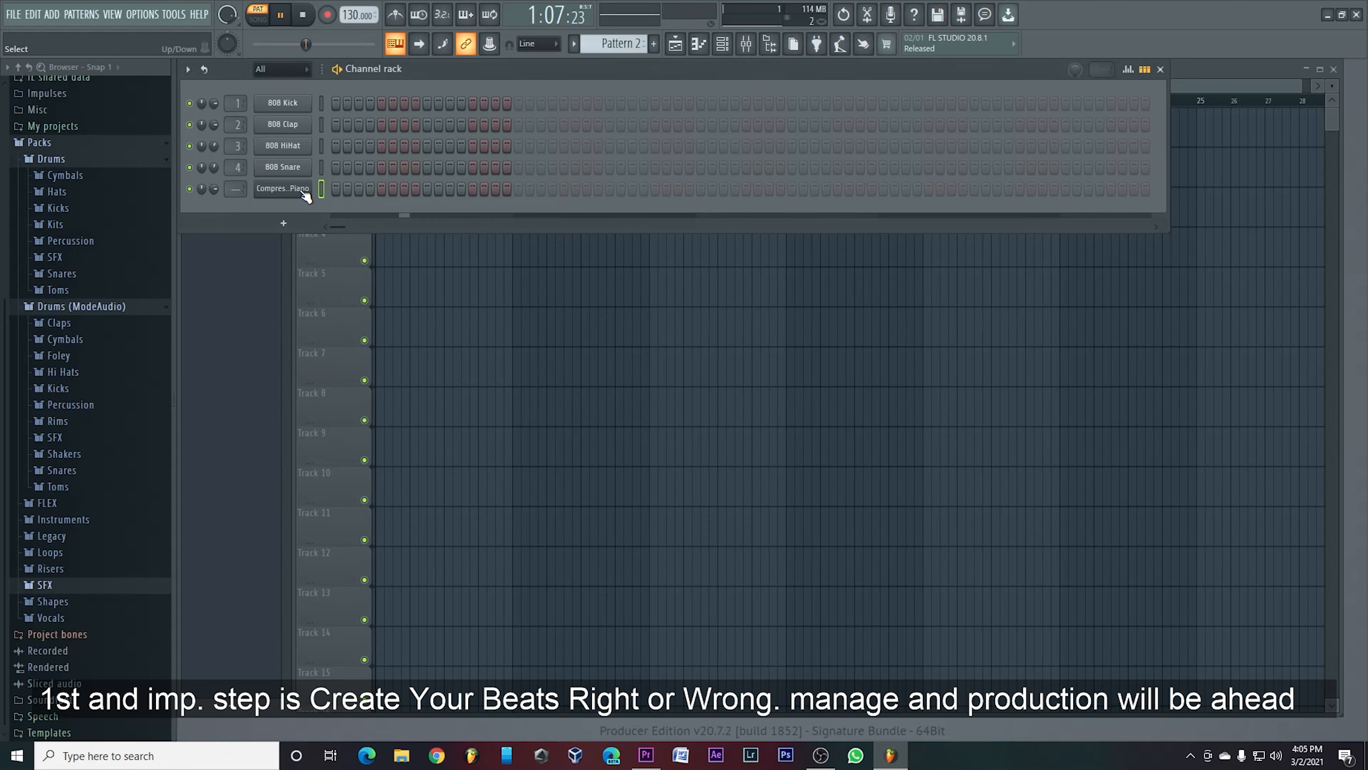
# Step: Open the piano roll for the Compressed Piano channel, with playback stopped, and audition the C5 note
pyautogui.rightClick(267, 194)
pyautogui.click(349, 190)
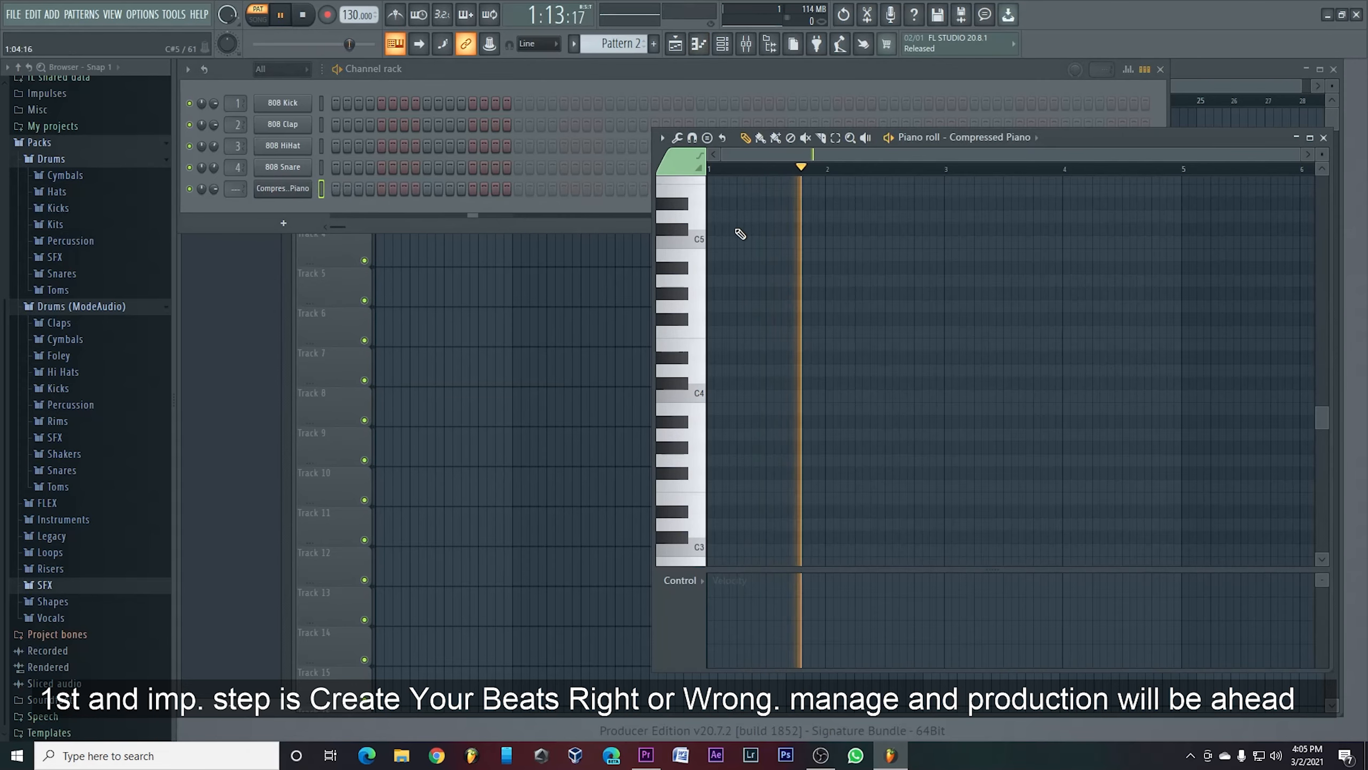
pyautogui.press('space')
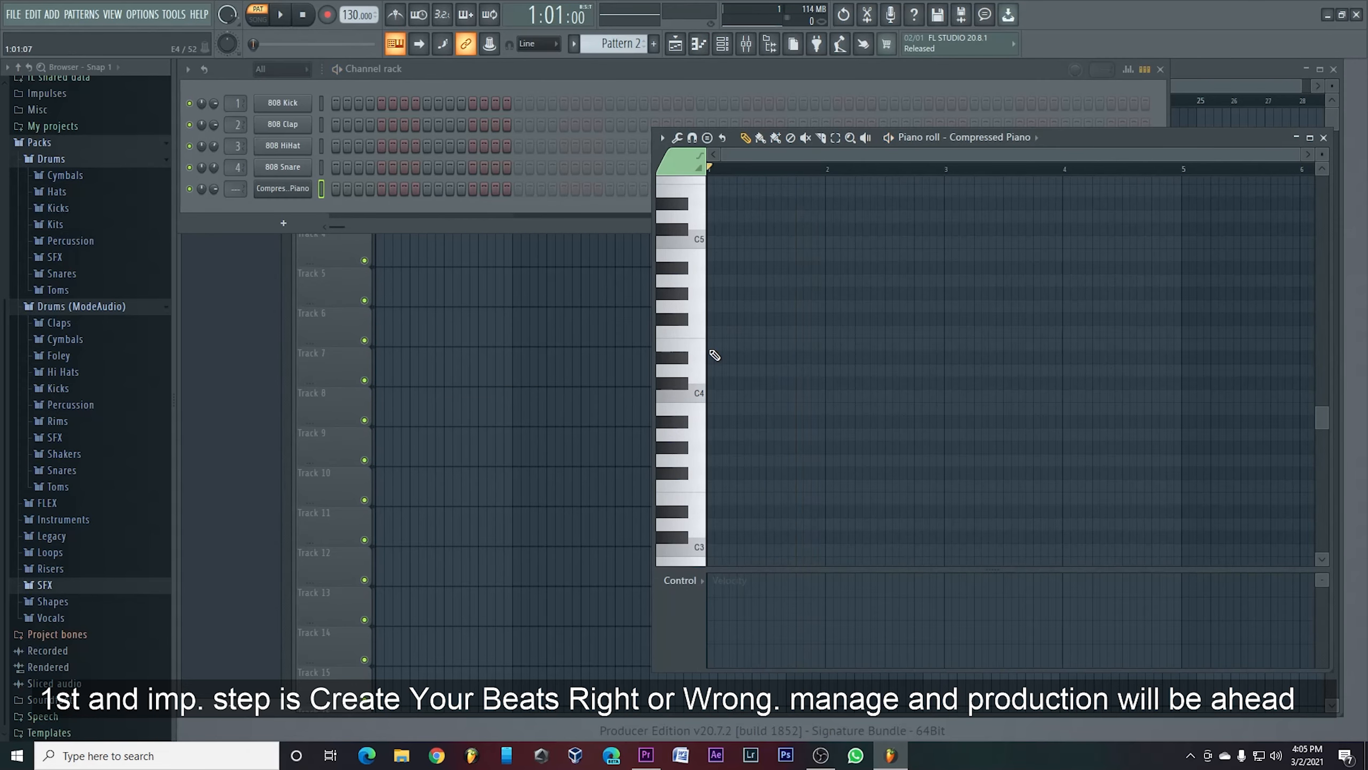
pyautogui.press('z')
pyautogui.scroll(-3, 713, 353)
pyautogui.scroll(5, 715, 357)
pyautogui.press('z')
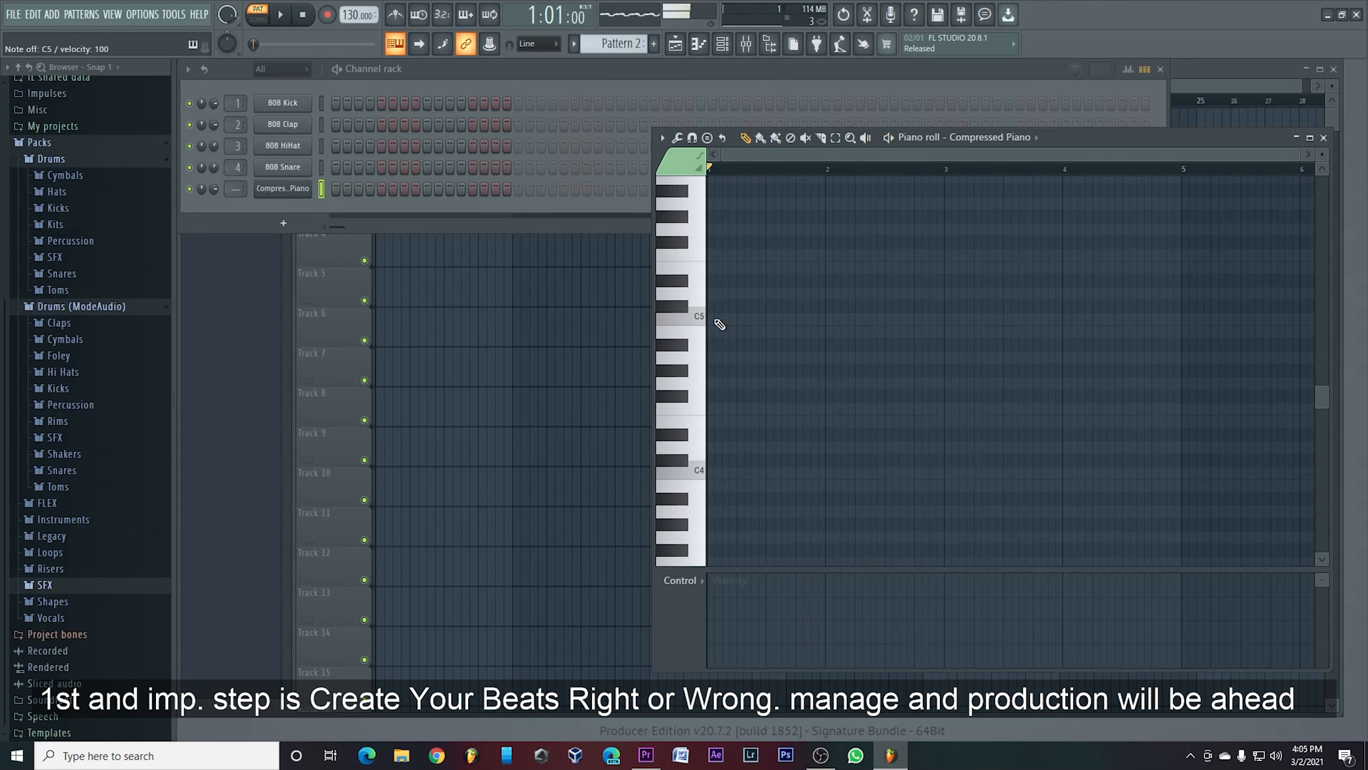
# Step: Draw alternating C5 and B4 notes, each four steps long, across bar 1 and play them back
pyautogui.click(717, 321)
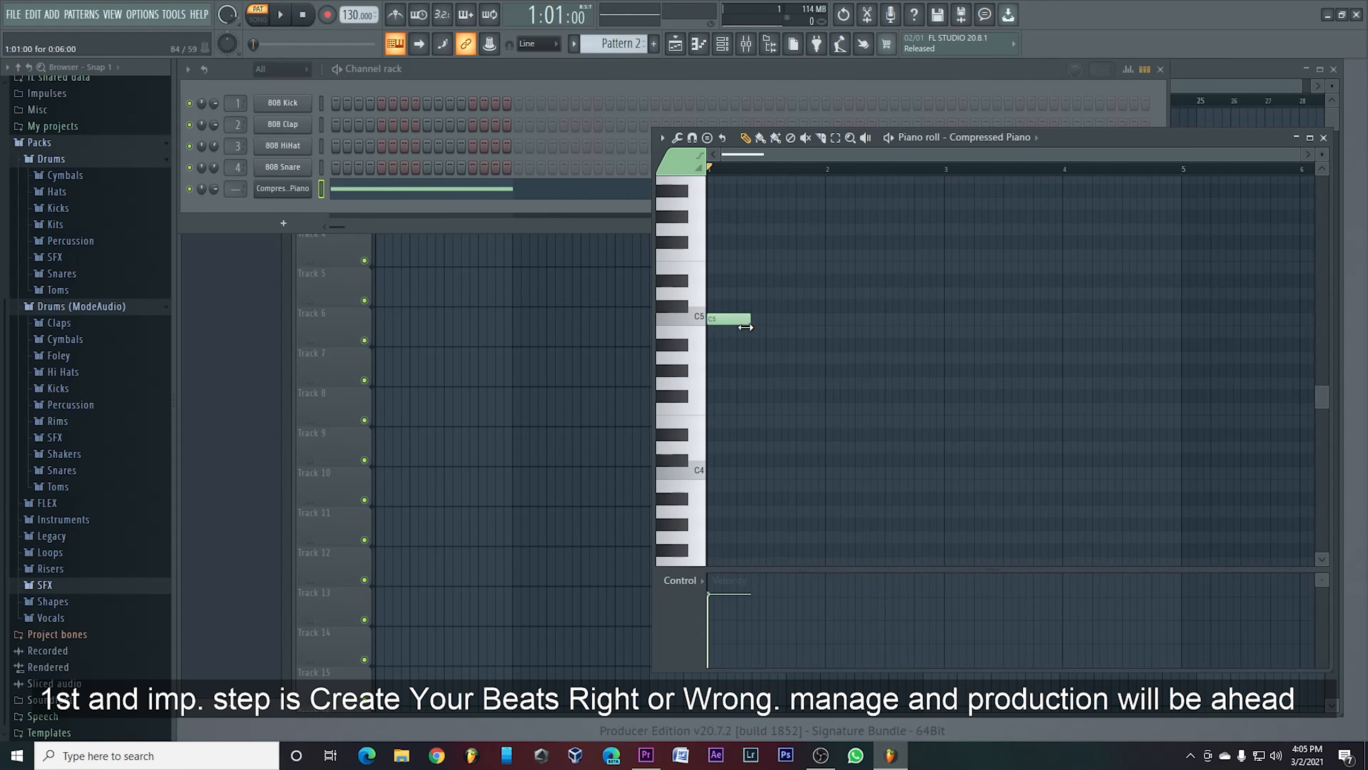
pyautogui.press('space')
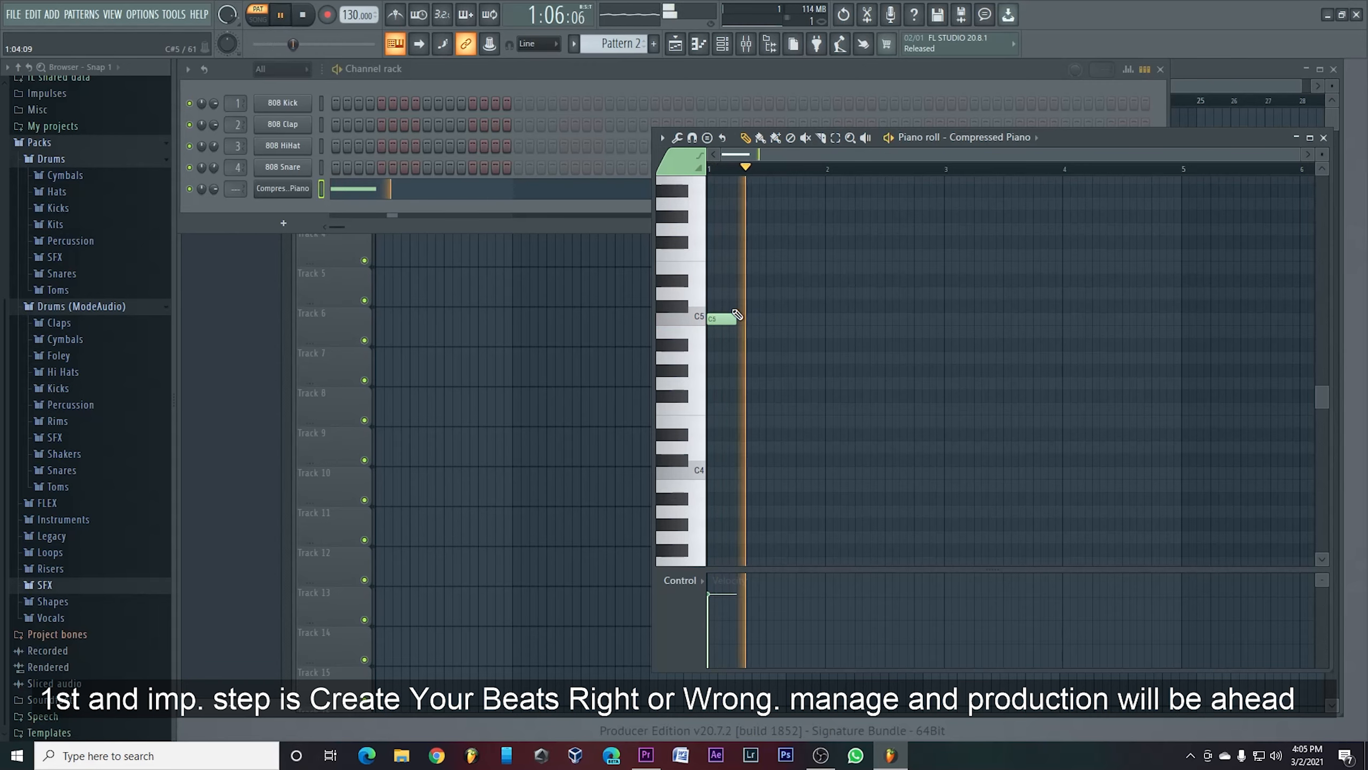
pyautogui.press('space')
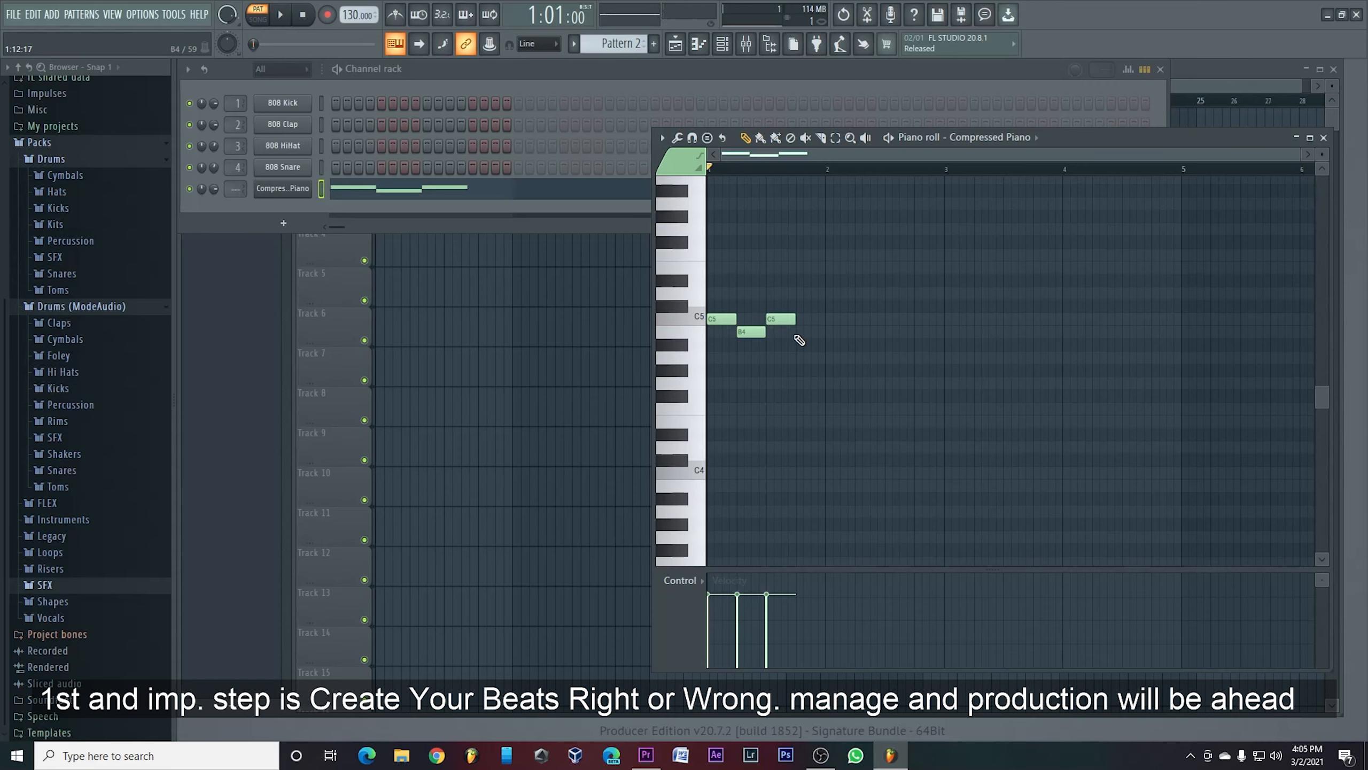
pyautogui.press('space')
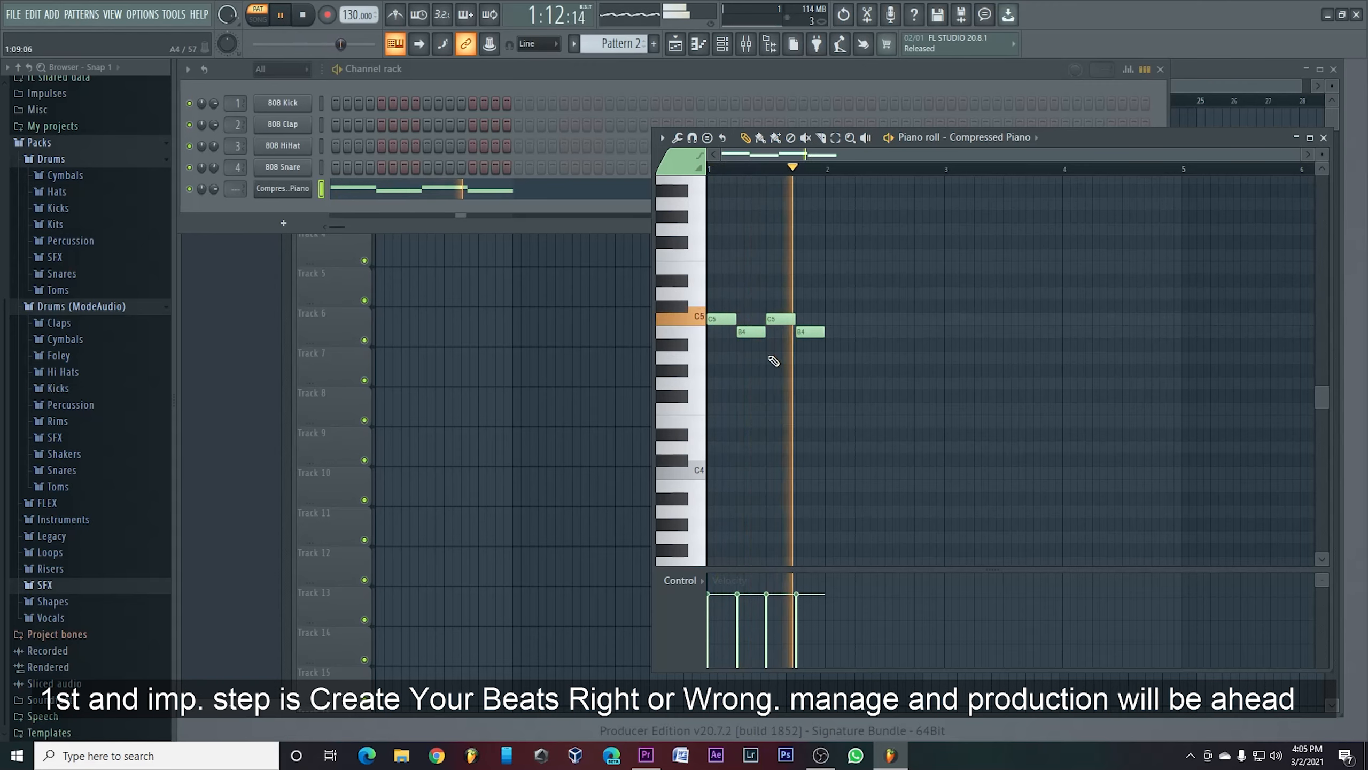
pyautogui.press('space')
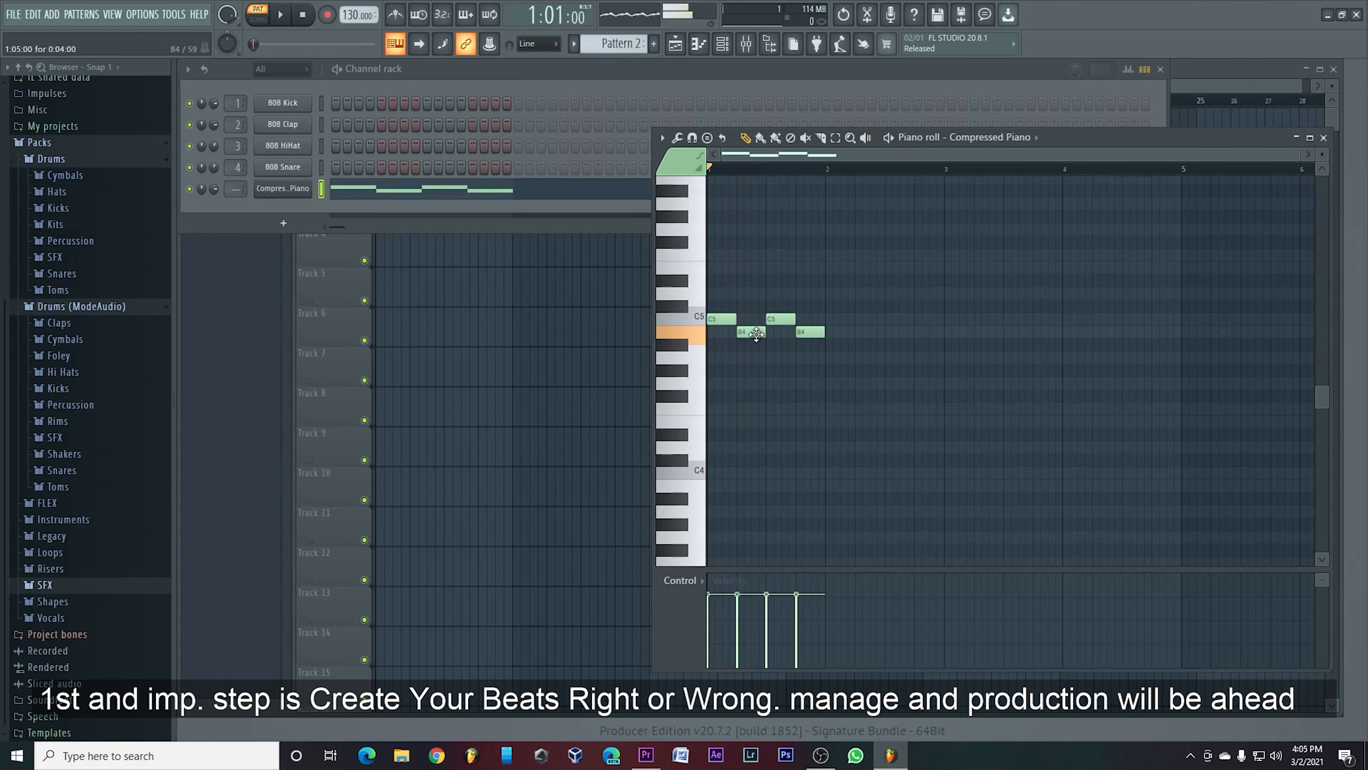
# Step: Delete both B4 notes from bar 1 and play back the remaining notes
pyautogui.rightClick(808, 332)
pyautogui.press('space')
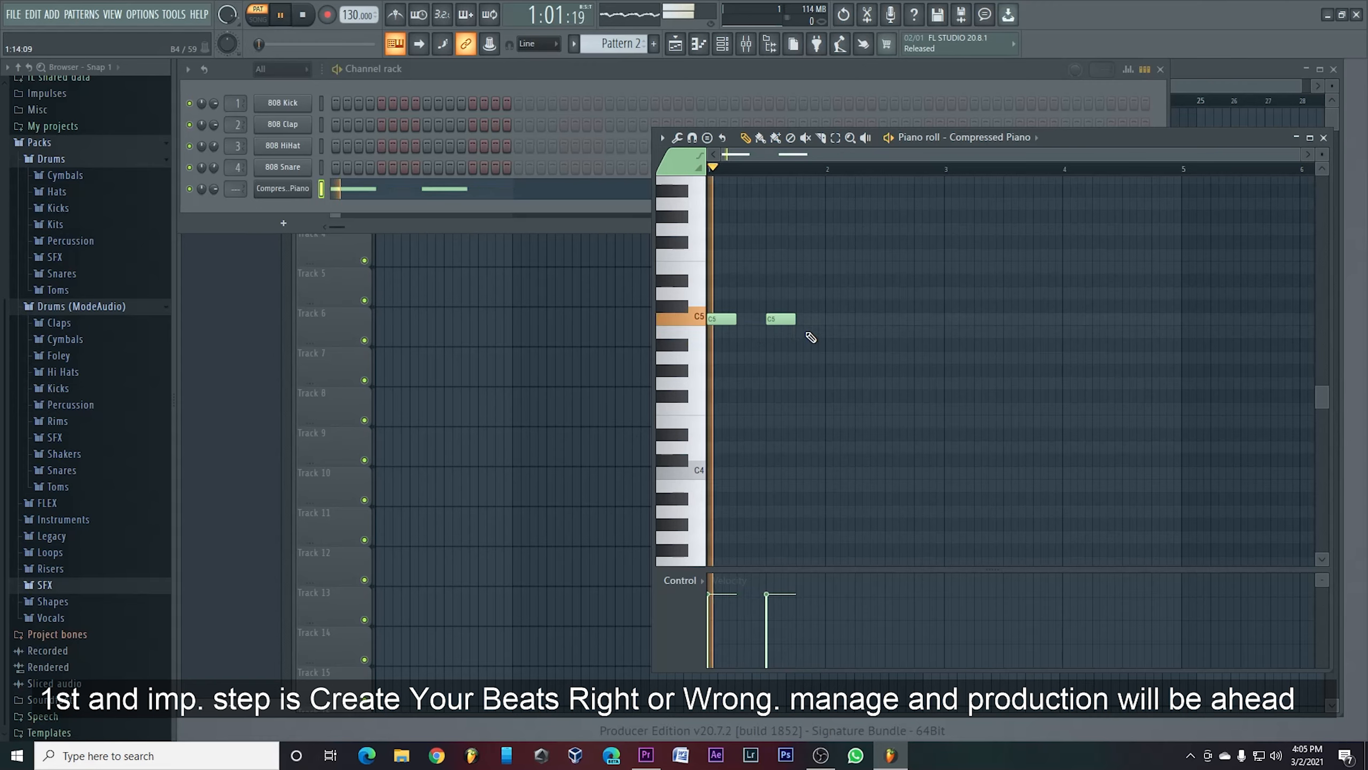
pyautogui.press('space')
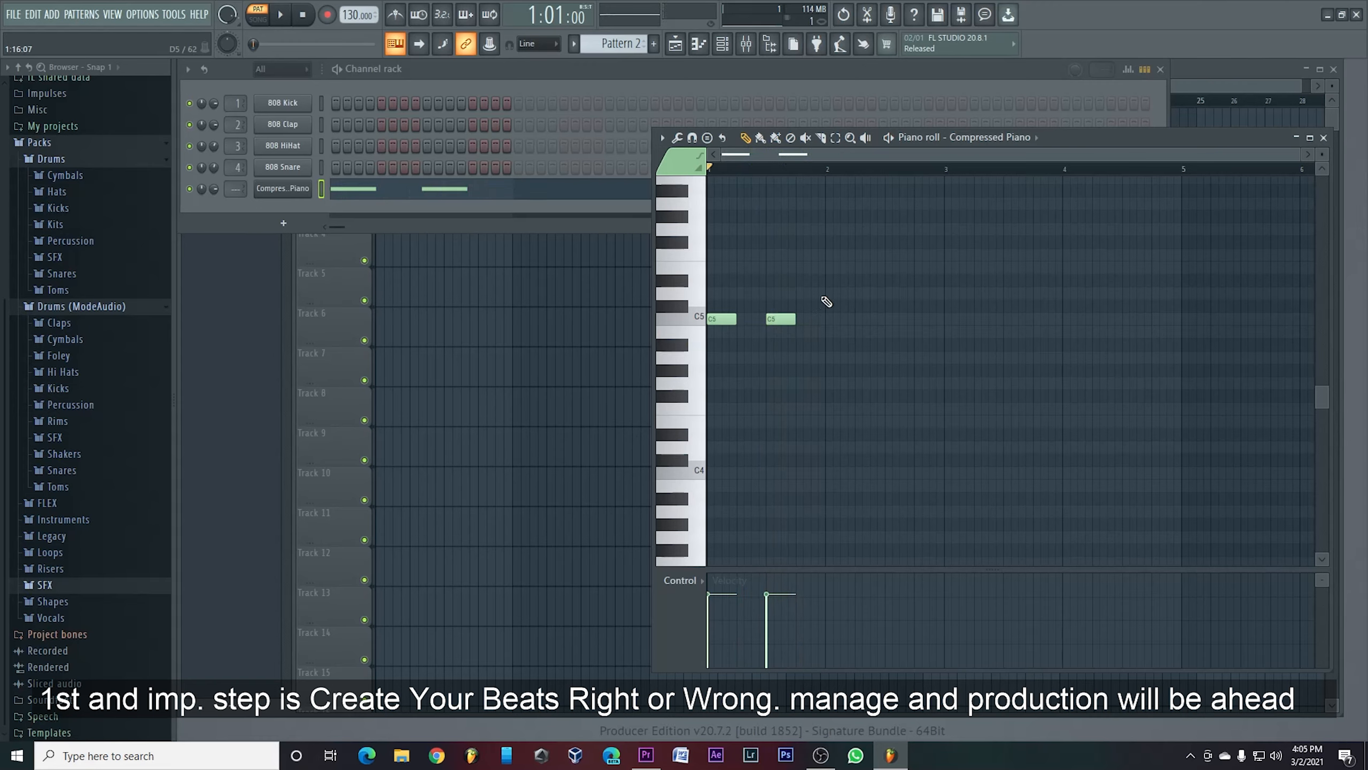
# Step: Add two-step C#5 and D5 notes between the two C5 notes in bar 1 and play back the melody
pyautogui.click(739, 306)
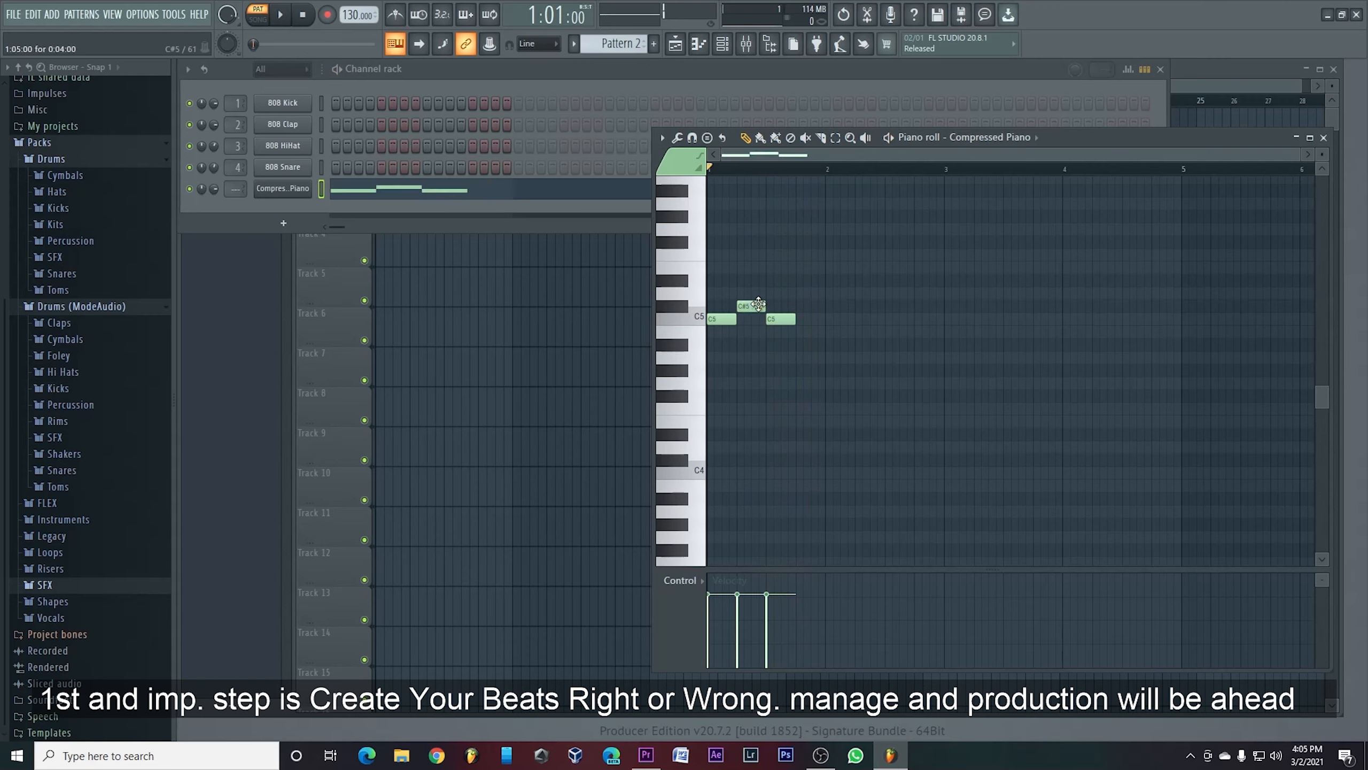
pyautogui.click(756, 294)
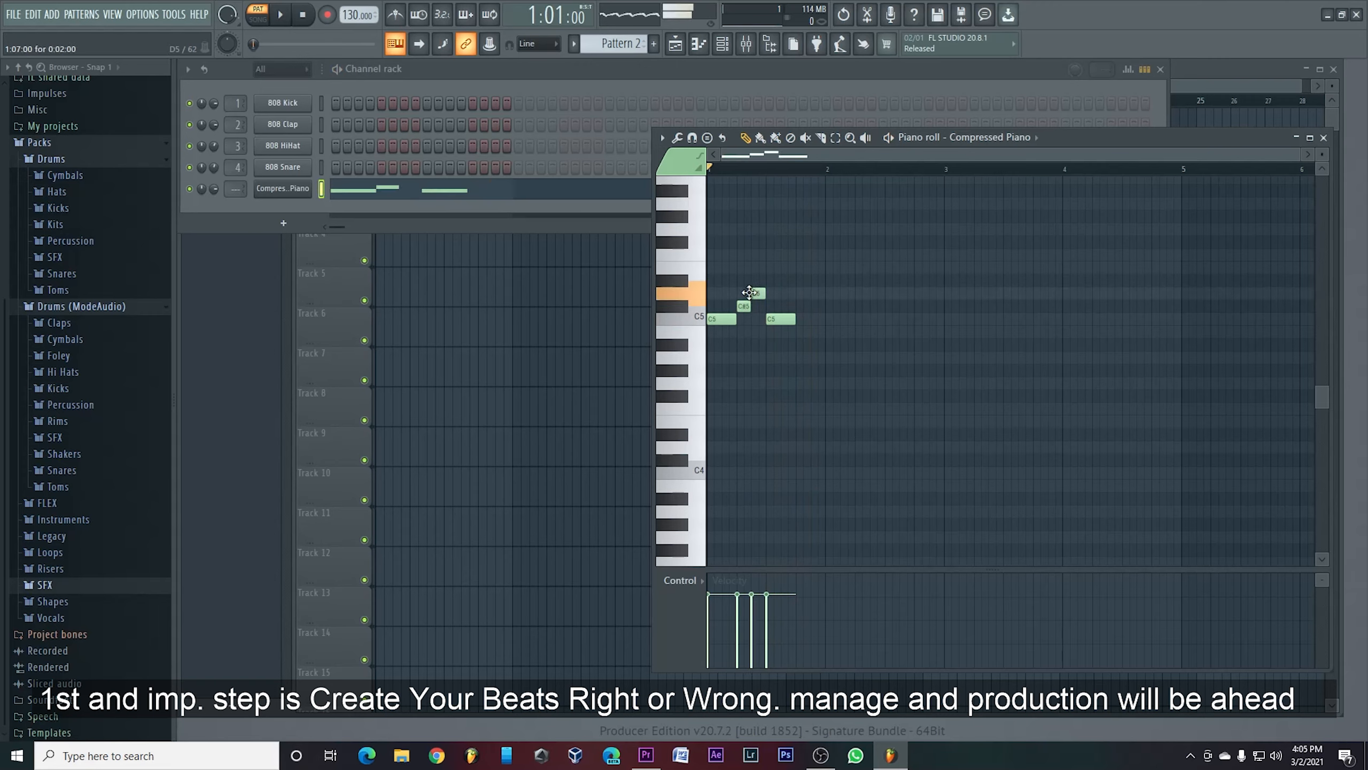
pyautogui.press('space')
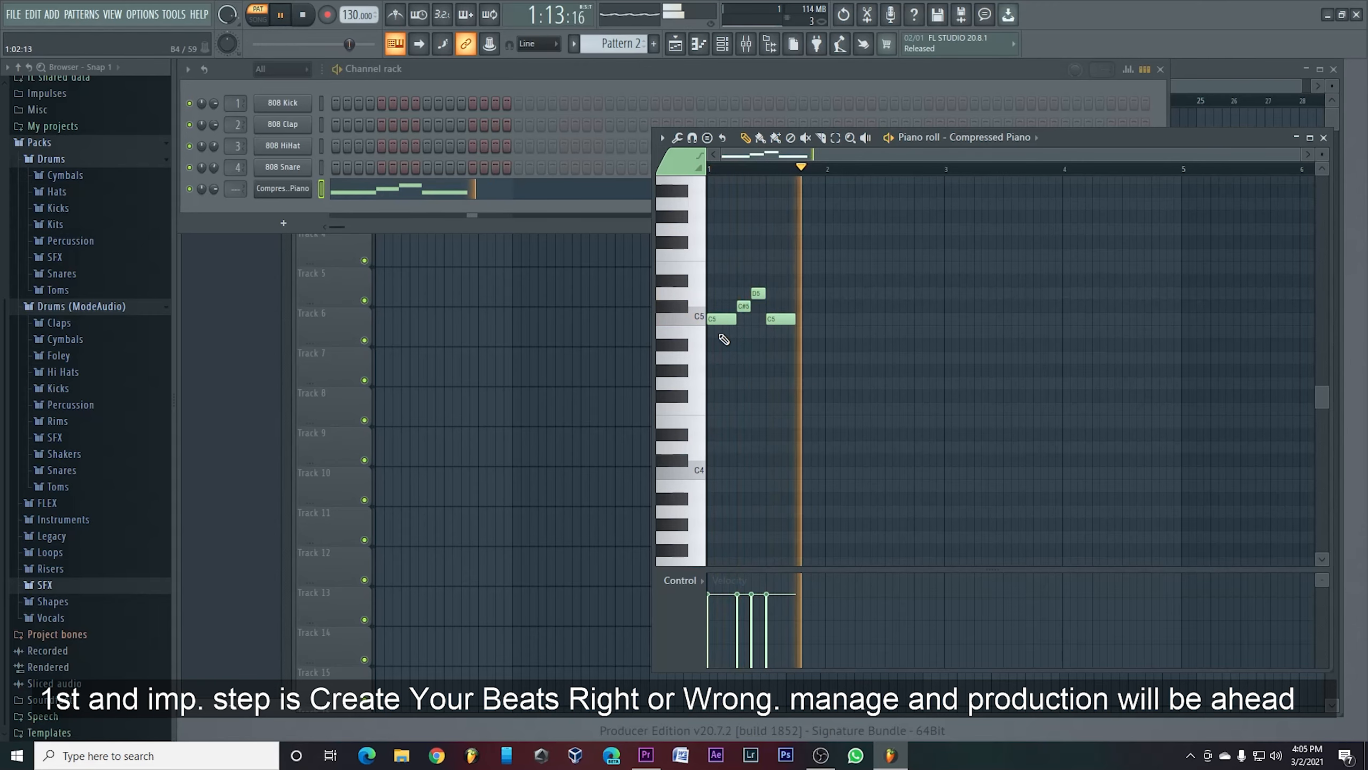
pyautogui.press('space')
# Step: Add a two-step A#4 after the second C5 in bar 1, and continue in bar 2 with a four-step C5 followed by C#5
pyautogui.click(799, 345)
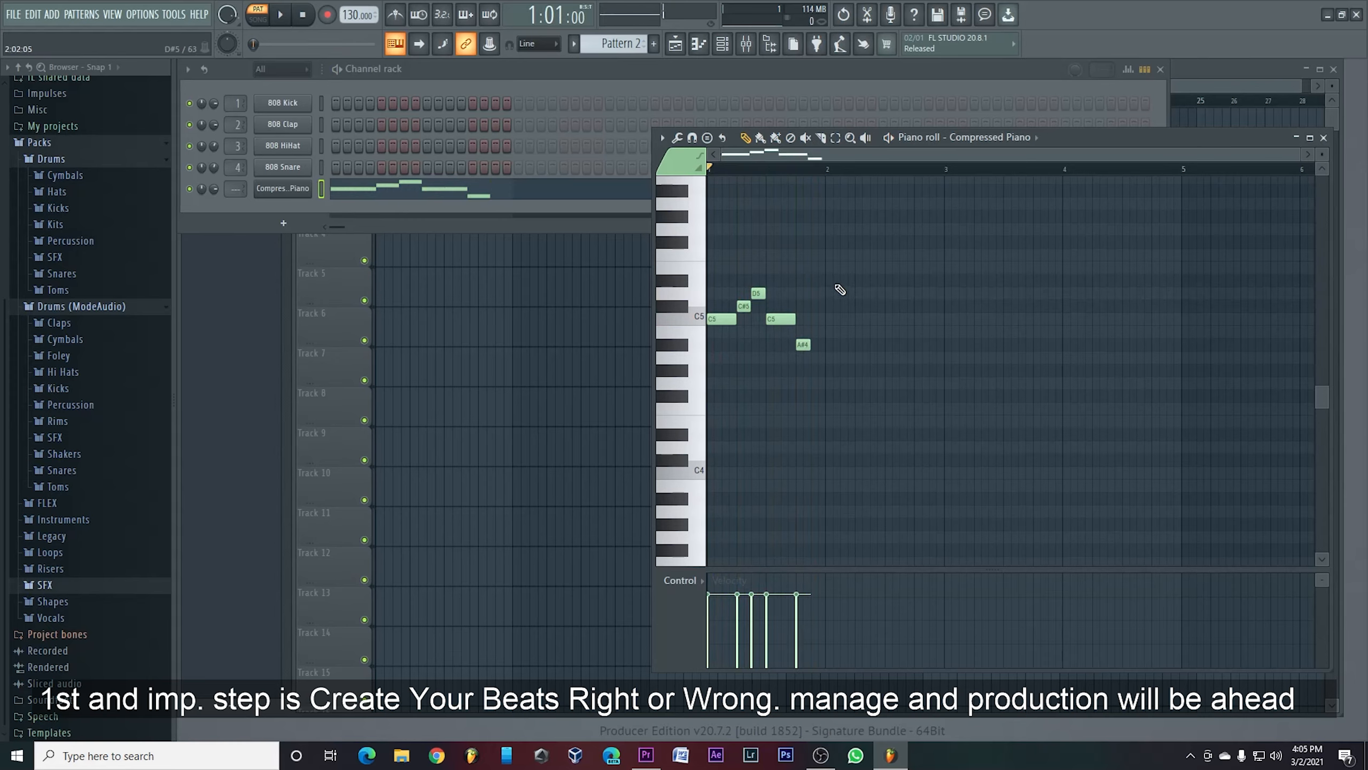
pyautogui.press('space')
pyautogui.press('space')
pyautogui.click(832, 319)
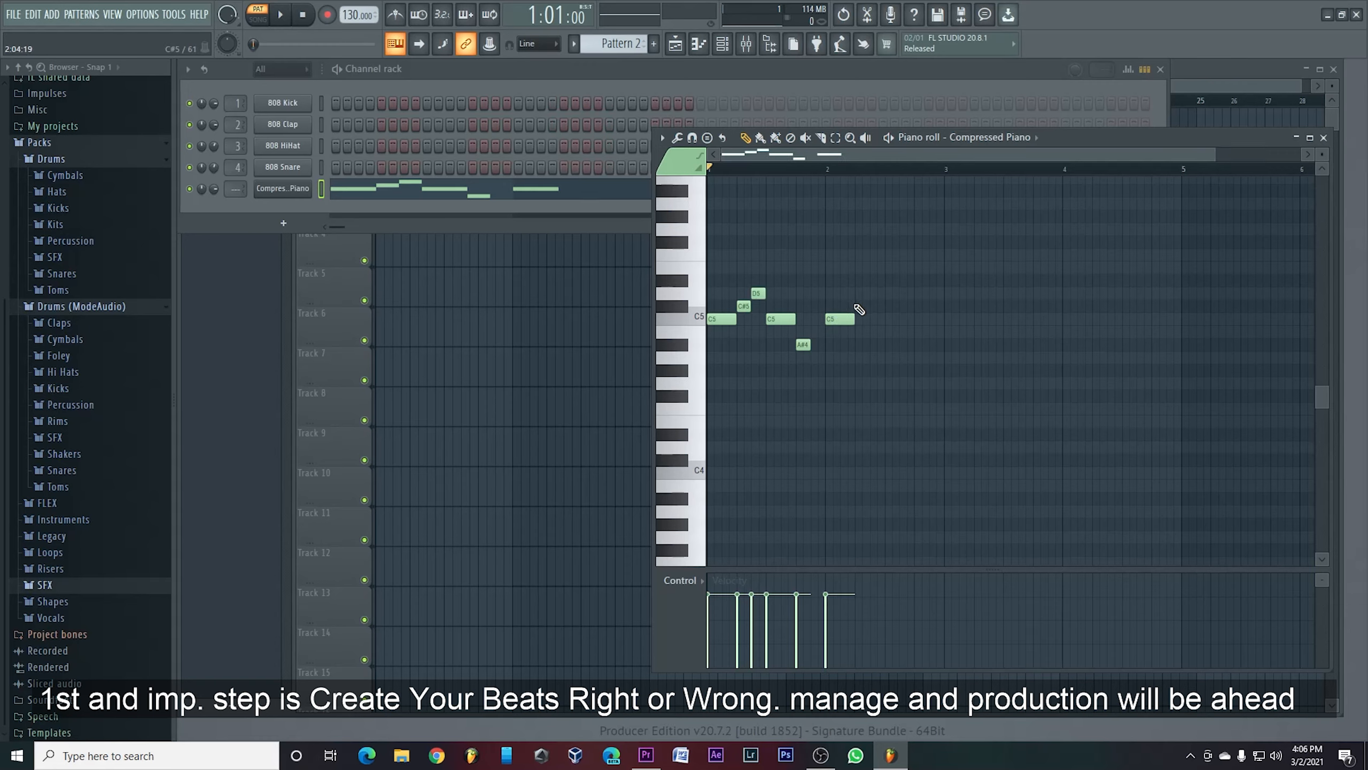
pyautogui.click(860, 305)
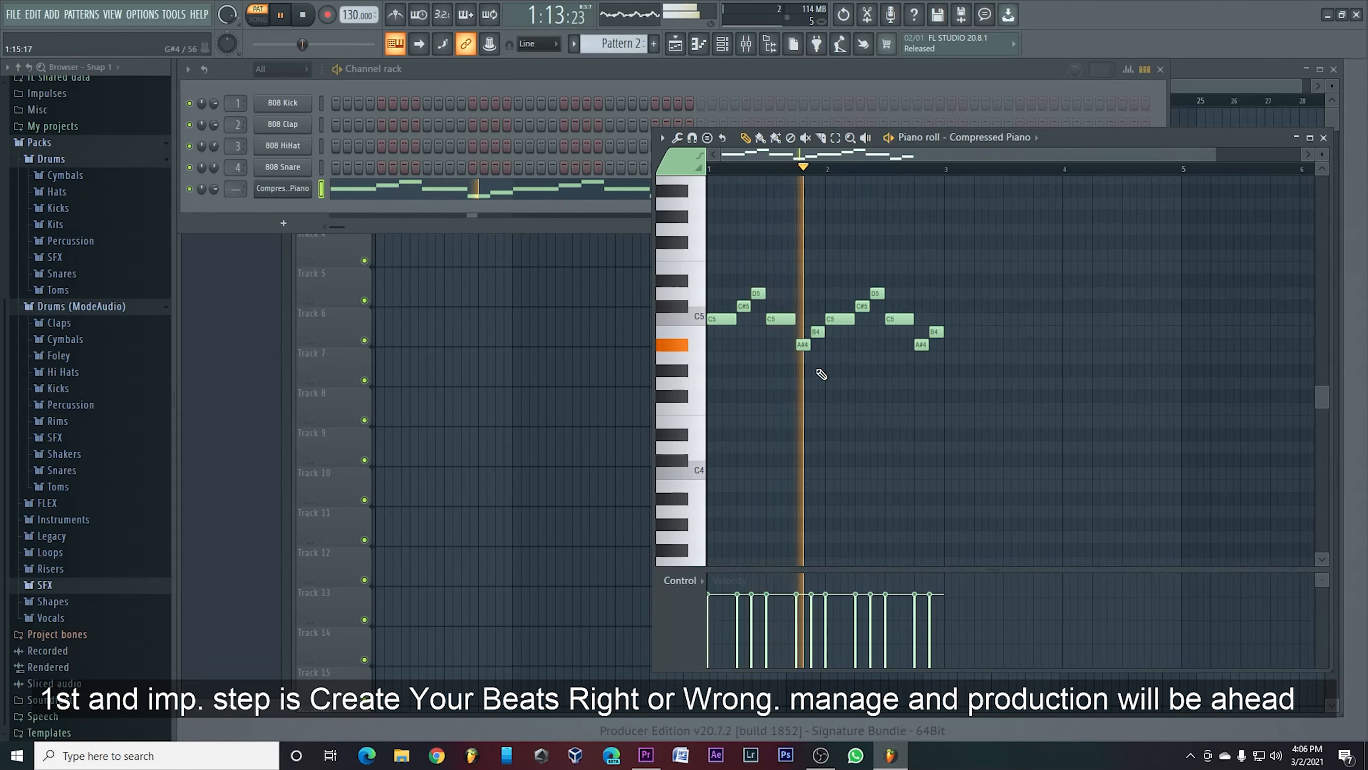
# Step: Swap the C#5 and D5 notes in bar 2, and try A4 in place of bar 1's closing B4 before restoring it
pyautogui.click(816, 332)
pyautogui.moveTo(817, 331)
pyautogui.mouseDown()
pyautogui.moveTo(819, 282)
pyautogui.moveTo(816, 358)
pyautogui.mouseUp()
pyautogui.moveTo(863, 305)
pyautogui.mouseDown()
pyautogui.moveTo(863, 293)
pyautogui.moveTo(875, 310)
pyautogui.mouseUp()
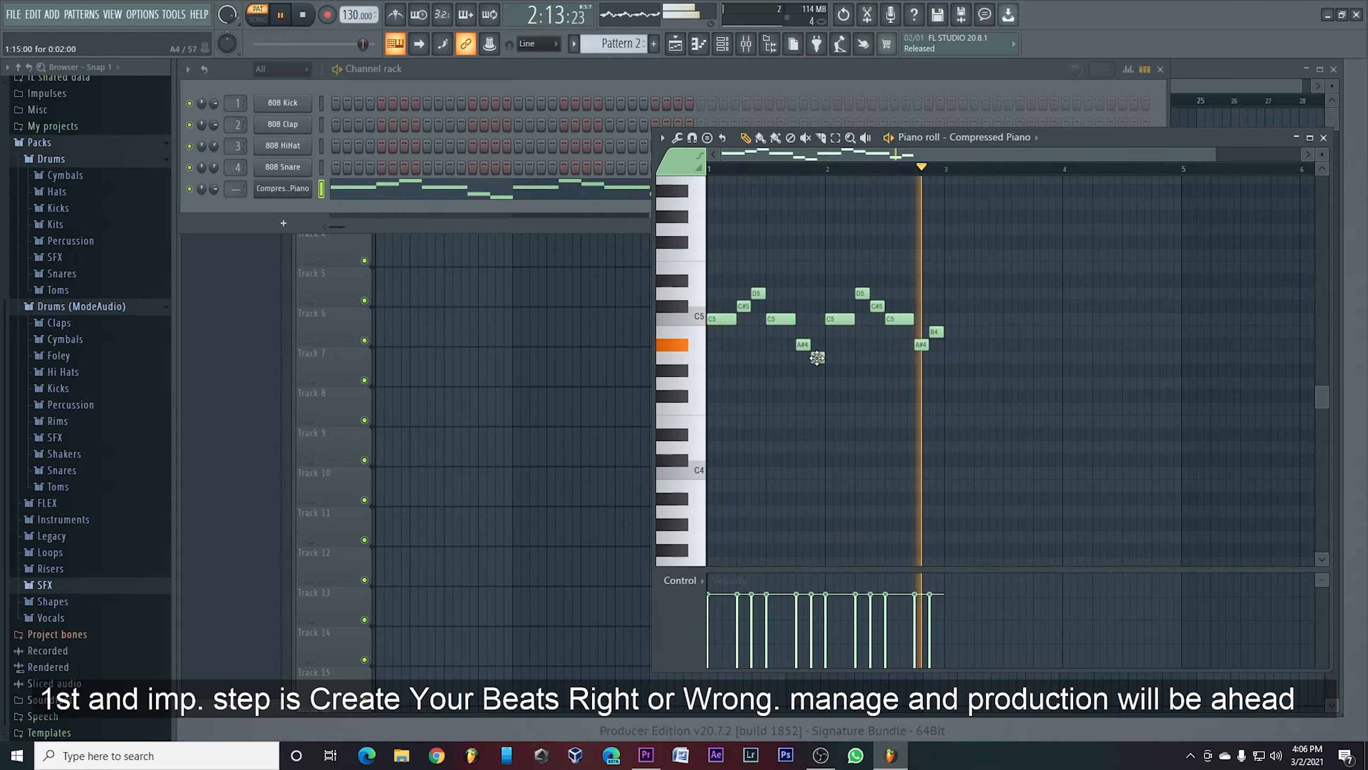
pyautogui.moveTo(815, 357); pyautogui.dragTo(816, 331)
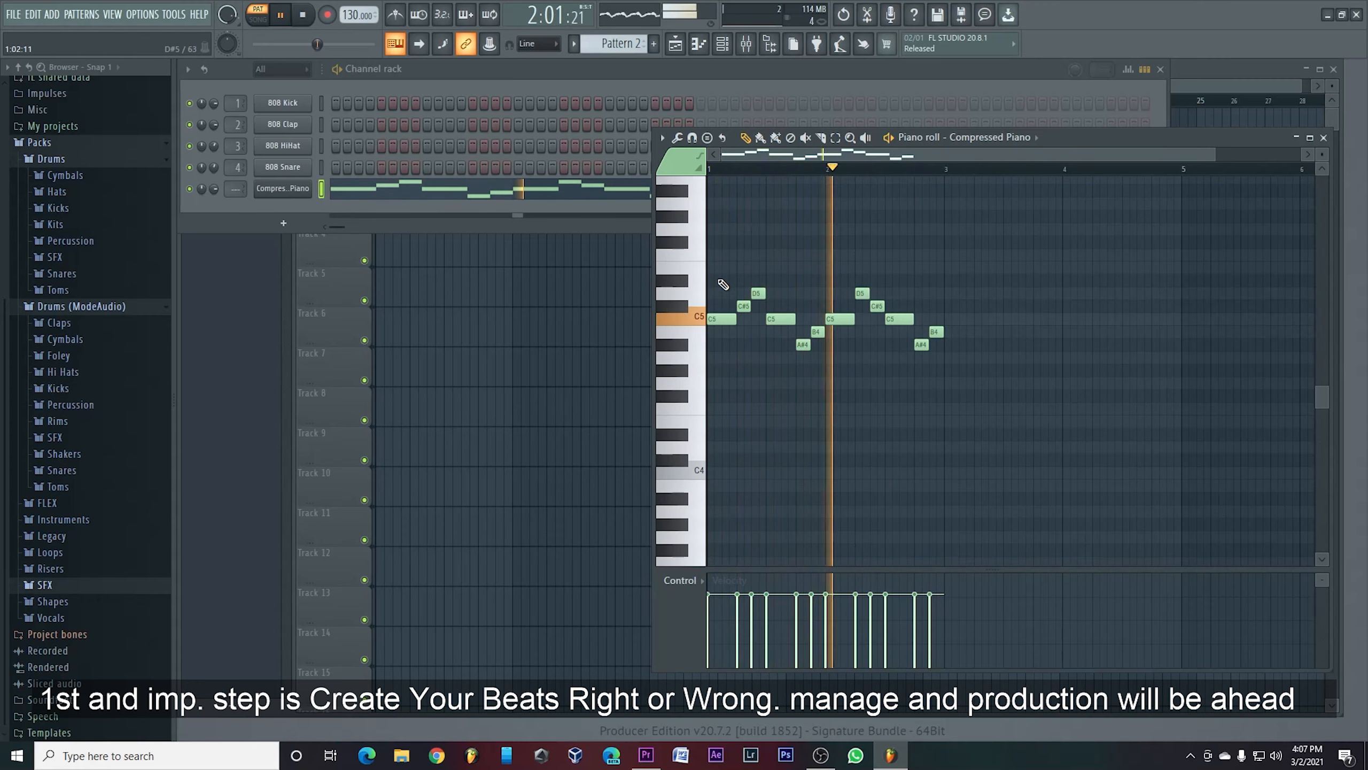
# Step: Delete the B4 closing bar 1 of the melody and lengthen the A#4 before it to four steps
pyautogui.rightClick(816, 331)
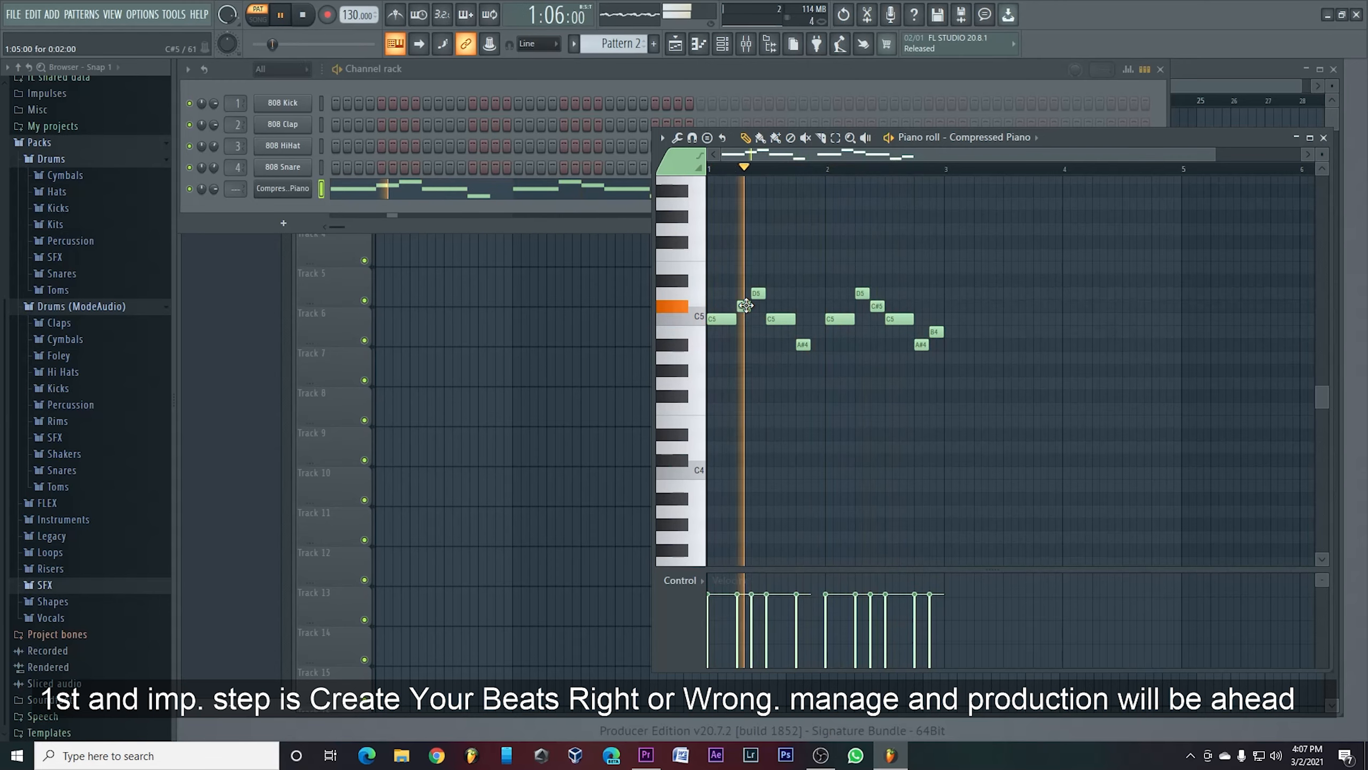
pyautogui.moveTo(809, 345); pyautogui.dragTo(824, 345)
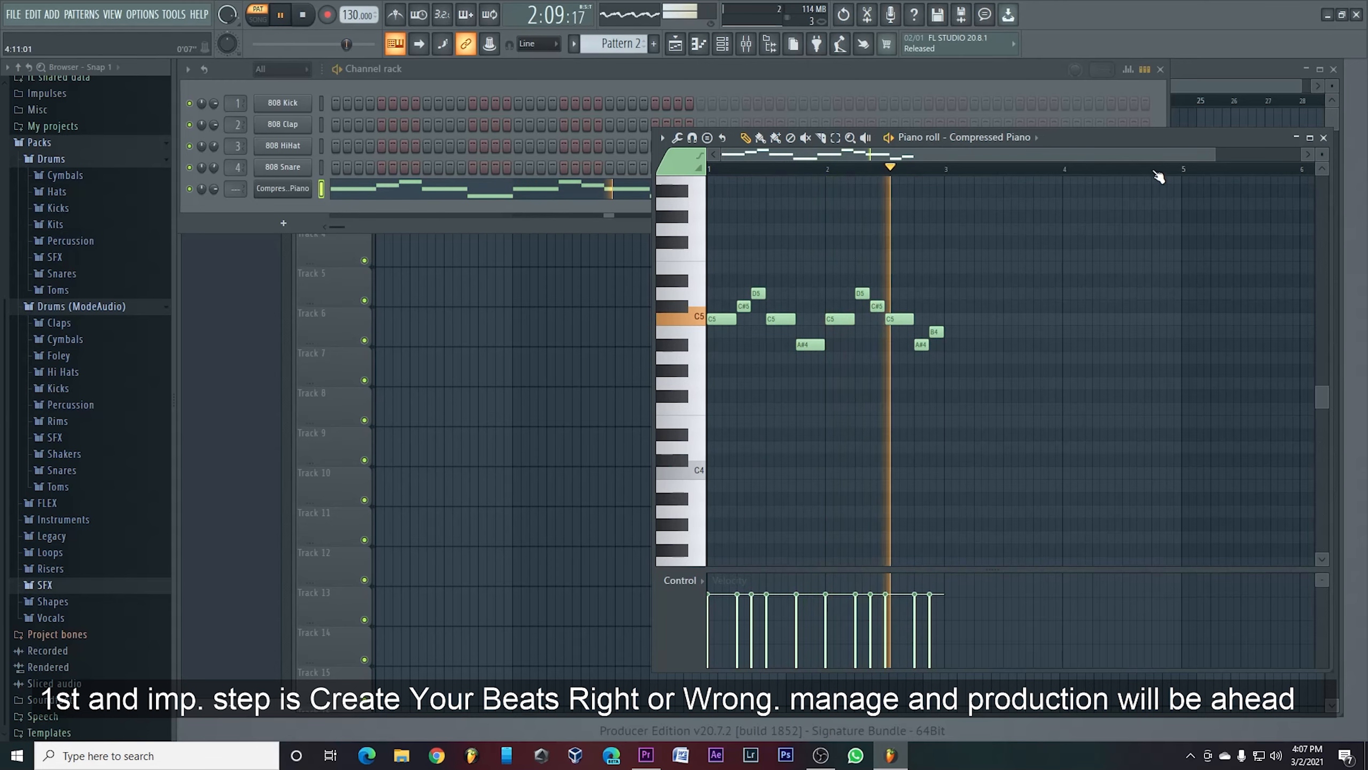
# Step: Add one-bar chords below the melody: C3, G2 and E2 in bar 1, and A#2, F#2 and D#2 in bar 2
pyautogui.scroll(-3, 754, 431)
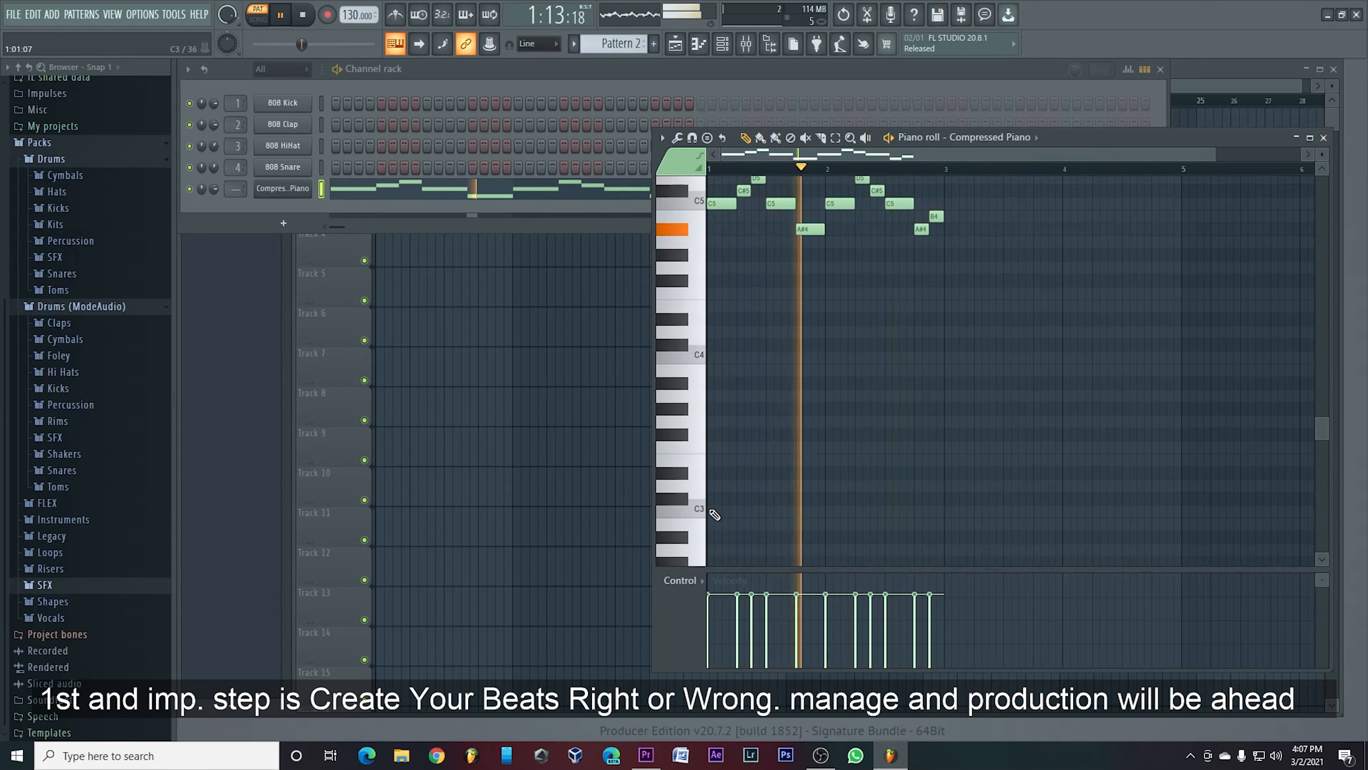
pyautogui.click(719, 511)
pyautogui.moveTo(733, 507); pyautogui.dragTo(819, 509)
pyautogui.click(828, 537)
pyautogui.scroll(-3, 828, 537)
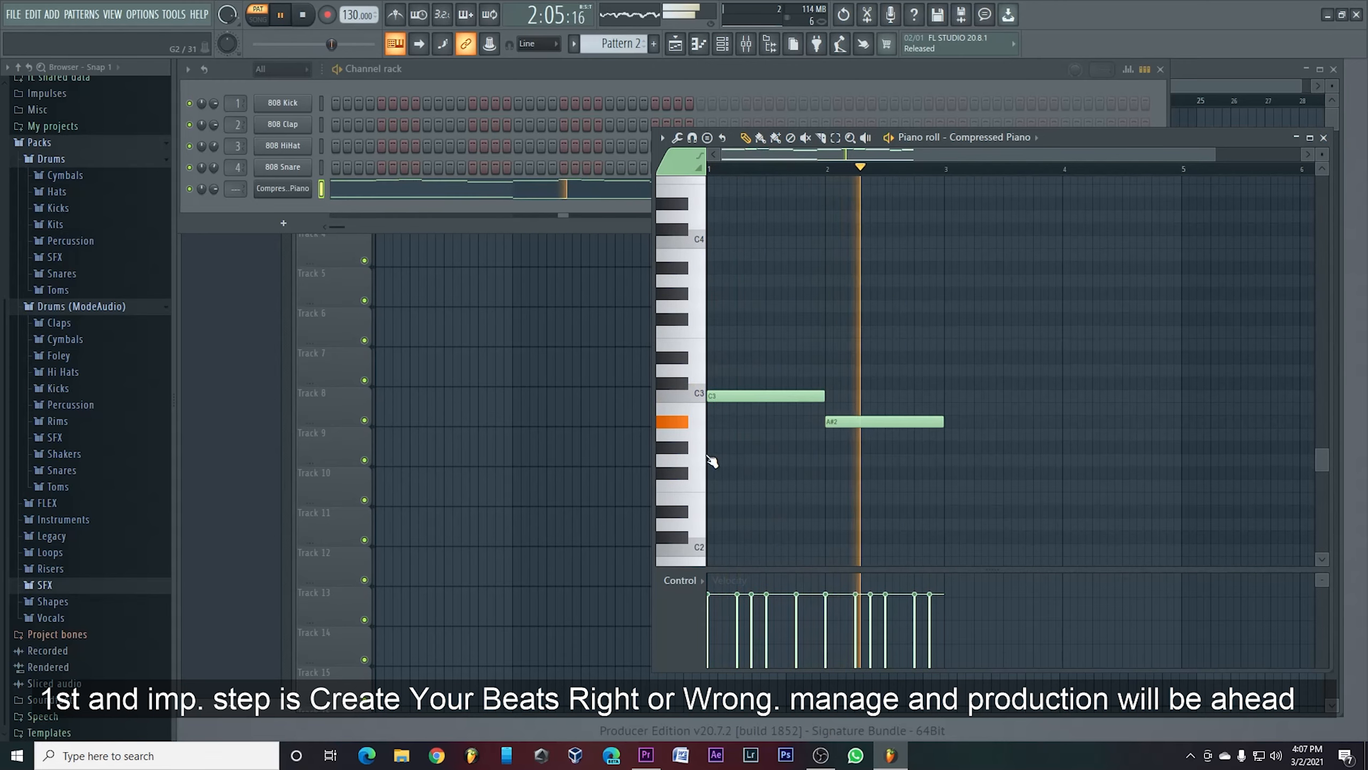
pyautogui.click(710, 458)
pyautogui.click(710, 498)
pyautogui.click(828, 473)
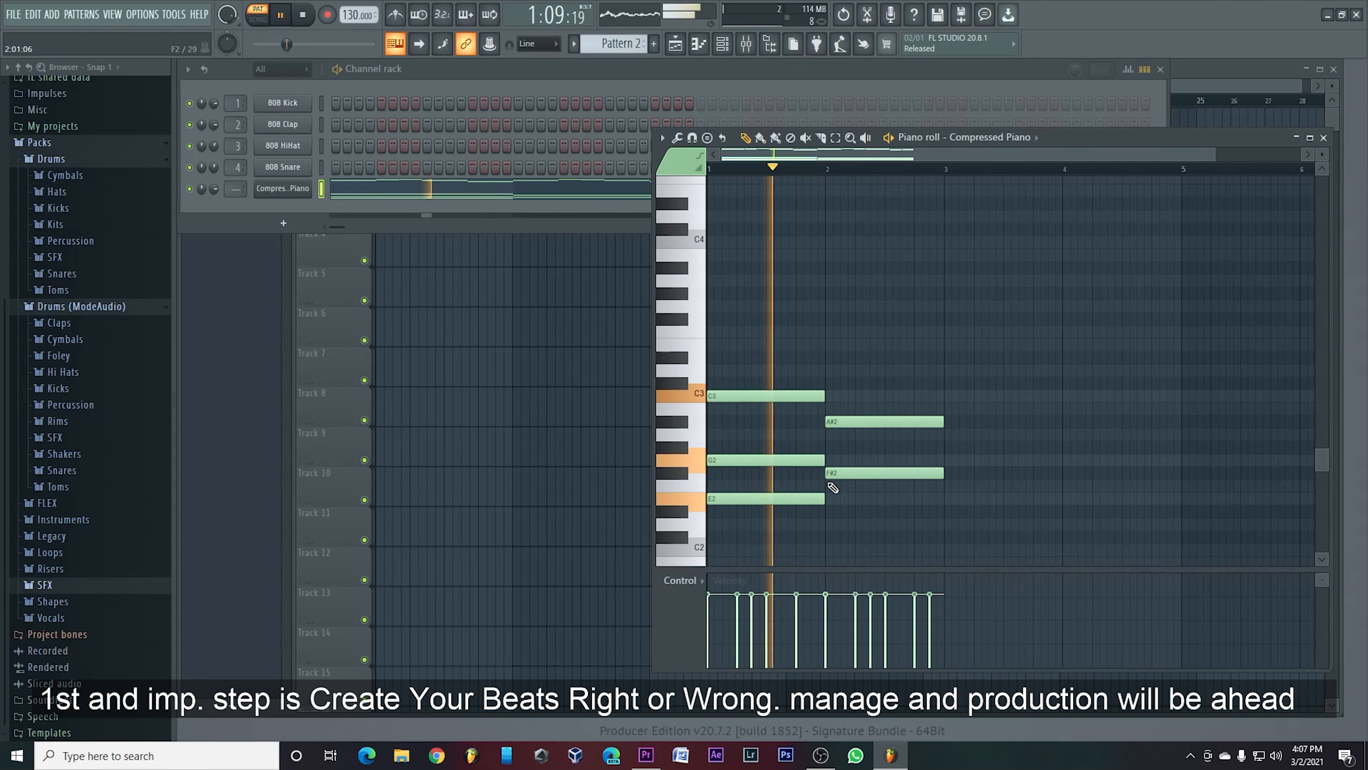
pyautogui.click(830, 511)
# Step: Move bar 1's two lower chord notes up to A#2 and G2, and transpose bar 2's chord up to C#3, A2 and F#2
pyautogui.scroll(1, 833, 489)
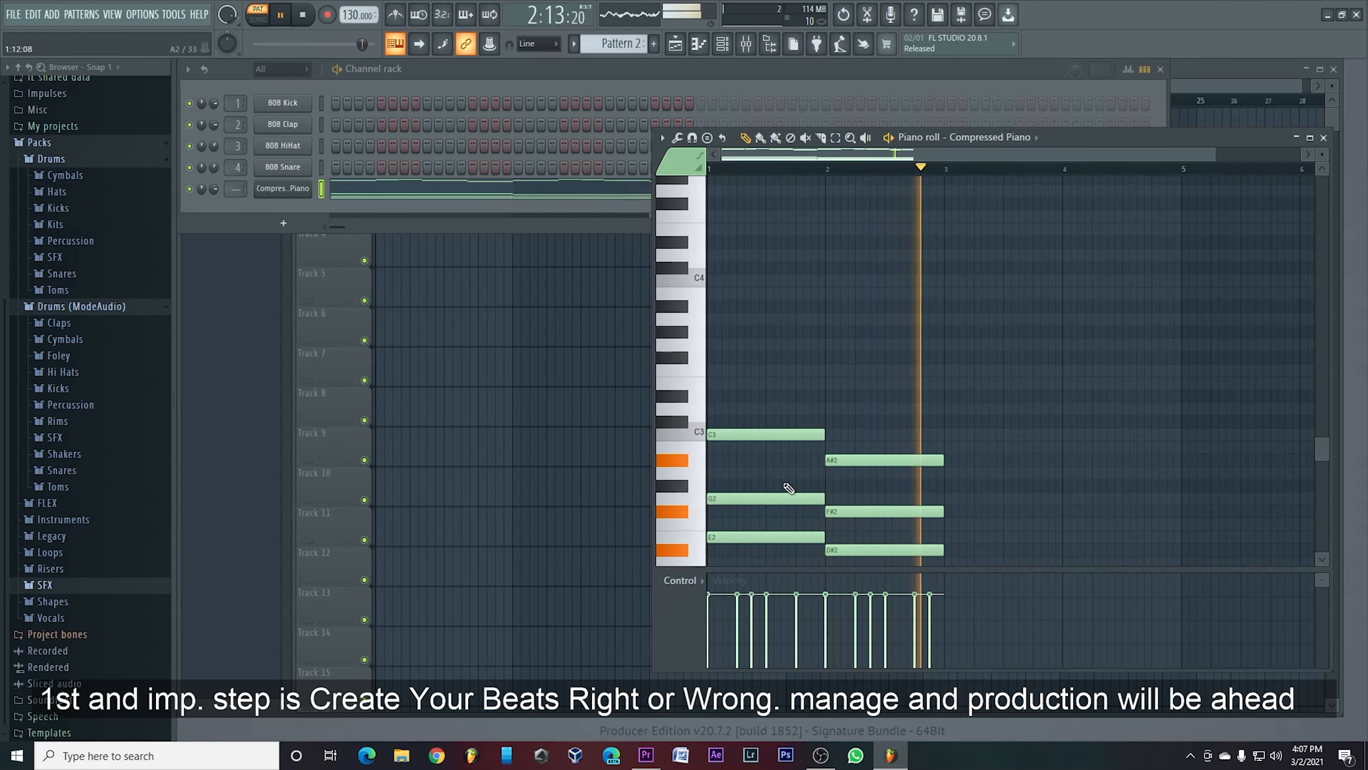
pyautogui.moveTo(743, 496); pyautogui.dragTo(743, 454)
pyautogui.moveTo(743, 536); pyautogui.dragTo(744, 498)
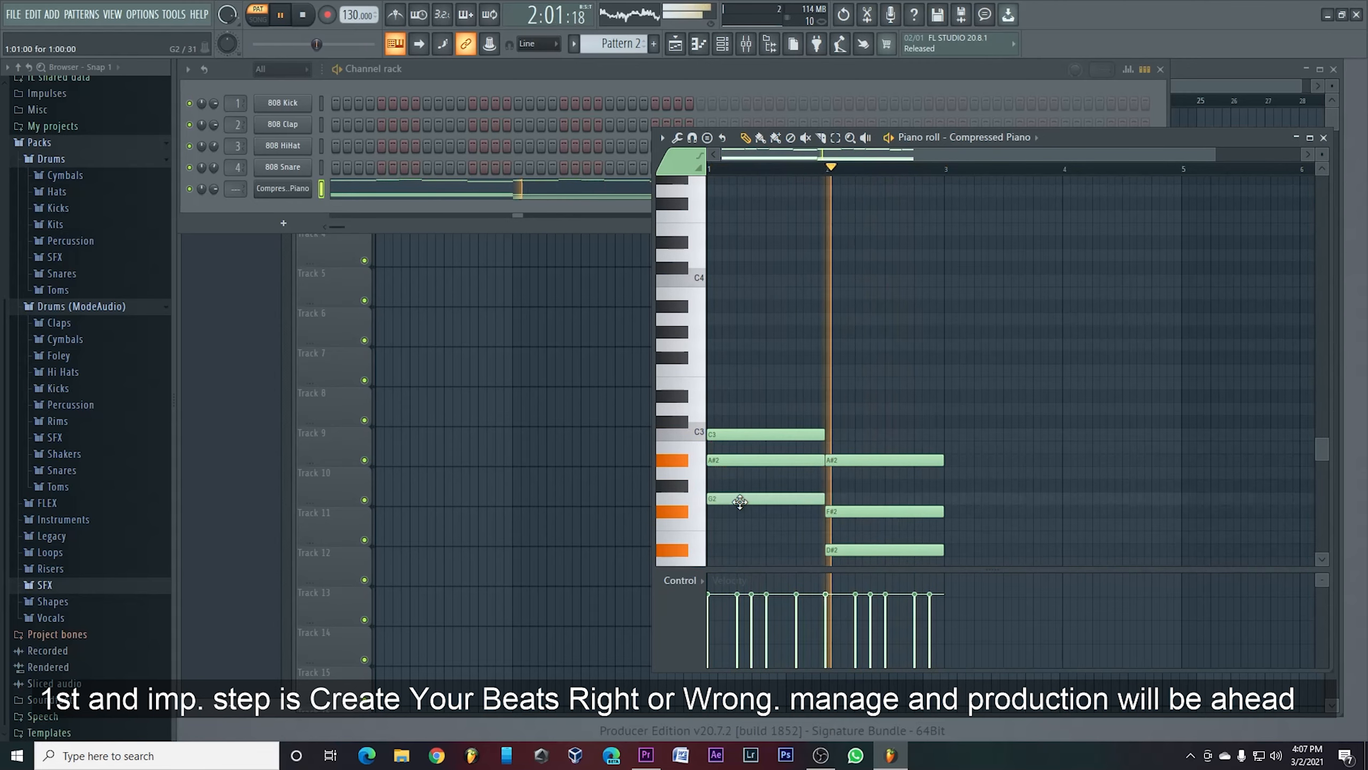
pyautogui.moveTo(872, 448); pyautogui.dragTo(869, 417)
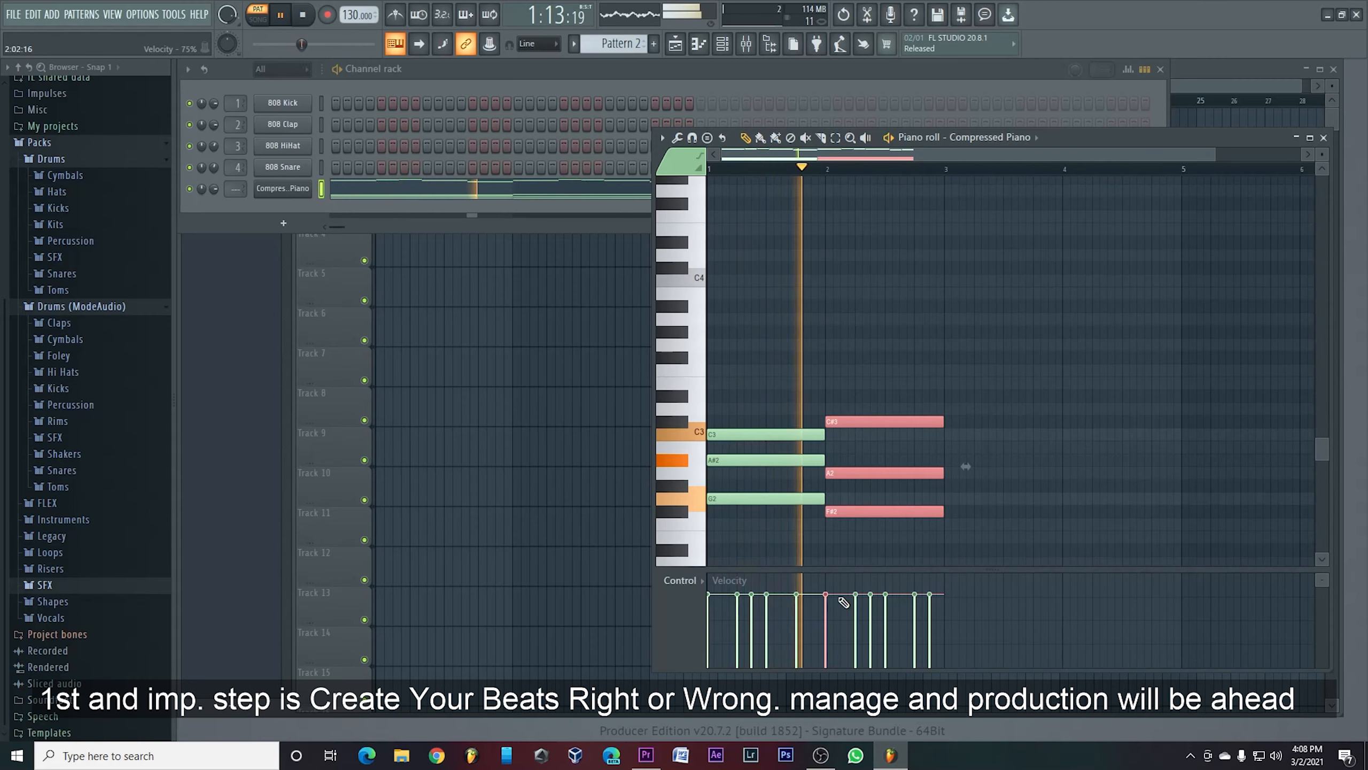
# Step: Lower the velocities of the chords in bars 1 and 2 to the same softer level
pyautogui.moveTo(826, 596); pyautogui.dragTo(826, 620)
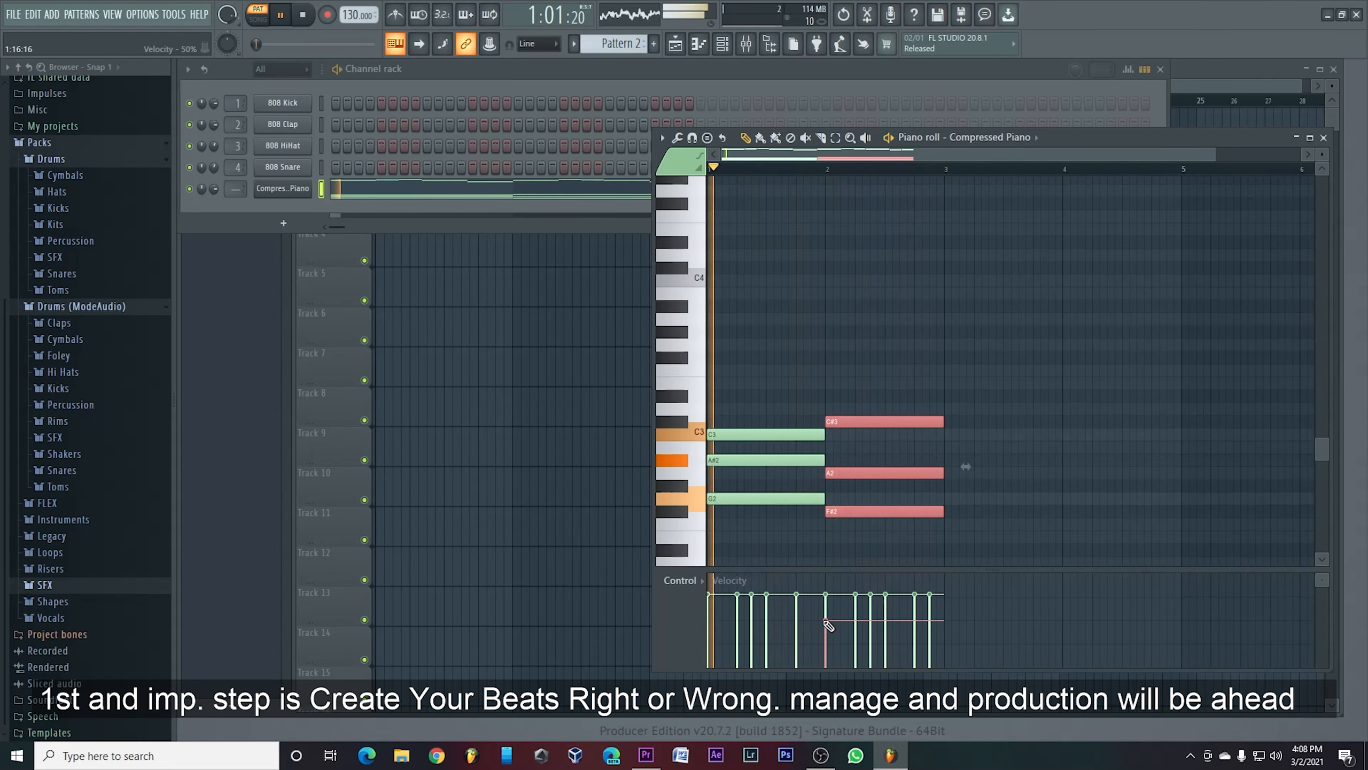
pyautogui.moveTo(709, 595); pyautogui.dragTo(711, 608)
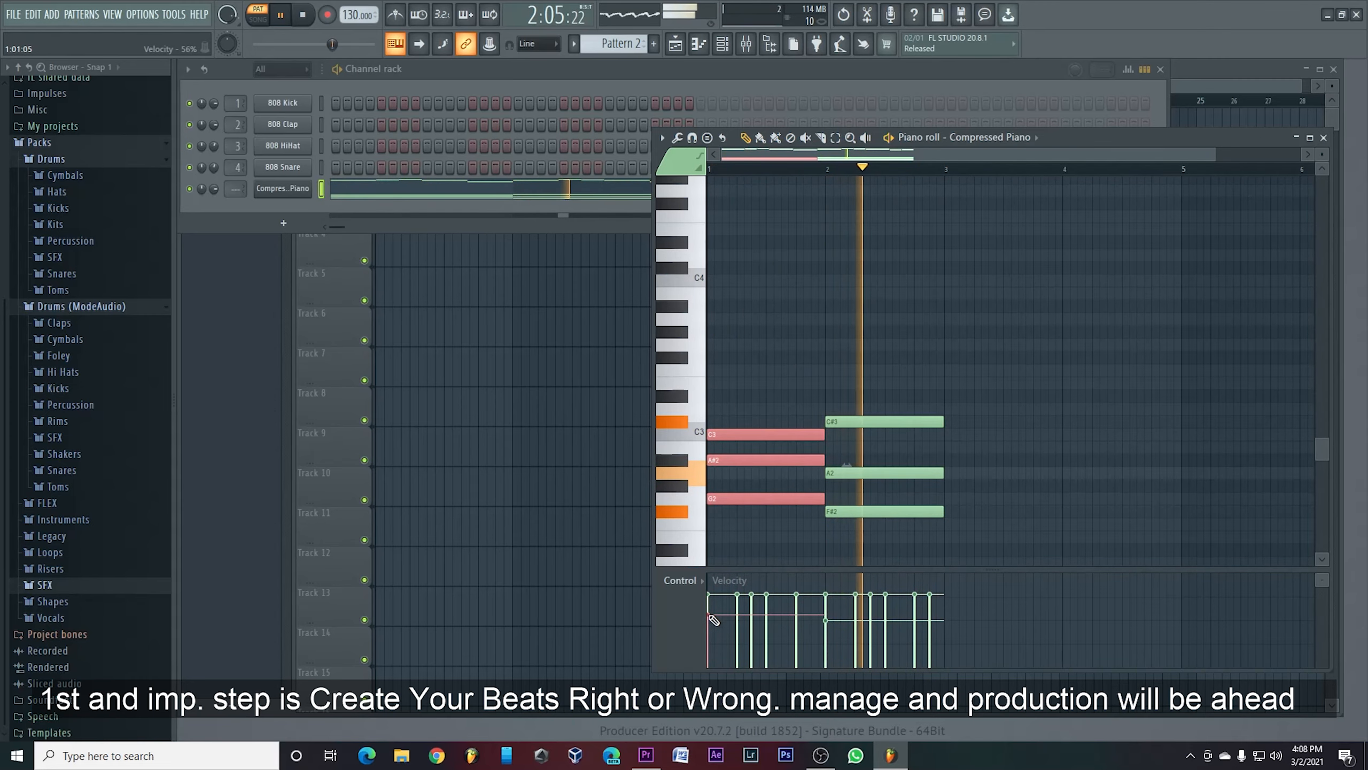
pyautogui.moveTo(826, 620); pyautogui.dragTo(827, 608)
# Step: Duplicate the two chords from bars 1 and 2 into bars 3 and 4, and stop playback
pyautogui.moveTo(946, 365); pyautogui.dragTo(740, 543)
pyautogui.moveTo(790, 461)
pyautogui.mouseDown()
pyautogui.moveTo(895, 456)
pyautogui.moveTo(759, 465)
pyautogui.moveTo(986, 444)
pyautogui.moveTo(995, 464)
pyautogui.mouseUp()
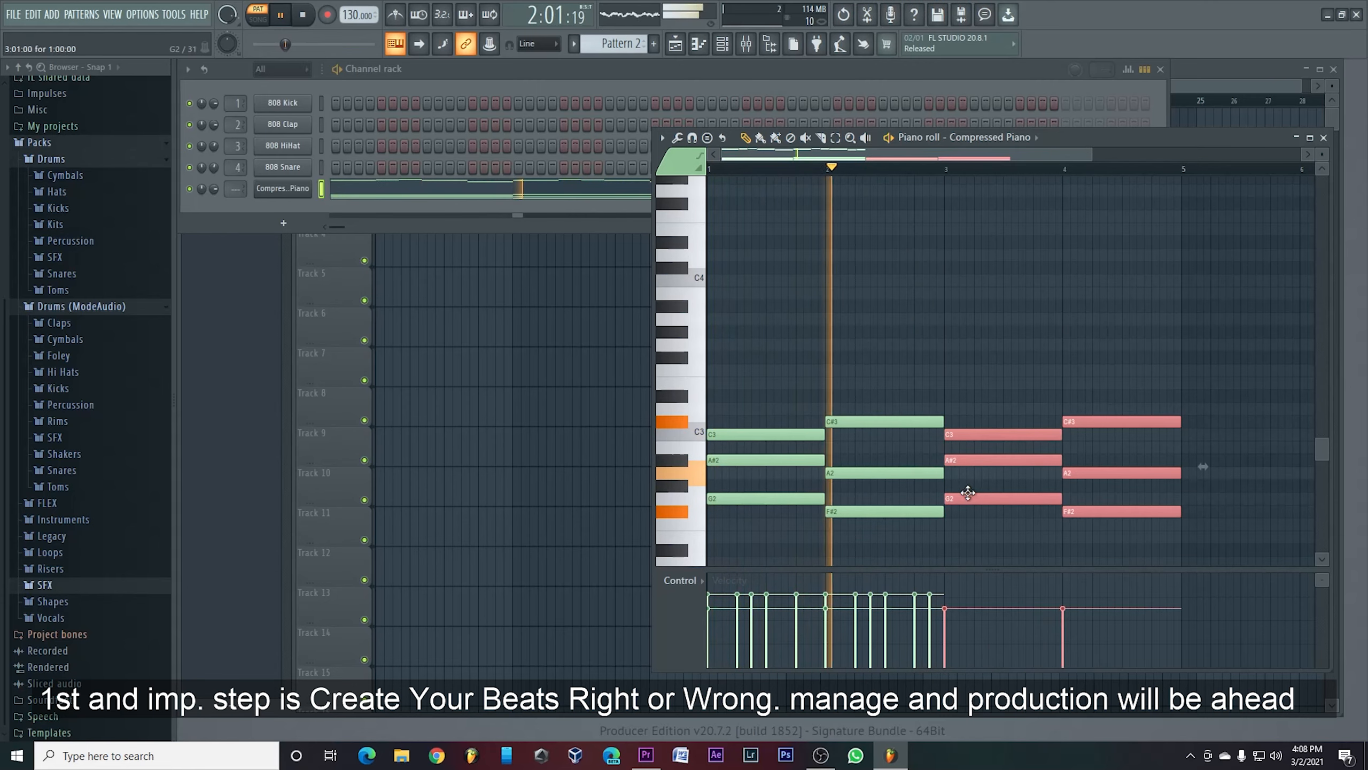
pyautogui.moveTo(1031, 157); pyautogui.dragTo(1099, 160)
pyautogui.press('space')
# Step: Change bar 4's chord by moving C#3 down to B2 and F#2 up to G#2, and play back the chords
pyautogui.click(992, 410)
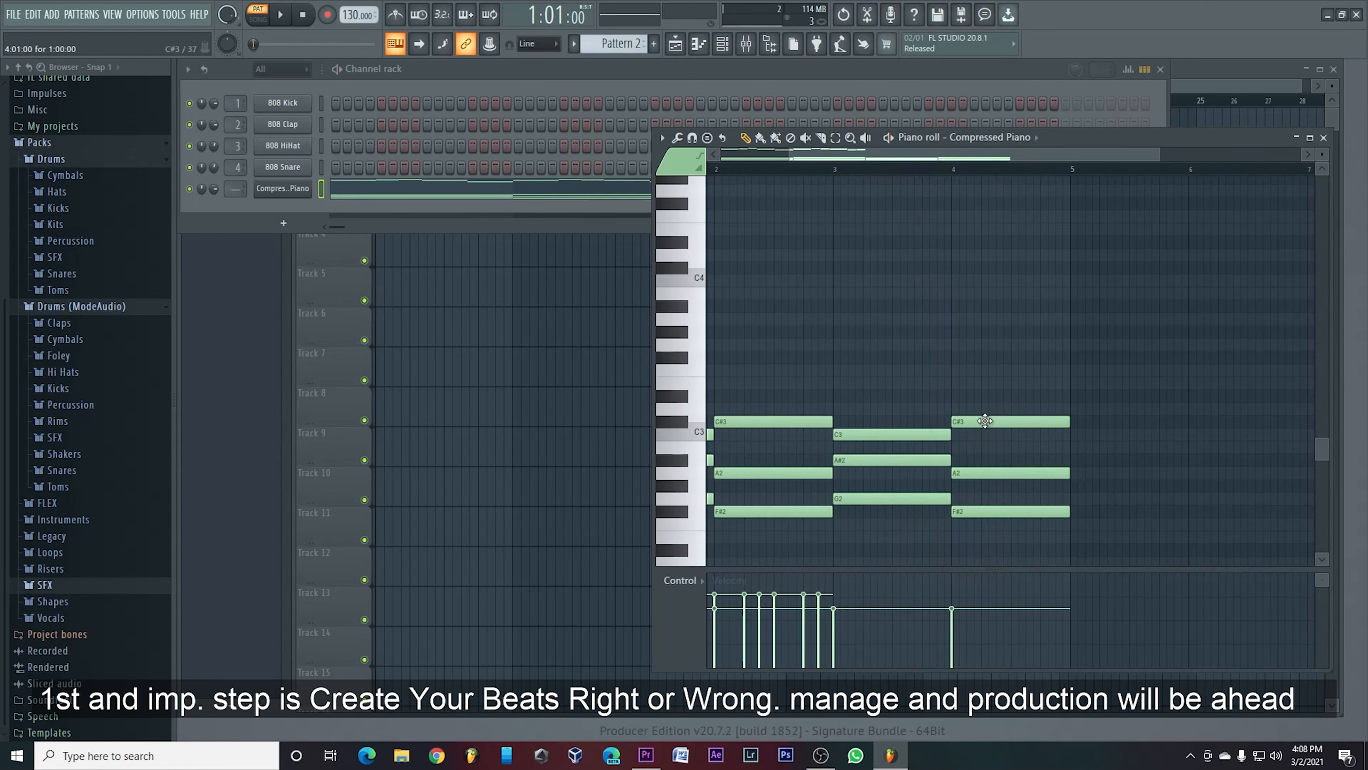
pyautogui.click(989, 435)
pyautogui.rightClick(992, 436)
pyautogui.moveTo(993, 421); pyautogui.dragTo(986, 446)
pyautogui.moveTo(984, 511); pyautogui.dragTo(985, 485)
pyautogui.press('space')
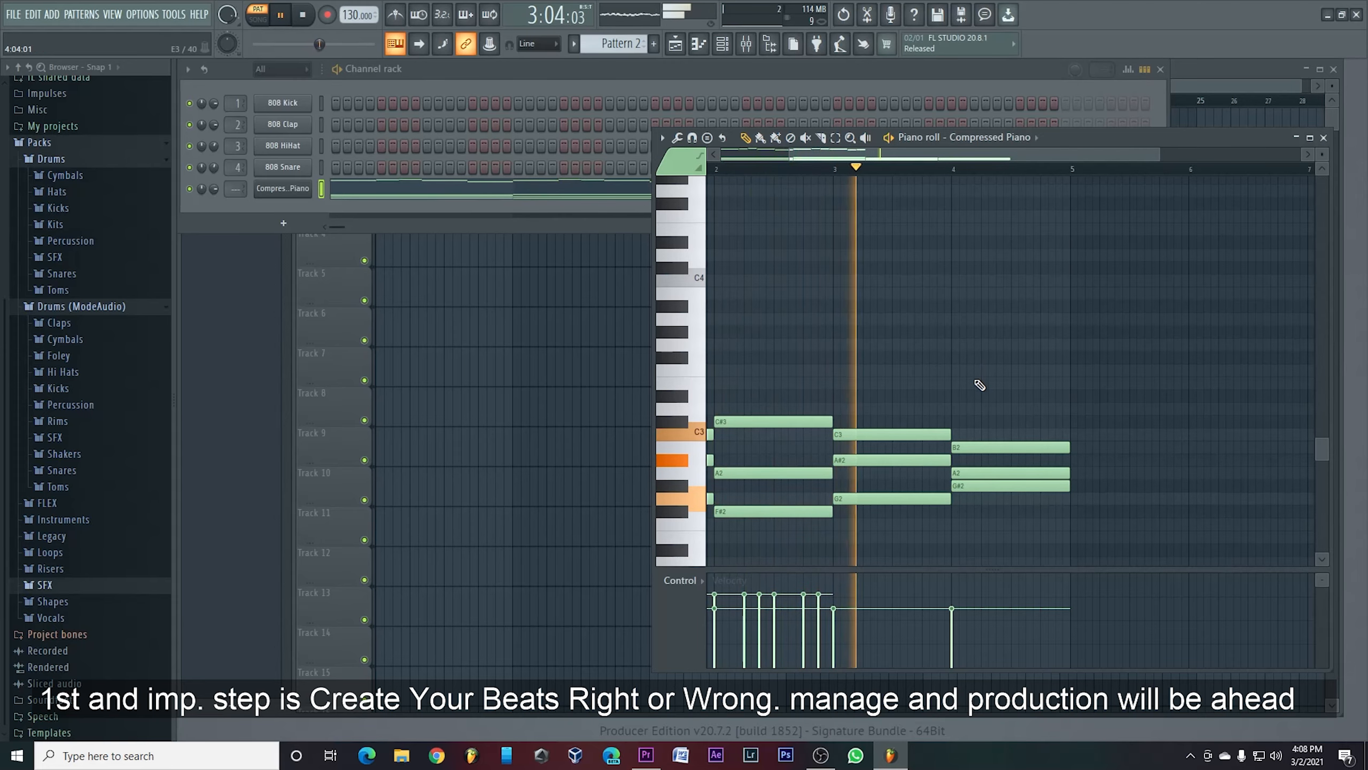
pyautogui.press('space')
# Step: Duplicate the two-bar melody into bars 3 and 4 and start playback
pyautogui.moveTo(792, 154); pyautogui.dragTo(718, 156)
pyautogui.scroll(5, 865, 311)
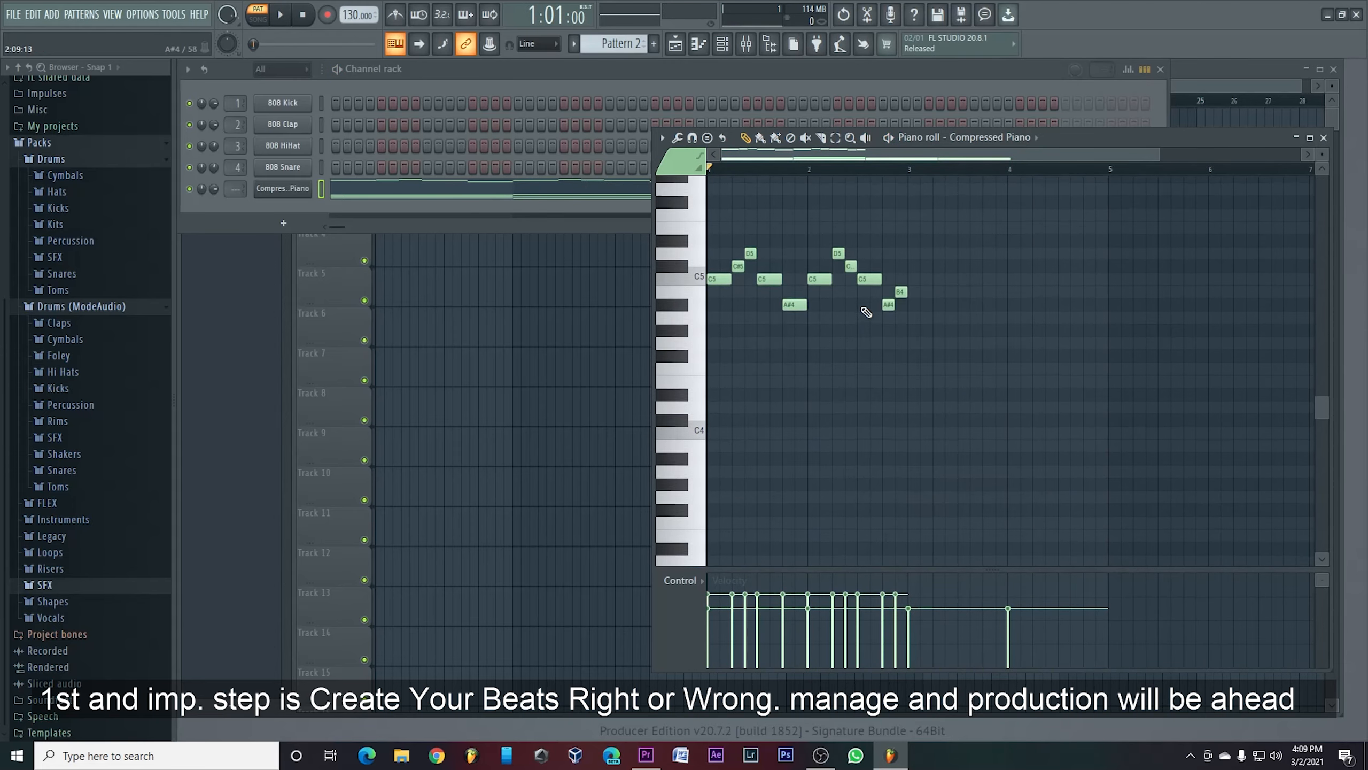
pyautogui.keyDown('ctrl'); pyautogui.moveTo(943, 237); pyautogui.dragTo(680, 367); pyautogui.keyUp('ctrl')
pyautogui.hotkey('ctrl', 'b')
pyautogui.press('space')
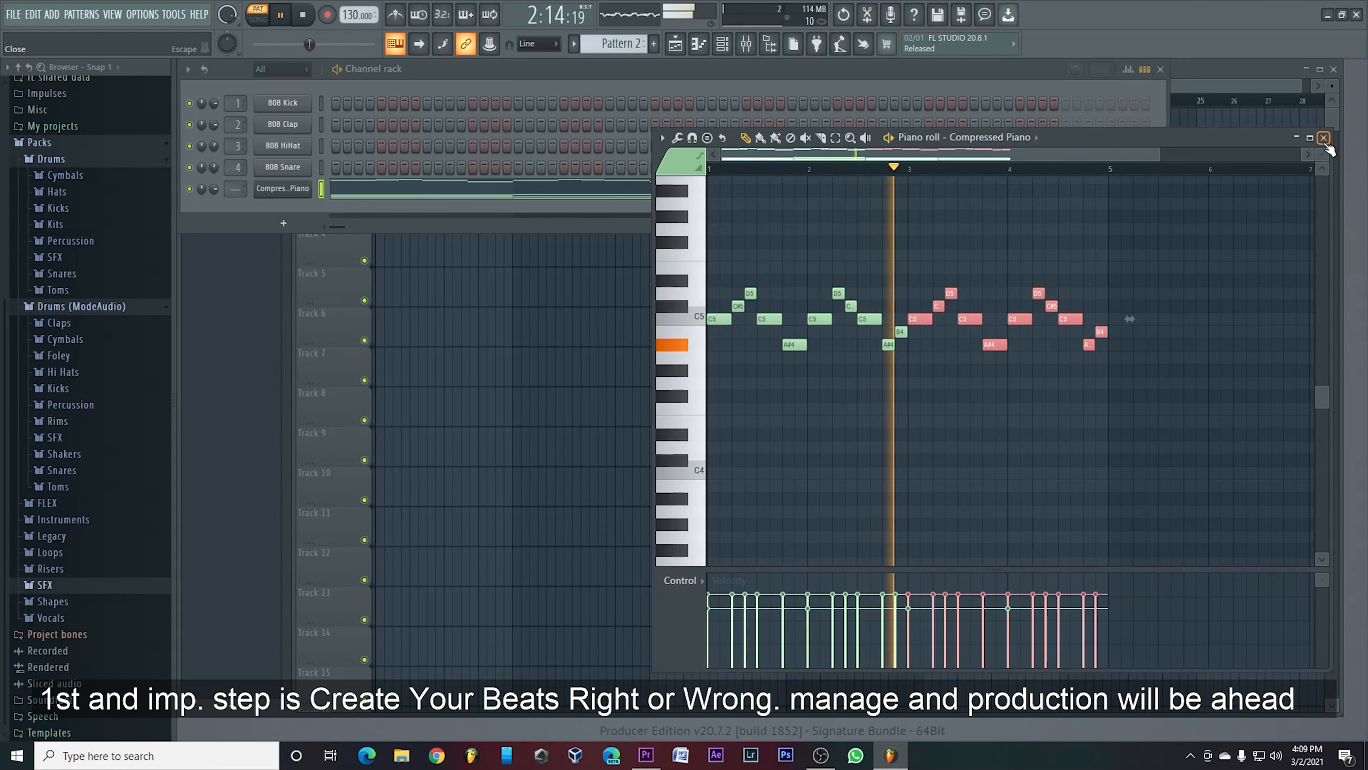
# Step: Cut all the low chord notes in bars 1 to 4 out of the piano part and close the piano roll
pyautogui.scroll(-5, 1195, 291)
pyautogui.keyDown('ctrl'); pyautogui.moveTo(1180, 326); pyautogui.dragTo(700, 523); pyautogui.keyUp('ctrl')
pyautogui.press('Delete')
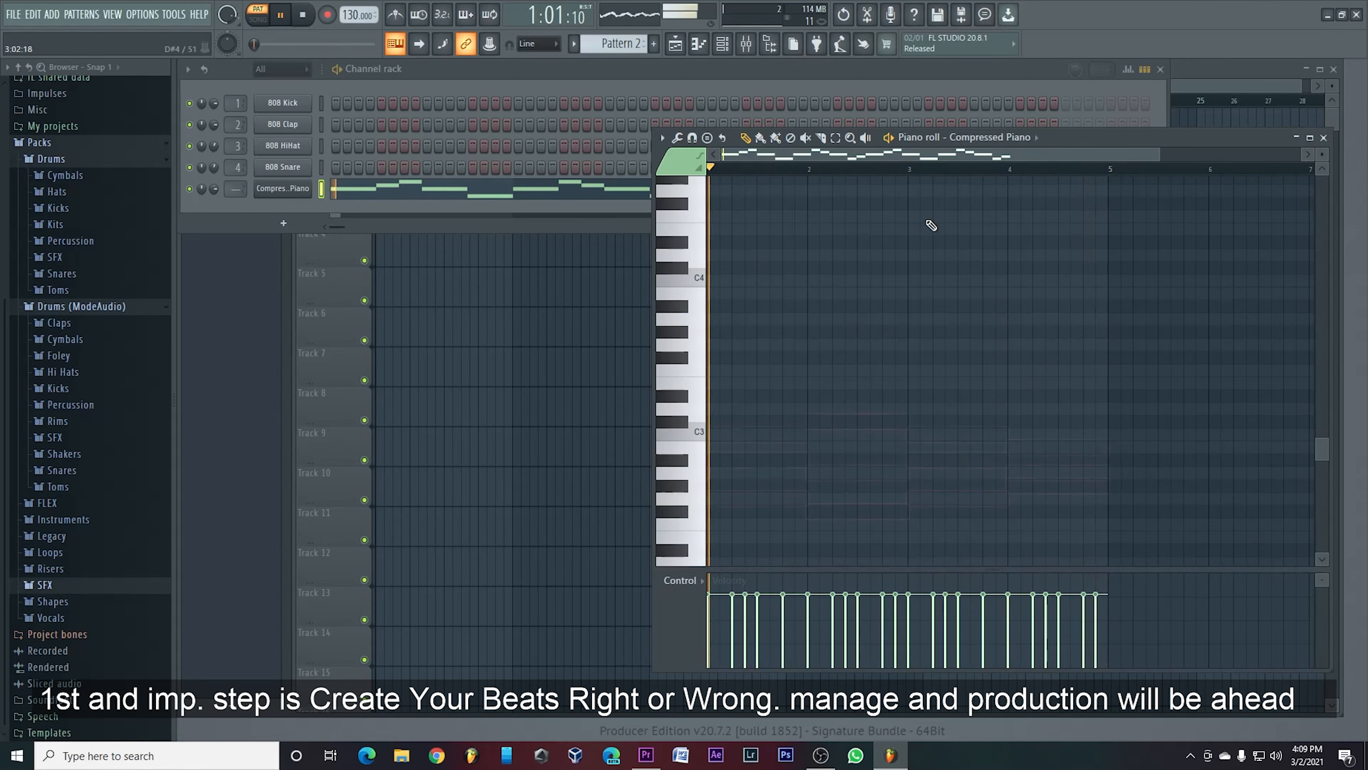
pyautogui.click(1323, 136)
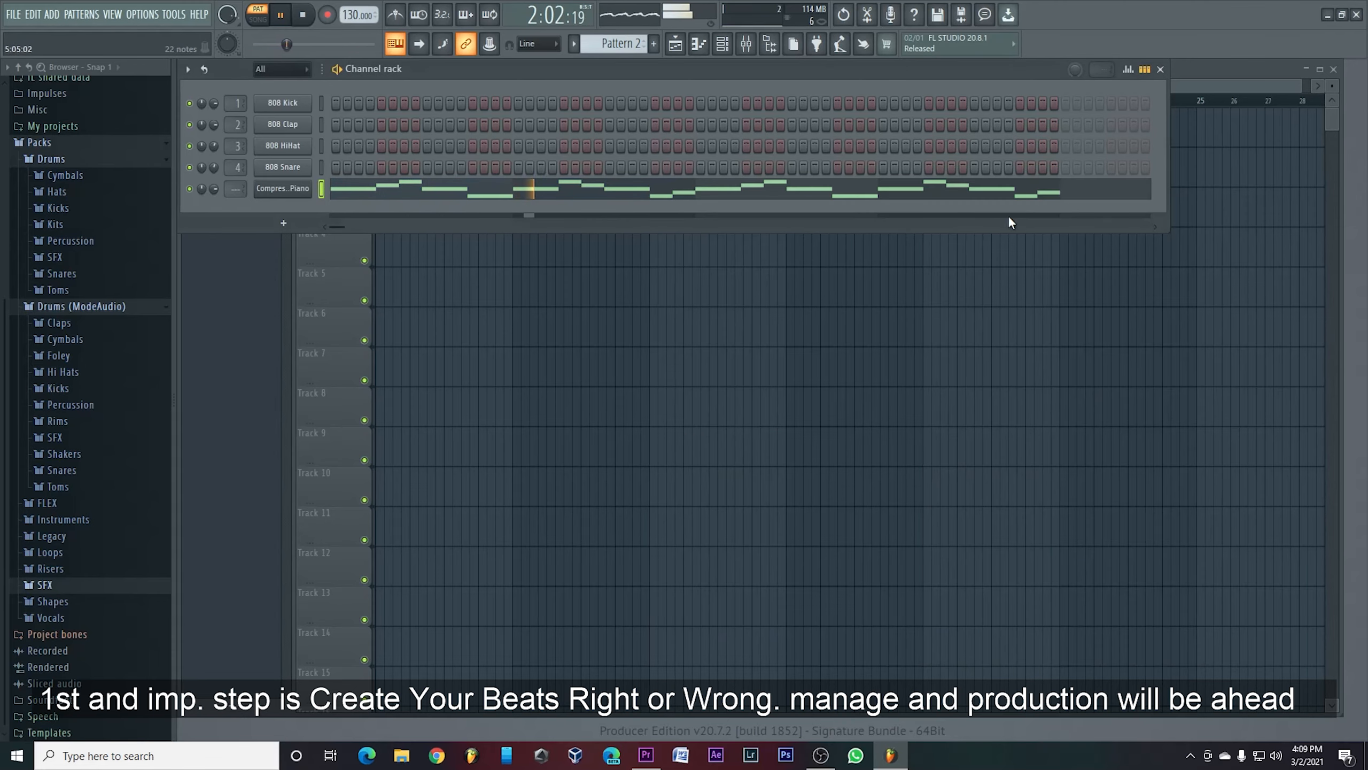
# Step: Add a Transistor Bass channel, set it to the Sequencer off preset and close its window
pyautogui.click(271, 227)
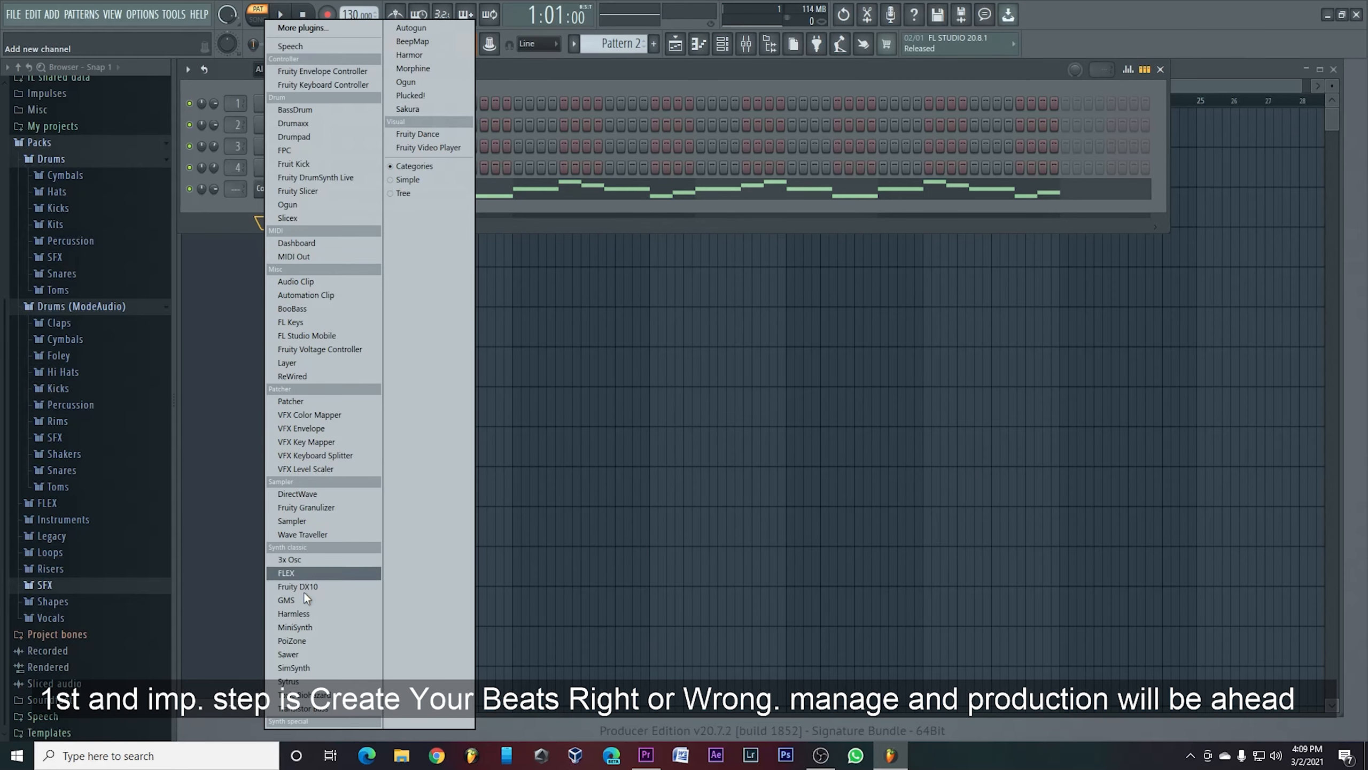
pyautogui.click(303, 708)
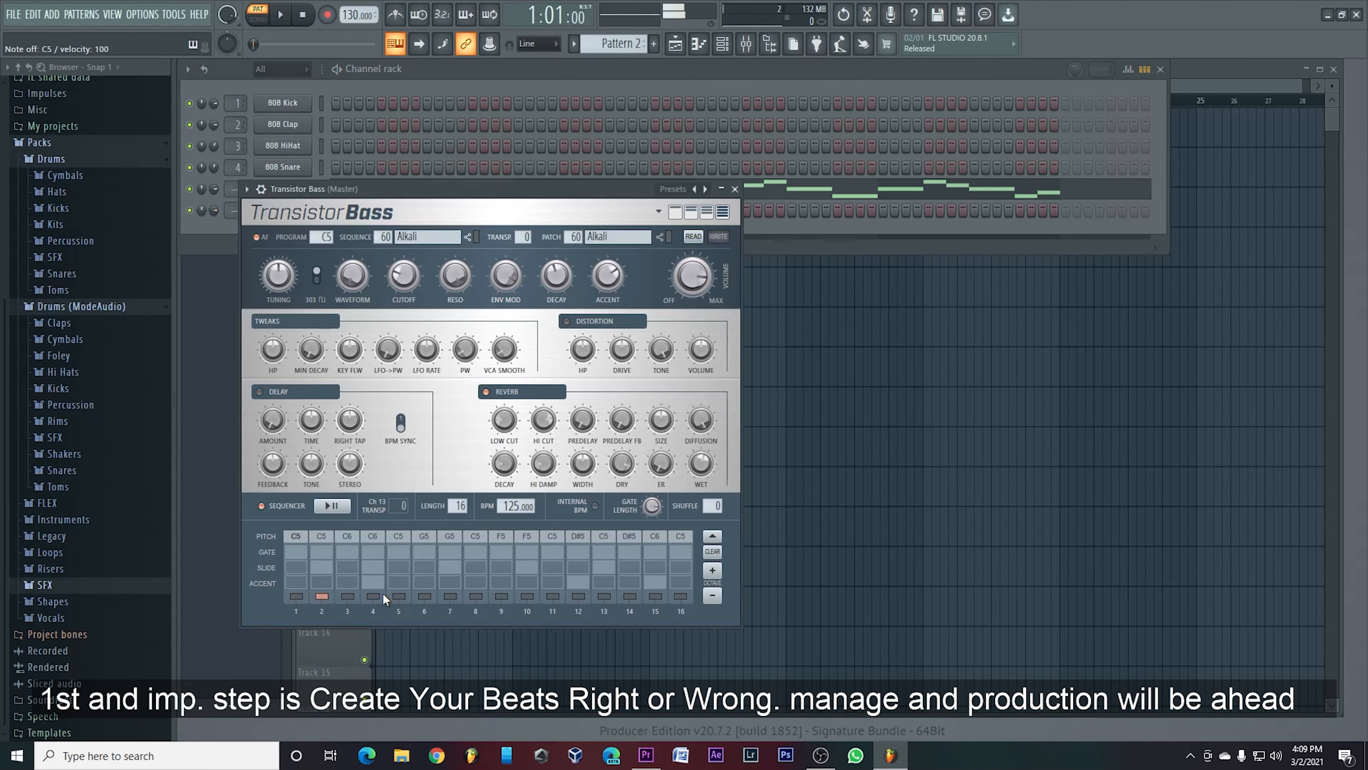
pyautogui.click(700, 189)
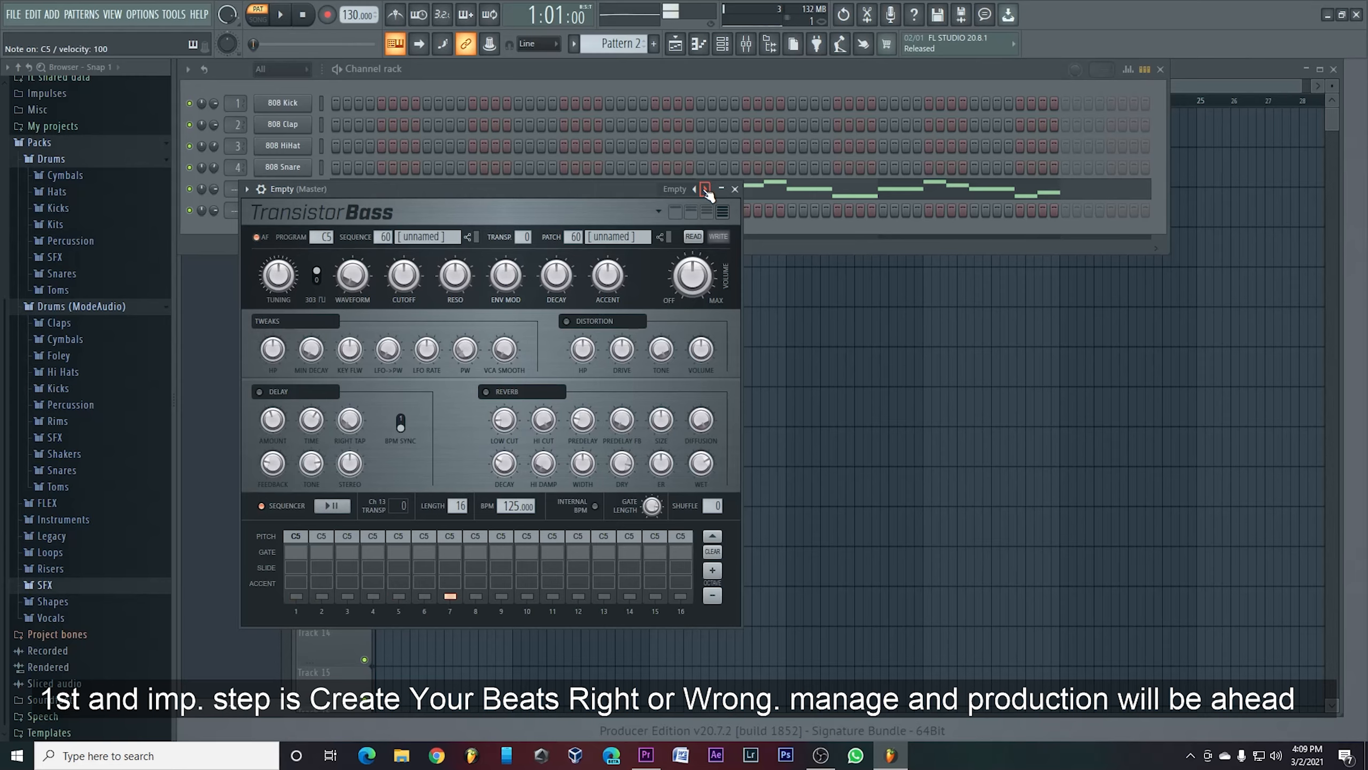
pyautogui.click(705, 189)
pyautogui.click(705, 190)
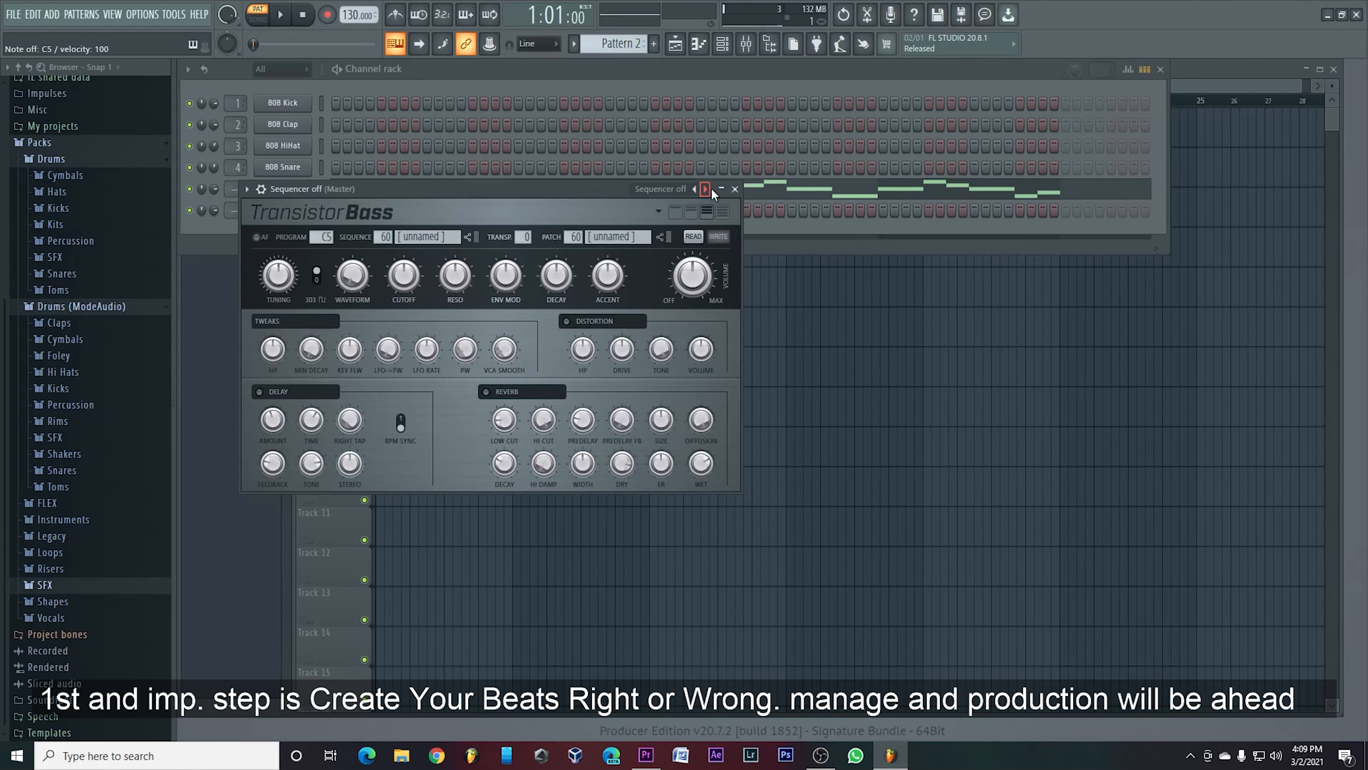
pyautogui.click(734, 188)
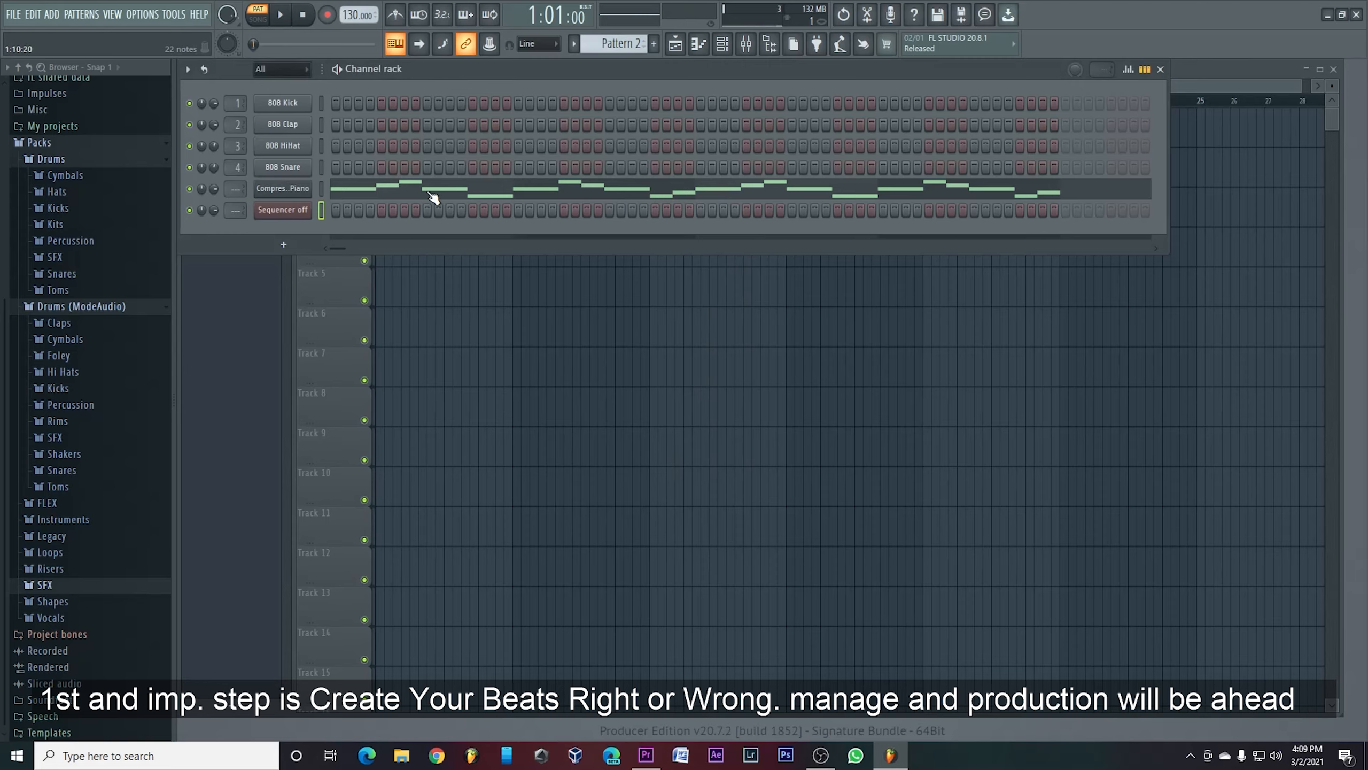
# Step: Paste the four cut chords into the piano roll of the Sequencer off channel and play them back
pyautogui.rightClick(294, 217)
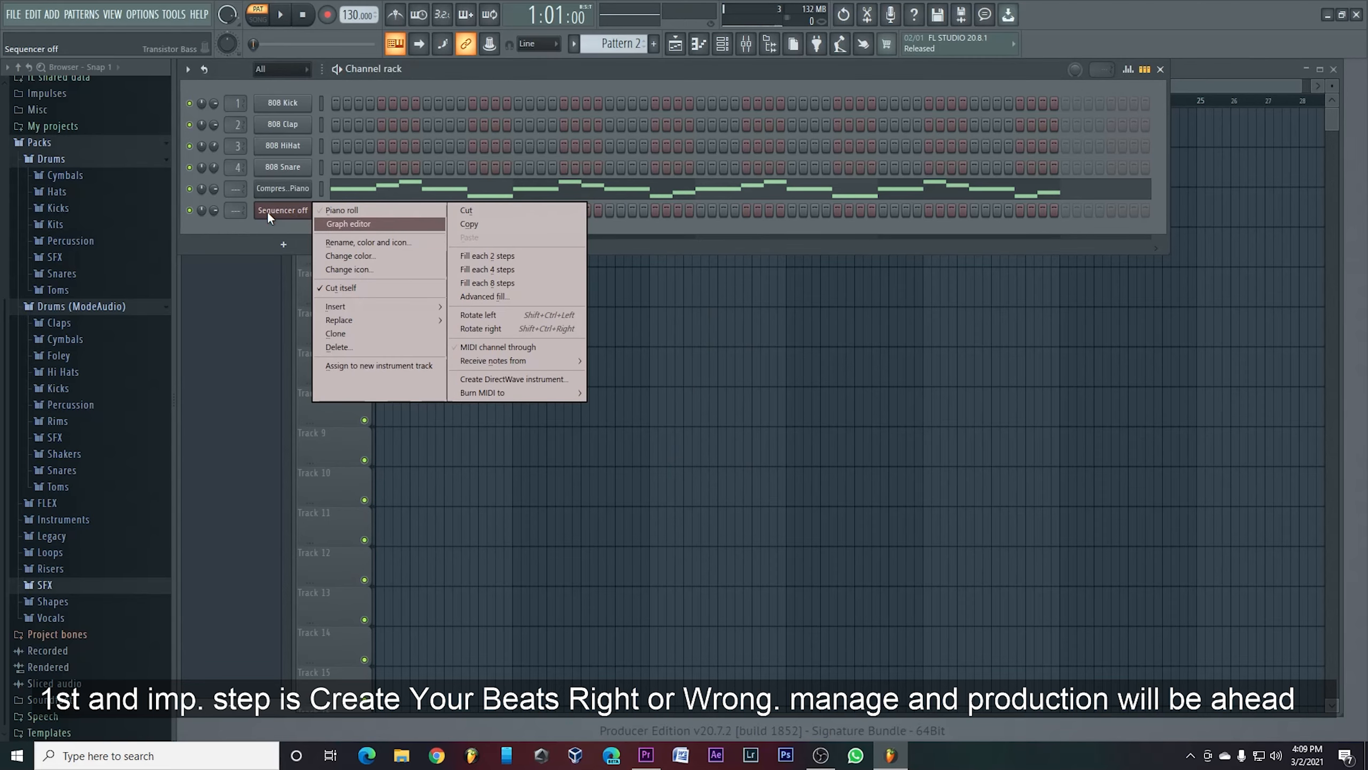
pyautogui.click(379, 211)
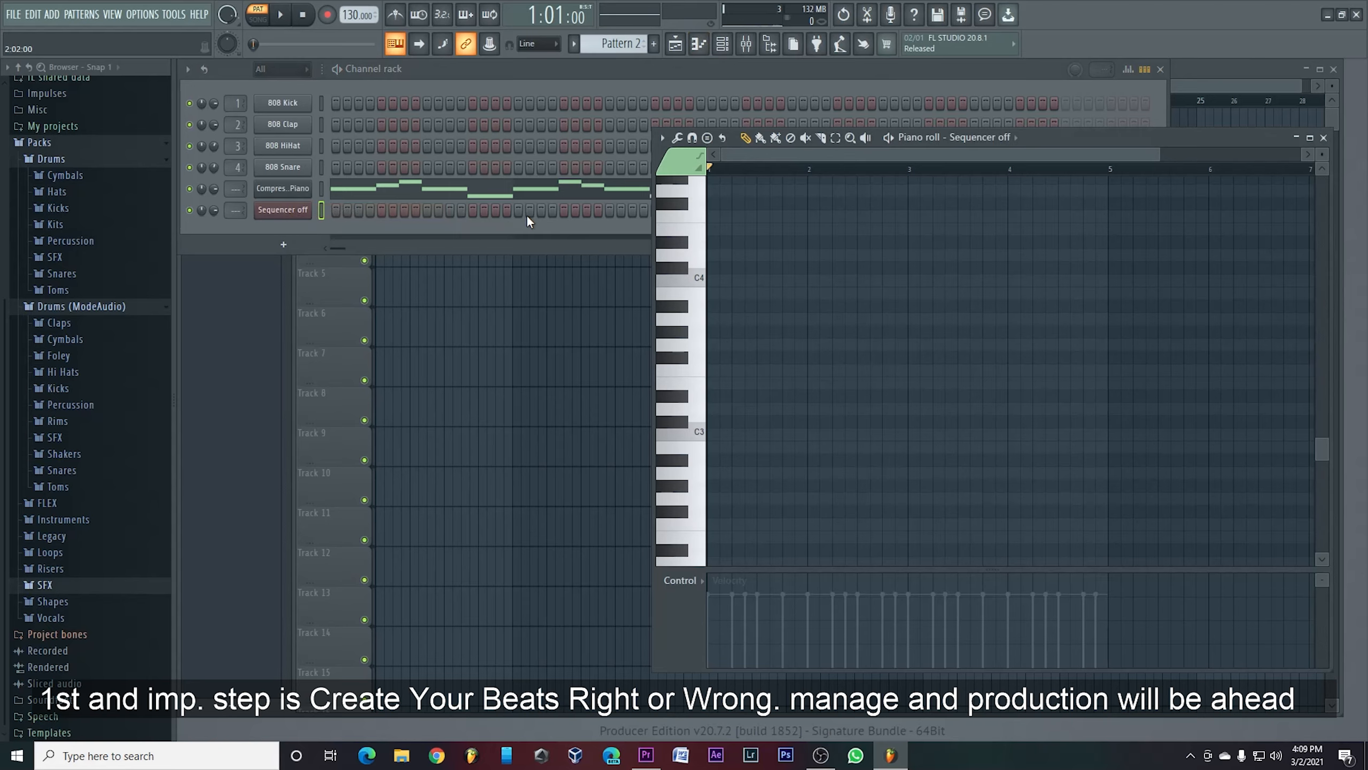
pyautogui.hotkey('ctrl', 'v')
pyautogui.press('space')
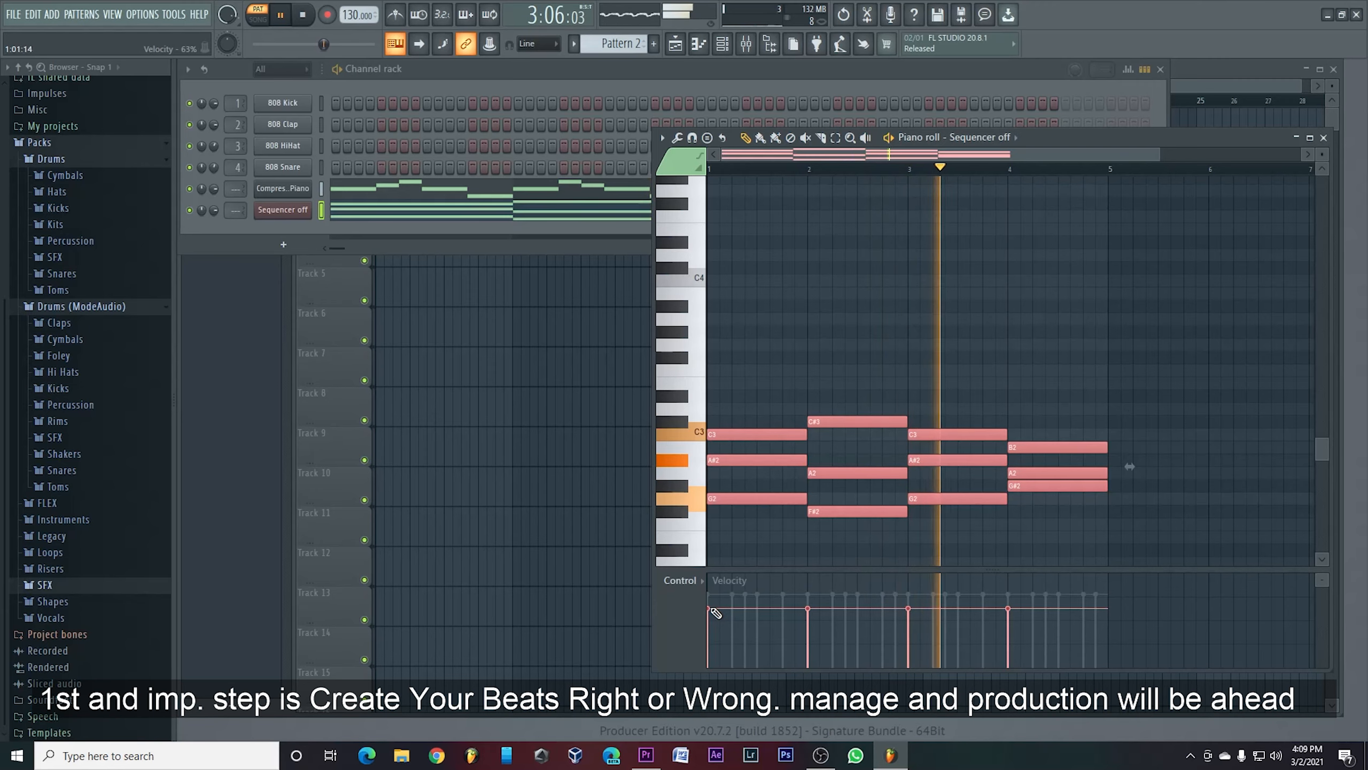
# Step: Raise the velocities of all four bass chords to 100% and close the piano roll
pyautogui.moveTo(715, 613); pyautogui.dragTo(715, 587)
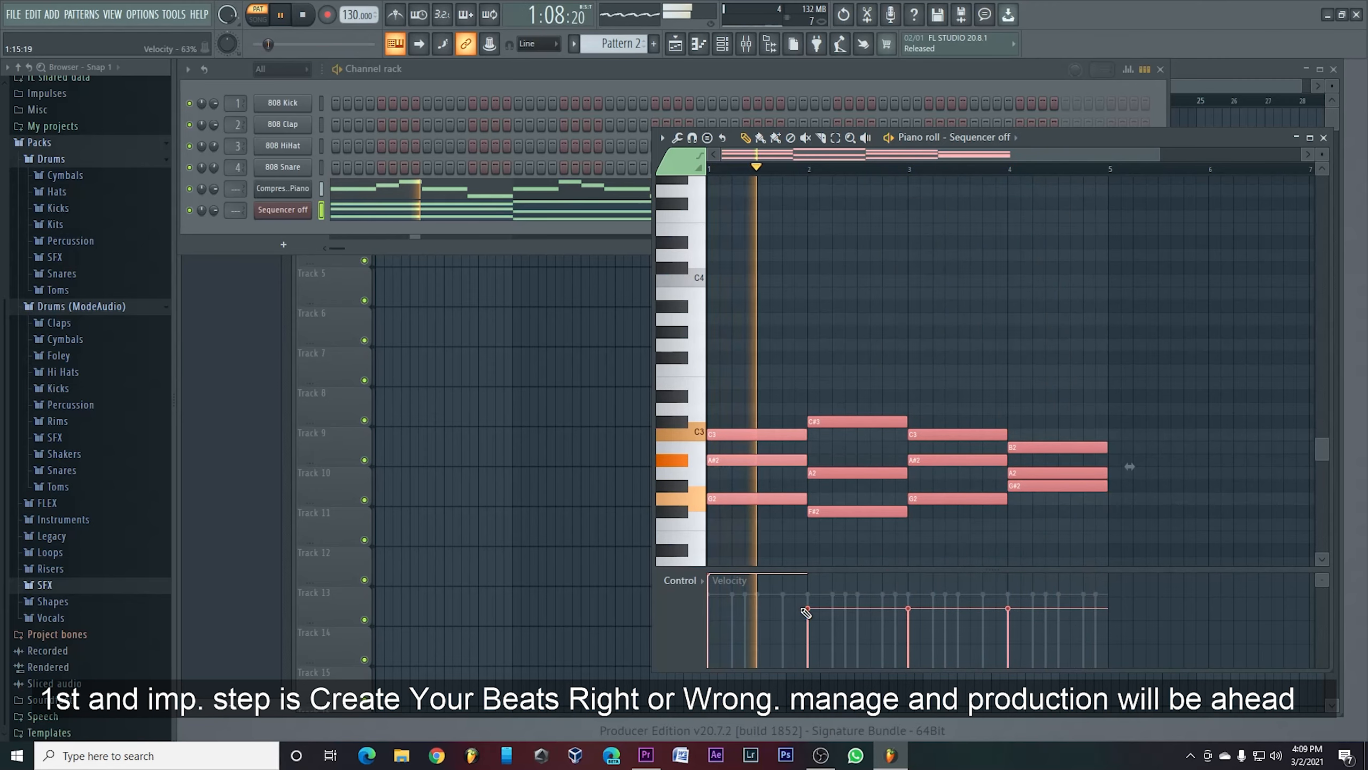
pyautogui.moveTo(807, 613); pyautogui.dragTo(808, 574)
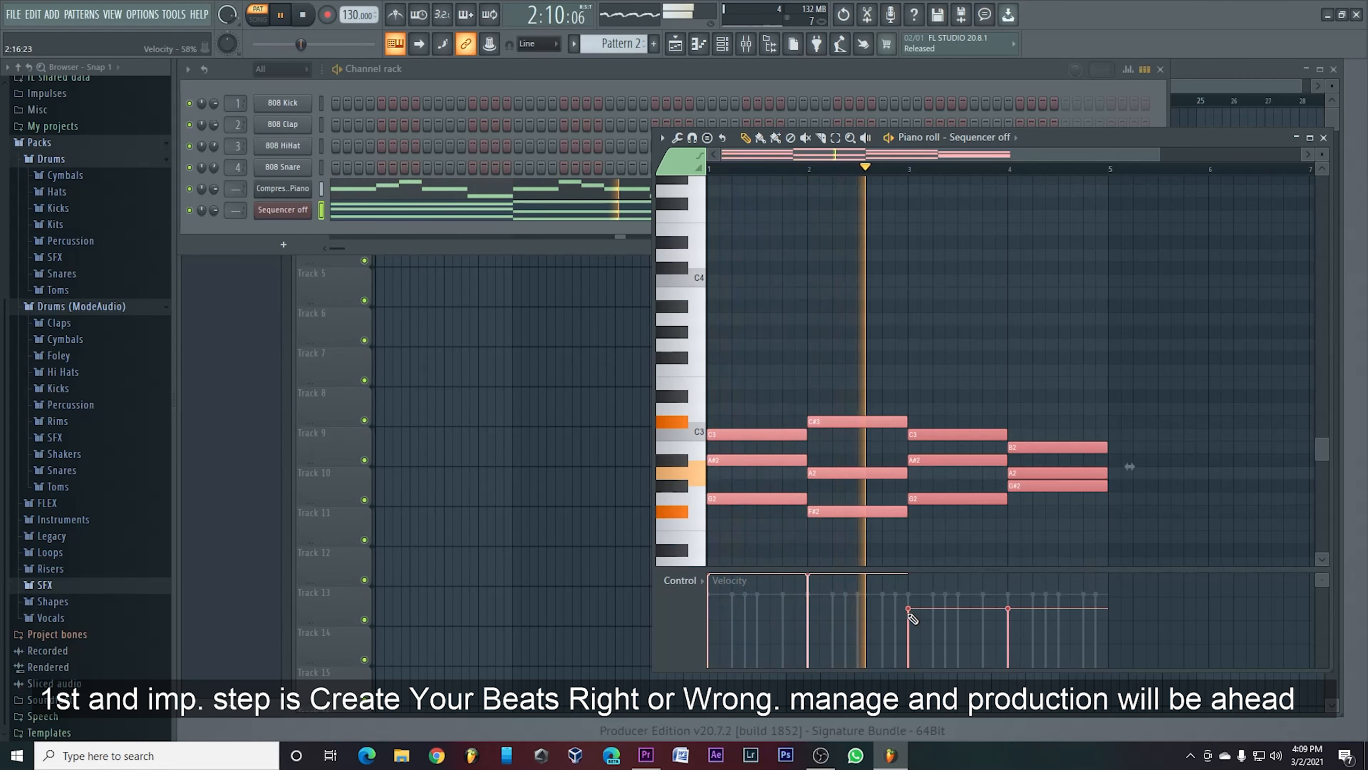
pyautogui.moveTo(909, 612); pyautogui.dragTo(909, 576)
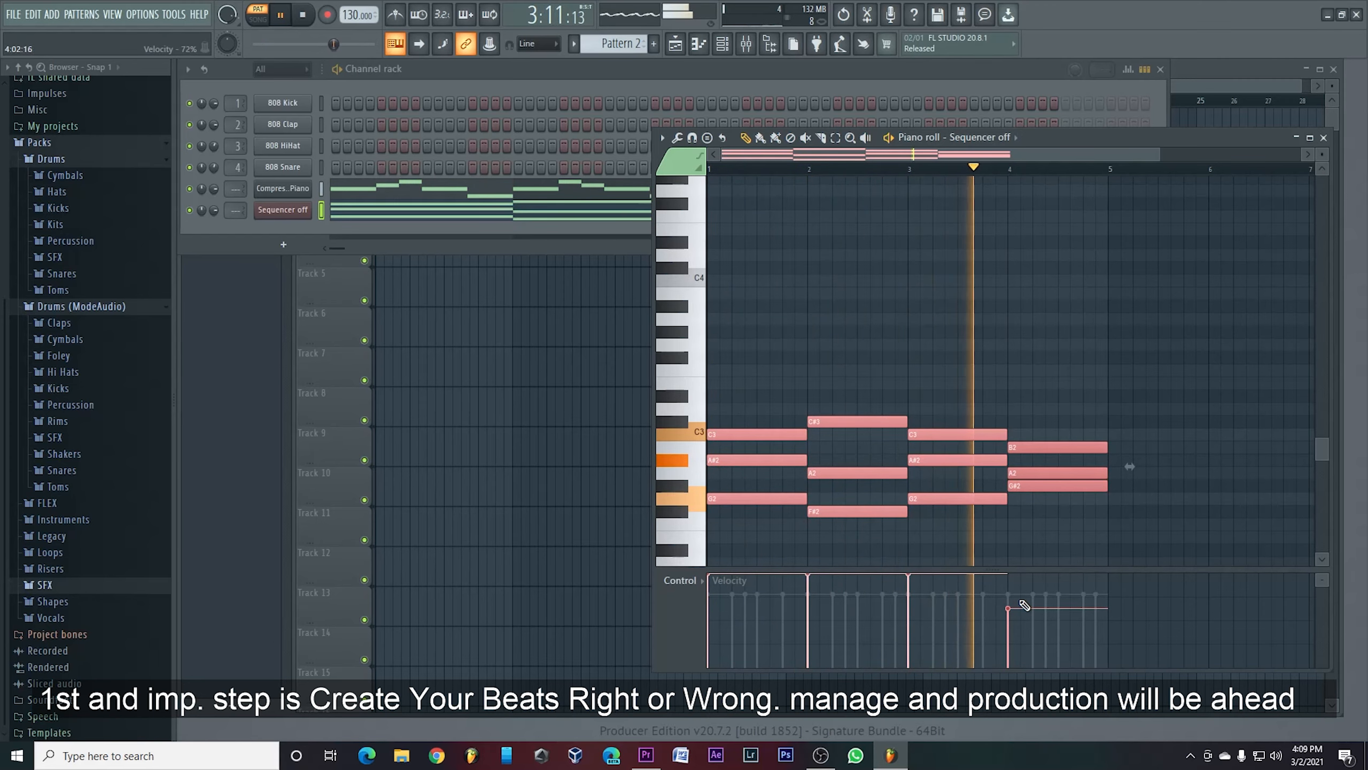
pyautogui.moveTo(1009, 607); pyautogui.dragTo(1010, 574)
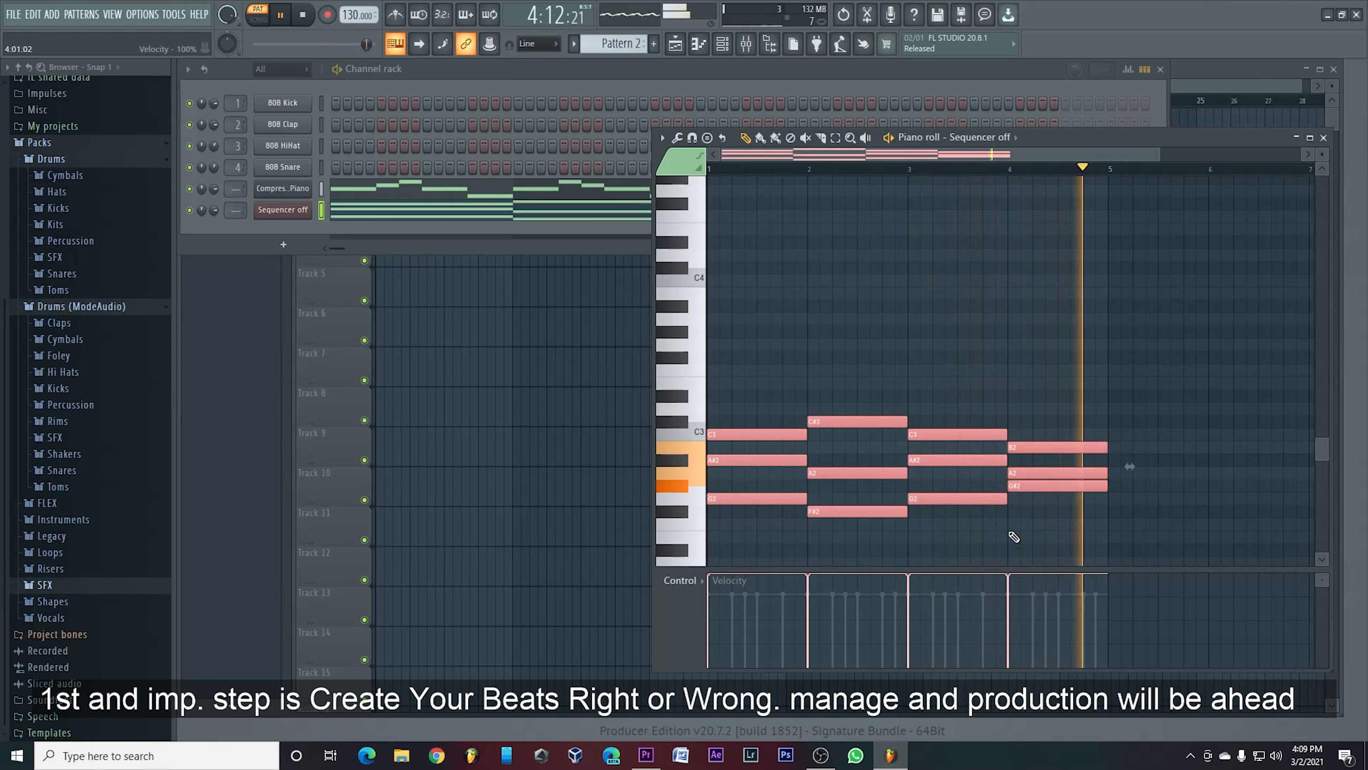
pyautogui.click(702, 581)
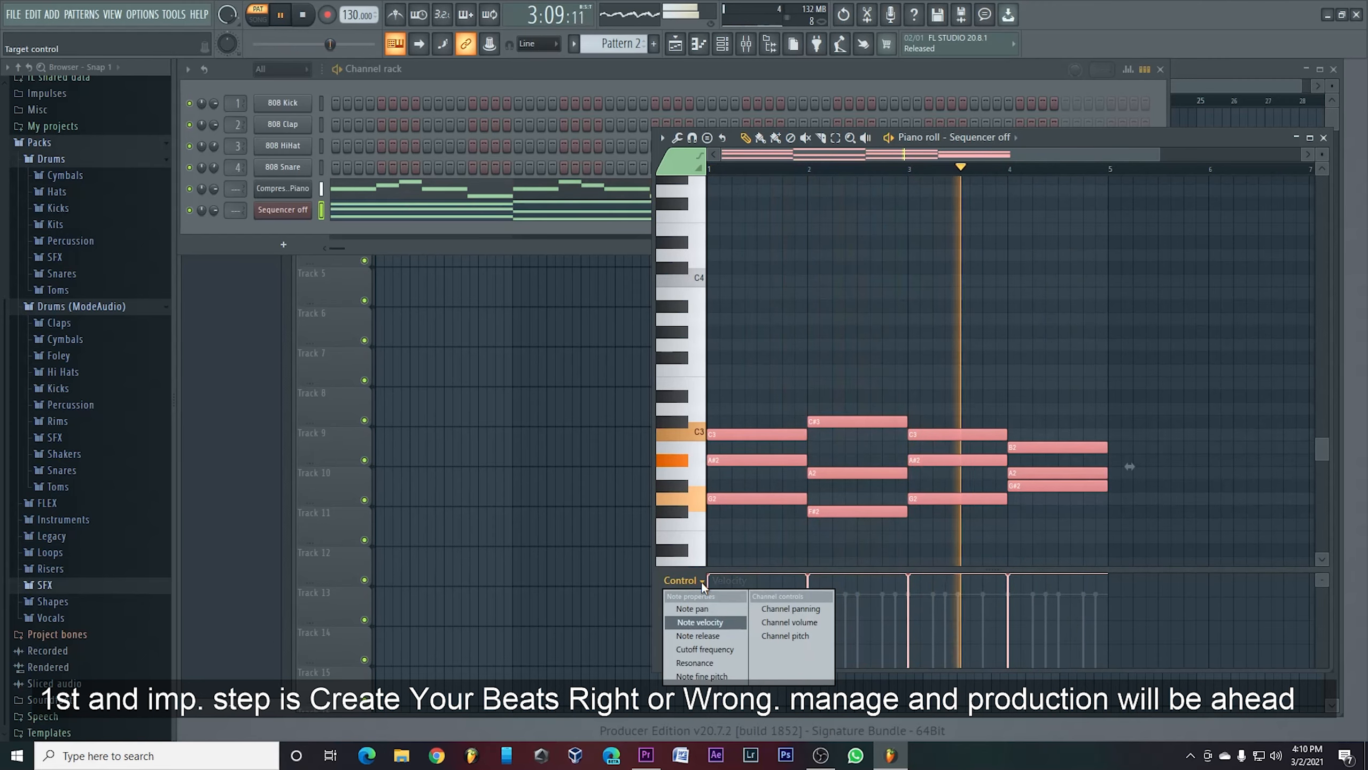
pyautogui.click(702, 583)
pyautogui.click(1323, 137)
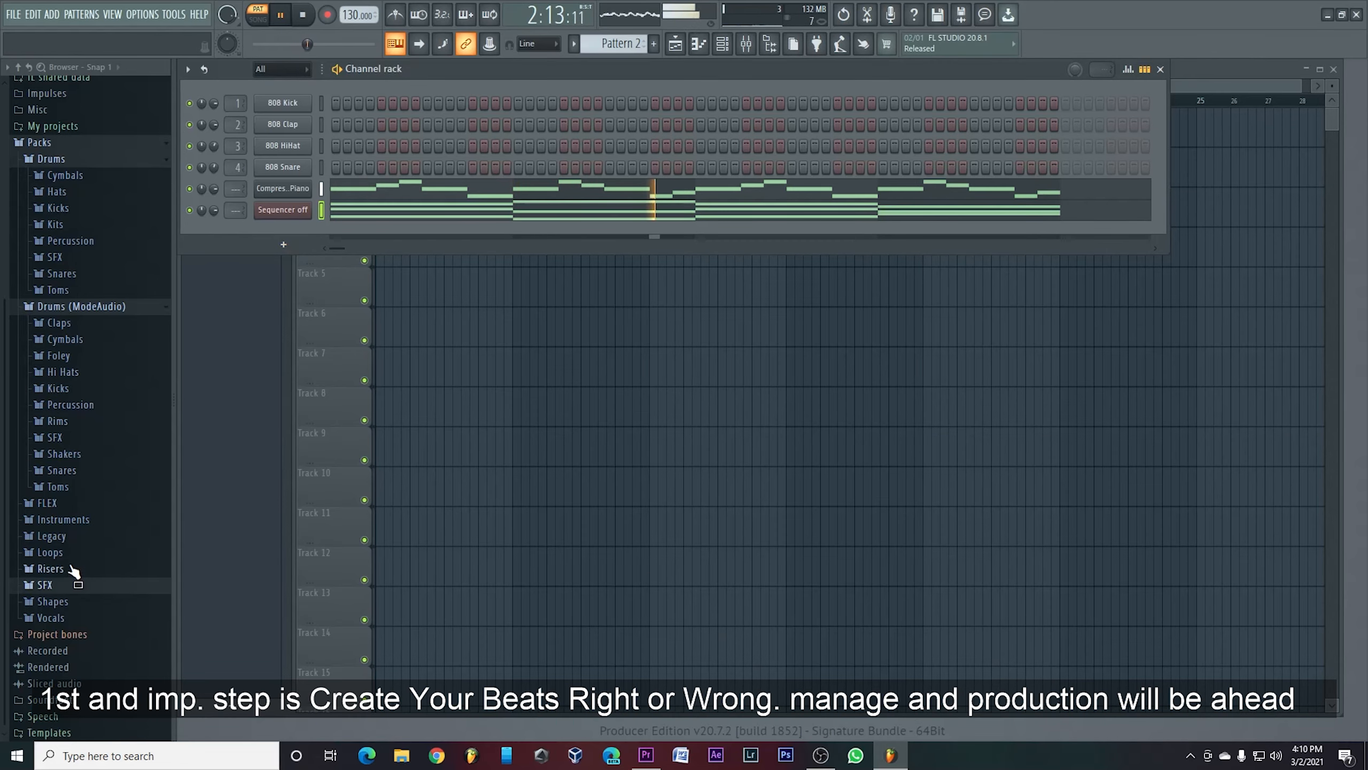
# Step: Add the Slap and Classic 80 bass instruments from the Instruments pack as new channels, and close the Classic 80 window
pyautogui.click(134, 307)
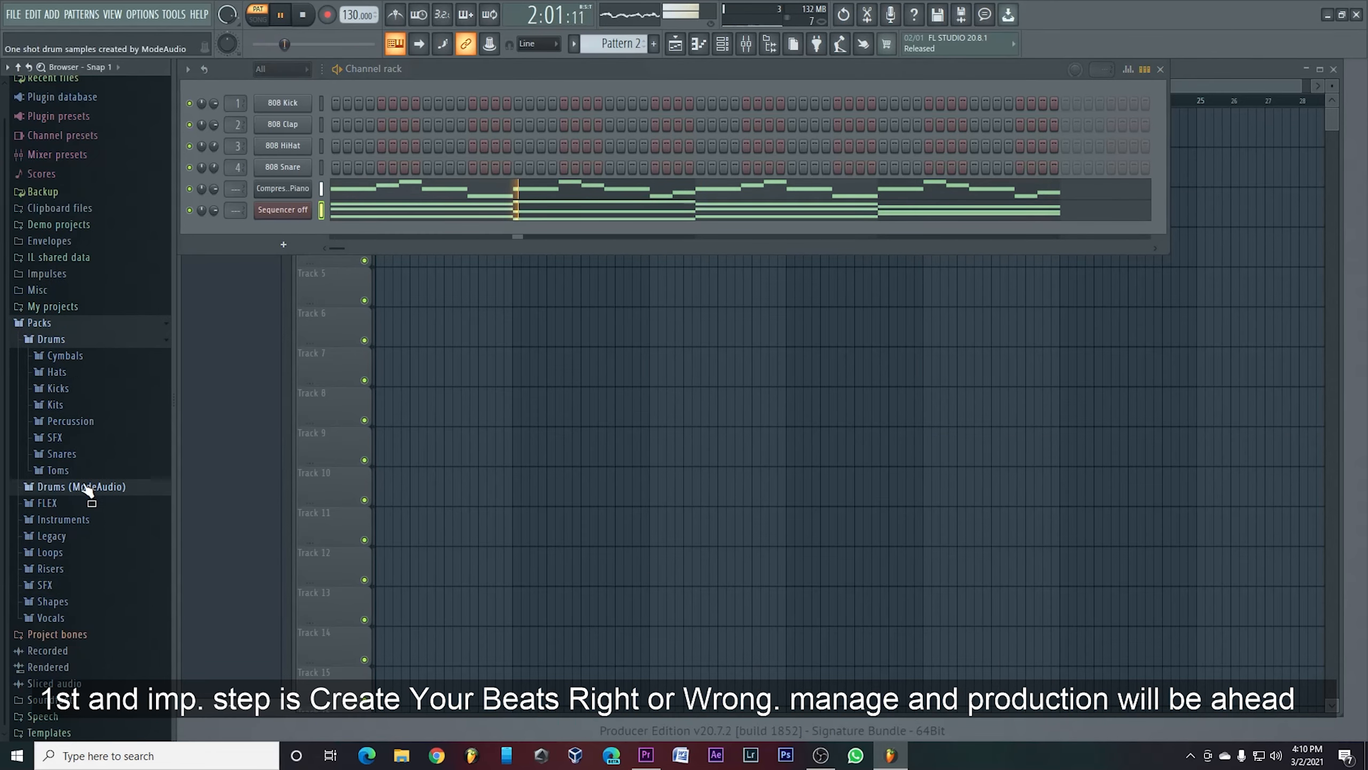
pyautogui.click(86, 520)
pyautogui.moveTo(81, 597); pyautogui.dragTo(286, 233)
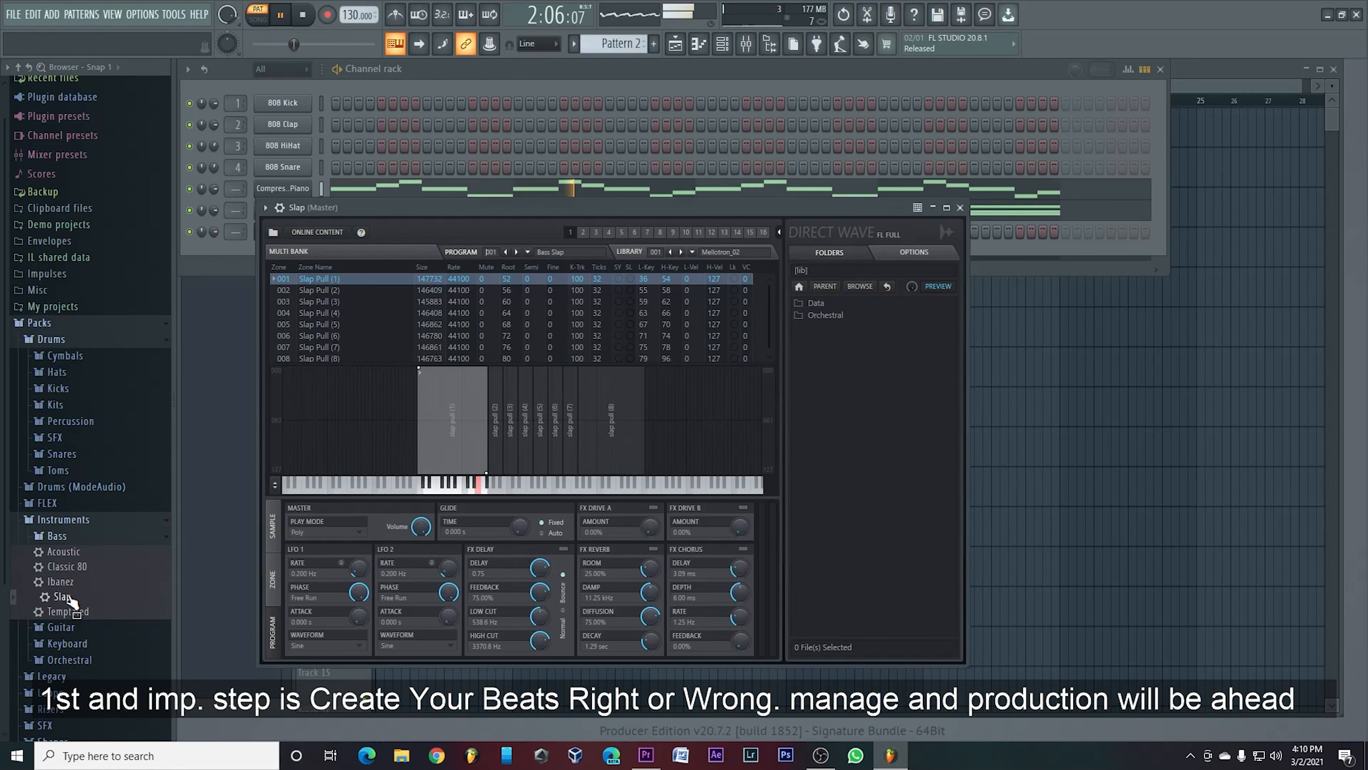
pyautogui.moveTo(67, 566); pyautogui.dragTo(235, 239)
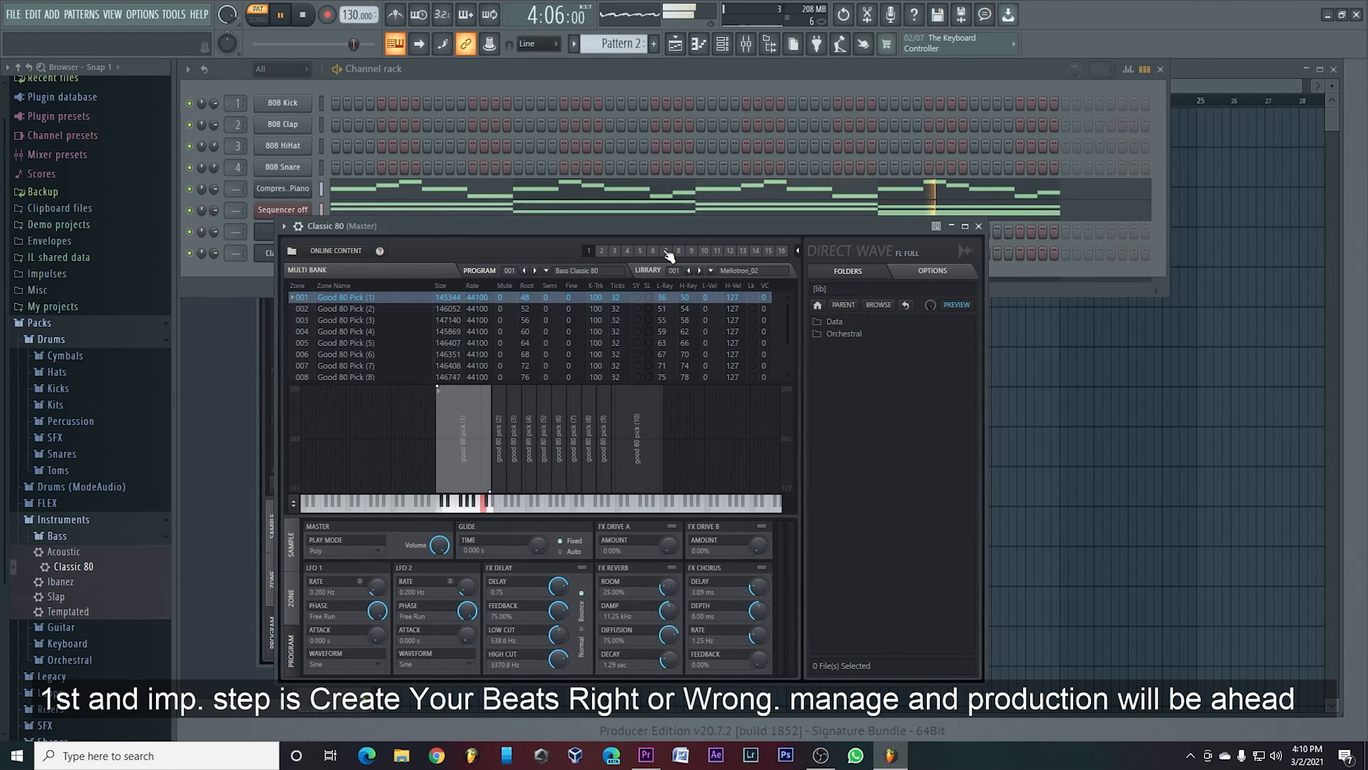
pyautogui.click(978, 226)
pyautogui.click(703, 380)
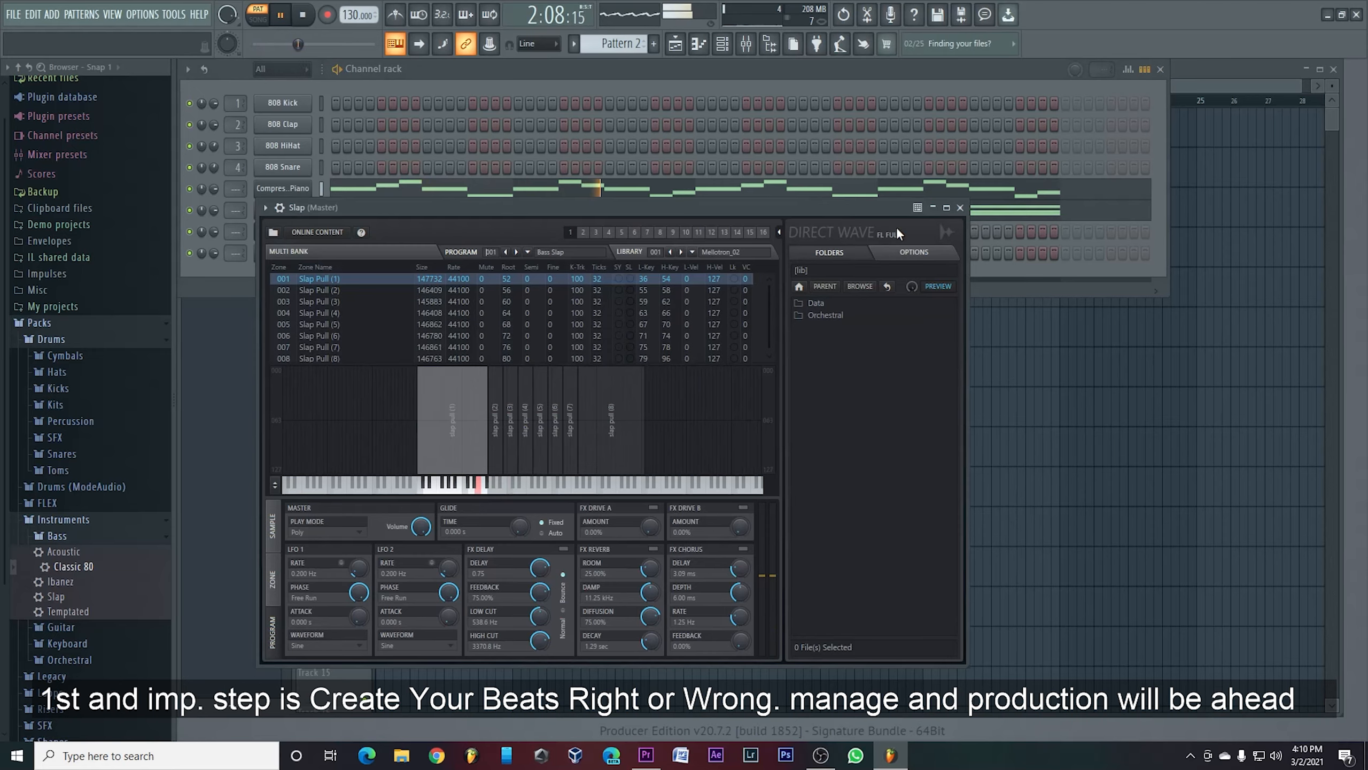
# Step: Copy the Sequencer off channel's chords into the Slap and Classic 80 channels, and lower the Classic 80 channel volume to 63%
pyautogui.click(958, 208)
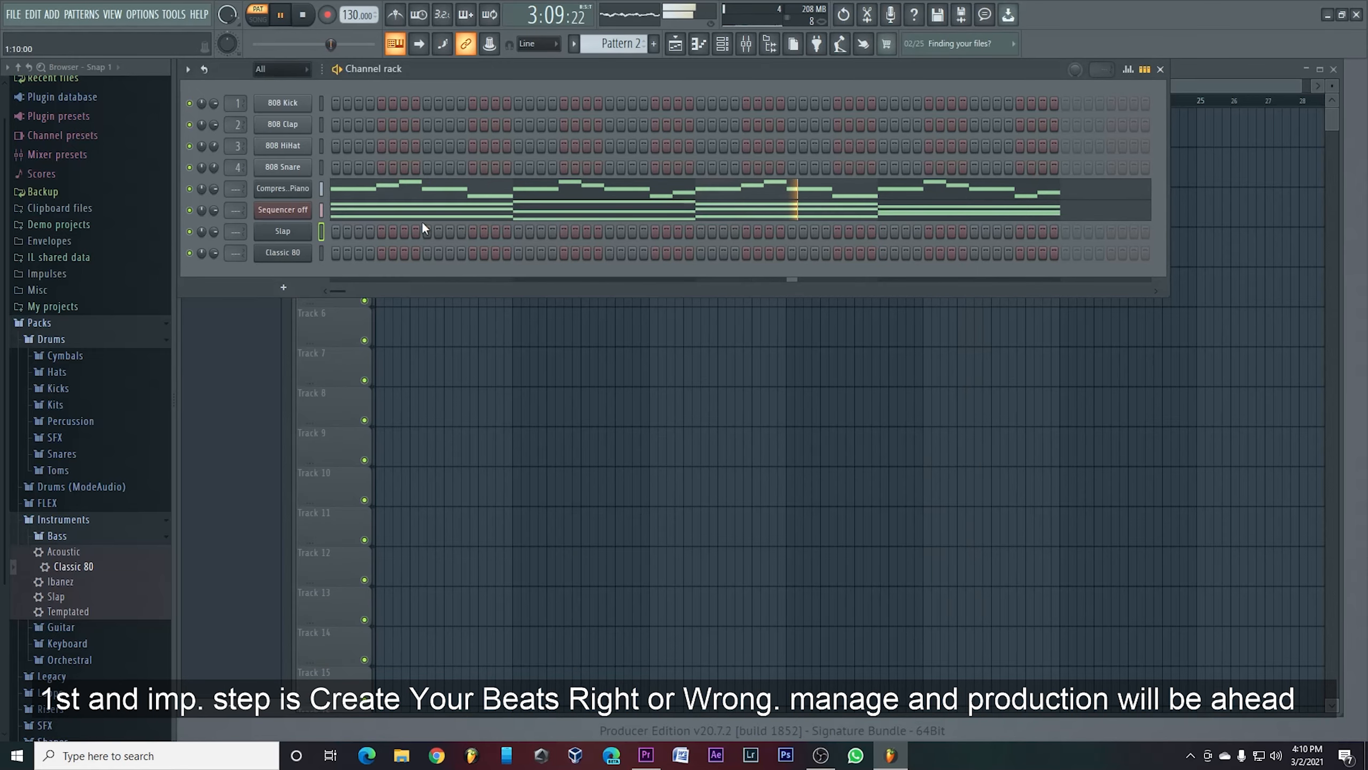
pyautogui.rightClick(291, 208)
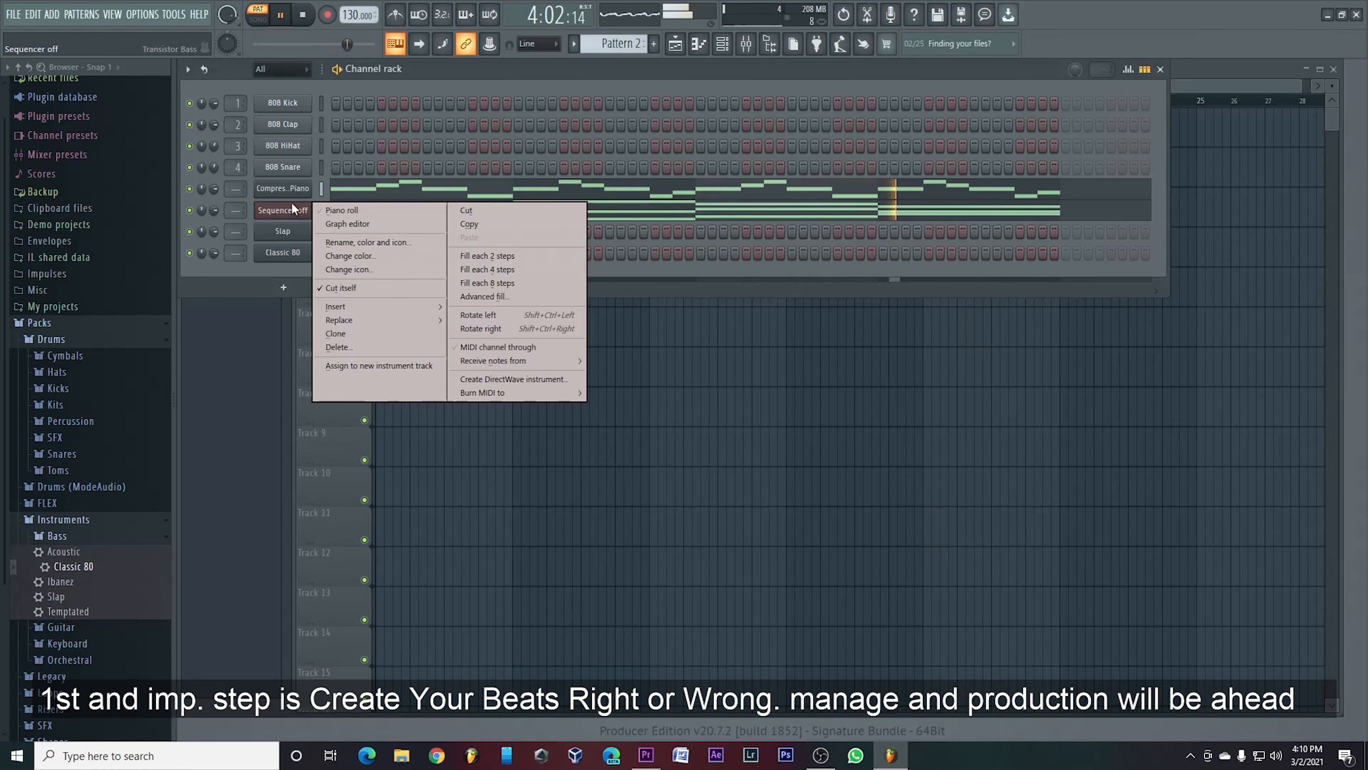
pyautogui.click(502, 211)
pyautogui.rightClick(270, 234)
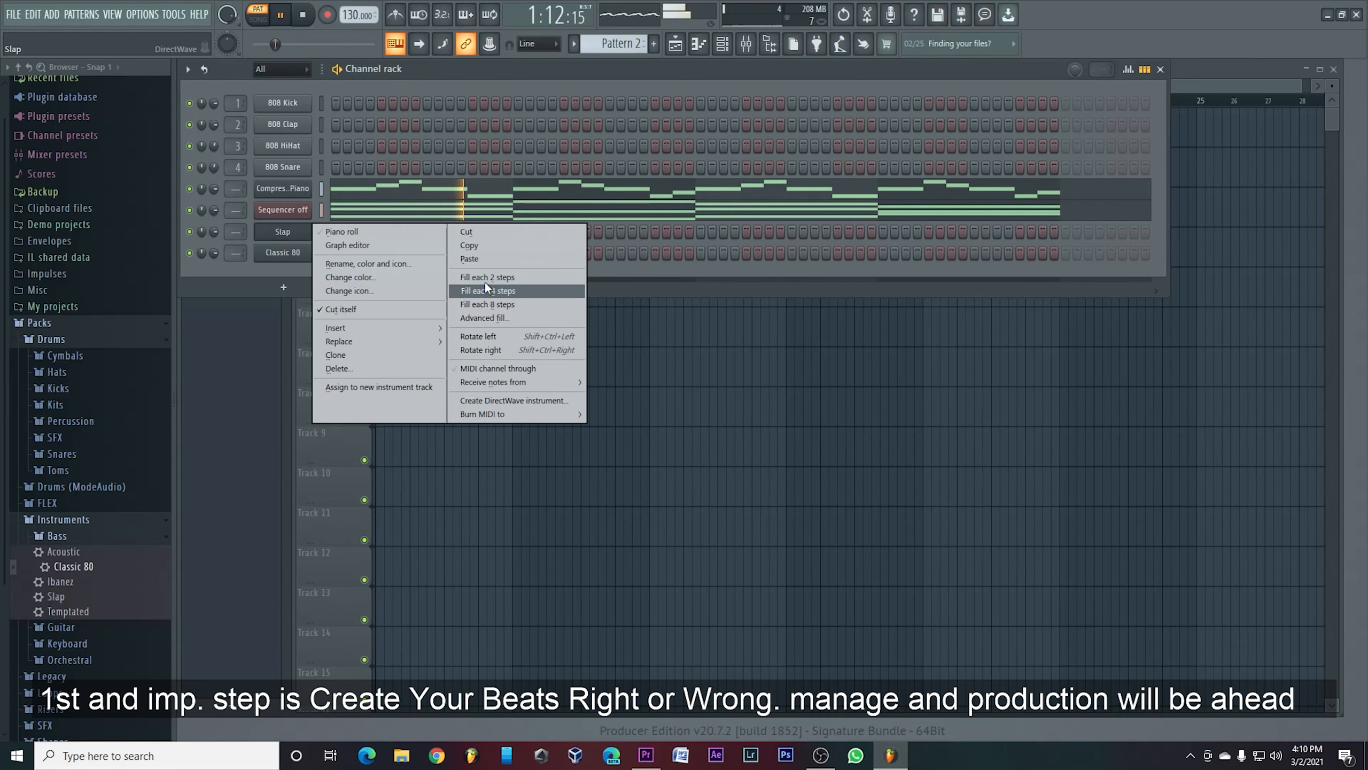
pyautogui.click(482, 256)
pyautogui.rightClick(270, 252)
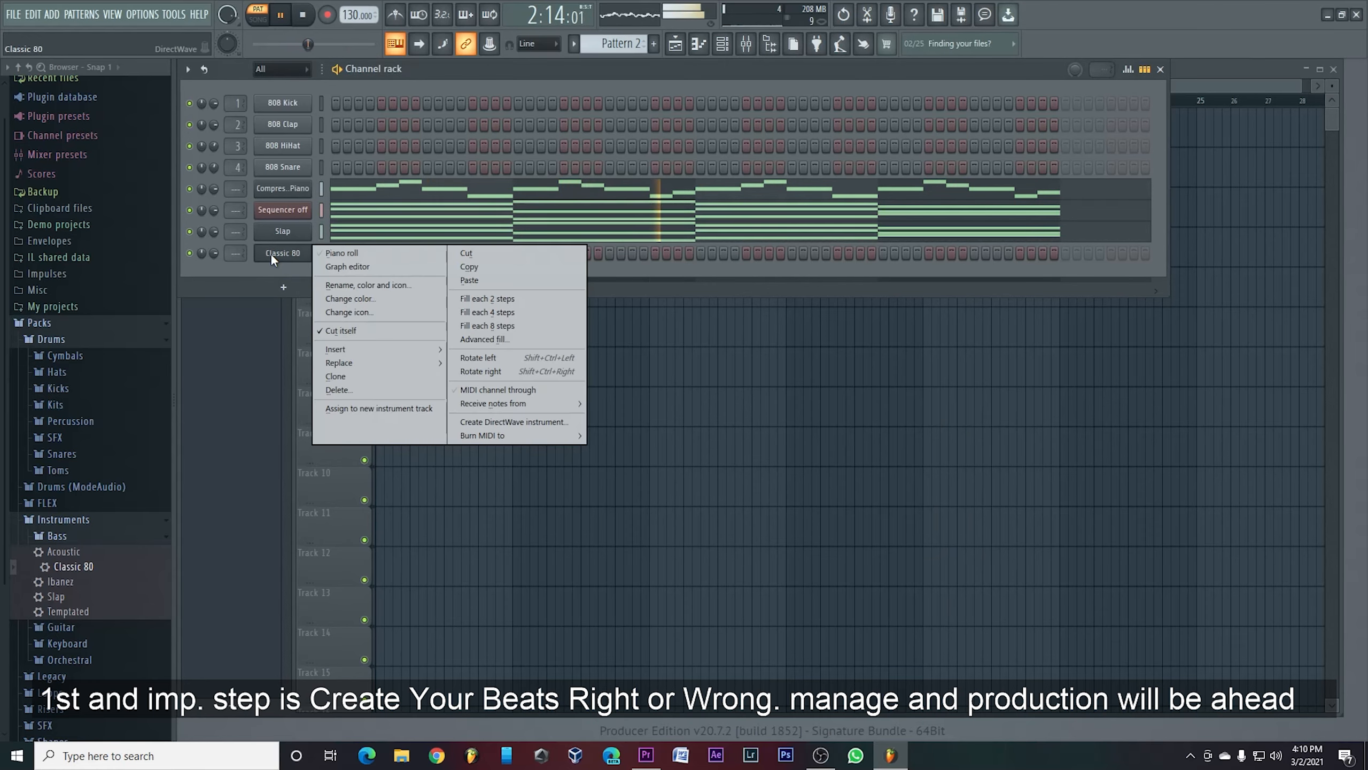
pyautogui.click(490, 279)
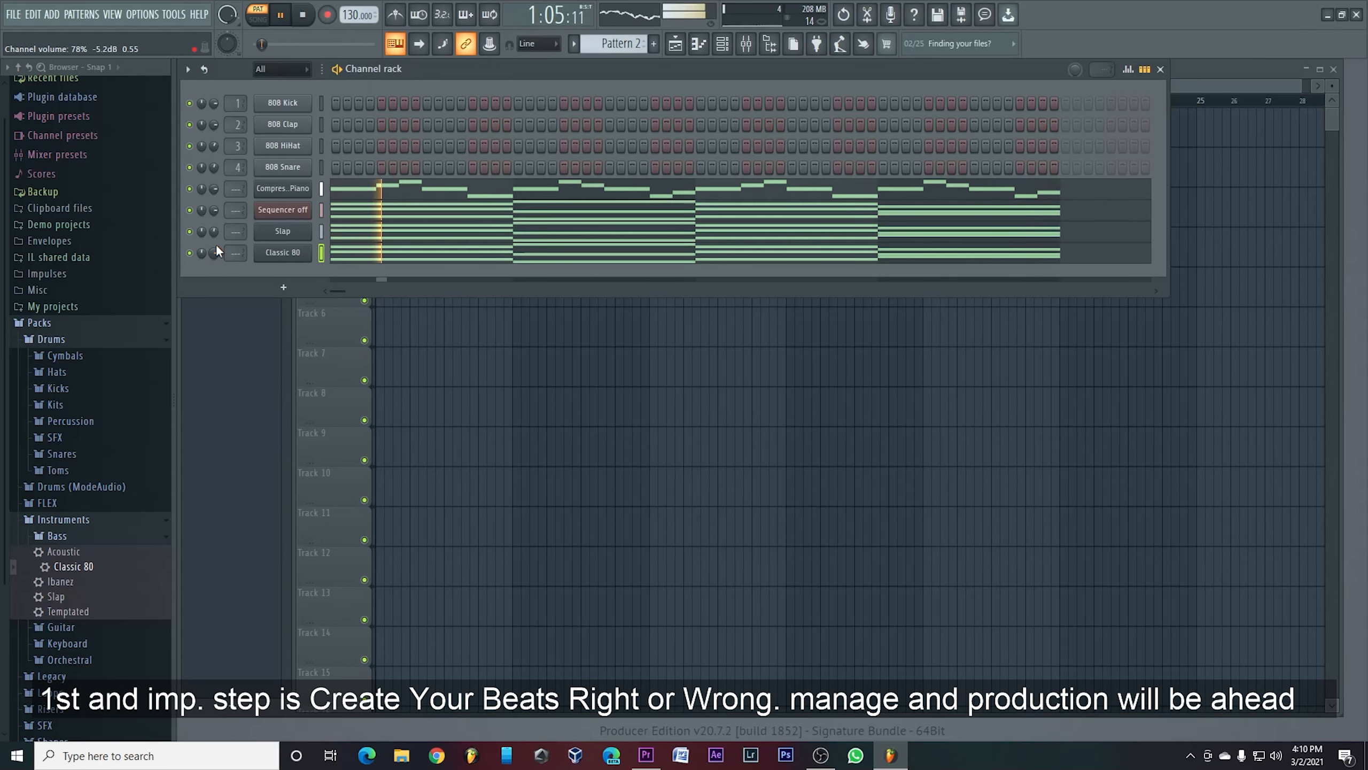
pyautogui.moveTo(214, 251); pyautogui.dragTo(214, 281)
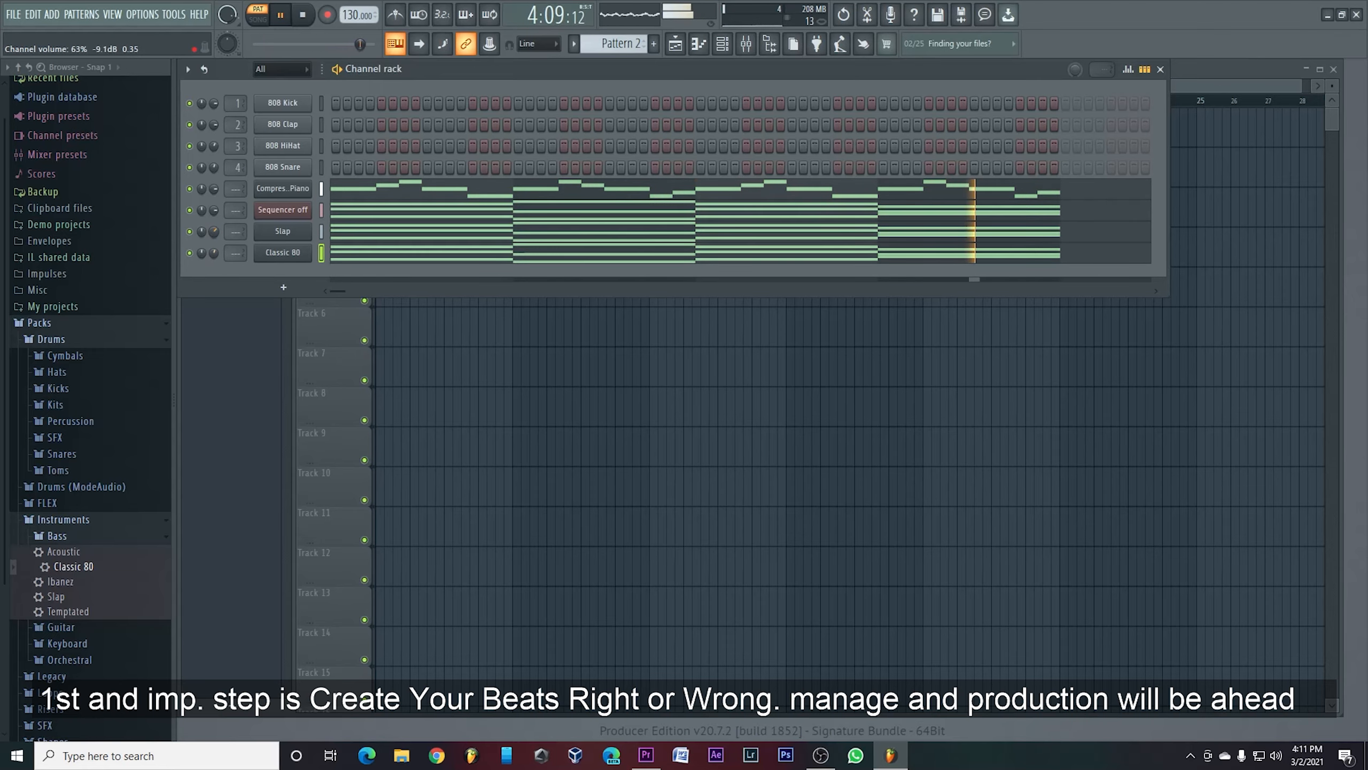
# Step: Place Pattern 2 clips on Track 2 across playlist bars 1 to 12 and play the arrangement in song mode
pyautogui.click(1161, 68)
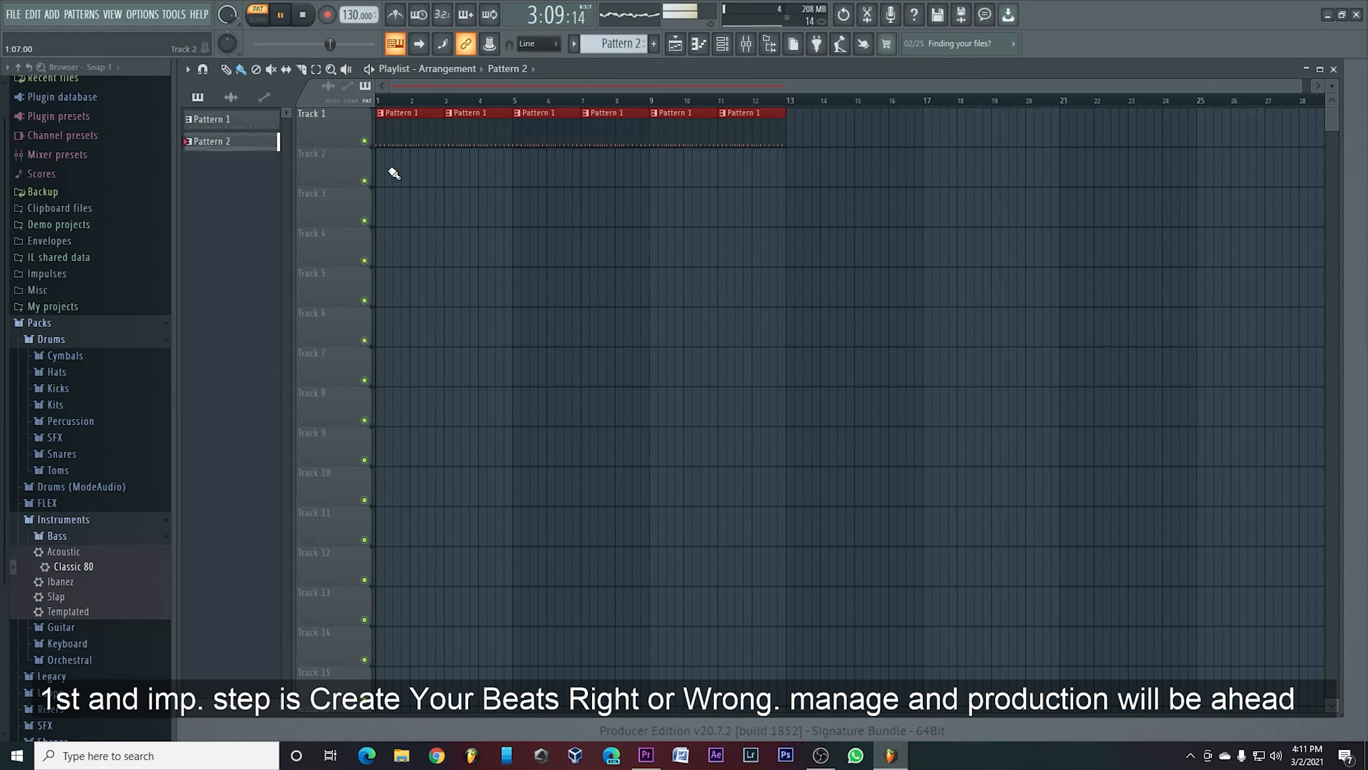
pyautogui.moveTo(381, 174); pyautogui.dragTo(672, 149)
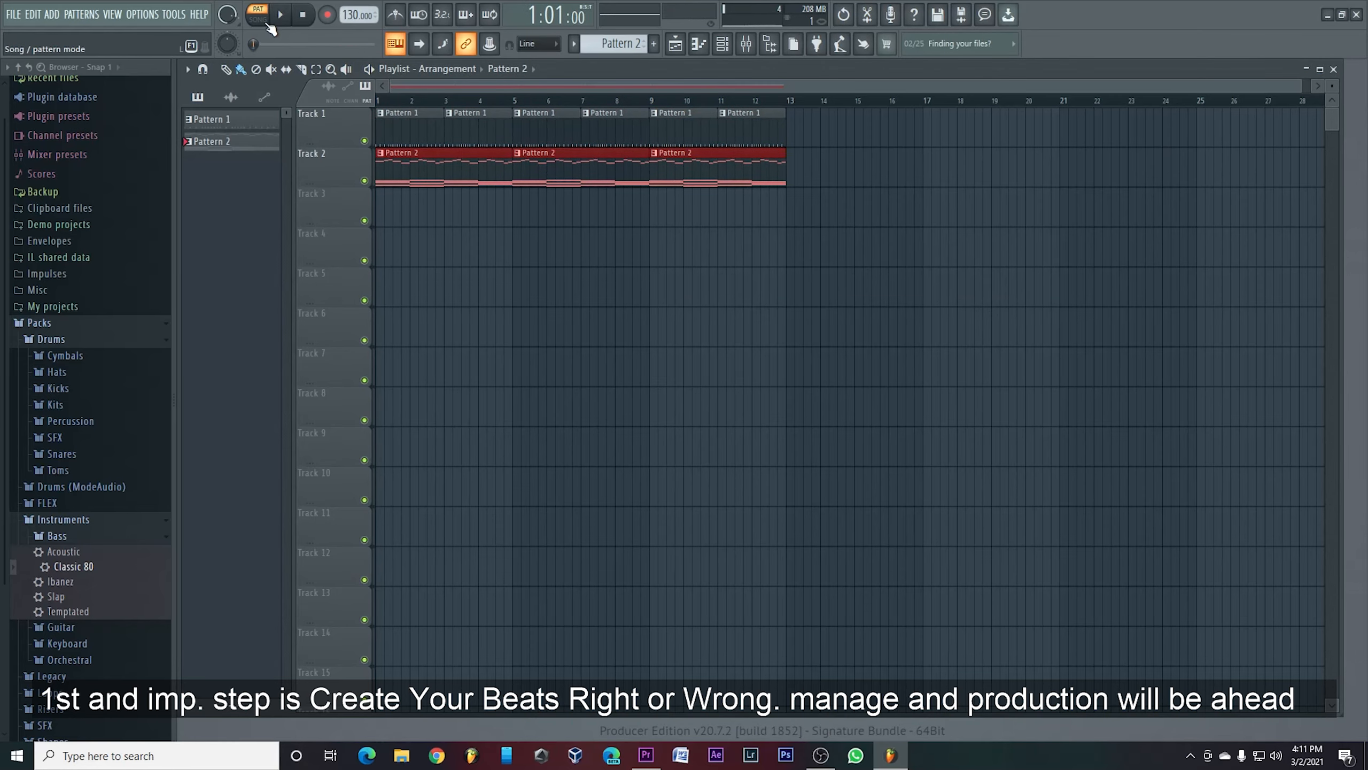
pyautogui.click(258, 18)
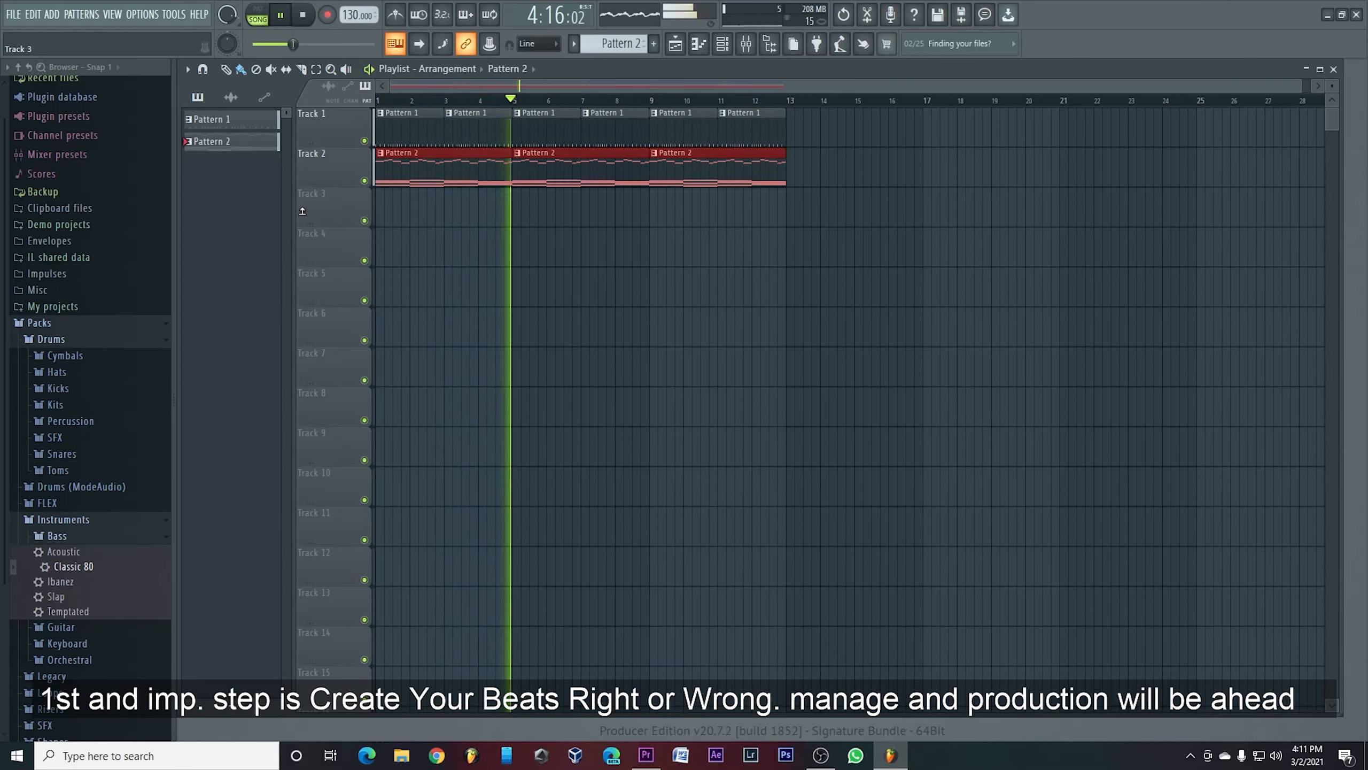
pyautogui.press('space')
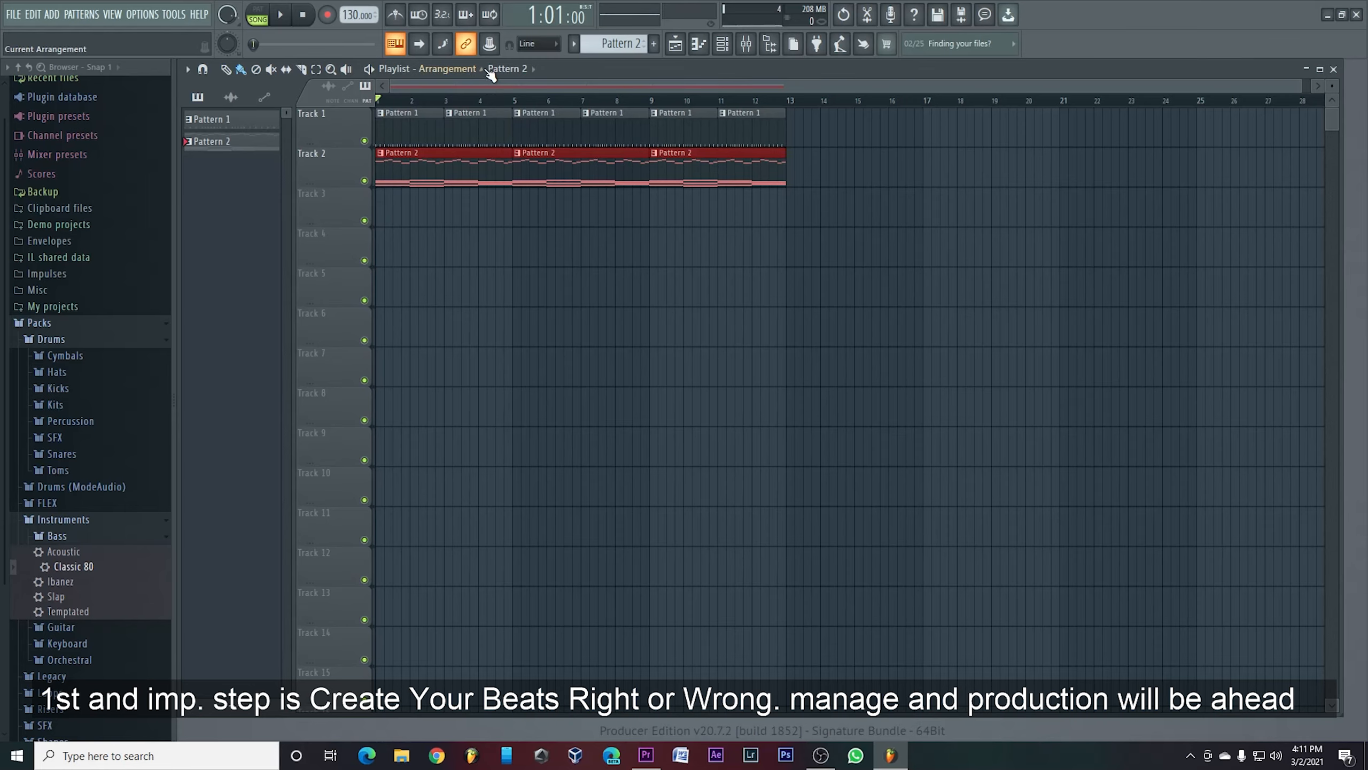
# Step: Create Pattern 3, keeping its default name, and show its empty channel rack
pyautogui.click(653, 43)
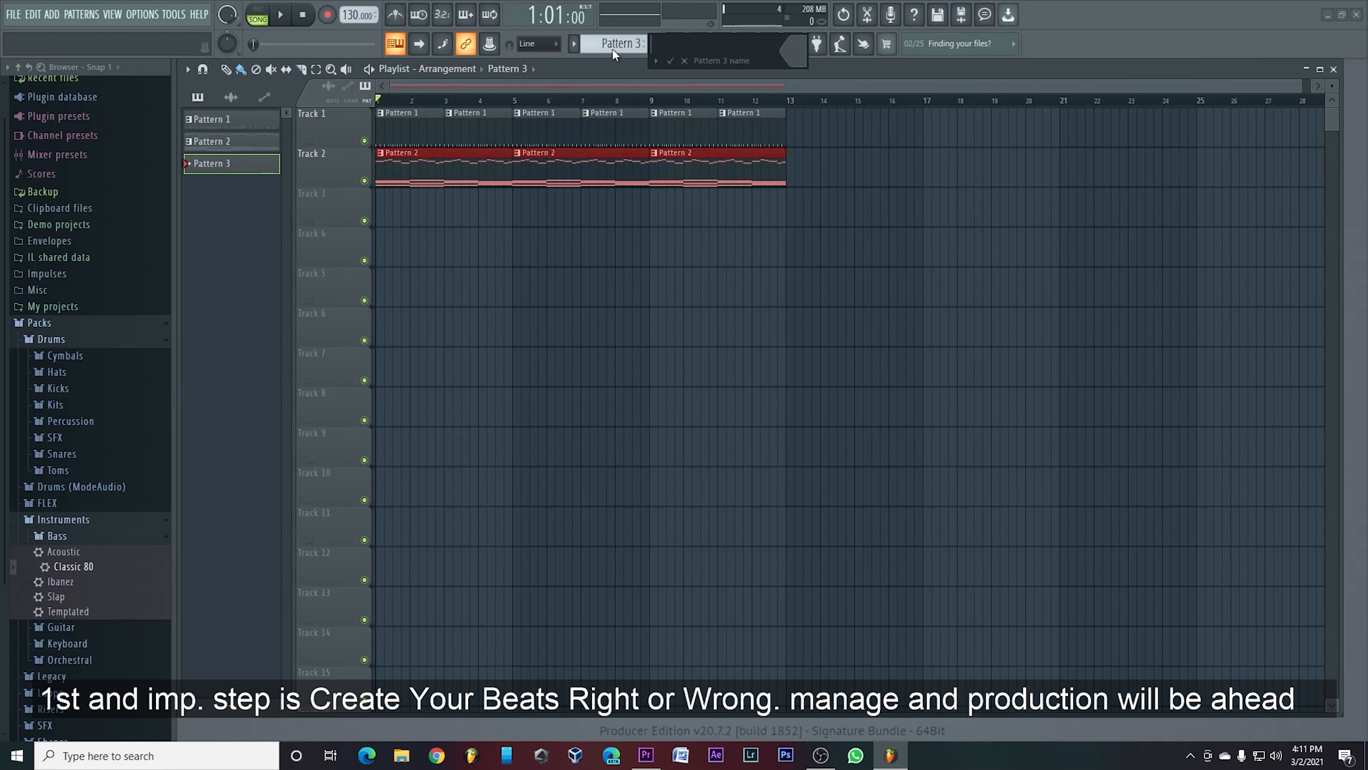
pyautogui.press('Return')
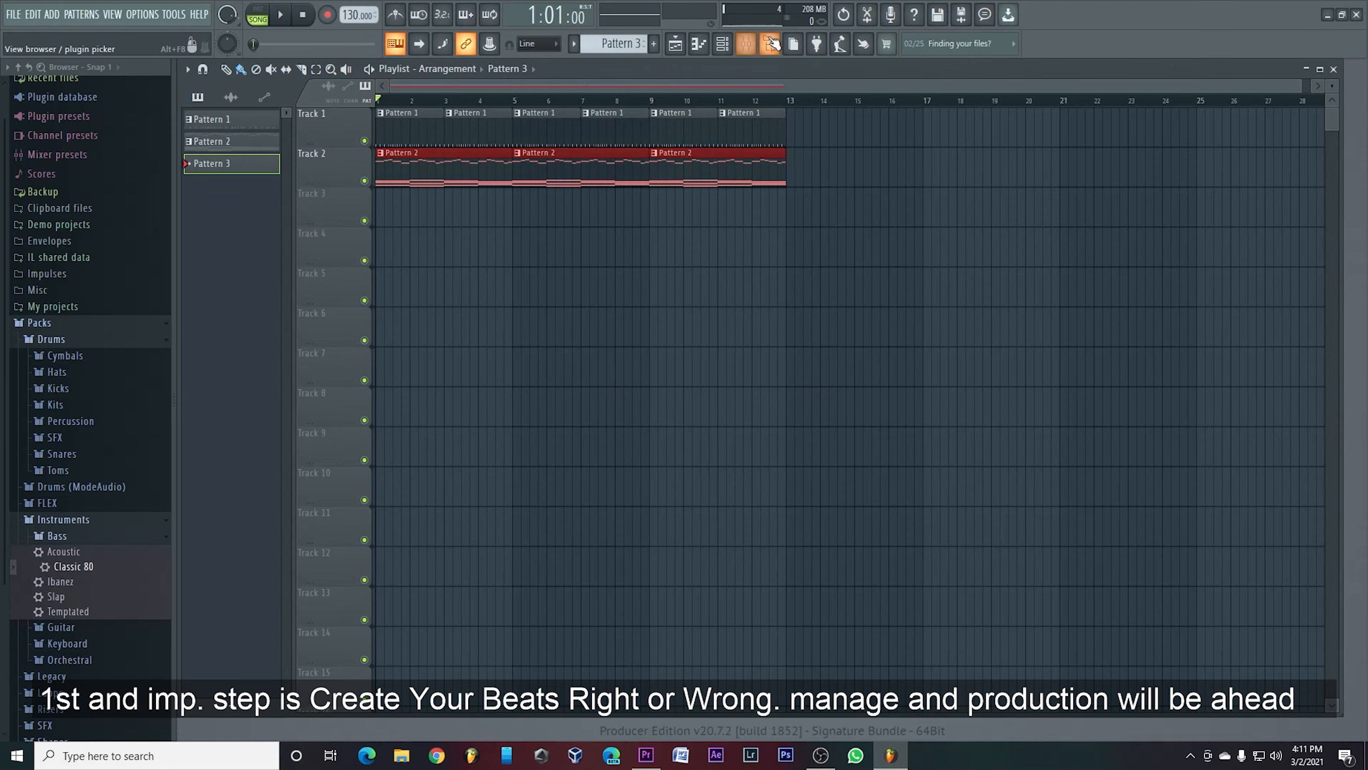
pyautogui.click(723, 45)
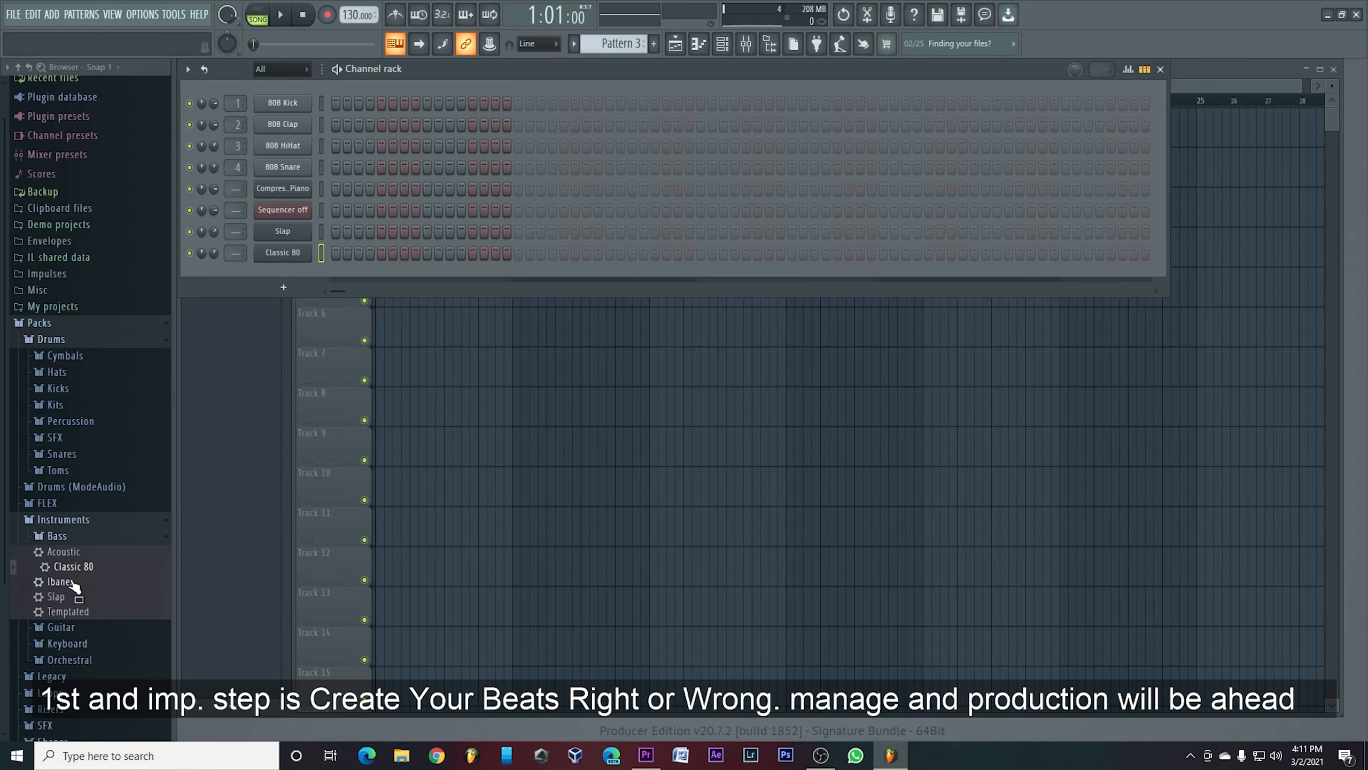
# Step: Add the Classical Acoustic guitar from the Instruments pack as a new channel and audition it
pyautogui.click(78, 628)
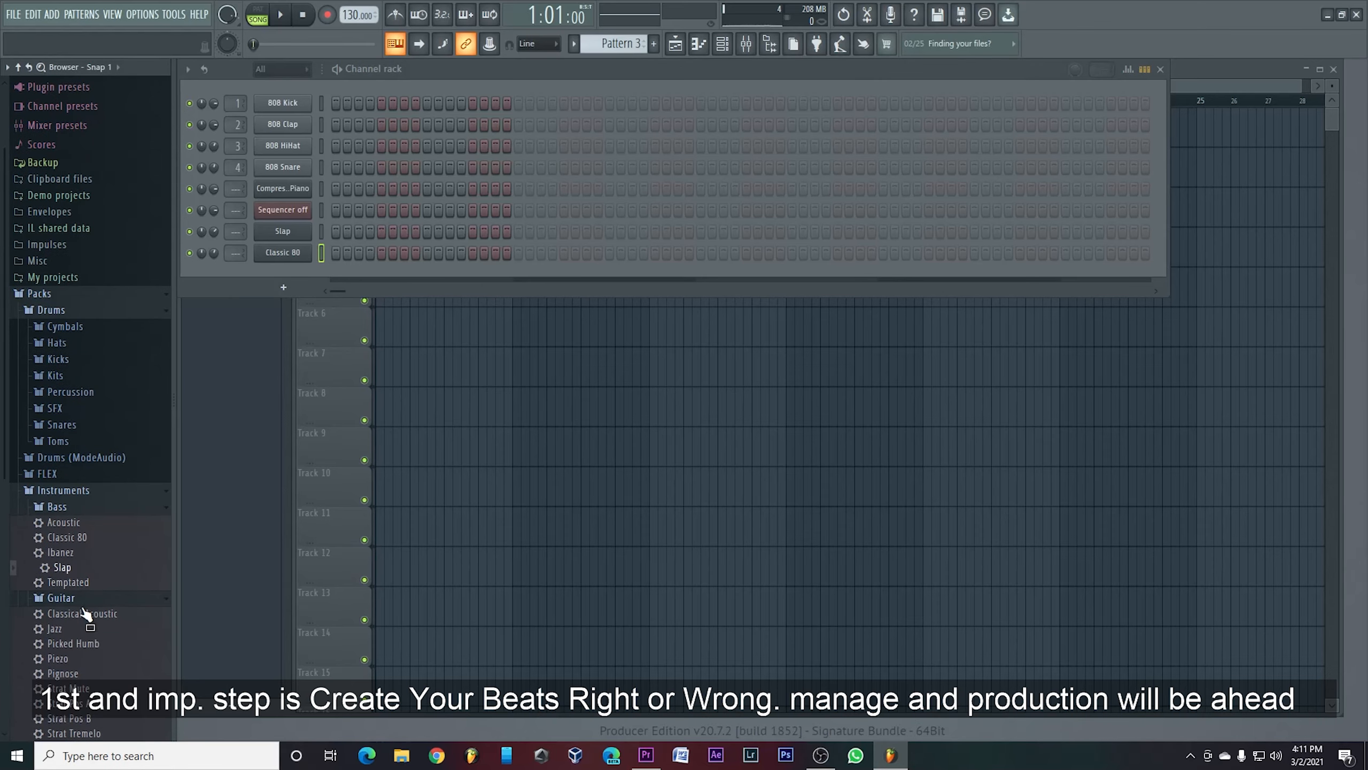
pyautogui.click(83, 613)
pyautogui.scroll(-4, 85, 623)
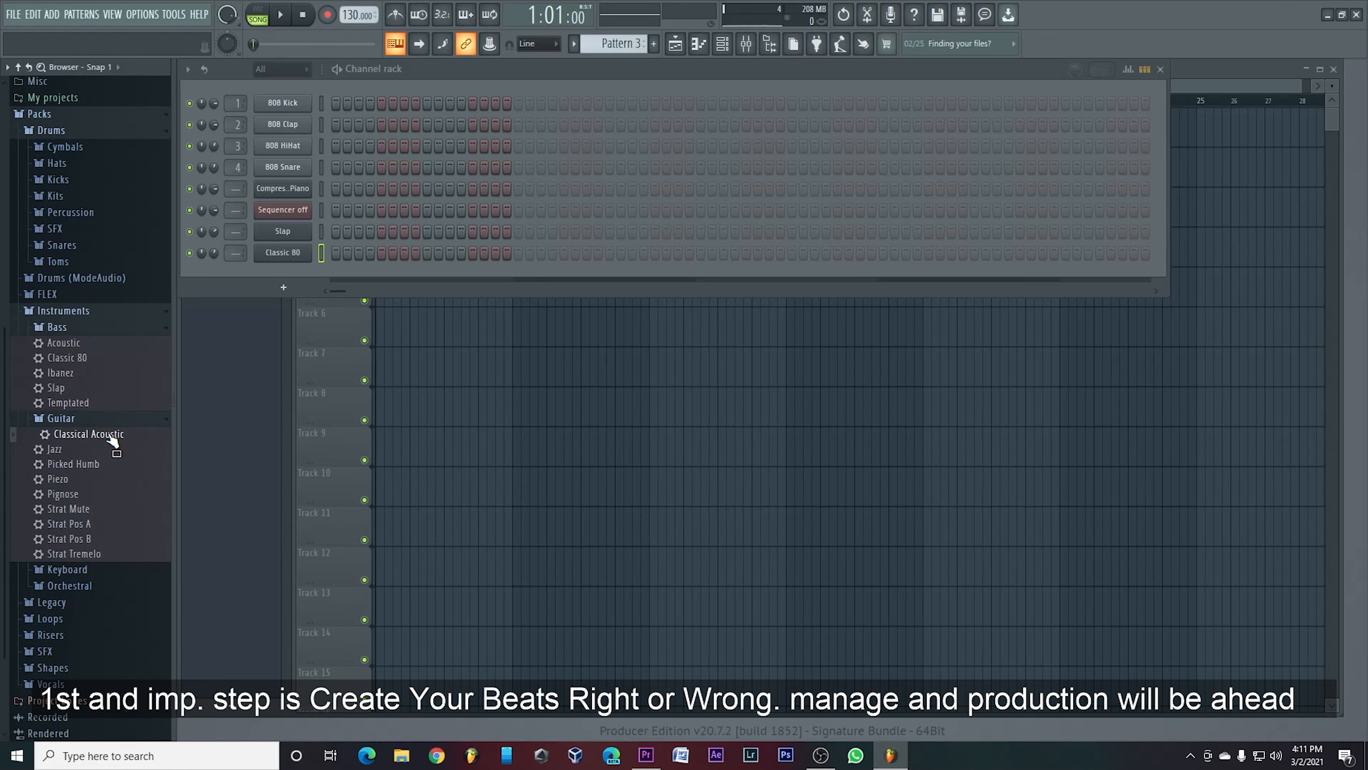
pyautogui.moveTo(303, 322); pyautogui.dragTo(268, 271)
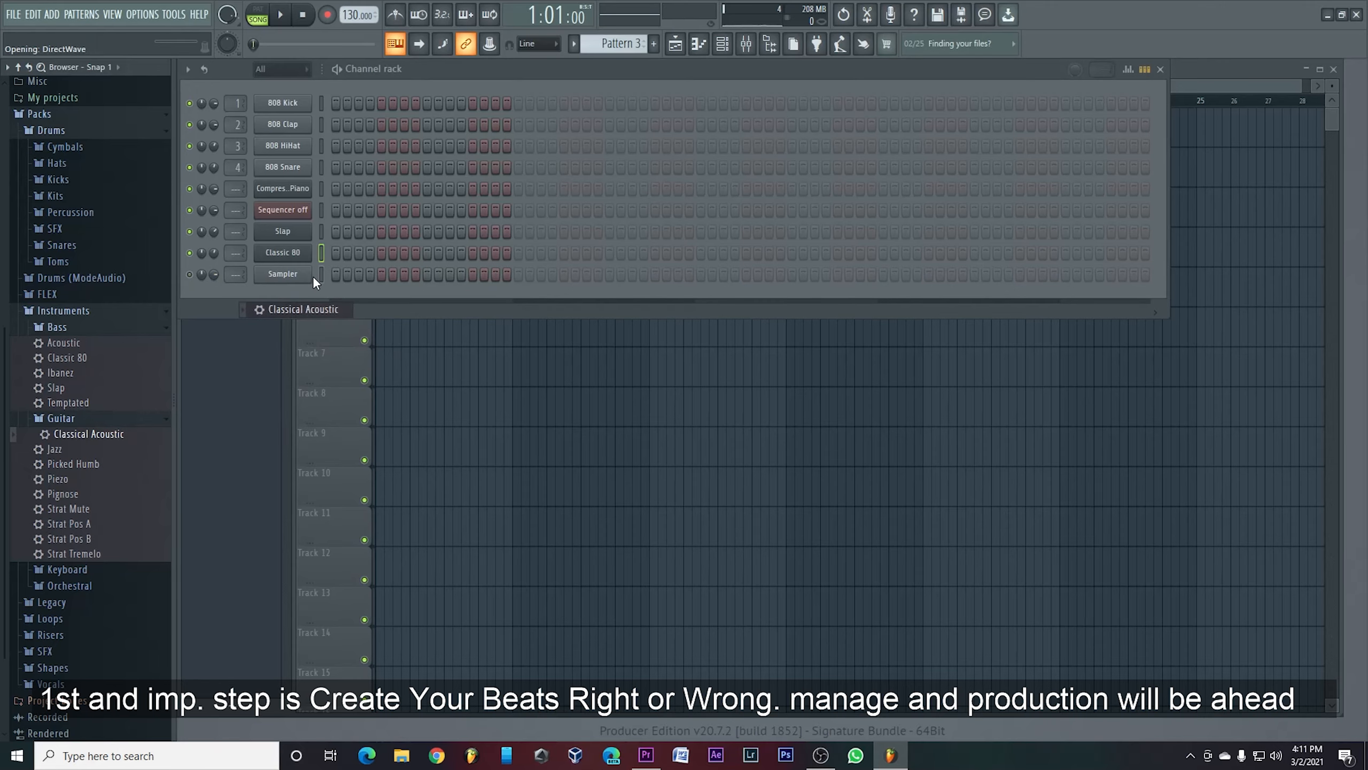
pyautogui.press('z')
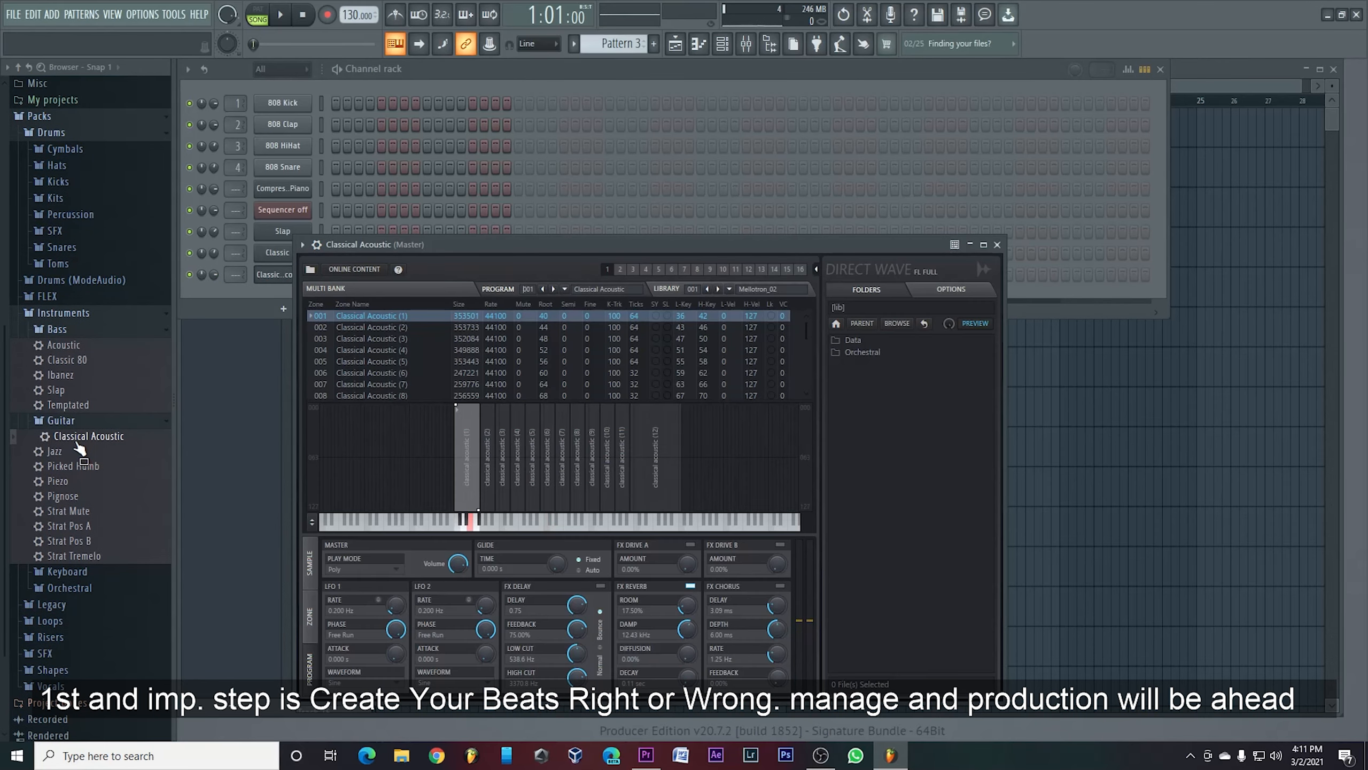
# Step: Replace the Classical Acoustic channel with the Jazz guitar and audition several of its sample zones
pyautogui.moveTo(70, 457); pyautogui.dragTo(145, 398)
pyautogui.moveTo(248, 299); pyautogui.dragTo(278, 277)
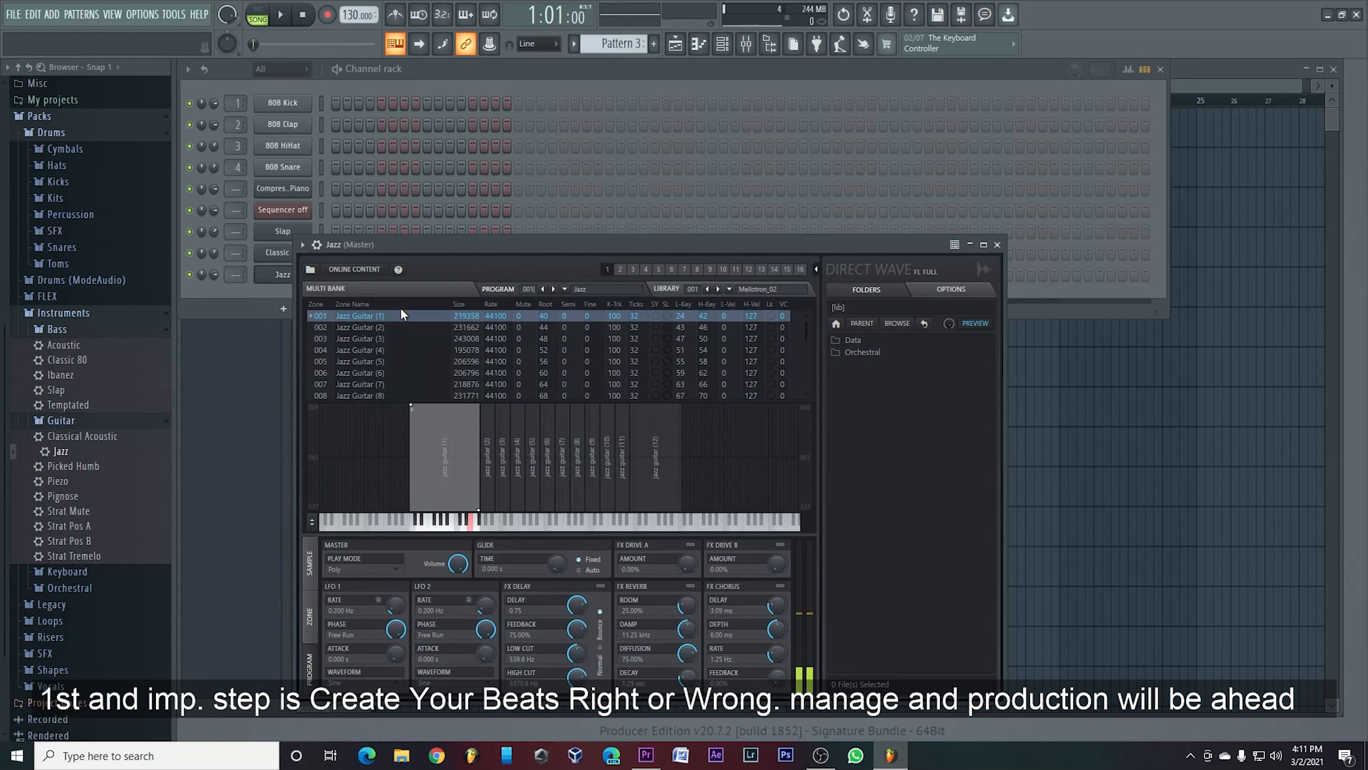
pyautogui.click(488, 467)
pyautogui.moveTo(489, 468); pyautogui.dragTo(605, 459)
pyautogui.click(646, 456)
pyautogui.click(452, 466)
# Step: Replace the Jazz guitar channel with Picked Humb and audition its low, middle and high zones
pyautogui.moveTo(93, 466); pyautogui.dragTo(273, 277)
pyautogui.press('z')
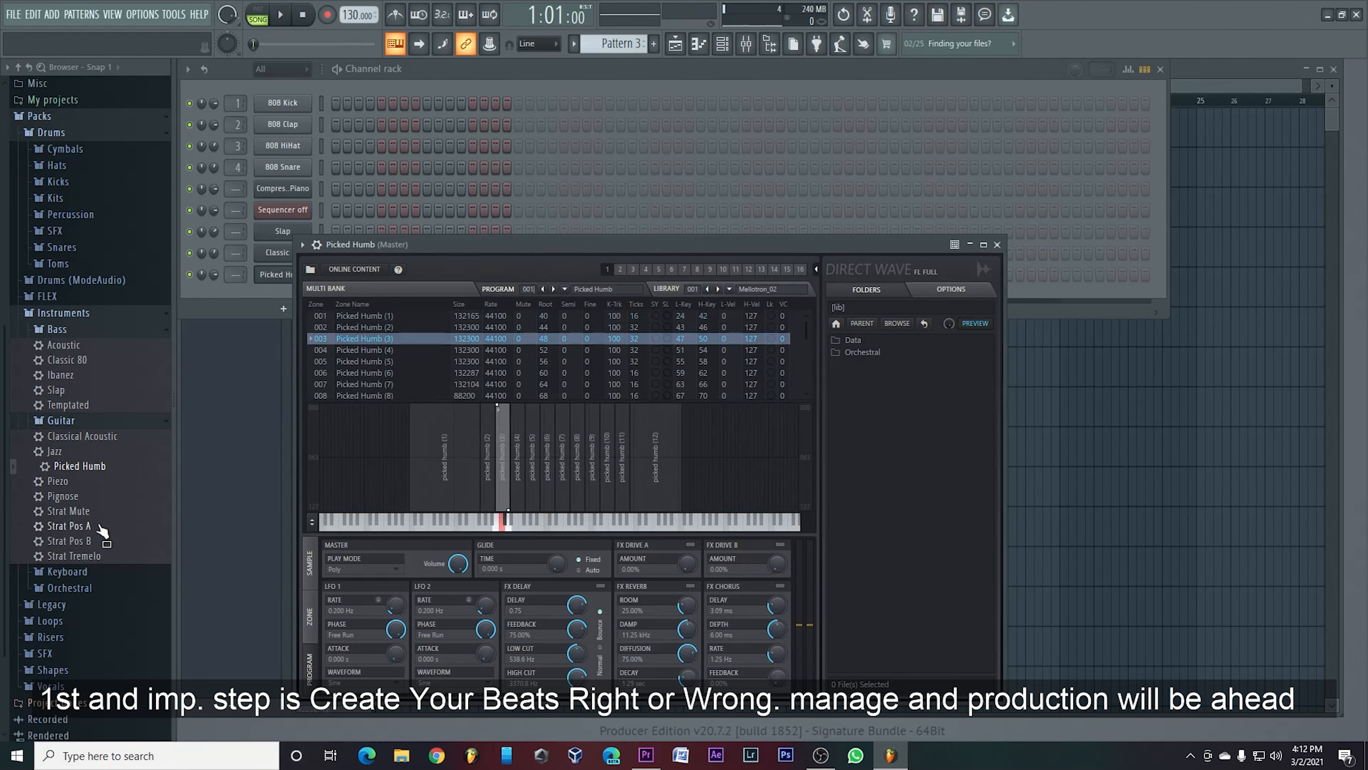
pyautogui.click(532, 452)
pyautogui.click(642, 446)
# Step: Replace the Picked Humb channel with Strat Tremelo, close its plugin window and open its piano roll
pyautogui.moveTo(88, 555); pyautogui.dragTo(268, 273)
pyautogui.click(997, 244)
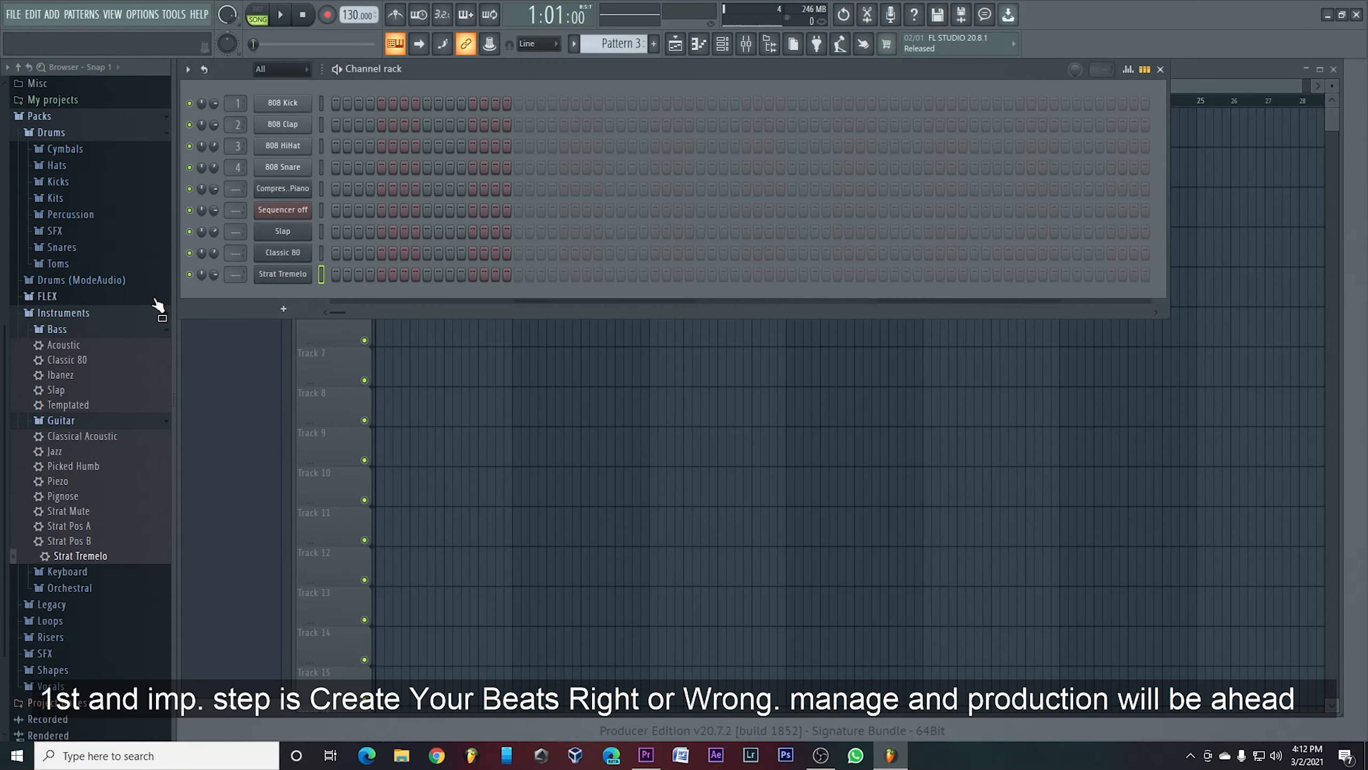
pyautogui.rightClick(290, 277)
pyautogui.click(341, 278)
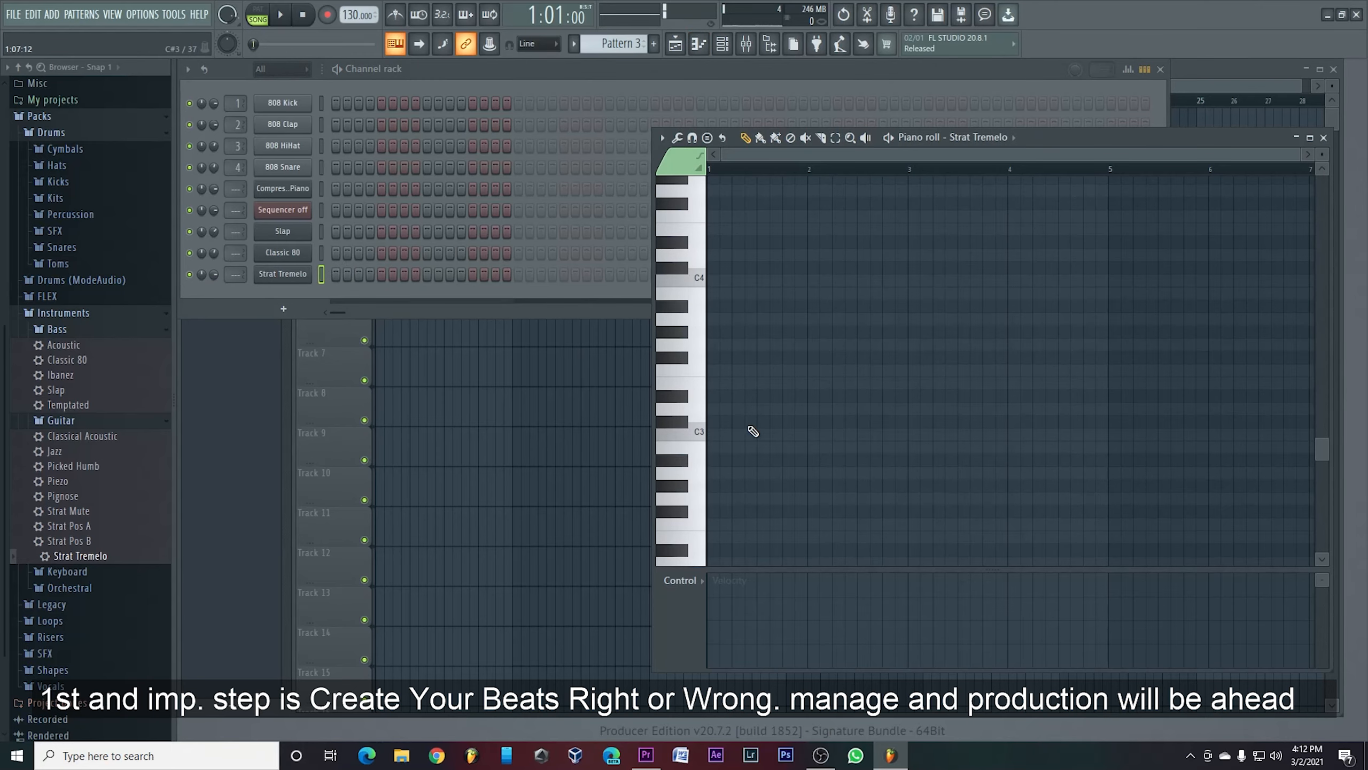
# Step: Place four consecutive one-bar C5 notes filling bars 1 to 4 of the Strat Tremelo piano roll
pyautogui.scroll(3, 737, 393)
pyautogui.click(709, 281)
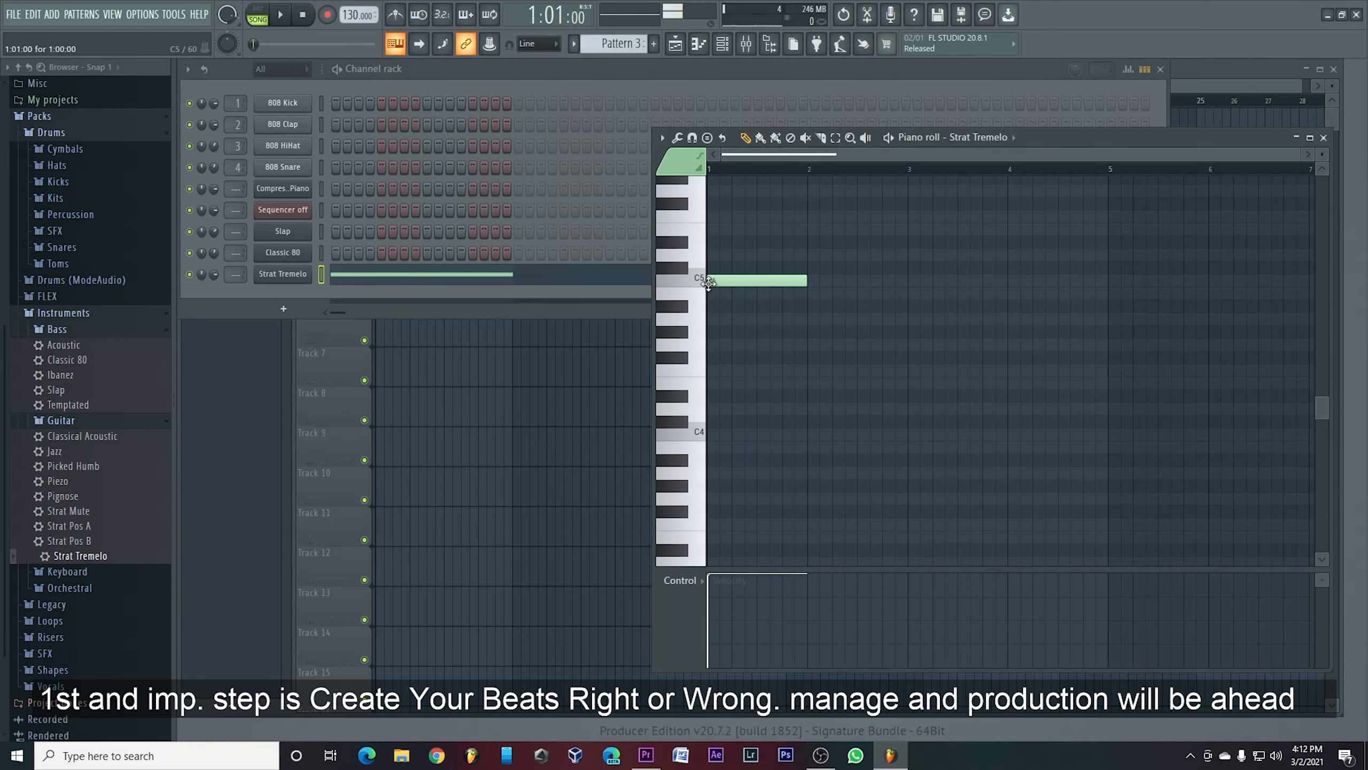
pyautogui.click(816, 280)
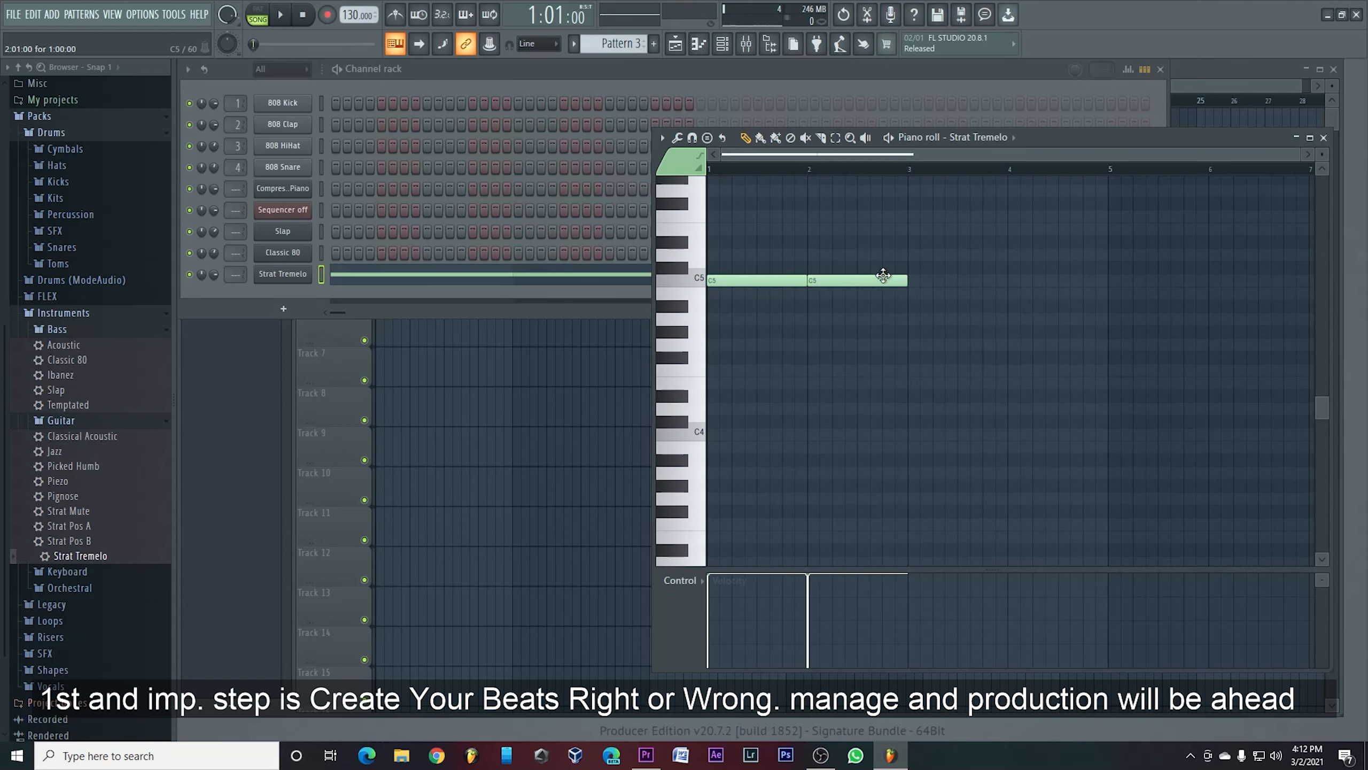
pyautogui.click(918, 279)
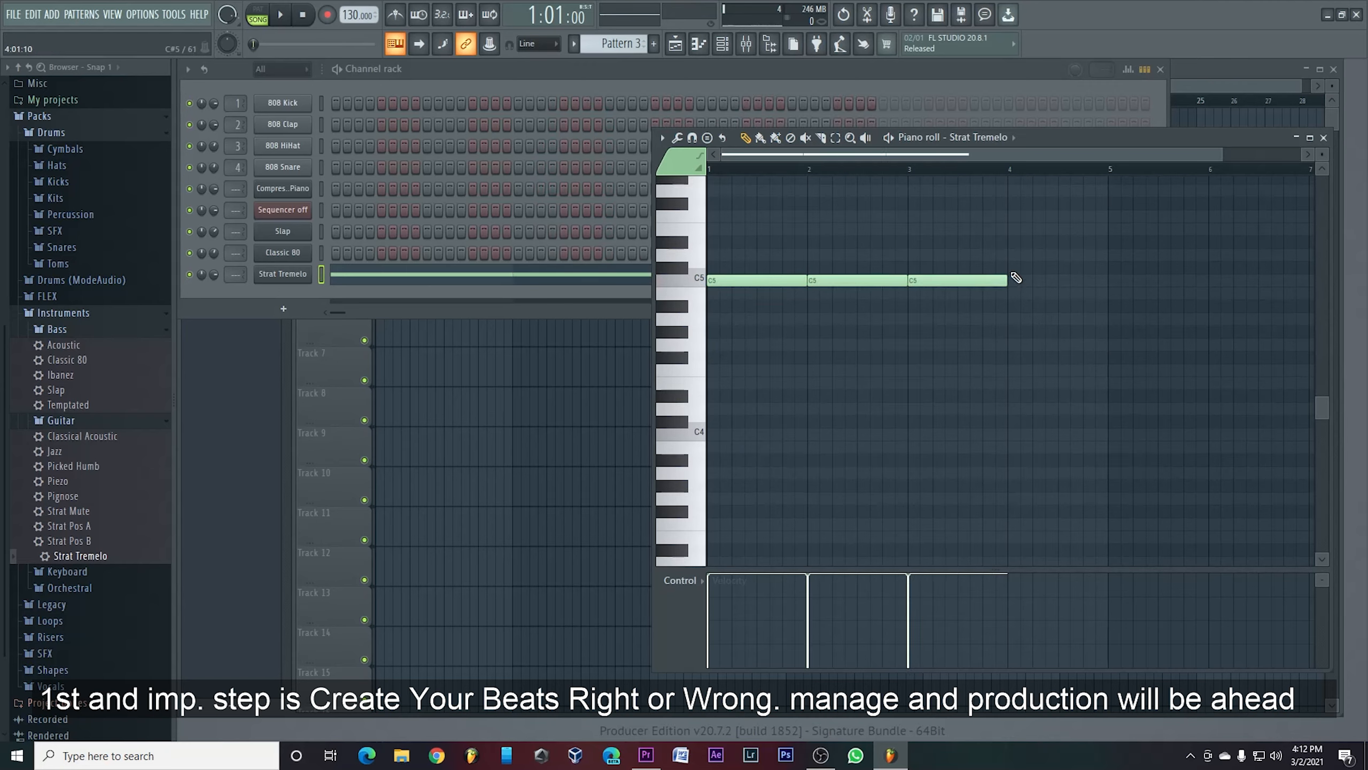
pyautogui.click(1013, 280)
# Step: Switch playback to pattern mode, lower the bar 2 note to A4 and listen to the pattern
pyautogui.click(272, 14)
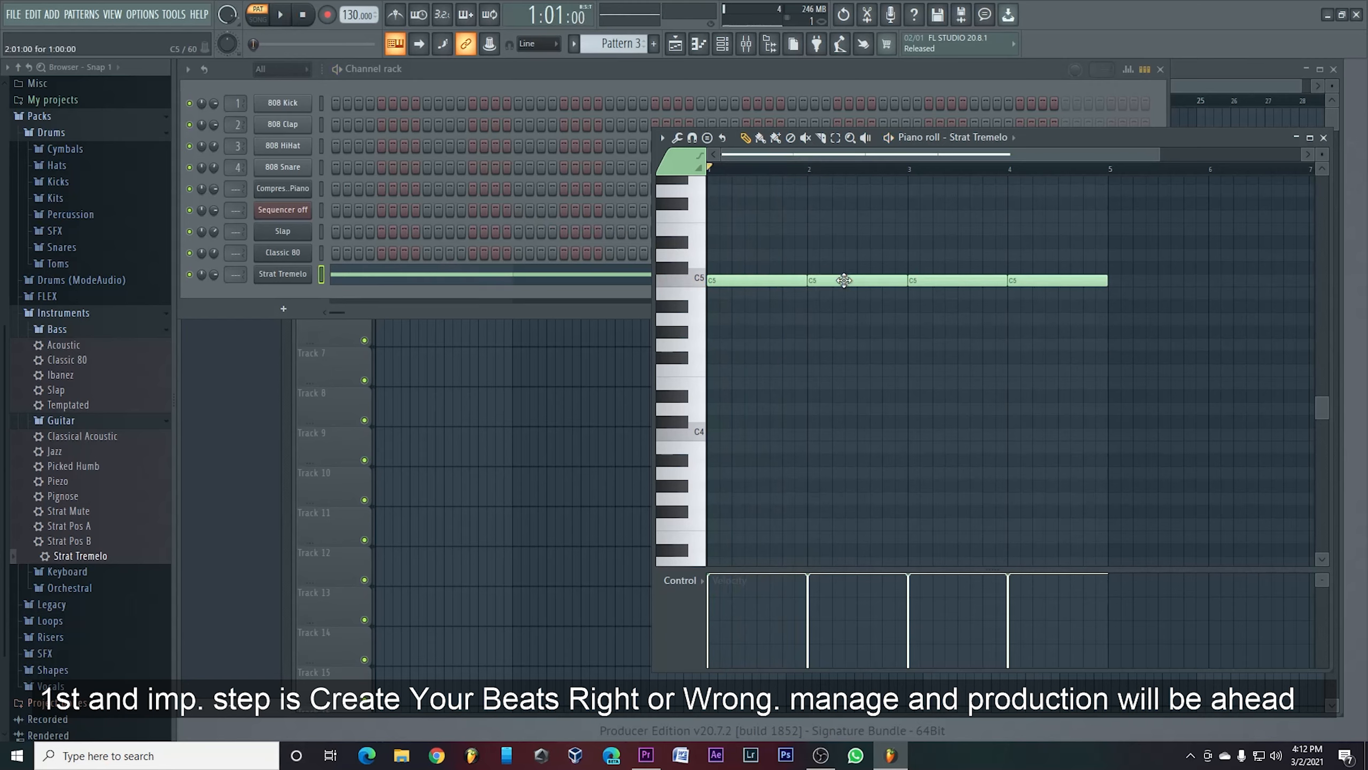
pyautogui.moveTo(851, 280); pyautogui.dragTo(851, 318)
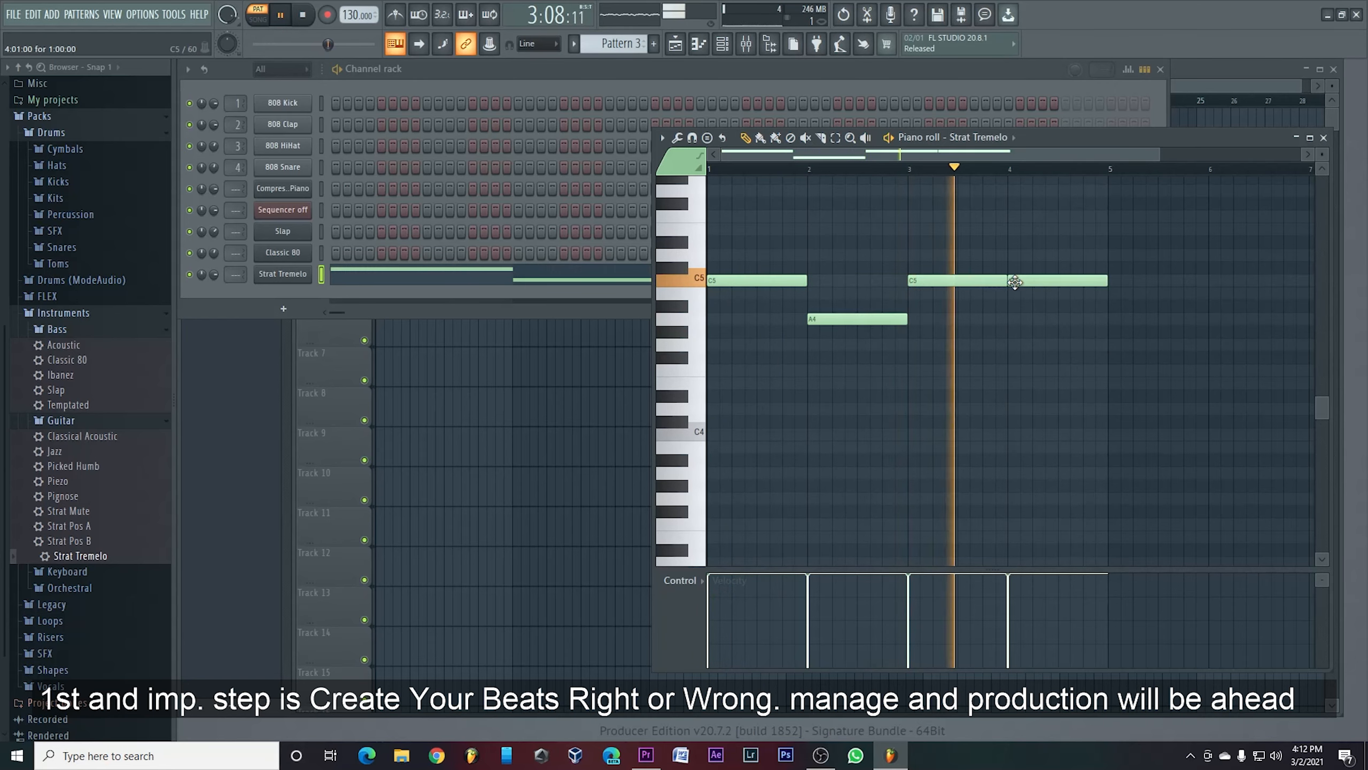
pyautogui.press('space')
# Step: Try two quarter-bar B4 notes at the start and middle of bar 4 and play the melody back
pyautogui.moveTo(1012, 280); pyautogui.dragTo(1014, 293)
pyautogui.click(1067, 295)
pyautogui.press('space')
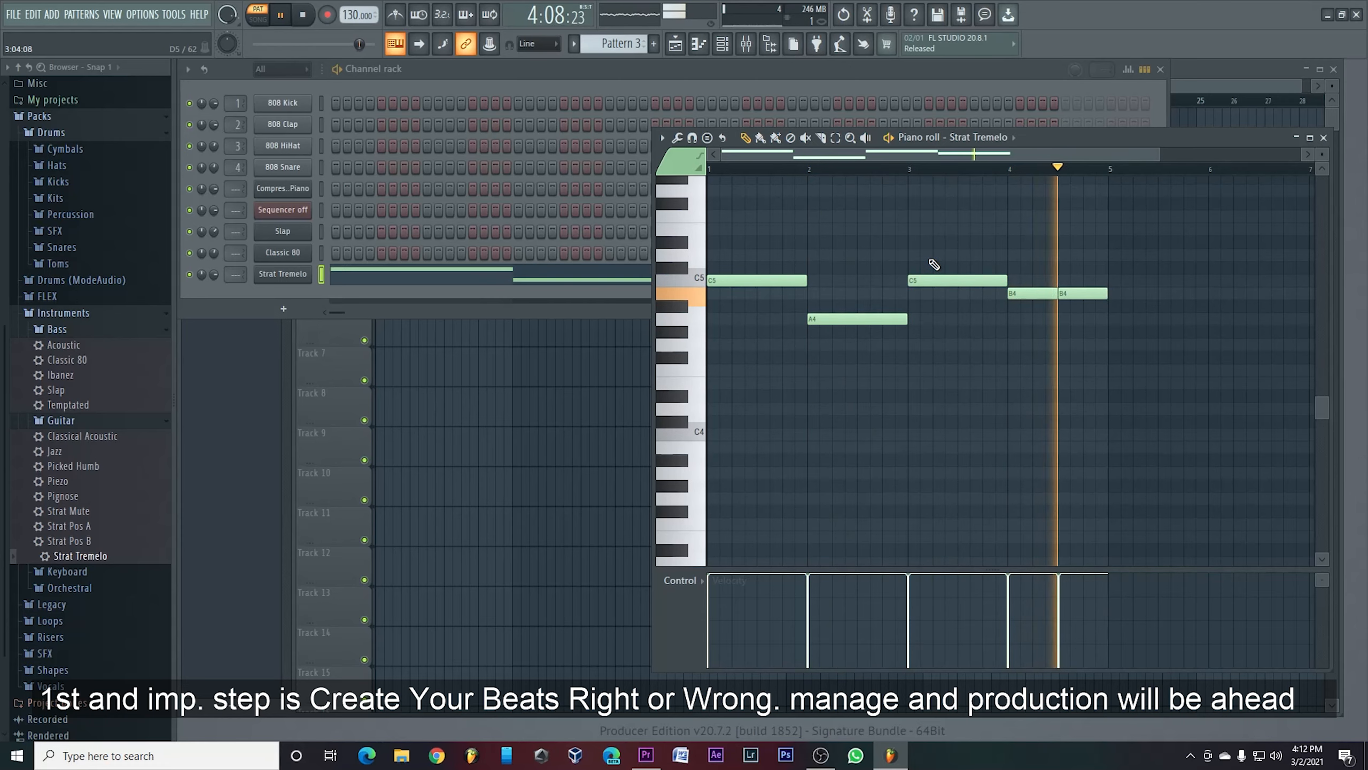
pyautogui.press('space')
pyautogui.moveTo(1106, 294); pyautogui.dragTo(1083, 293)
pyautogui.press('space')
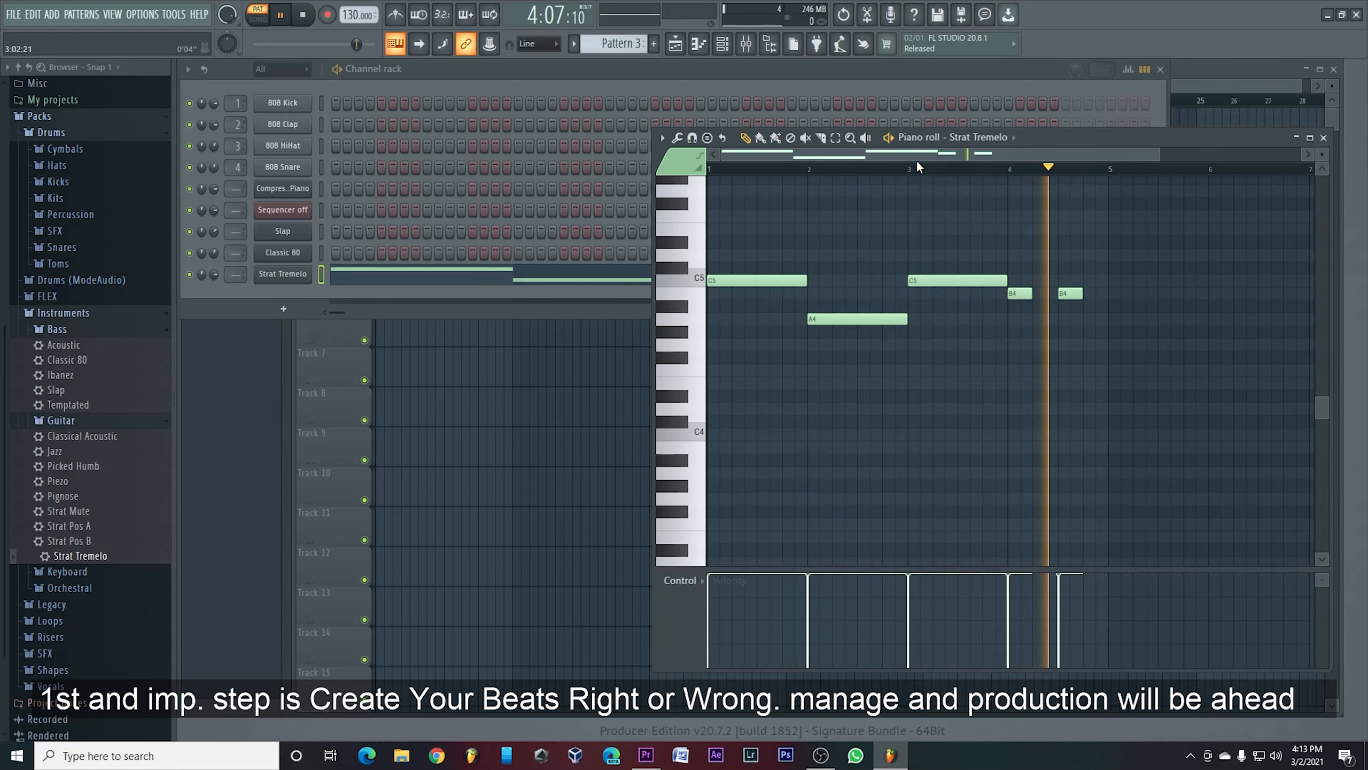
# Step: Try a descending B4, A#4, A4, G#4 run in bar 4 with extra A4 and B4 notes, and play it
pyautogui.press('space')
pyautogui.moveTo(1068, 293); pyautogui.dragTo(1044, 307)
pyautogui.click(1069, 319)
pyautogui.click(1088, 332)
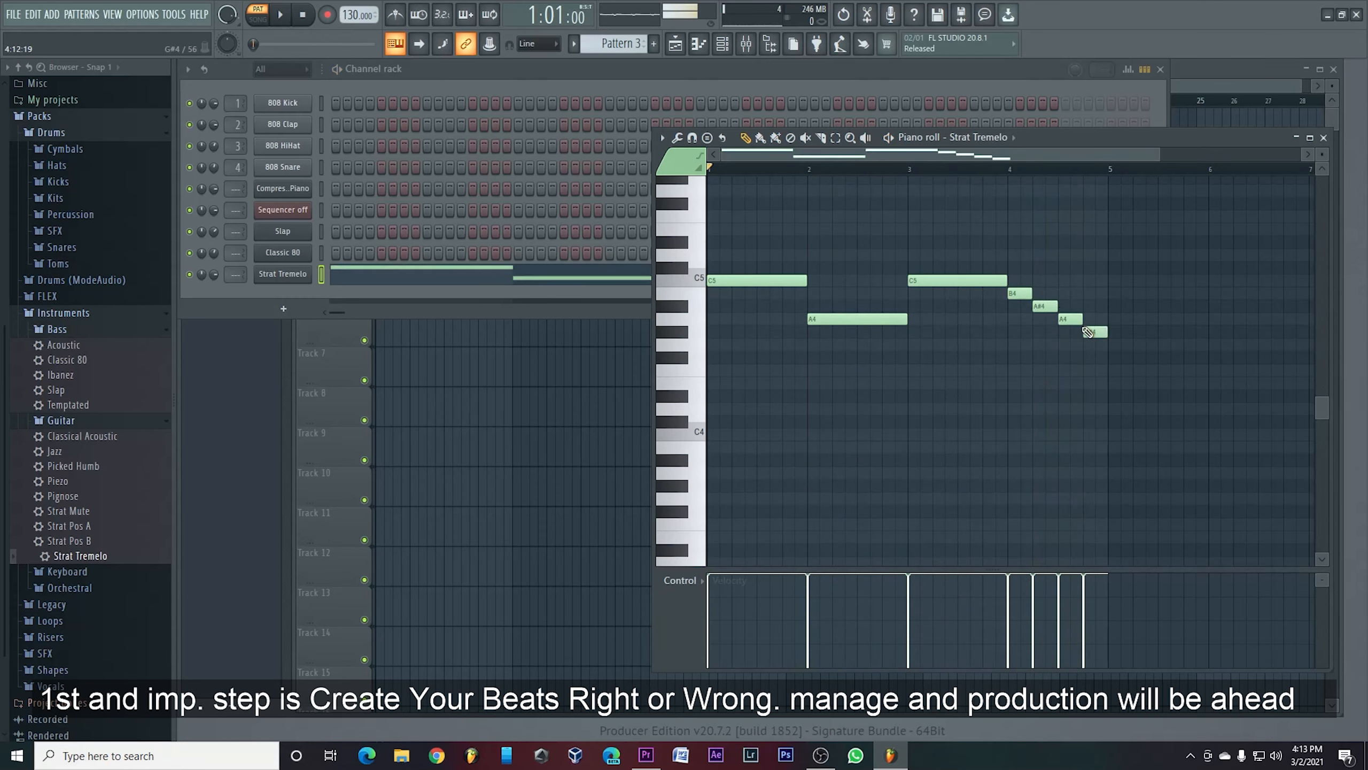
pyautogui.click(1074, 319)
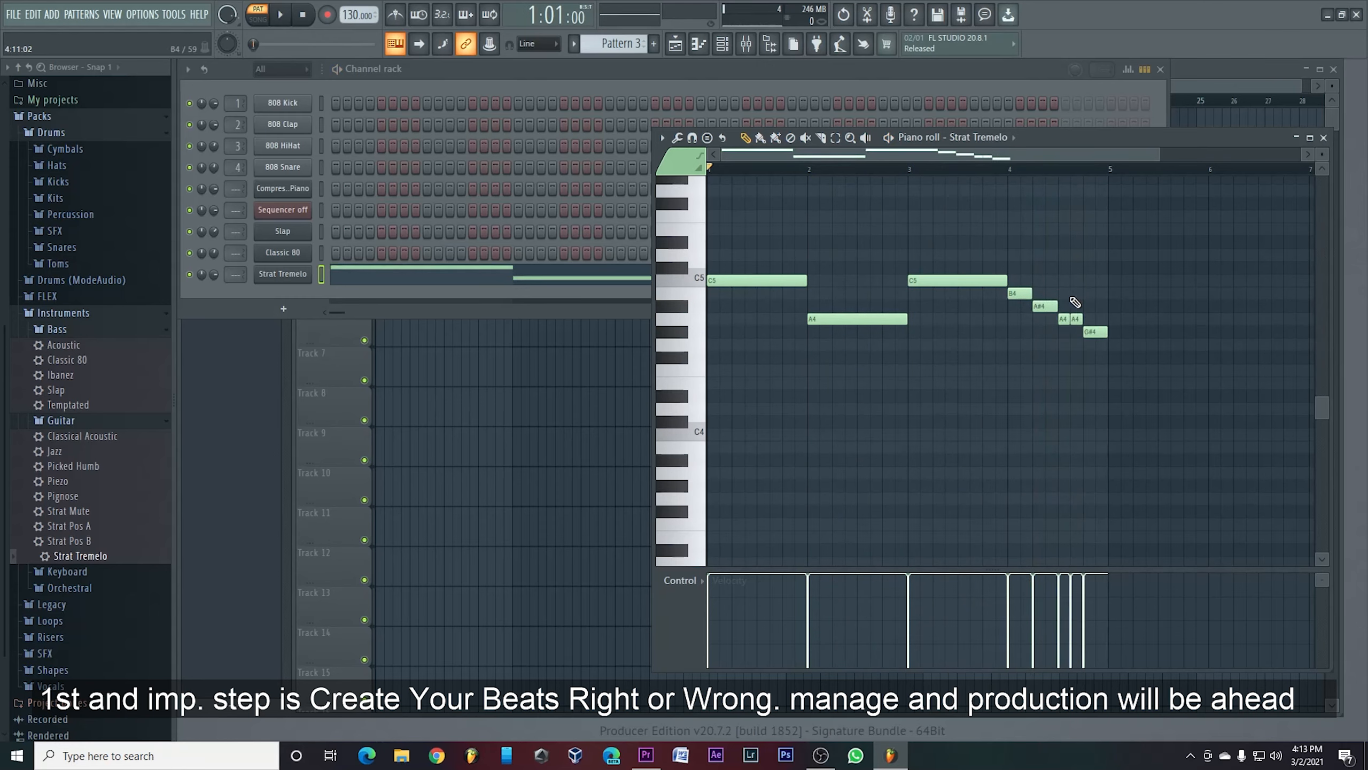
pyautogui.click(1050, 293)
pyautogui.press('space')
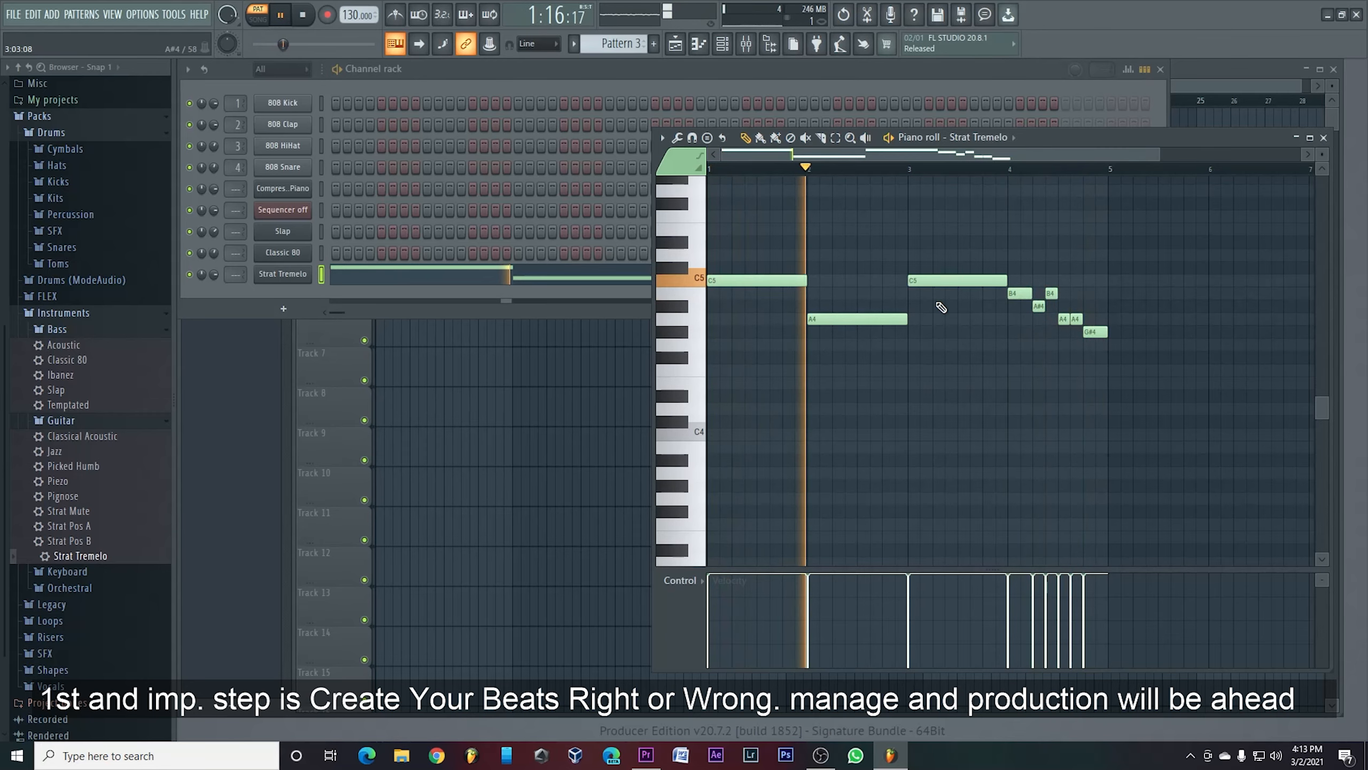
pyautogui.moveTo(1031, 297); pyautogui.dragTo(1069, 295)
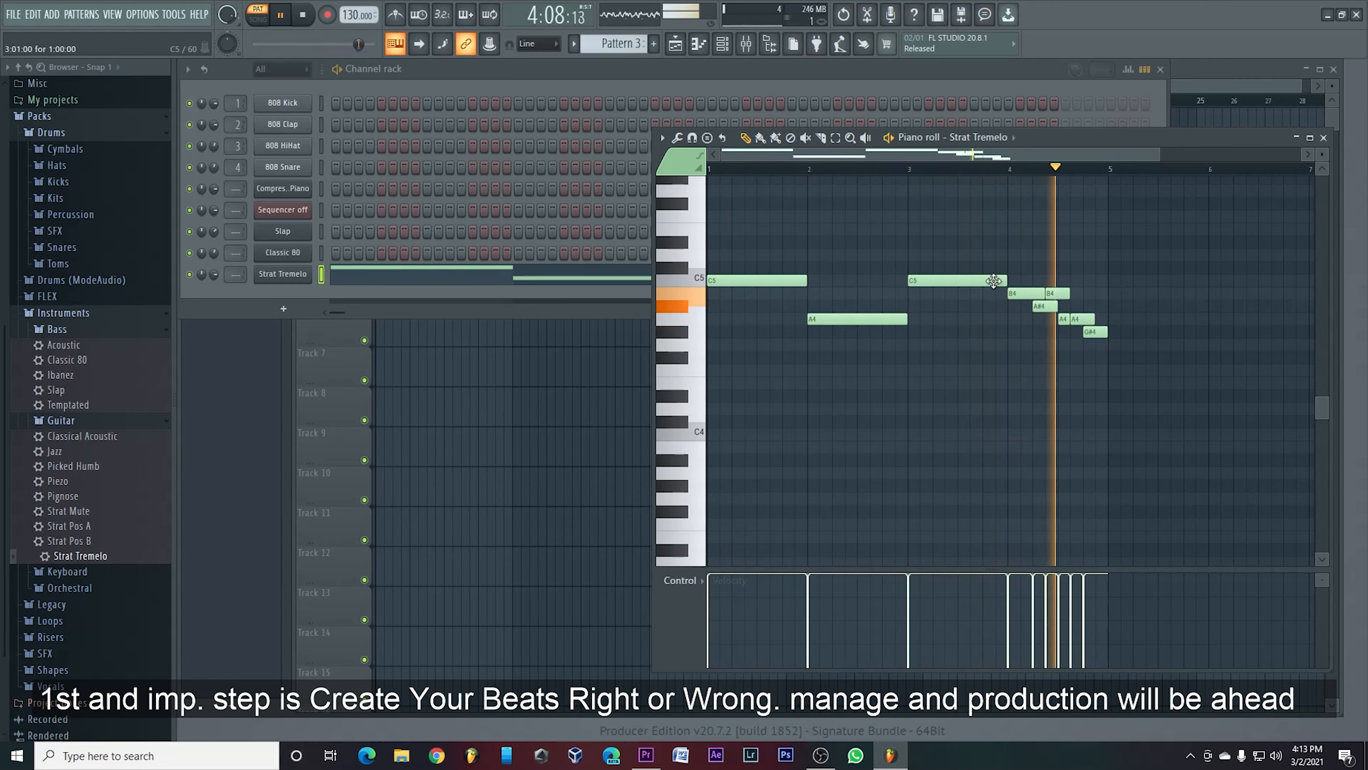
# Step: Delete the short notes in bar 4 and fill that bar with a single A4 note
pyautogui.scroll(1, 1053, 295)
pyautogui.rightClick(1049, 334)
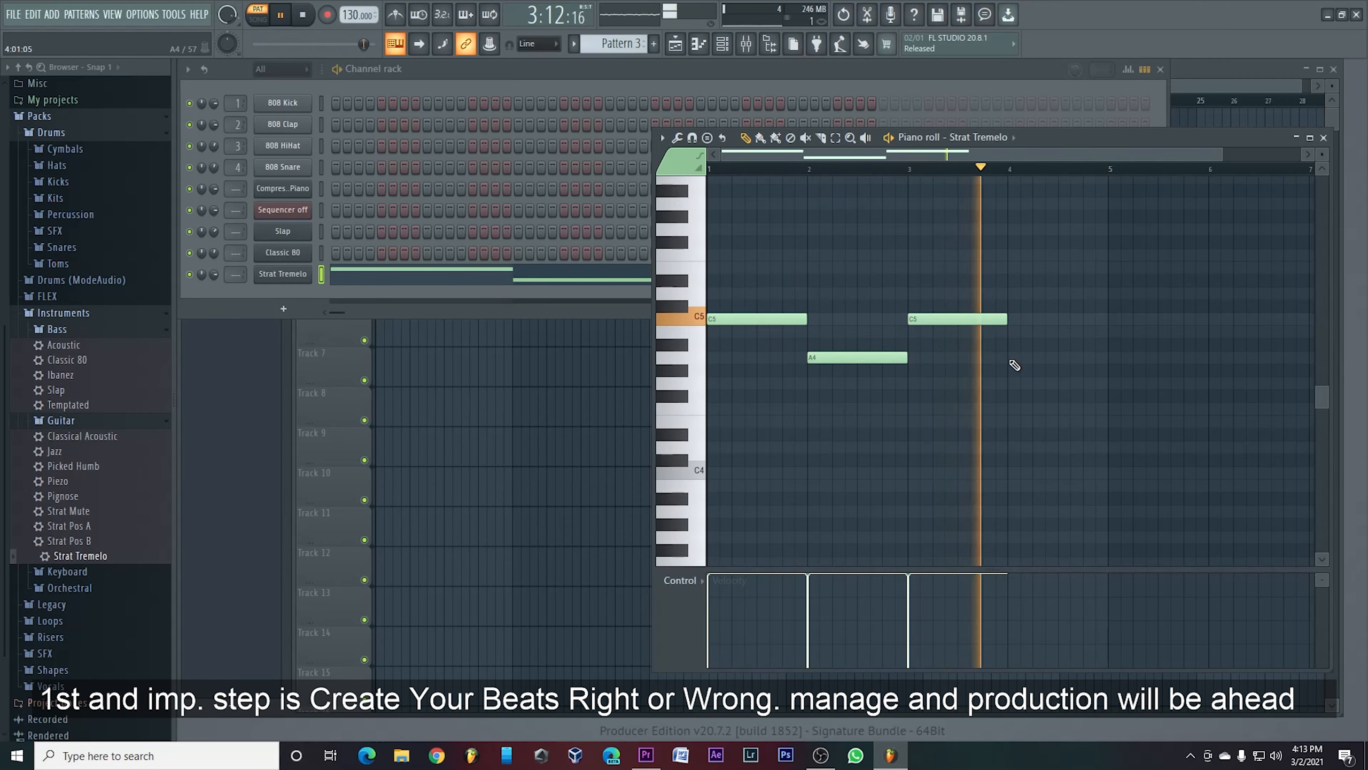
pyautogui.click(1014, 360)
pyautogui.moveTo(1031, 360); pyautogui.dragTo(1108, 360)
# Step: Duplicate all four guitar notes one semitone lower, and raise the copy in bar 2 to A#4
pyautogui.moveTo(708, 276); pyautogui.dragTo(1060, 367)
pyautogui.moveTo(757, 318)
pyautogui.keyDown('shift'); pyautogui.mouseDown()
pyautogui.moveTo(761, 280)
pyautogui.moveTo(775, 334)
pyautogui.mouseUp(); pyautogui.keyUp('shift')
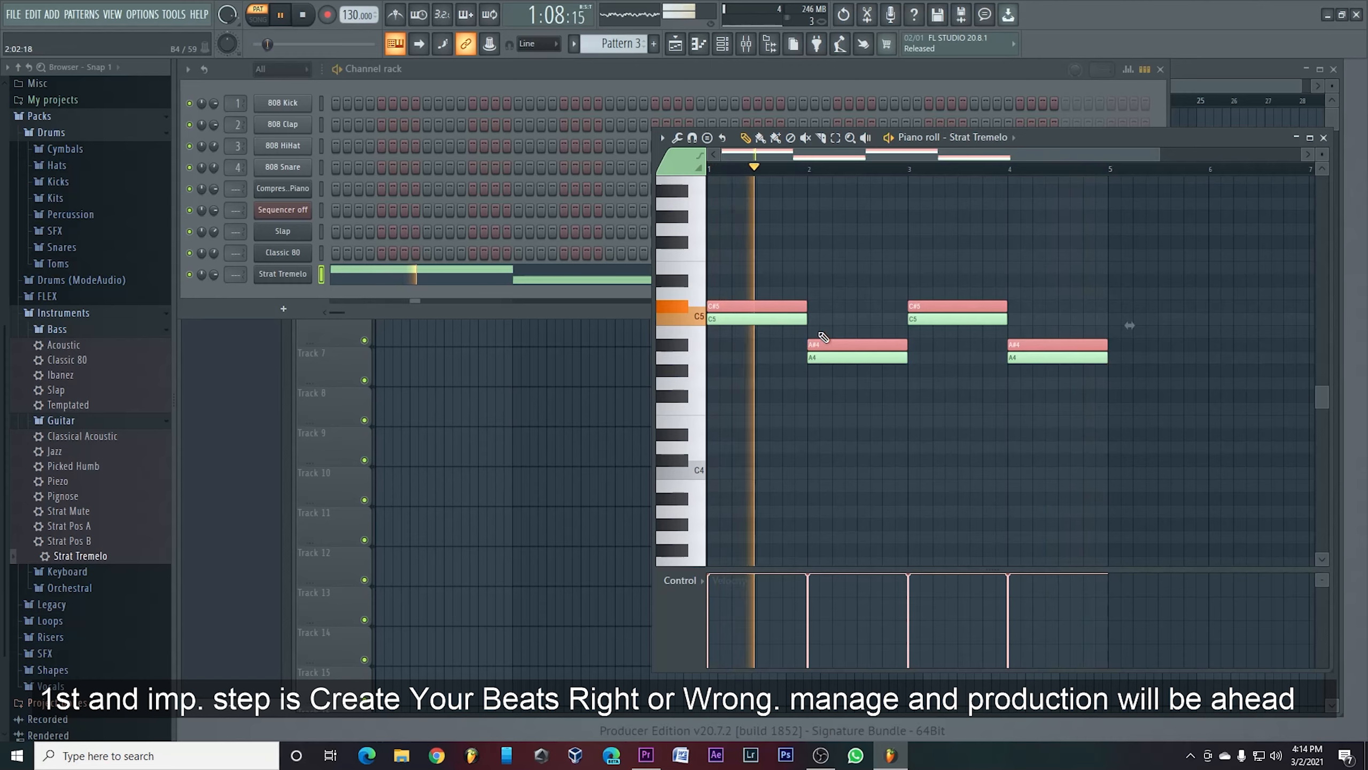
pyautogui.click(834, 360)
pyautogui.moveTo(840, 372); pyautogui.dragTo(840, 345)
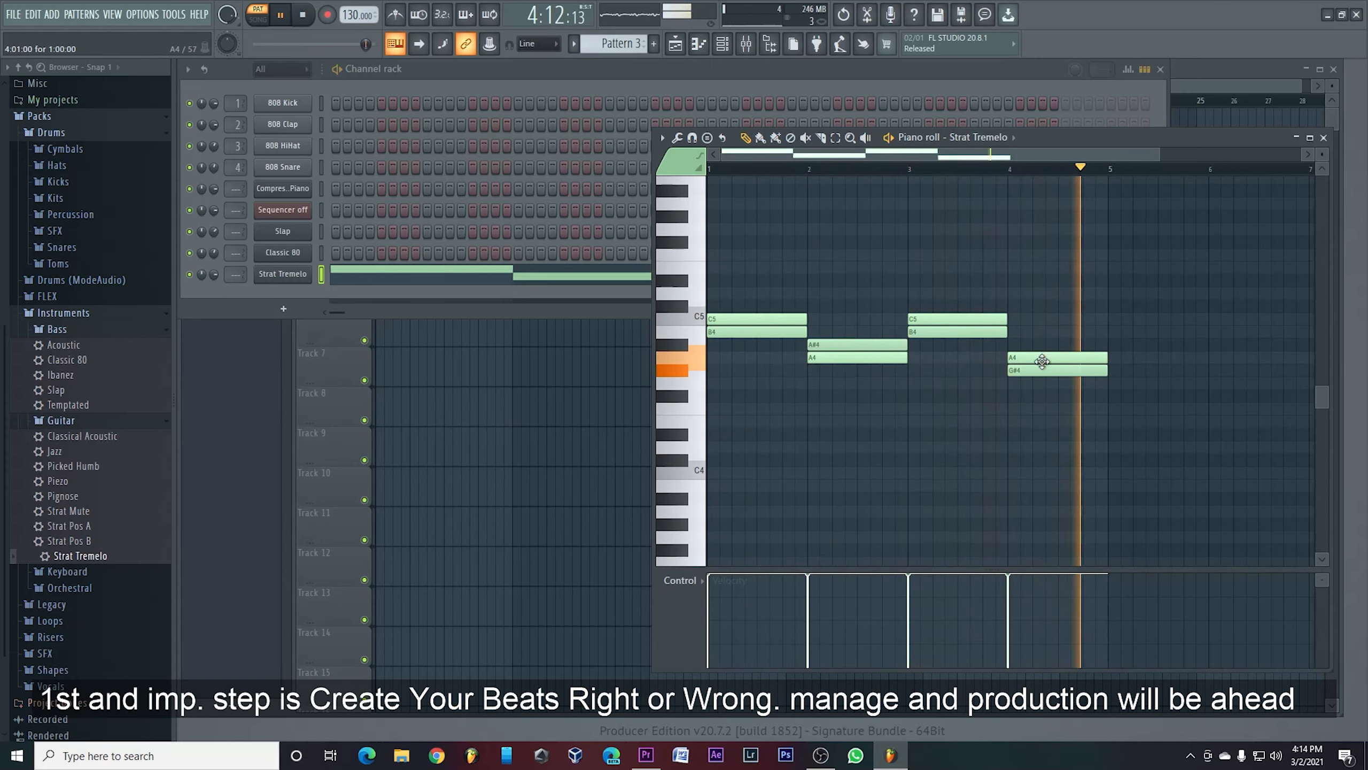
# Step: Lower the Strat Tremelo channel's volume to about 58% and return to the playlist
pyautogui.moveTo(1040, 366); pyautogui.dragTo(1041, 339)
pyautogui.click(1323, 138)
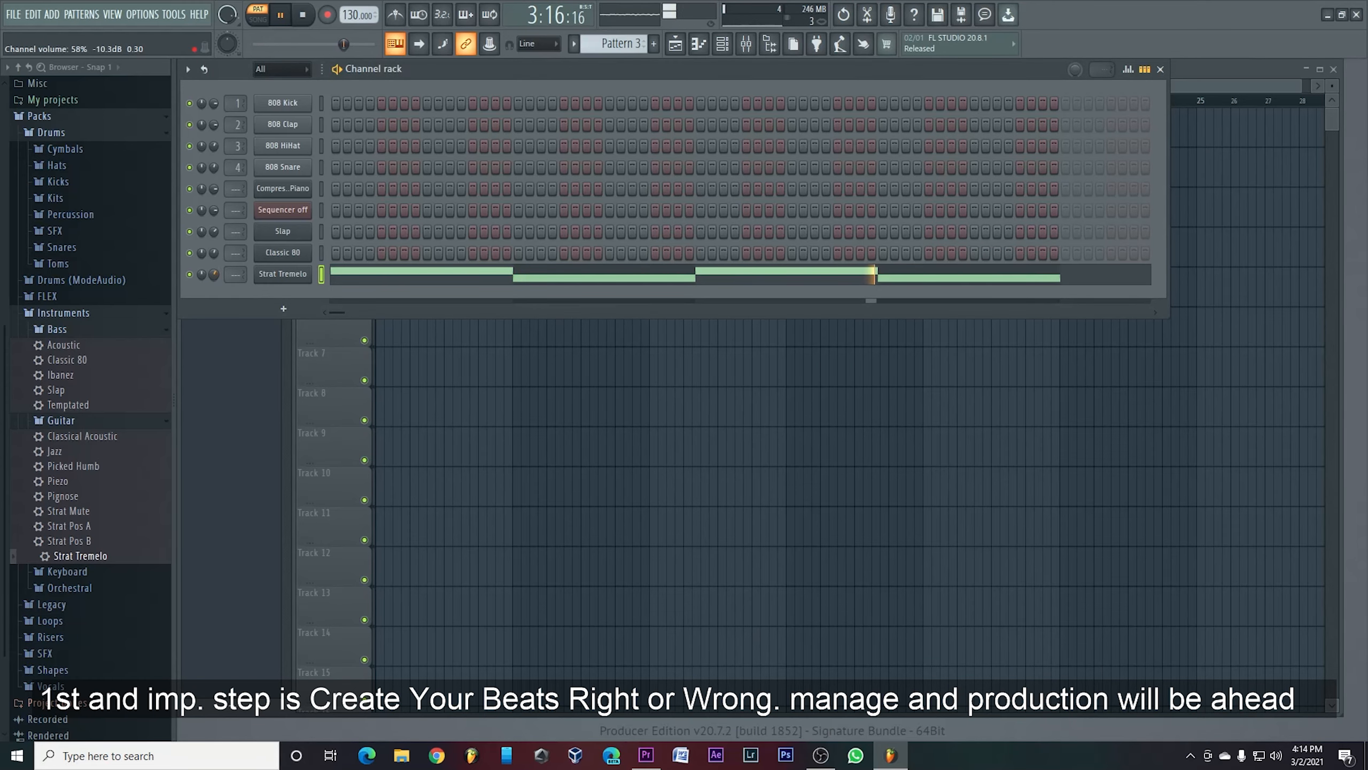
pyautogui.moveTo(213, 273); pyautogui.dragTo(213, 277)
pyautogui.click(1161, 69)
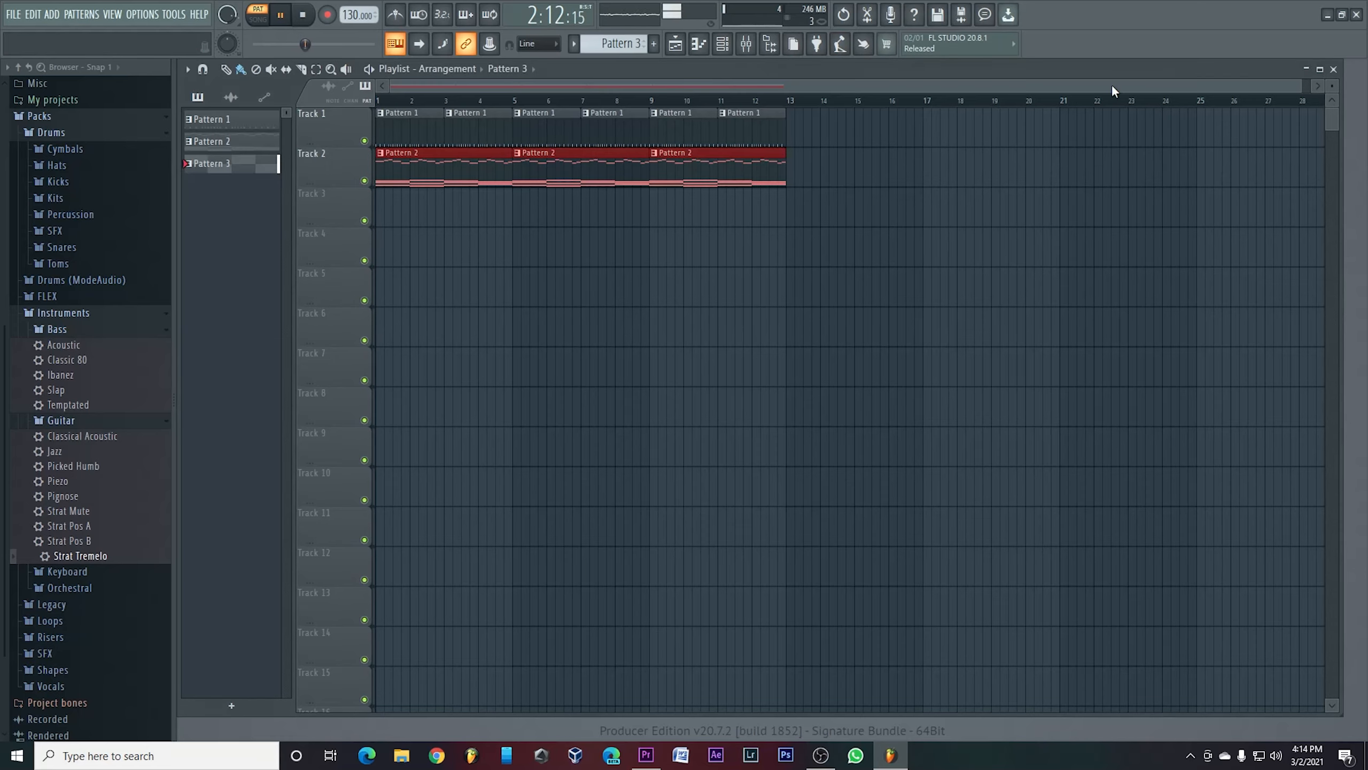
# Step: Place Pattern 3 three times in a row on Track 3 across bars 1 to 12 and play the arrangement in song mode
pyautogui.moveTo(387, 215); pyautogui.dragTo(708, 213)
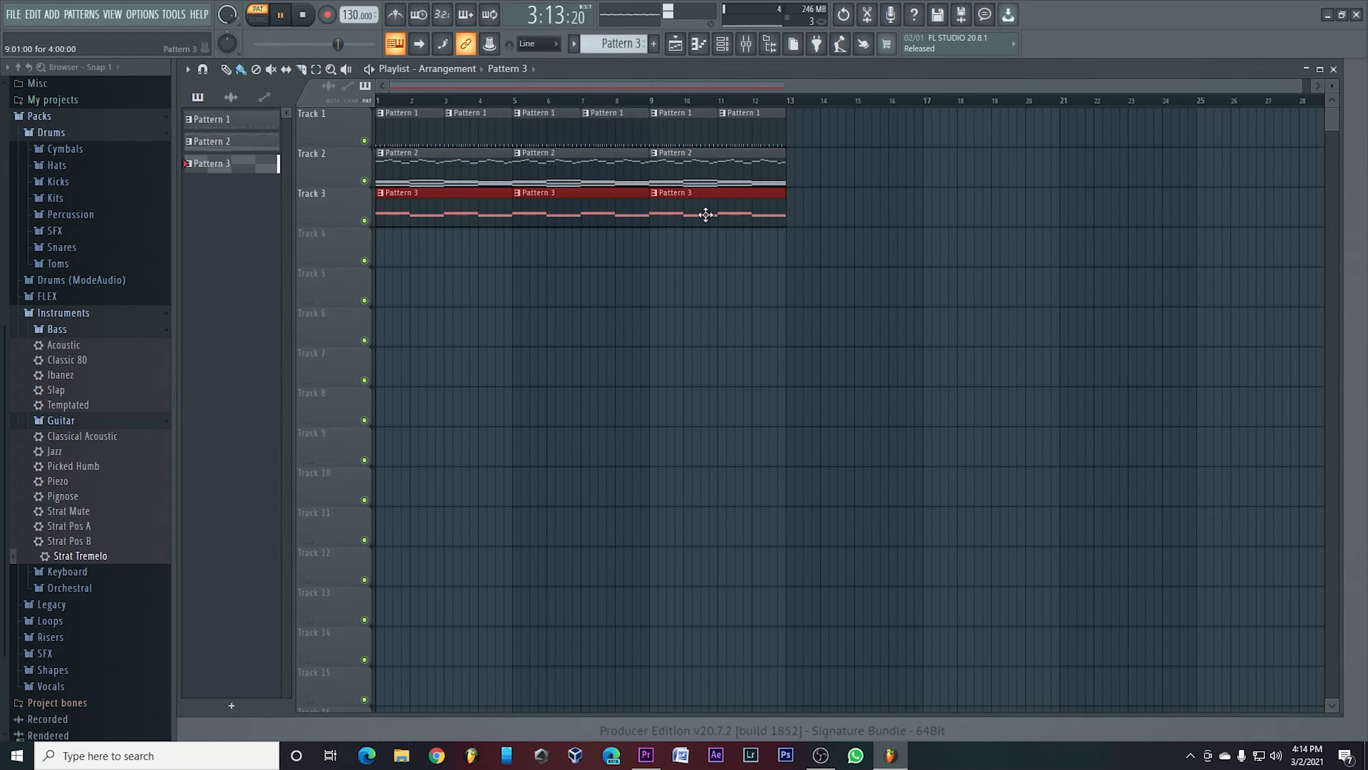
pyautogui.press('space')
pyautogui.click(279, 17)
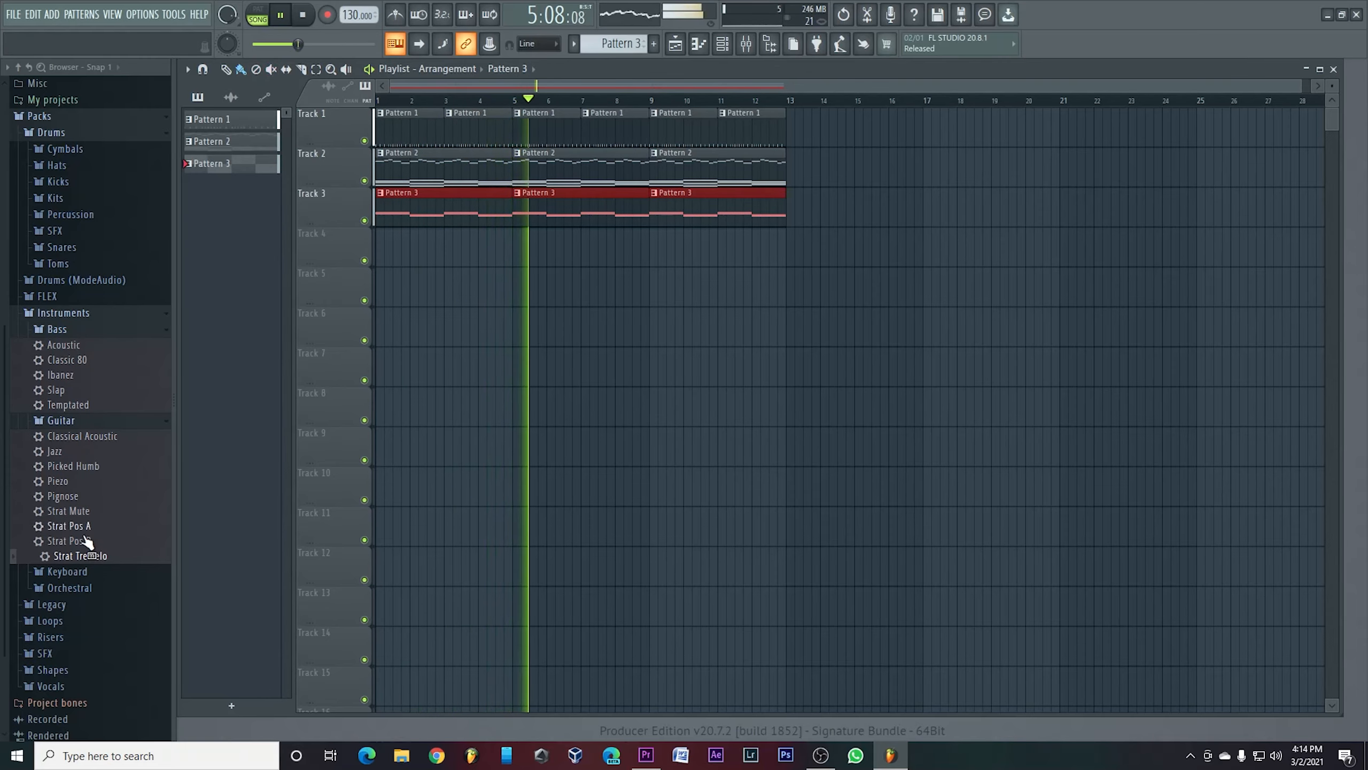
pyautogui.press('space')
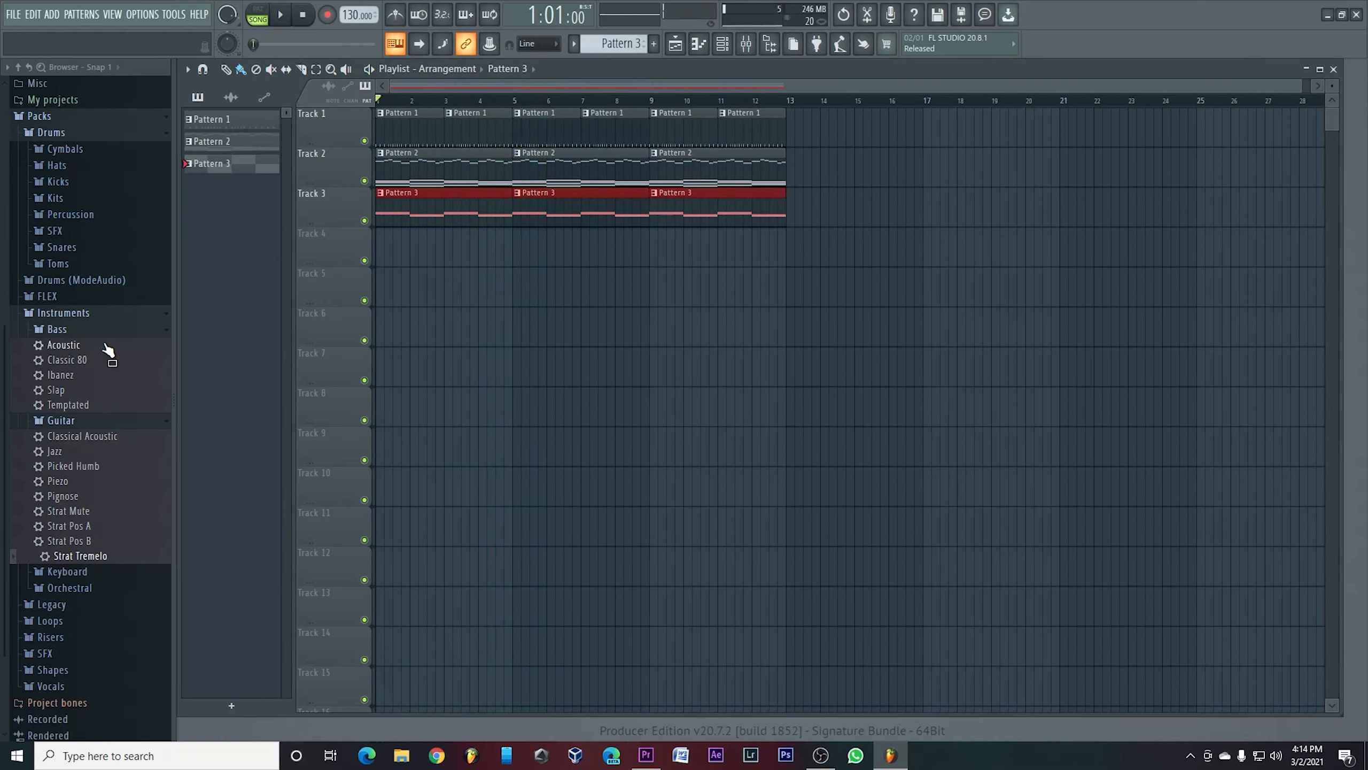
# Step: Copy the notes of the Compressed Piano channel from Pattern 2
pyautogui.click(113, 330)
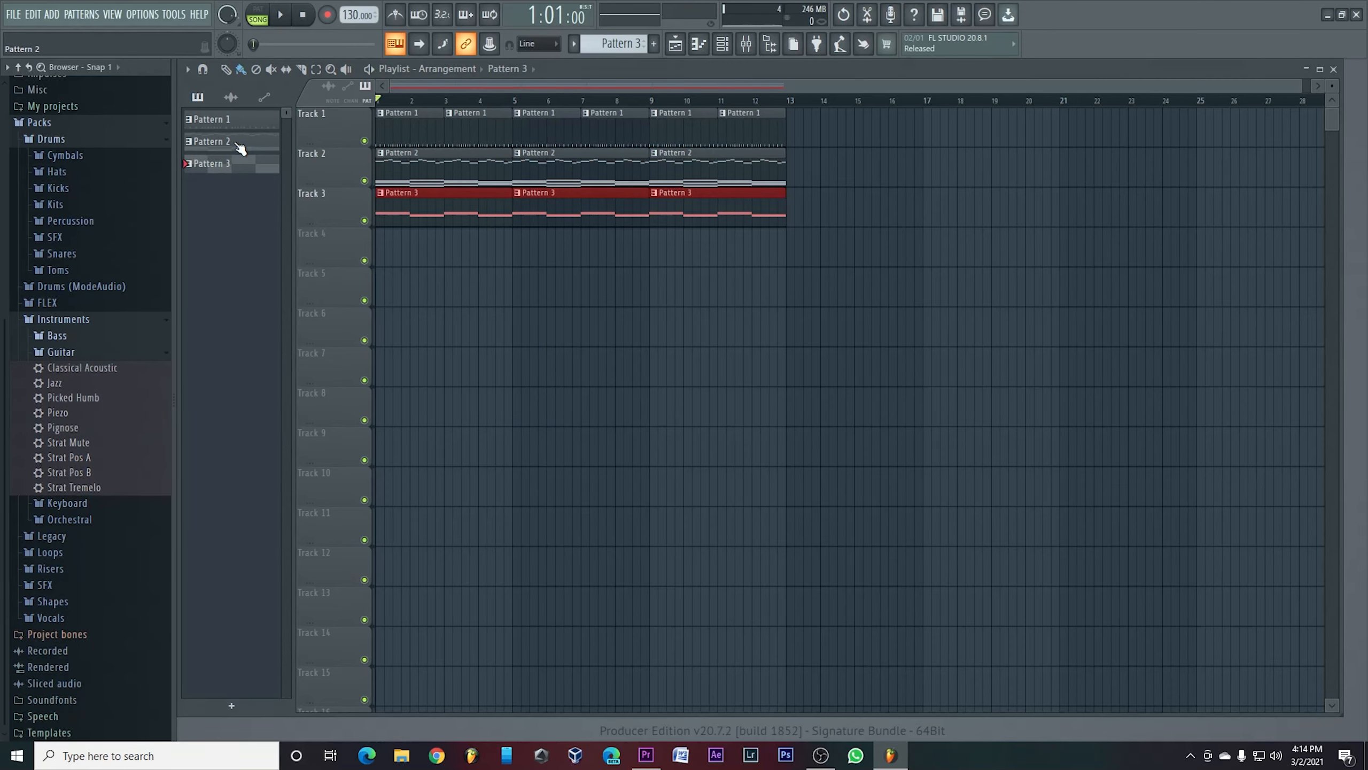
pyautogui.click(721, 48)
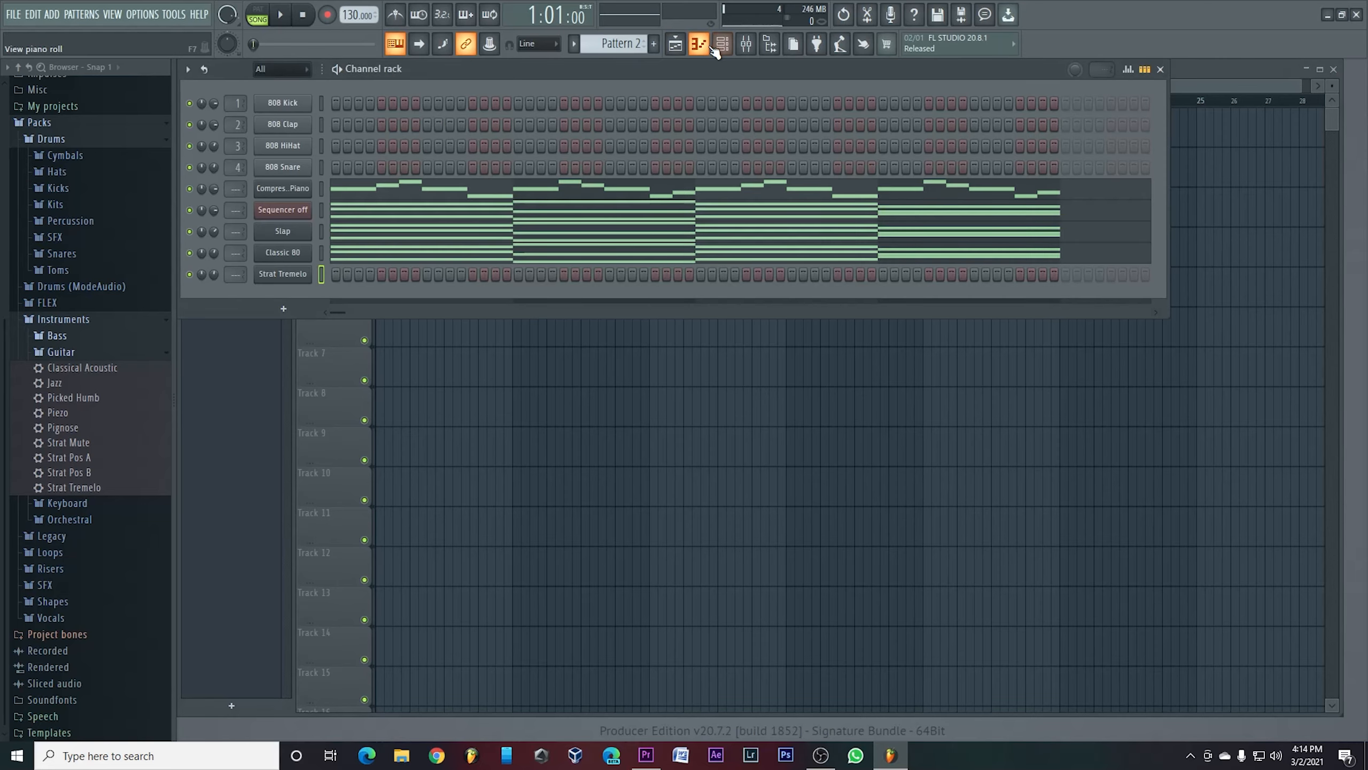
pyautogui.click(293, 192)
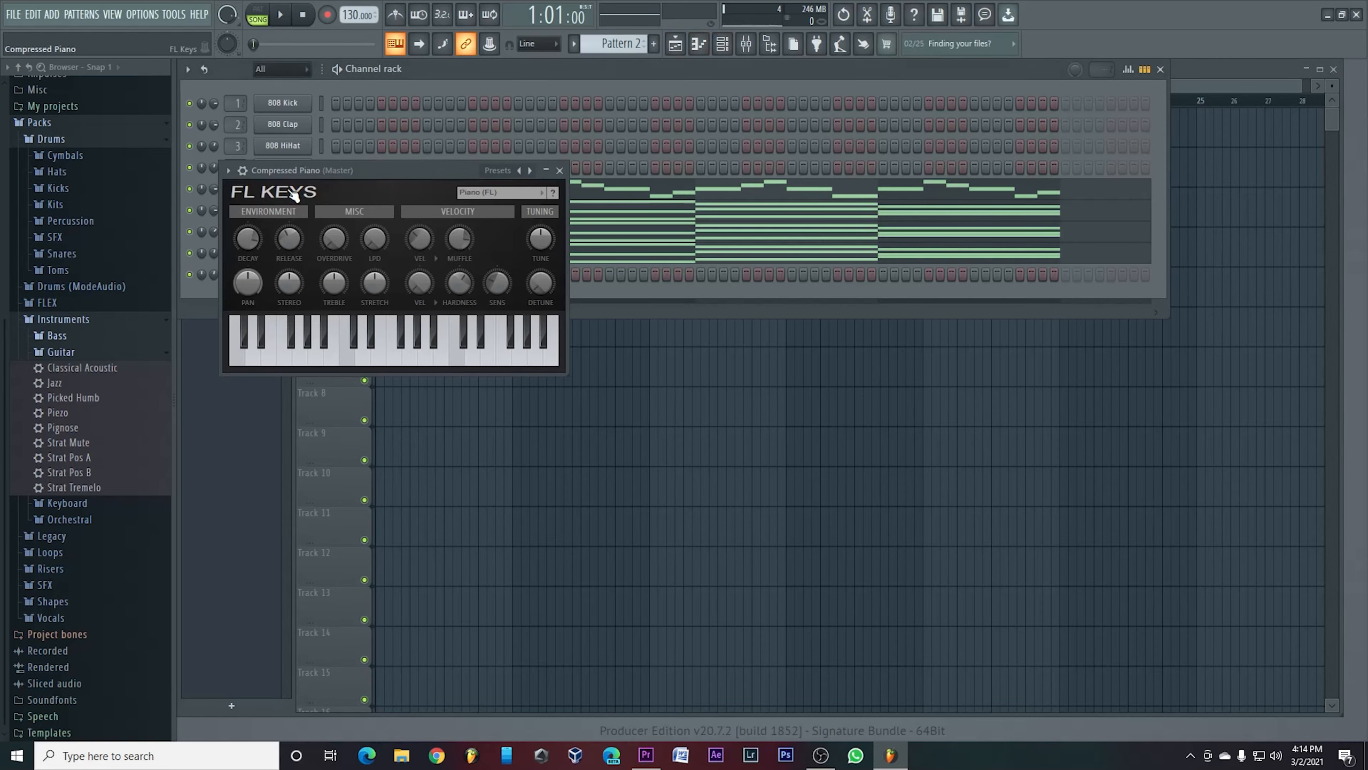
pyautogui.click(559, 170)
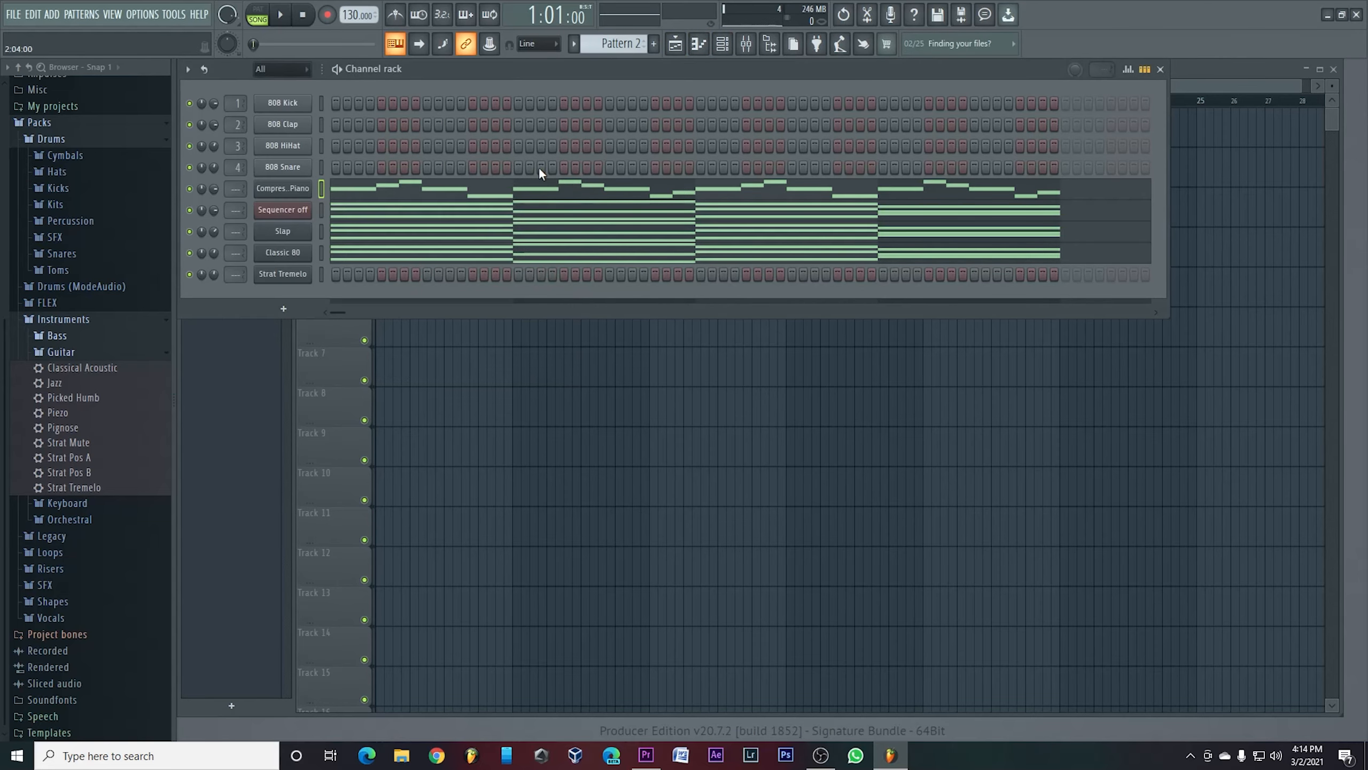
pyautogui.rightClick(305, 187)
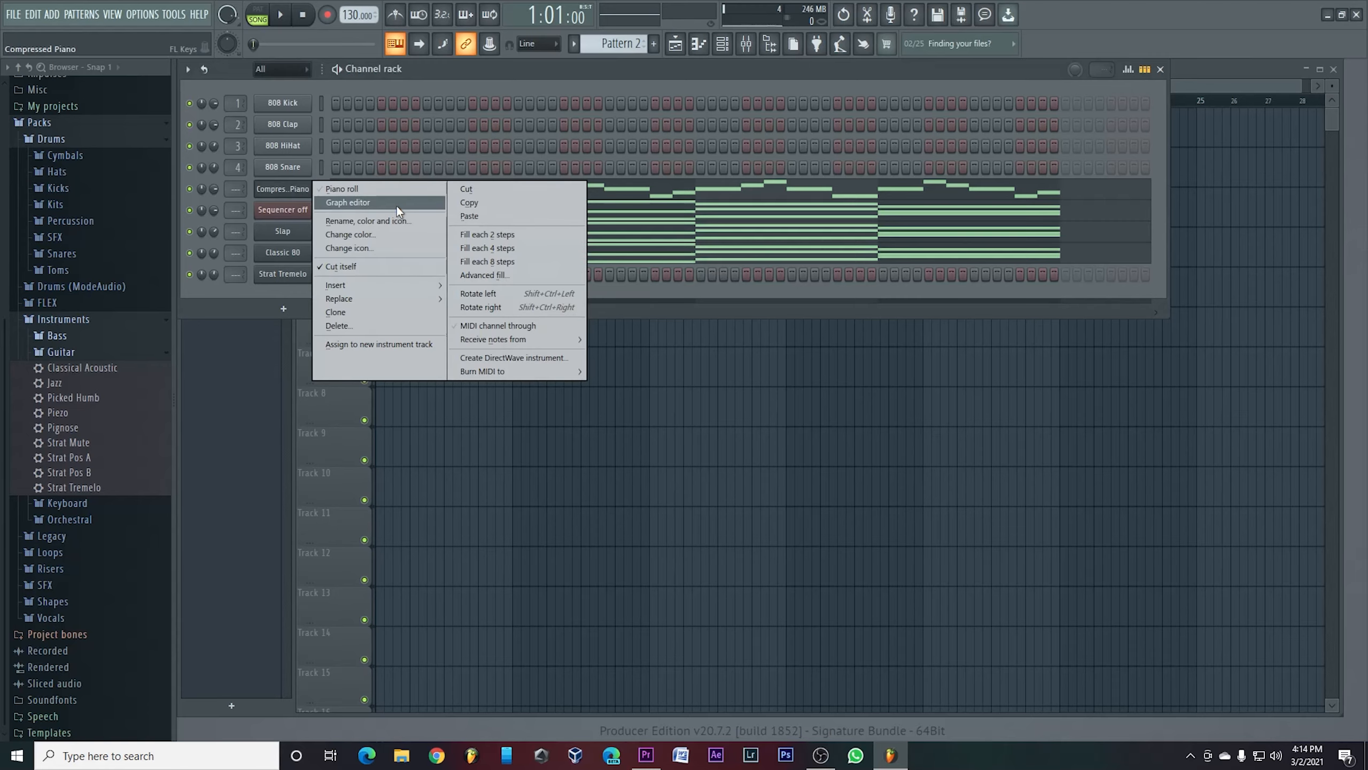
pyautogui.click(497, 215)
pyautogui.press('F6')
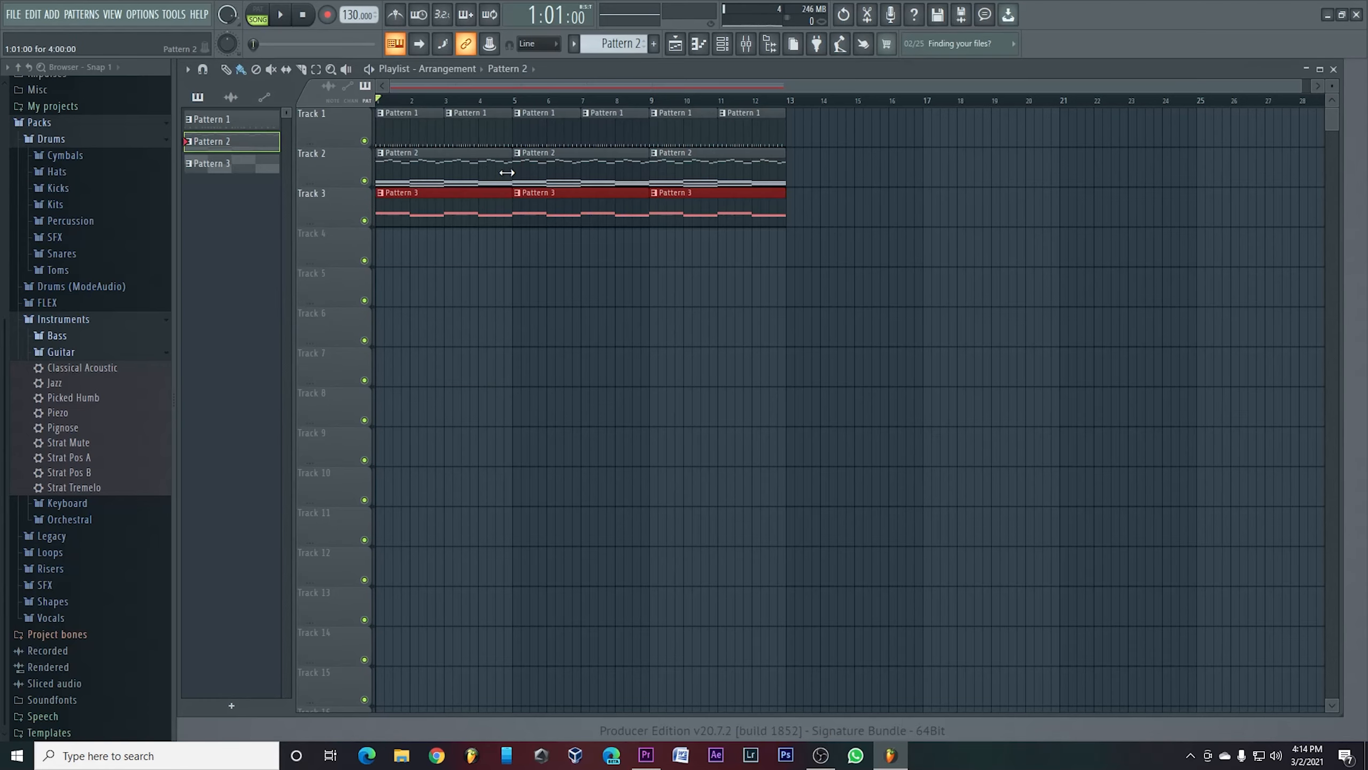
# Step: Audition the Close Grand keyboard preset, and create an empty Pattern 4 with its channel rack open
pyautogui.click(70, 503)
pyautogui.click(104, 521)
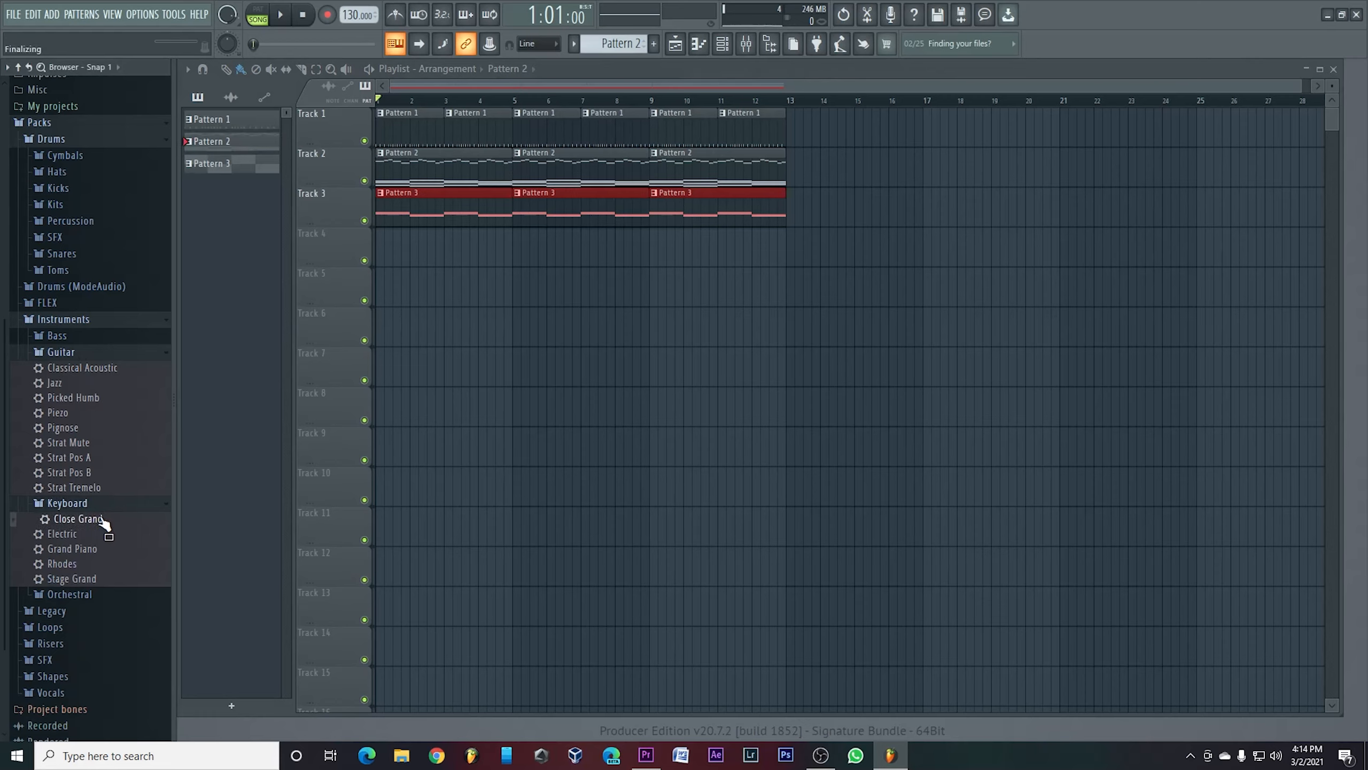
pyautogui.click(654, 43)
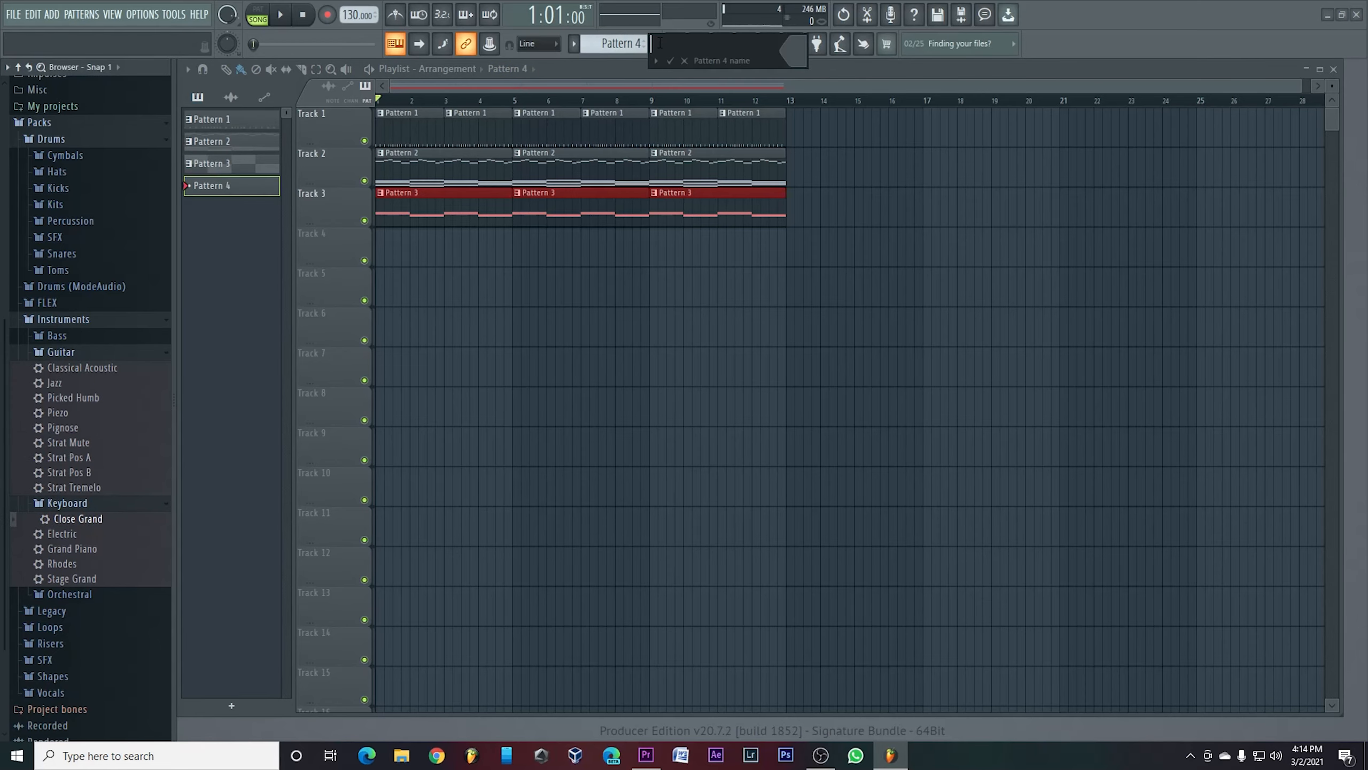
pyautogui.press('Return')
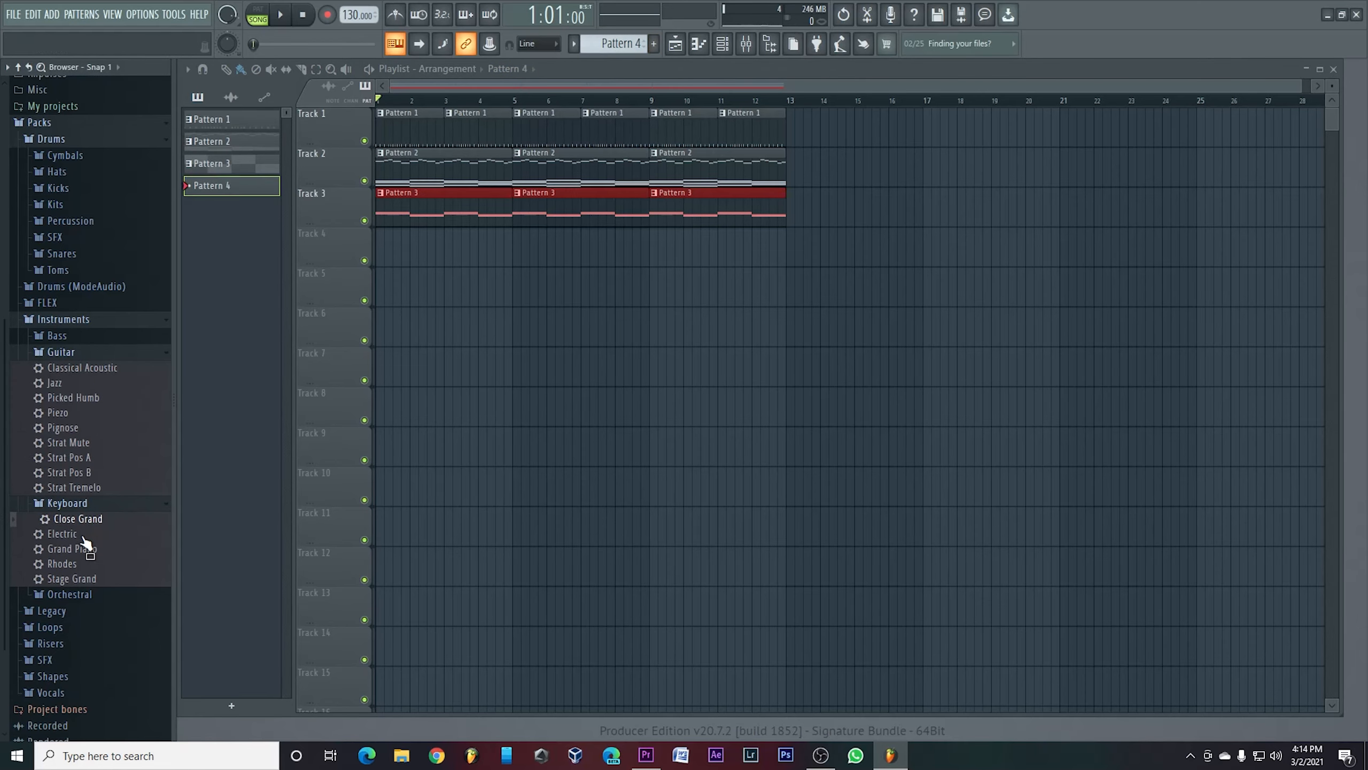
pyautogui.moveTo(237, 298); pyautogui.dragTo(238, 198)
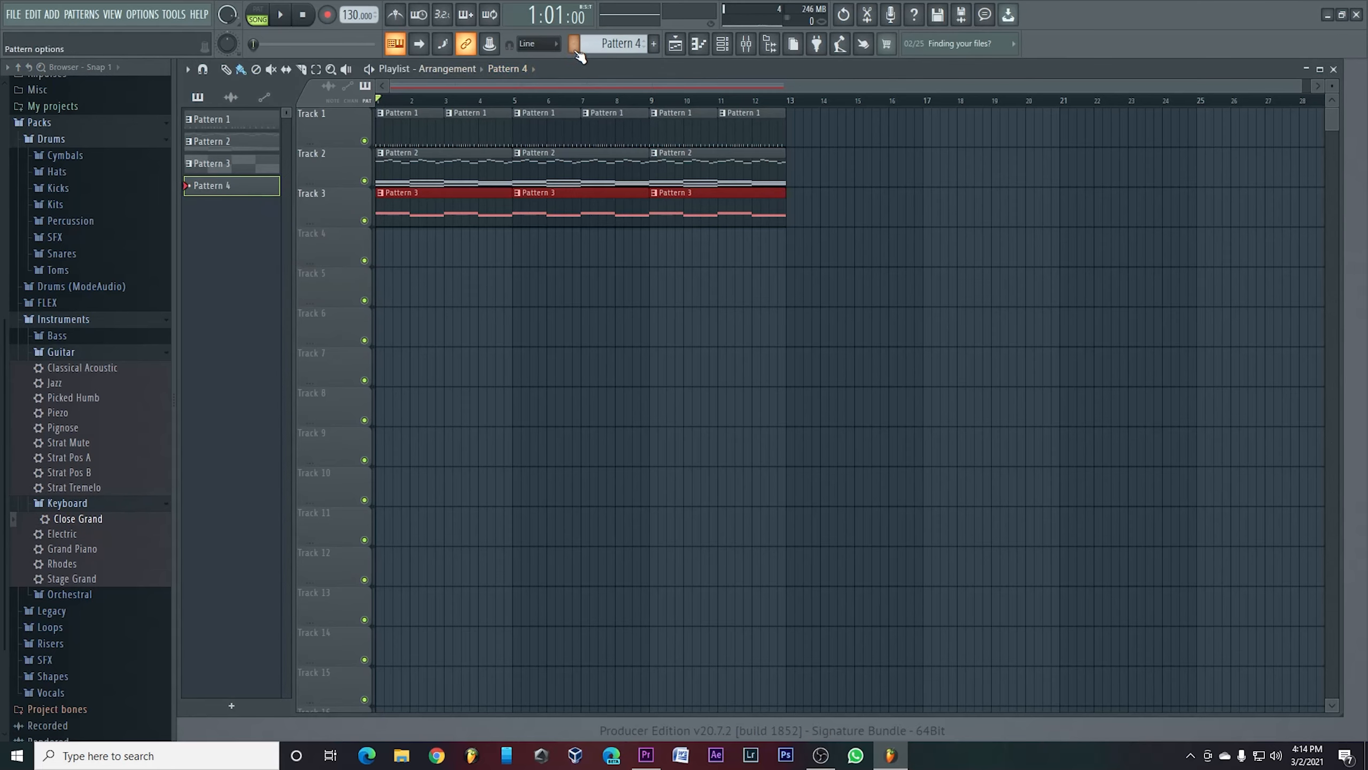
pyautogui.click(699, 46)
pyautogui.click(702, 47)
pyautogui.click(721, 48)
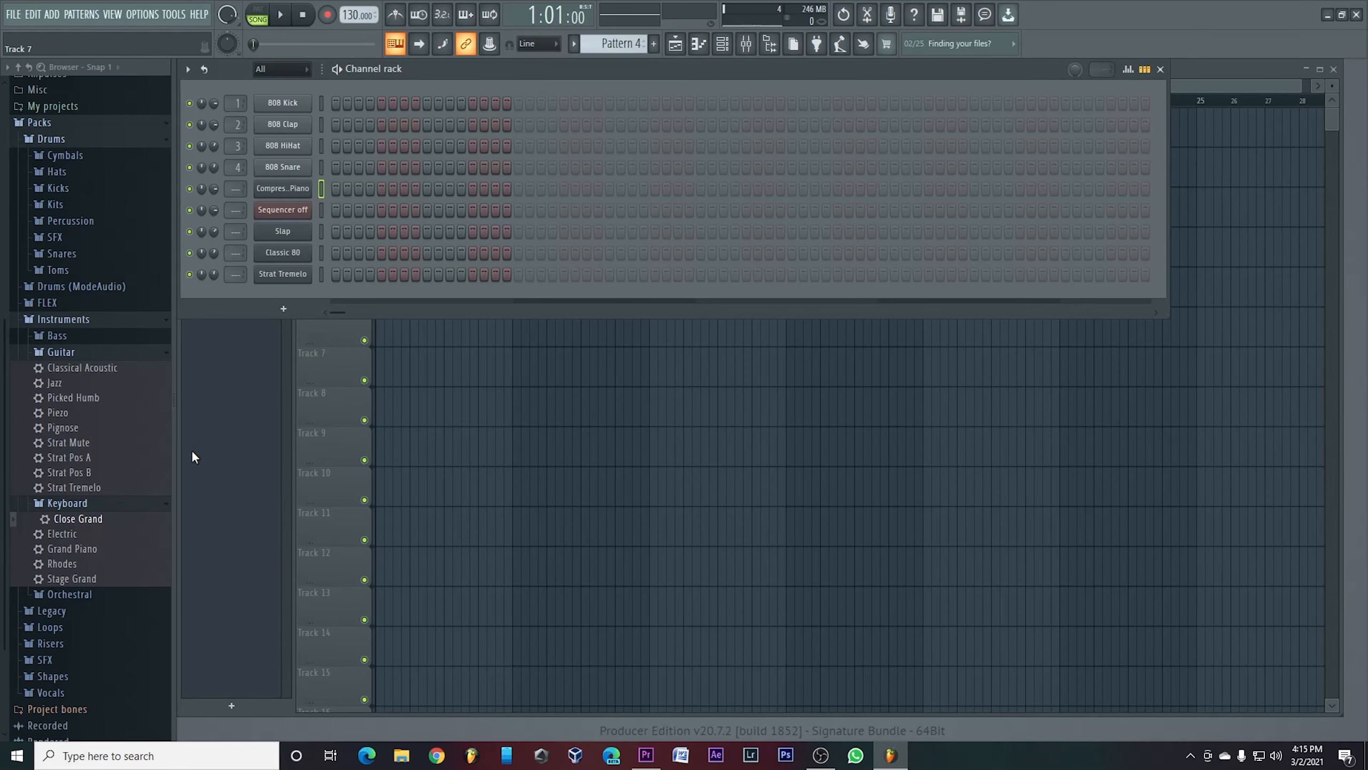
# Step: Add the Close Grand preset as a new channel and replace it with the Electric keyboard preset
pyautogui.moveTo(135, 523); pyautogui.dragTo(280, 297)
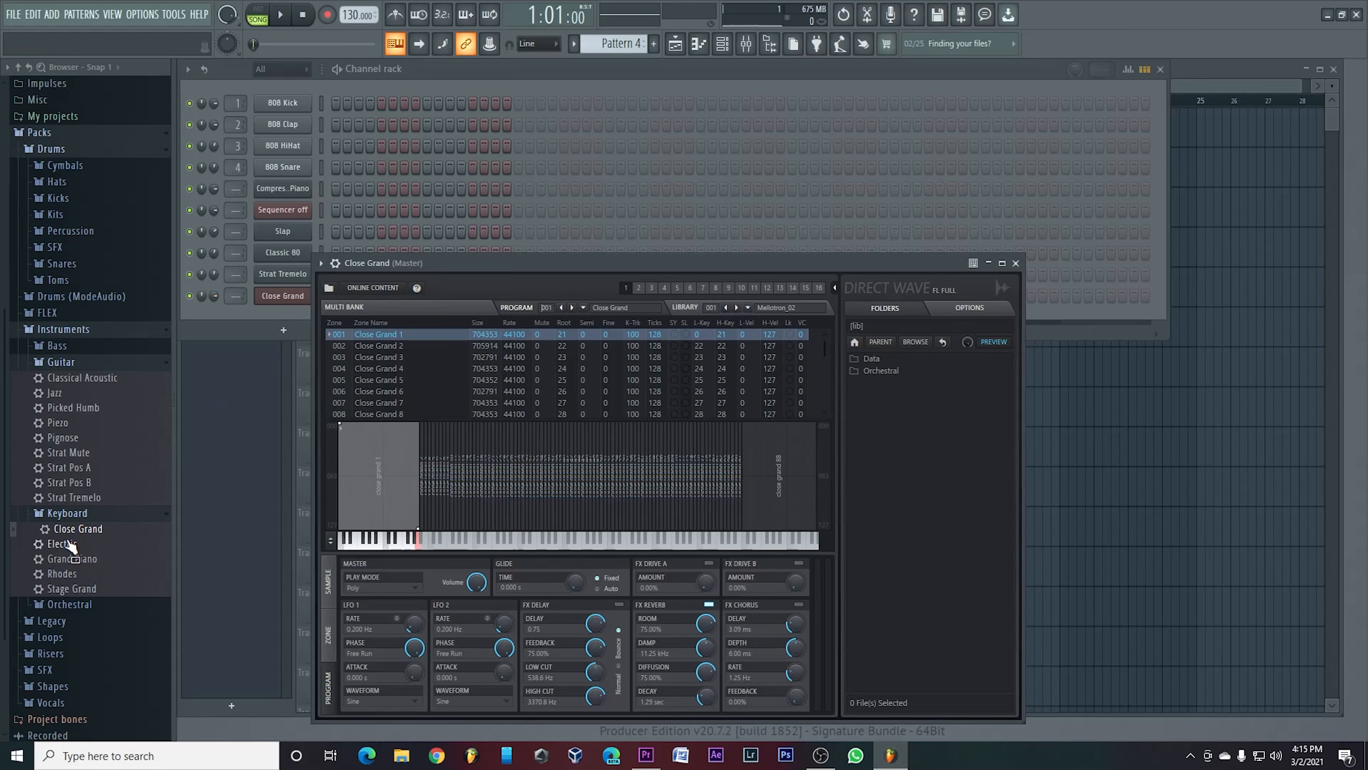
pyautogui.press('q')
pyautogui.moveTo(70, 546); pyautogui.dragTo(98, 496)
pyautogui.moveTo(256, 304); pyautogui.dragTo(259, 302)
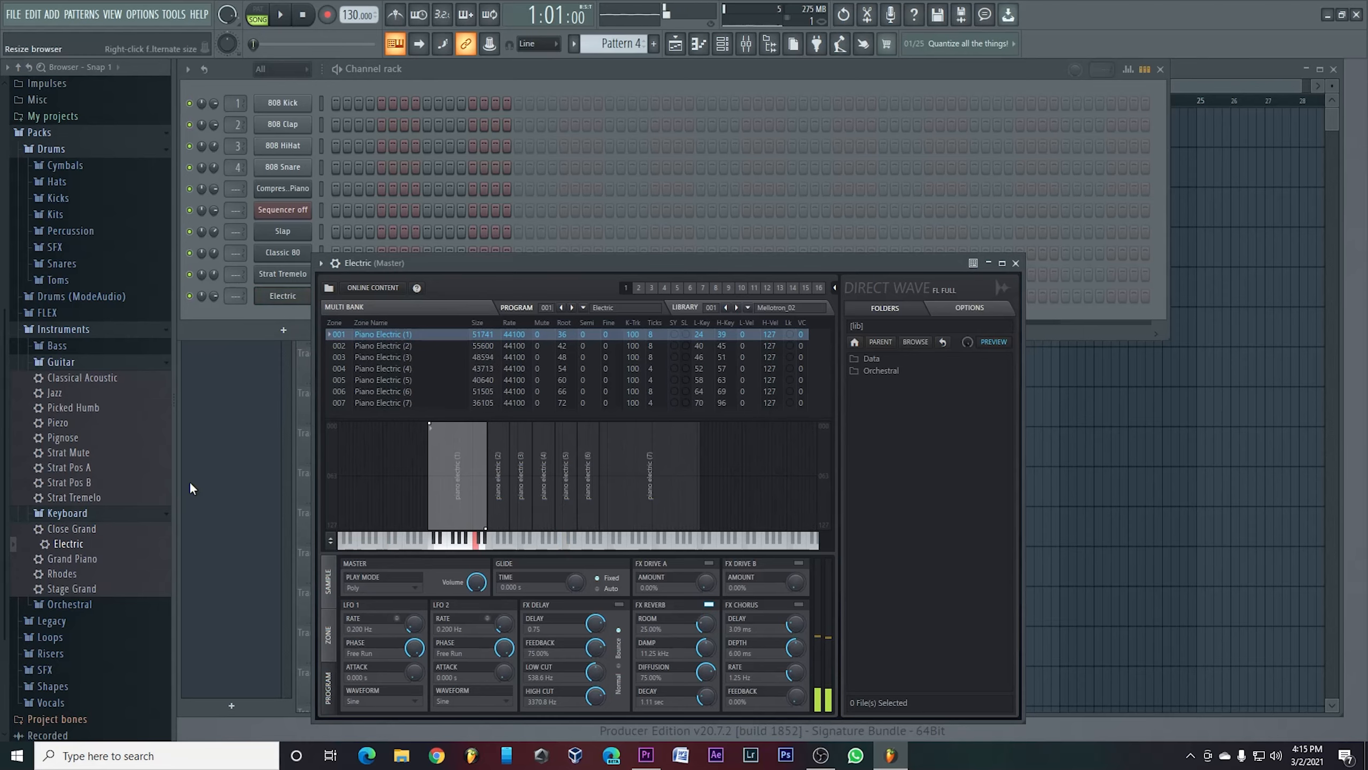
pyautogui.click(1006, 263)
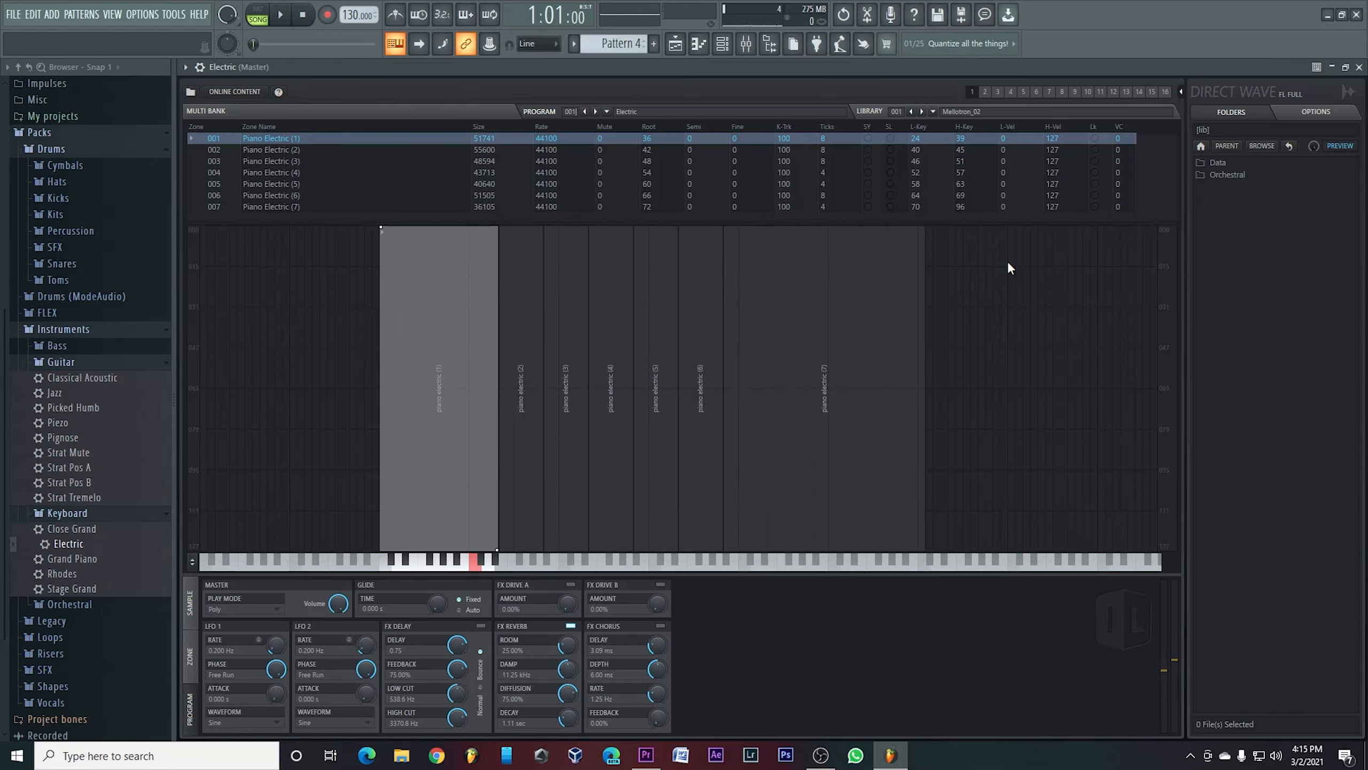
pyautogui.click(1359, 67)
# Step: Paste the copied piano notes into the Electric channel of Pattern 4 and play the pattern
pyautogui.rightClick(311, 304)
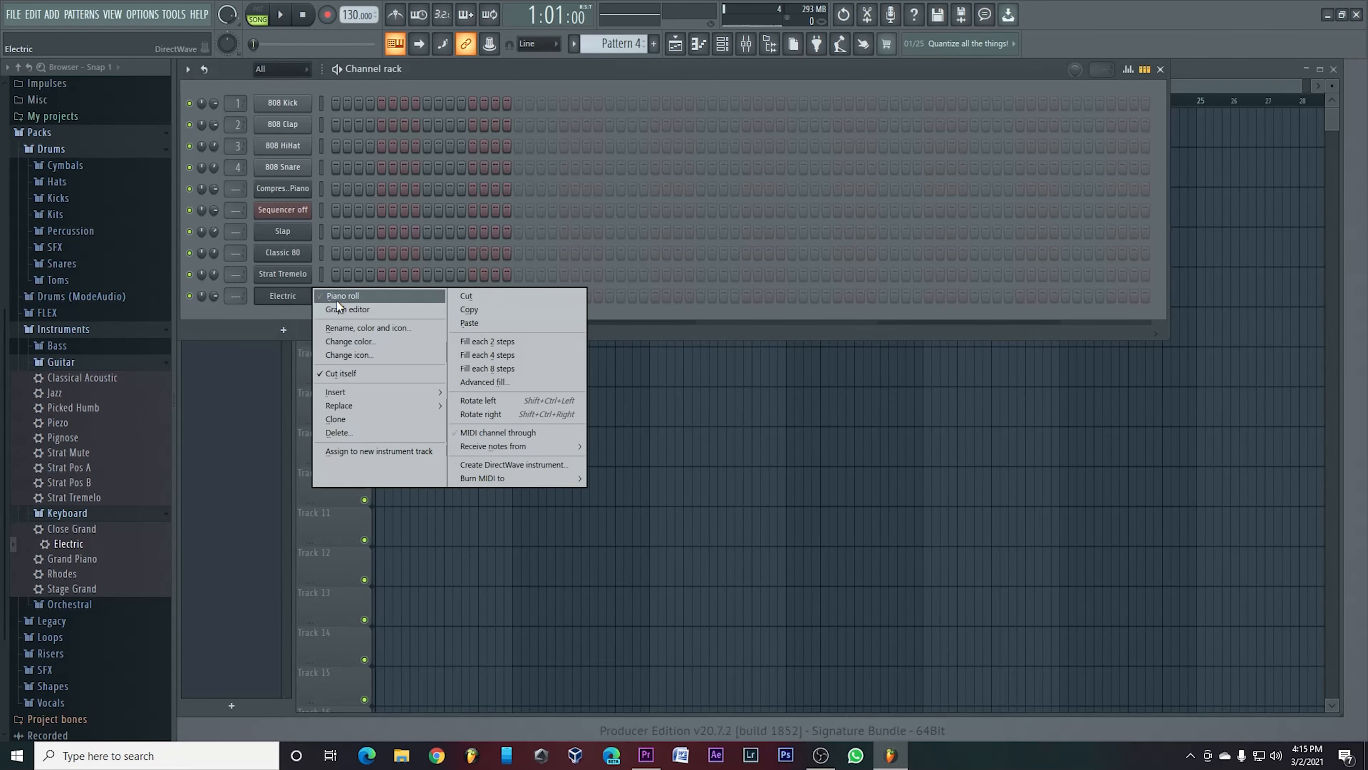
pyautogui.click(337, 301)
pyautogui.rightClick(301, 295)
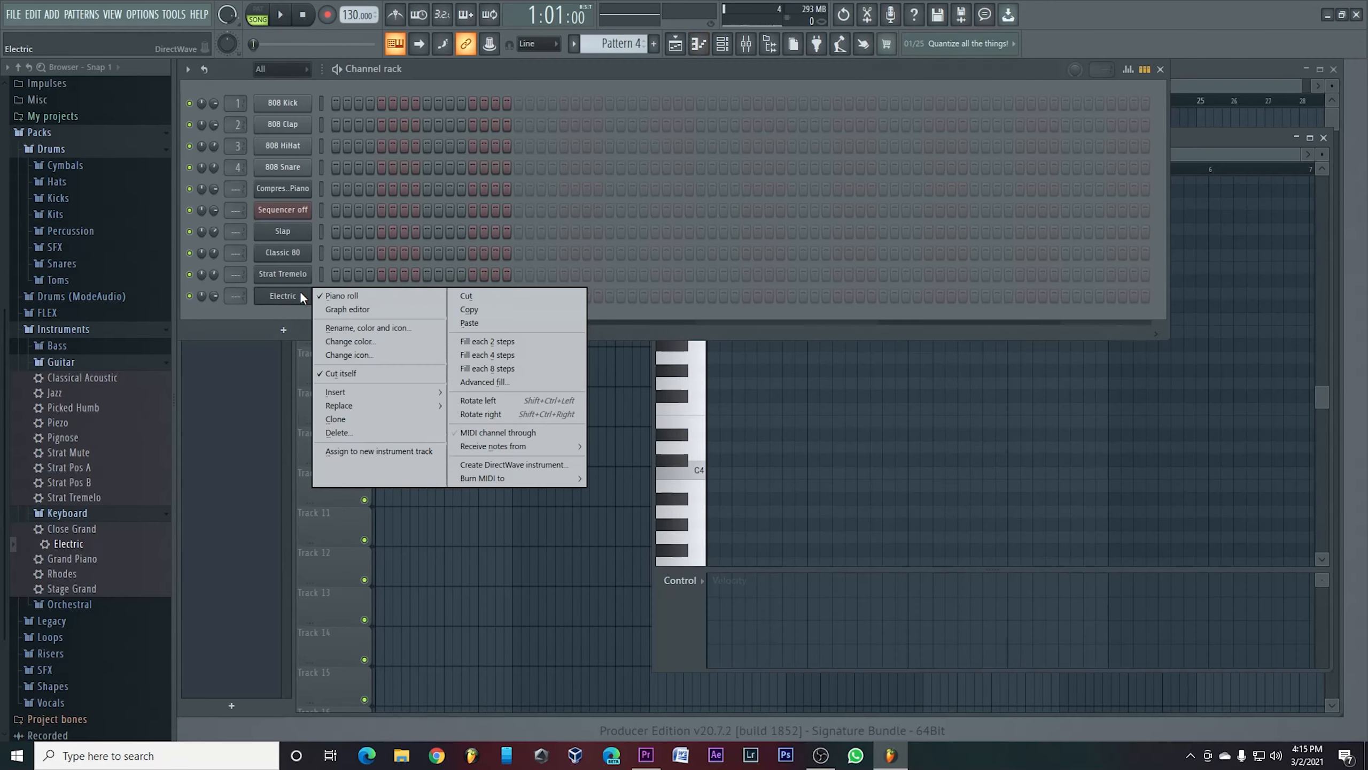
pyautogui.click(484, 322)
pyautogui.click(264, 12)
pyautogui.press('space')
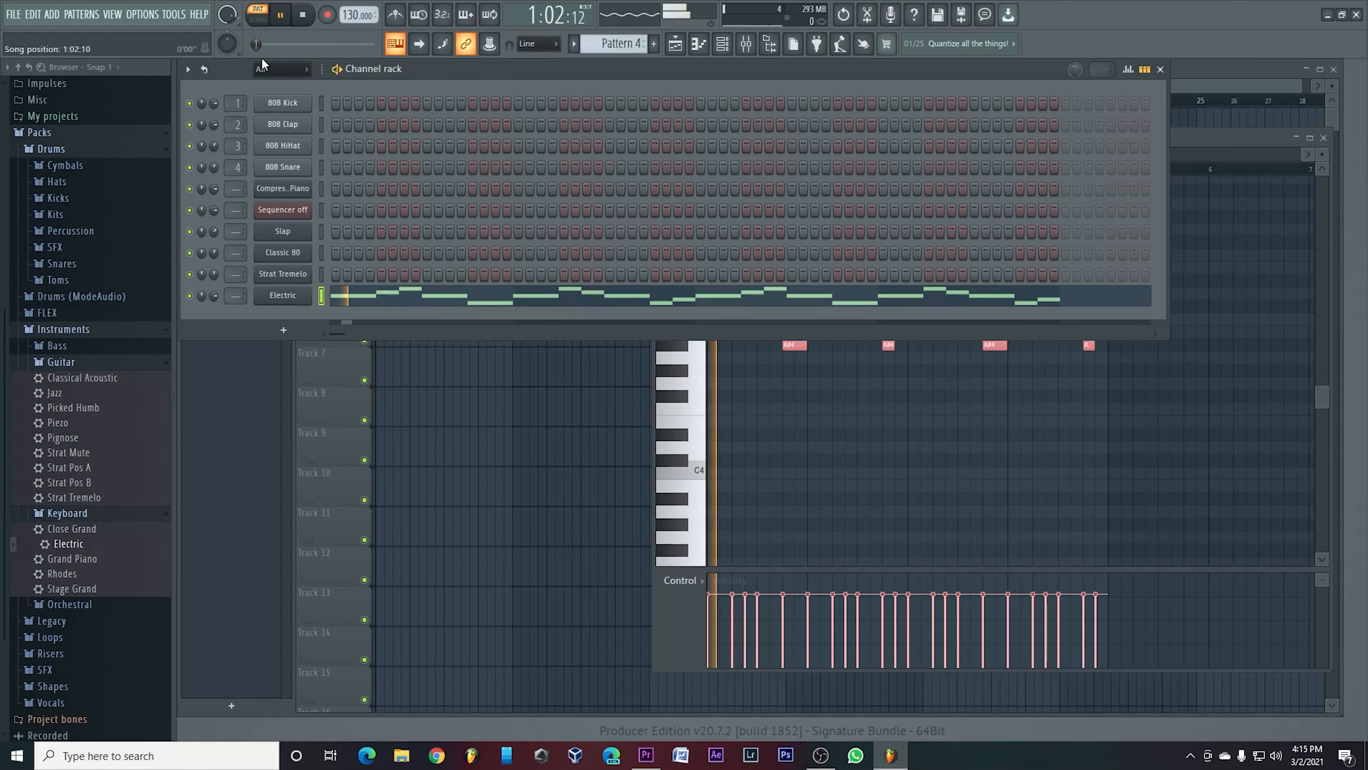
pyautogui.click(1324, 138)
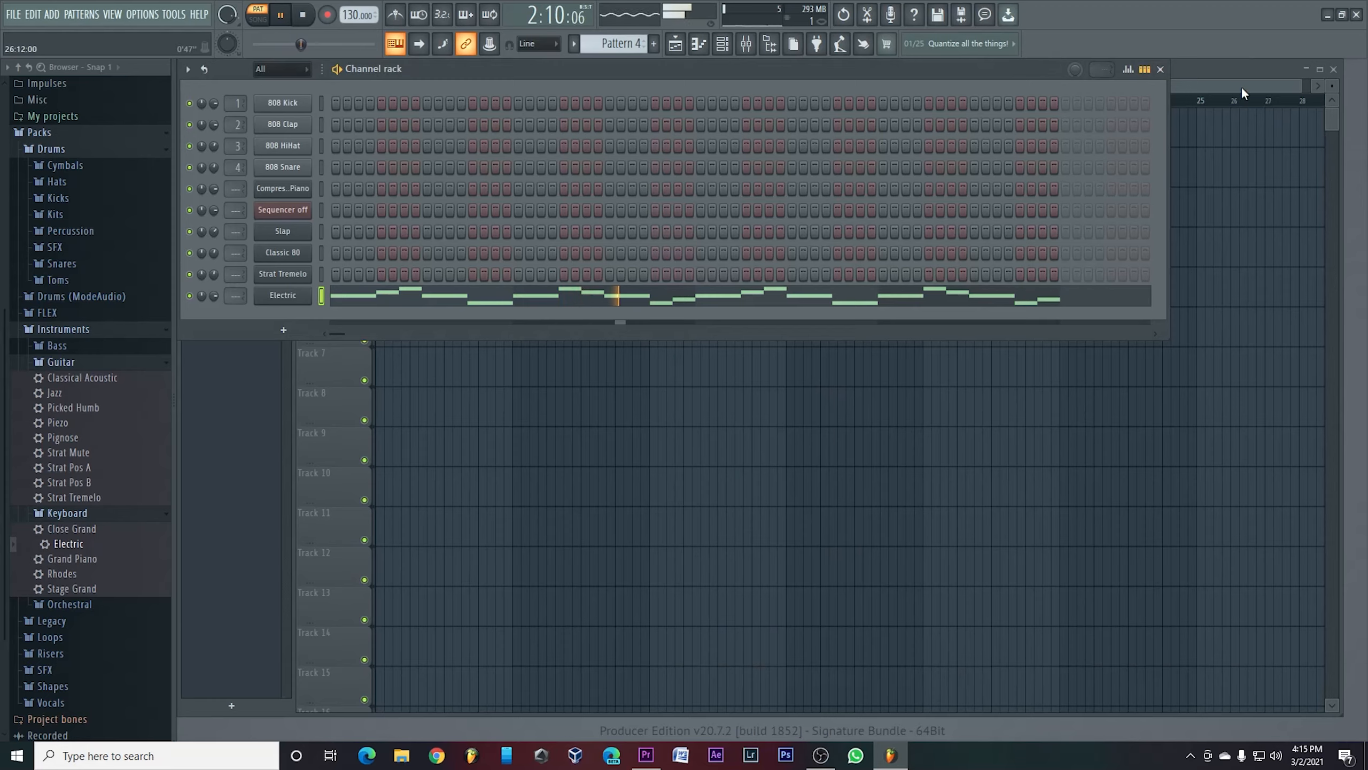
# Step: Place Pattern 4 three times in a row on Track 4 across bars 1 to 12 and stop playback
pyautogui.click(1160, 70)
pyautogui.moveTo(381, 254); pyautogui.dragTo(679, 247)
pyautogui.press('space')
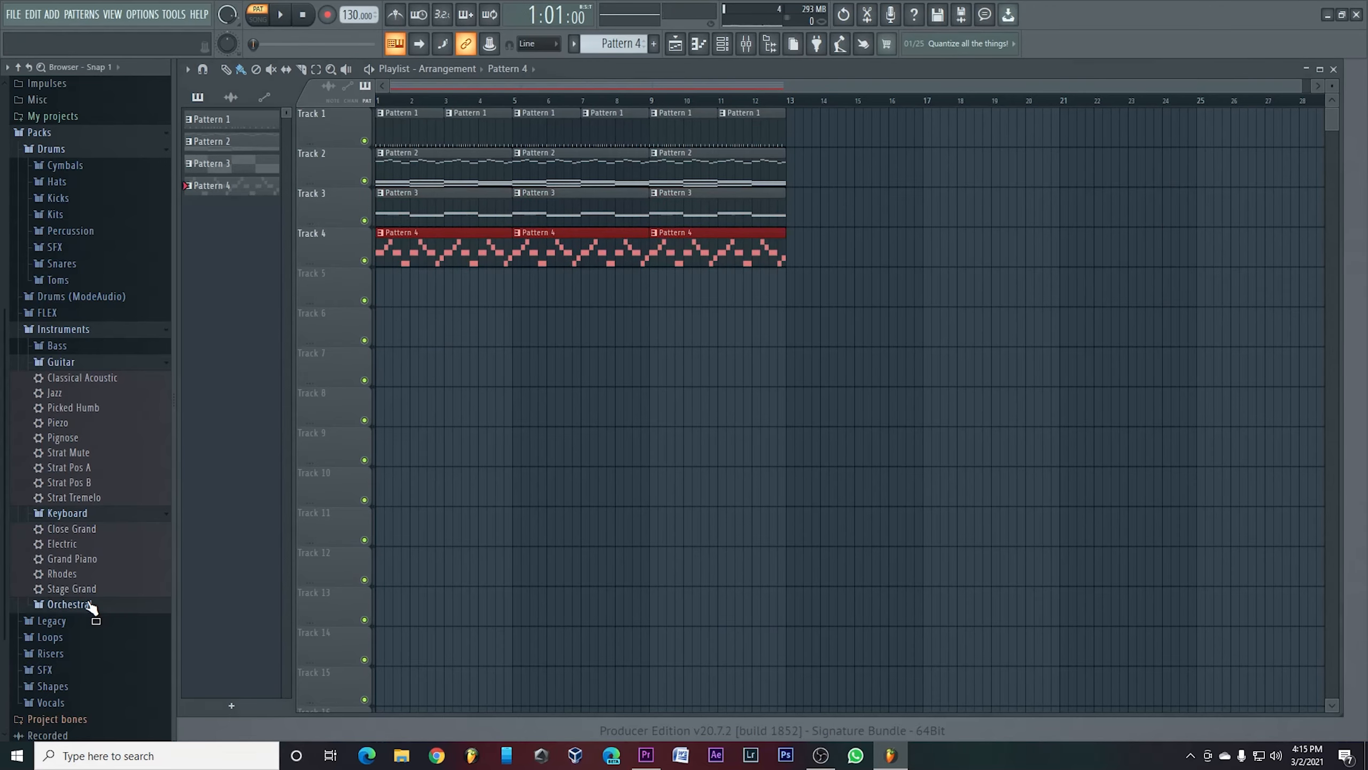
# Step: Create Pattern 5 and add the orchestral Brass Section preset as a new channel
pyautogui.click(69, 604)
pyautogui.click(654, 44)
pyautogui.moveTo(81, 620); pyautogui.dragTo(297, 319)
pyautogui.press('Escape')
# Step: Paste the copied piano notes into the Brass Section channel and play Pattern 5
pyautogui.rightClick(288, 320)
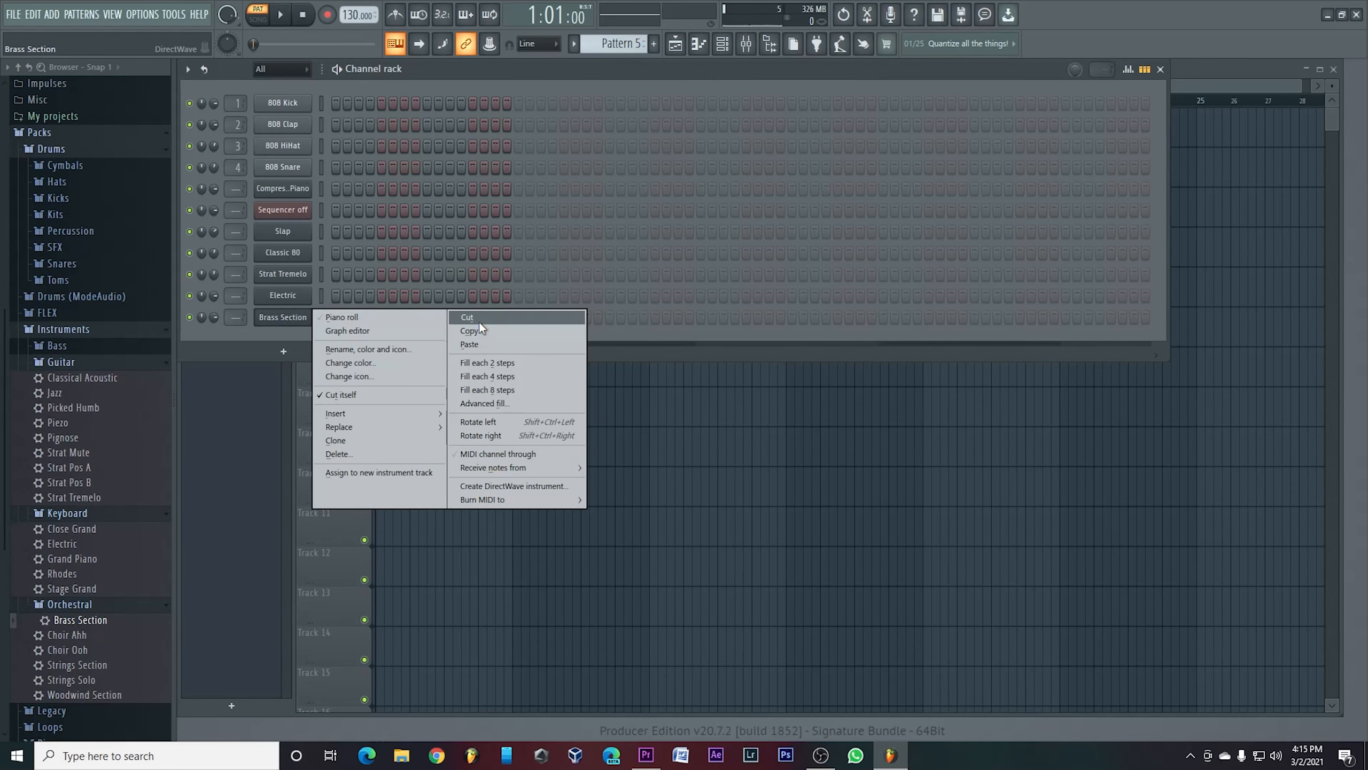
pyautogui.click(479, 322)
pyautogui.press('space')
# Step: Place Pattern 5 three times in a row on Track 5 across bars 1 to 12 and play the arrangement in song mode
pyautogui.click(1160, 69)
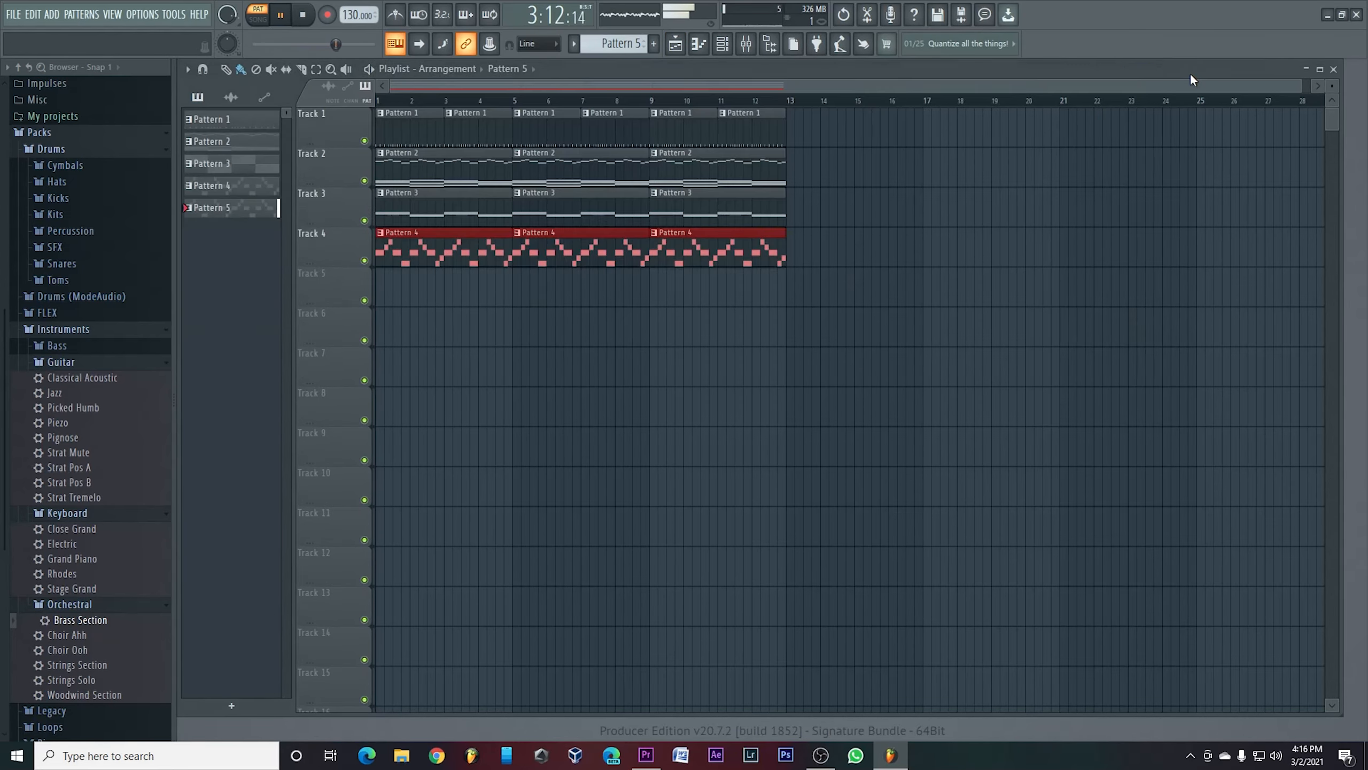
pyautogui.moveTo(378, 291); pyautogui.dragTo(718, 277)
pyautogui.click(264, 20)
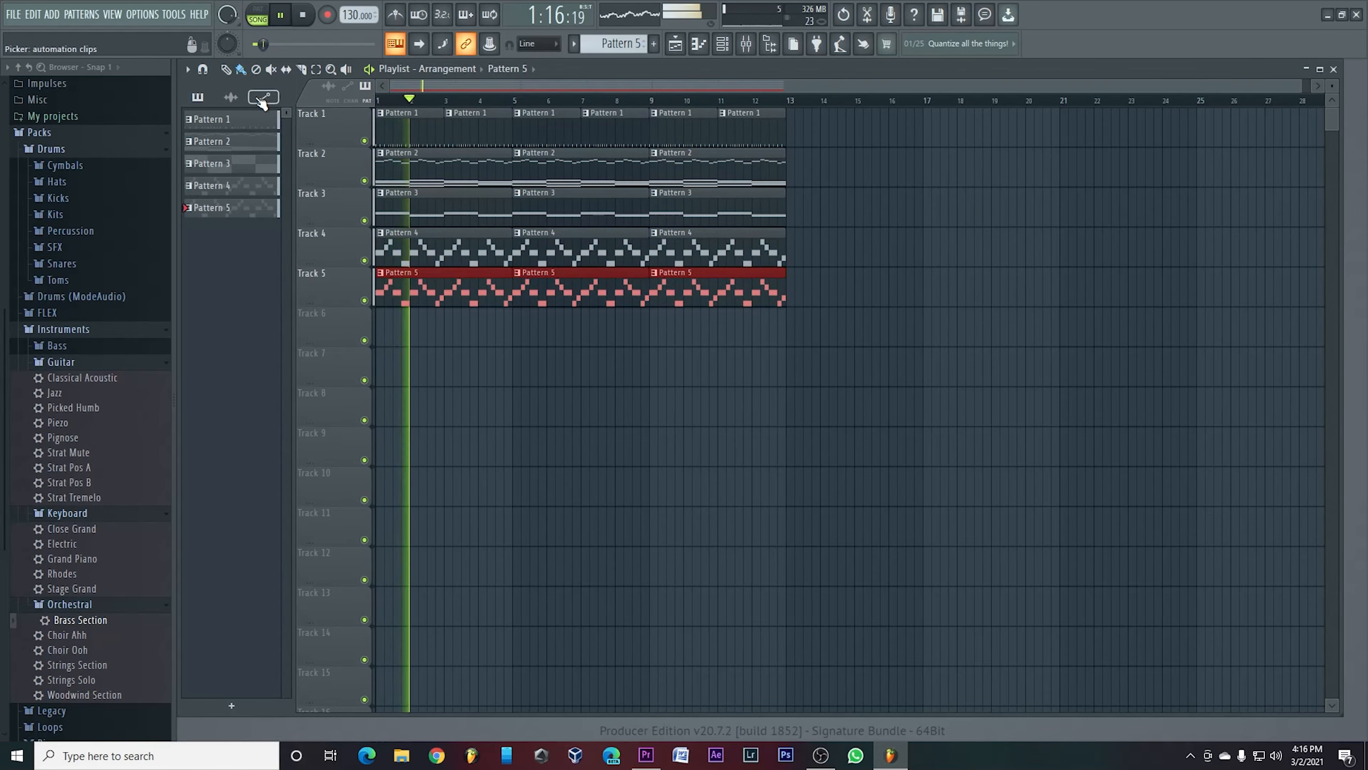
pyautogui.press('space')
# Step: Collapse the instrument folders in the browser and open the Dance samples among the Legacy drums
pyautogui.click(91, 364)
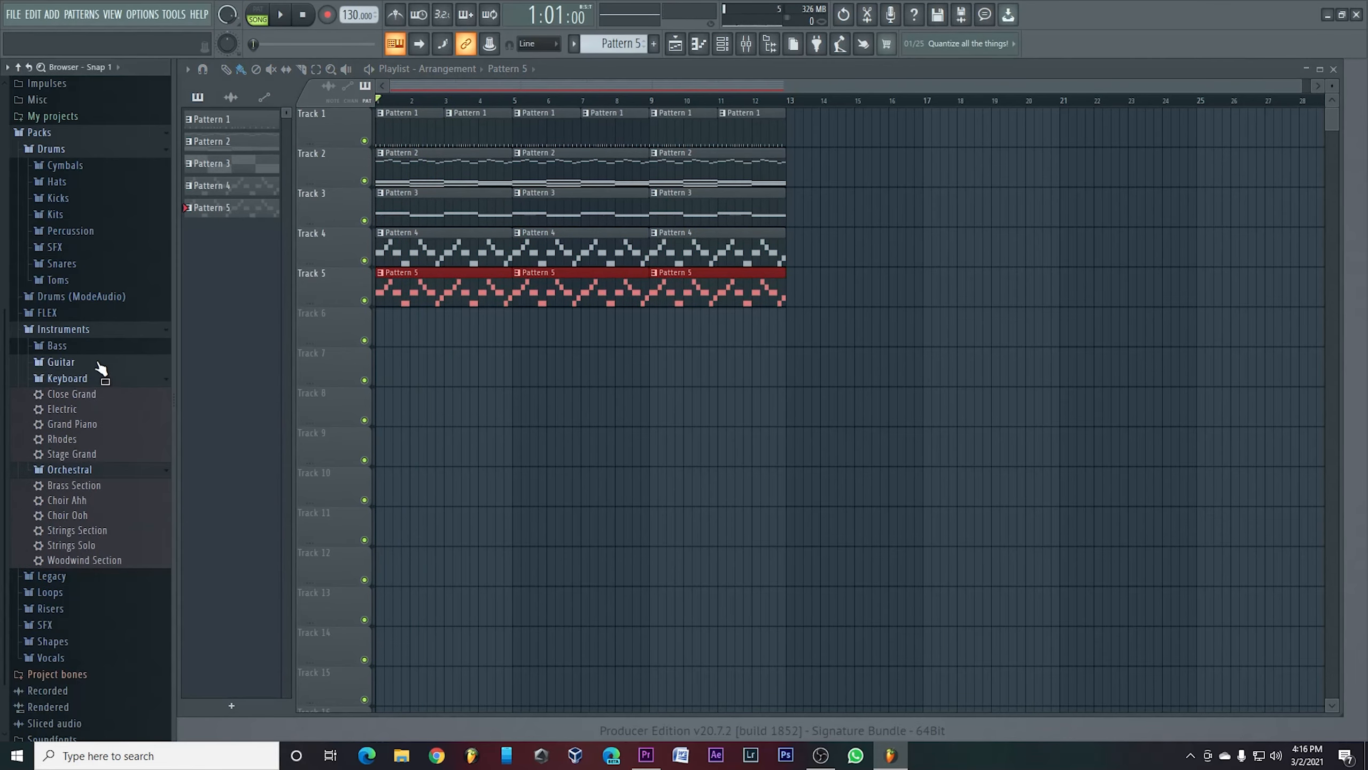
pyautogui.click(105, 433)
pyautogui.click(99, 522)
pyautogui.click(78, 536)
pyautogui.click(81, 551)
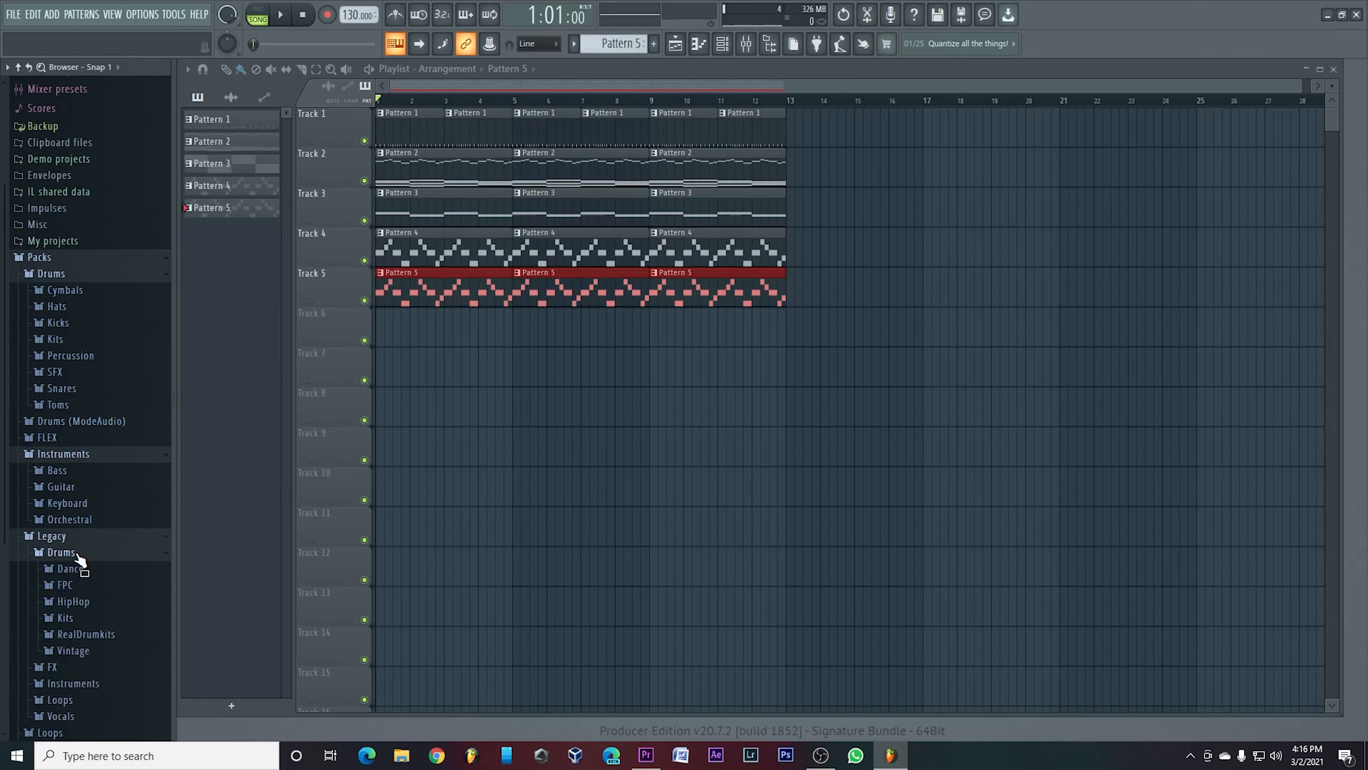
pyautogui.click(108, 434)
# Step: Place the Basic 808 Clap, HiHat, Kick and Snare samples staggered on Tracks 6 to 9 of the playlist
pyautogui.moveTo(89, 403); pyautogui.dragTo(377, 337)
pyautogui.click(97, 421)
pyautogui.moveTo(100, 424); pyautogui.dragTo(392, 362)
pyautogui.moveTo(86, 434); pyautogui.dragTo(408, 396)
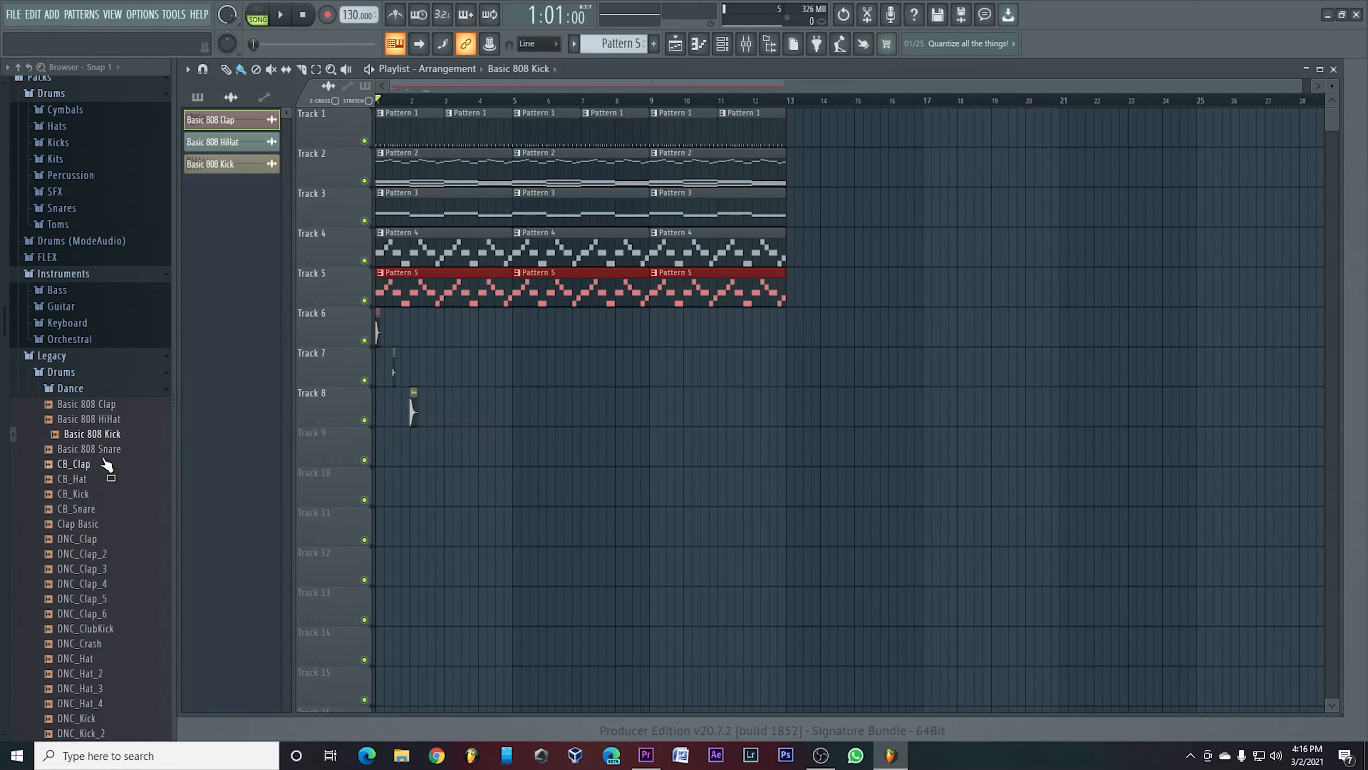
pyautogui.moveTo(89, 448); pyautogui.dragTo(431, 434)
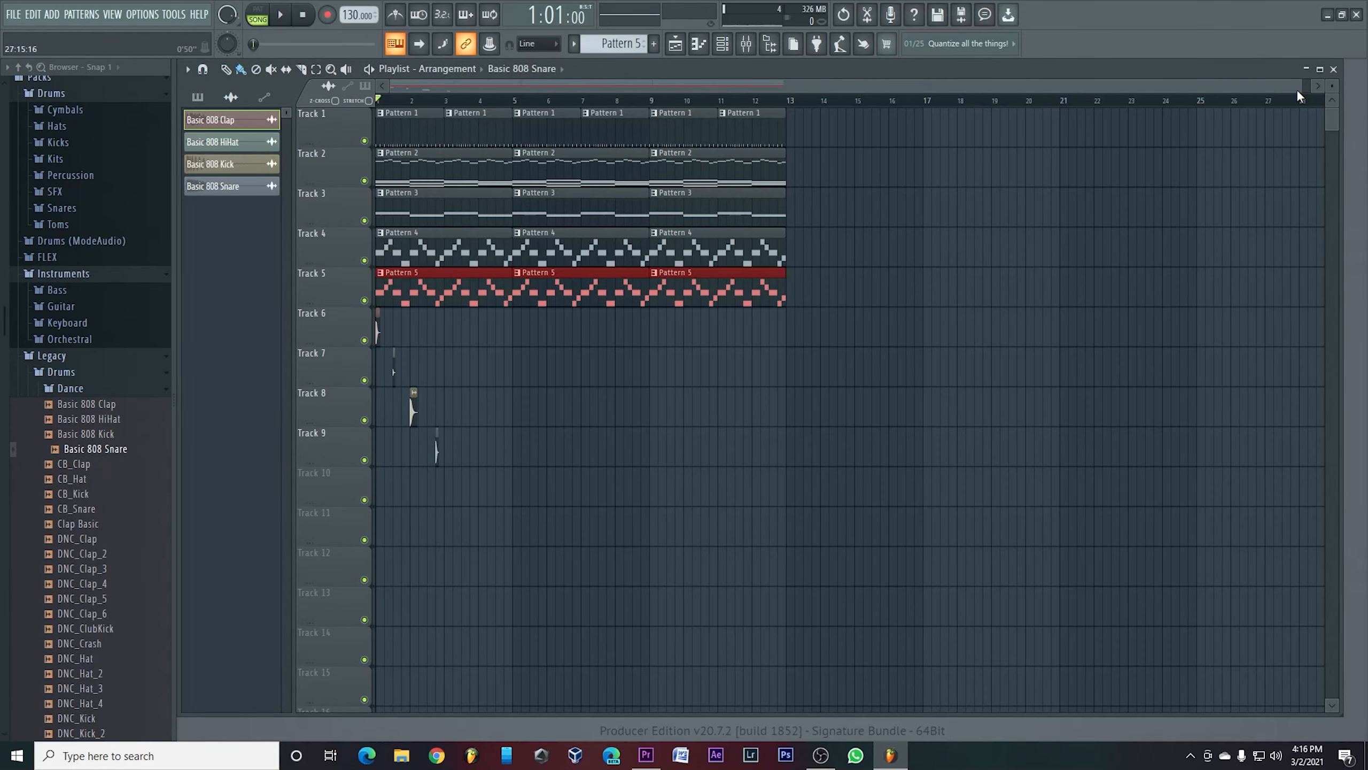
# Step: Move the 808 Kick clip to the start of Track 6 and the Clap clip to the end of bar 1 on Track 8
pyautogui.moveTo(1297, 89); pyautogui.dragTo(612, 89)
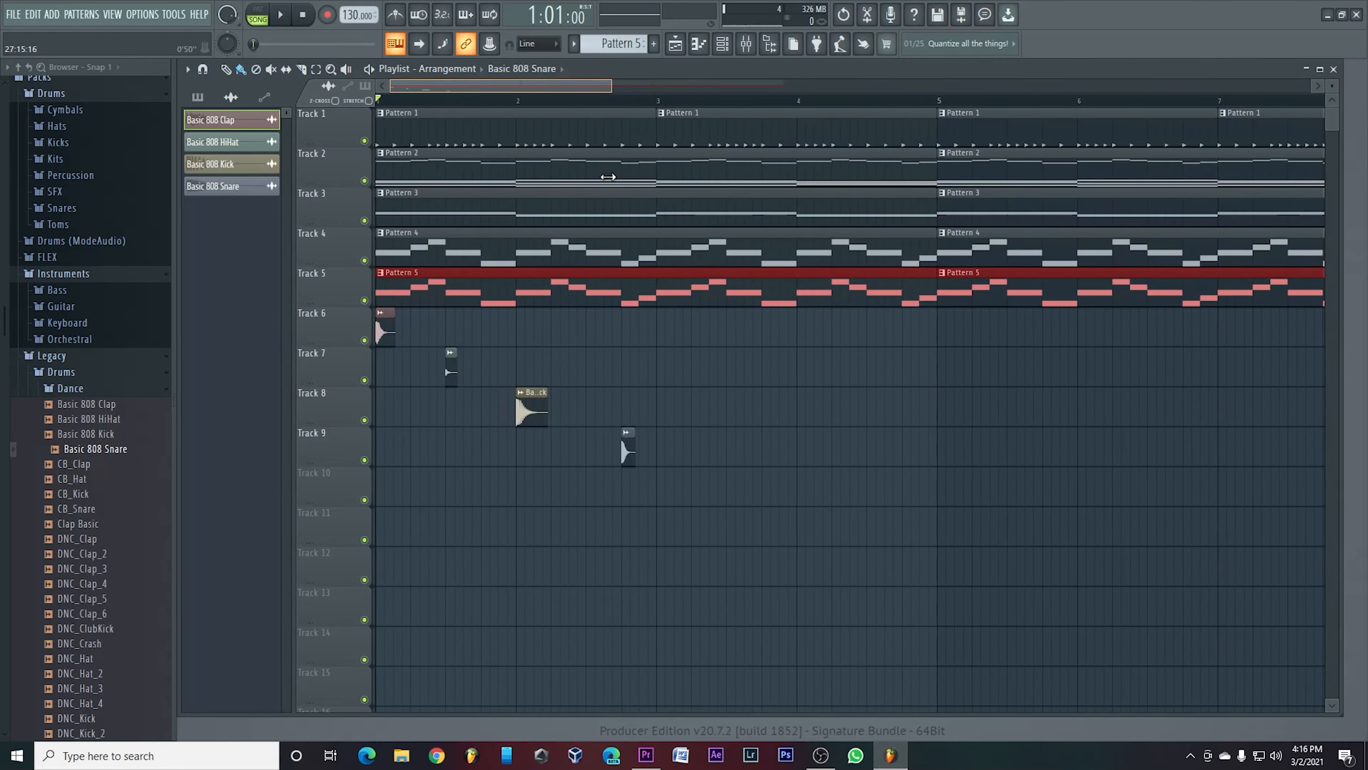
pyautogui.moveTo(531, 404); pyautogui.dragTo(351, 428)
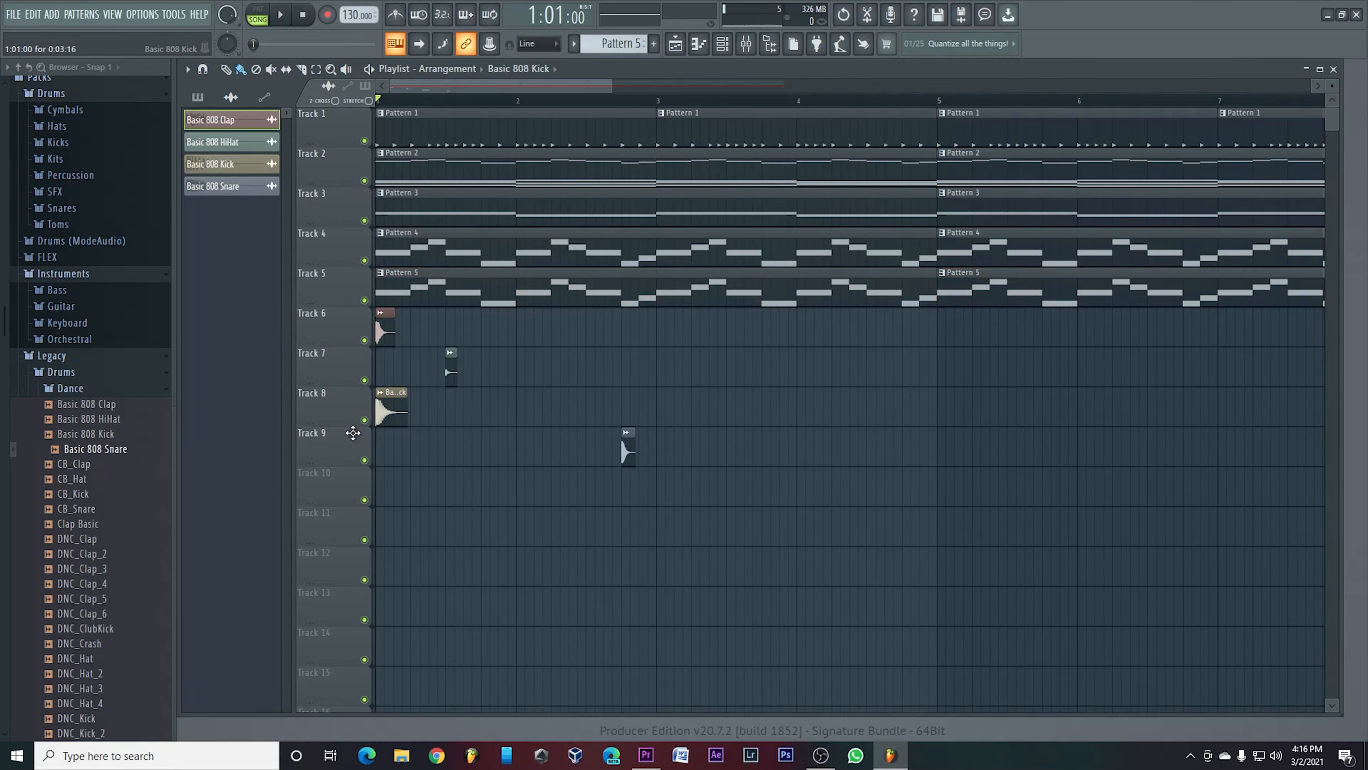
pyautogui.moveTo(387, 330); pyautogui.dragTo(502, 326)
pyautogui.moveTo(392, 409); pyautogui.dragTo(393, 327)
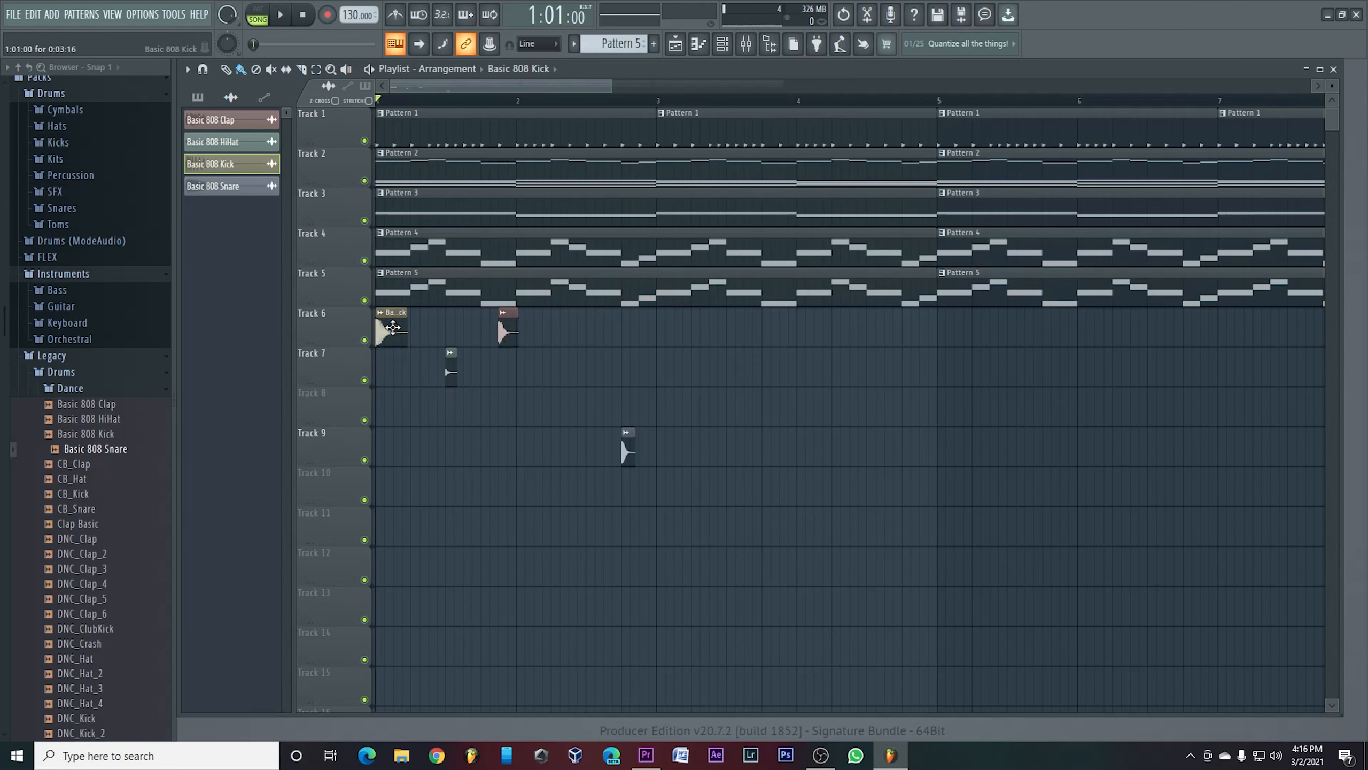
pyautogui.moveTo(504, 337); pyautogui.dragTo(505, 408)
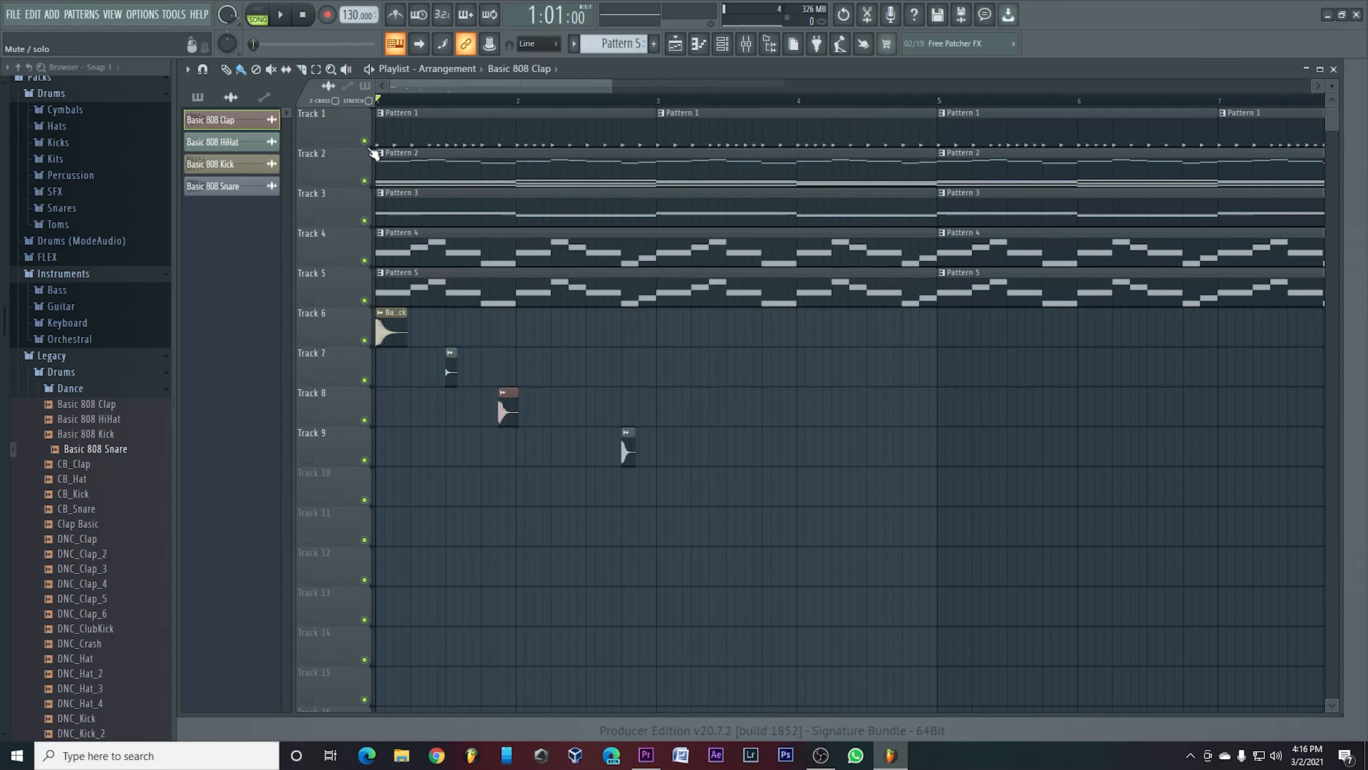
# Step: Solo Track 6 and add Basic 808 Kick clips, one pair mid bar 1 and another pair in bar 2
pyautogui.rightClick(365, 341)
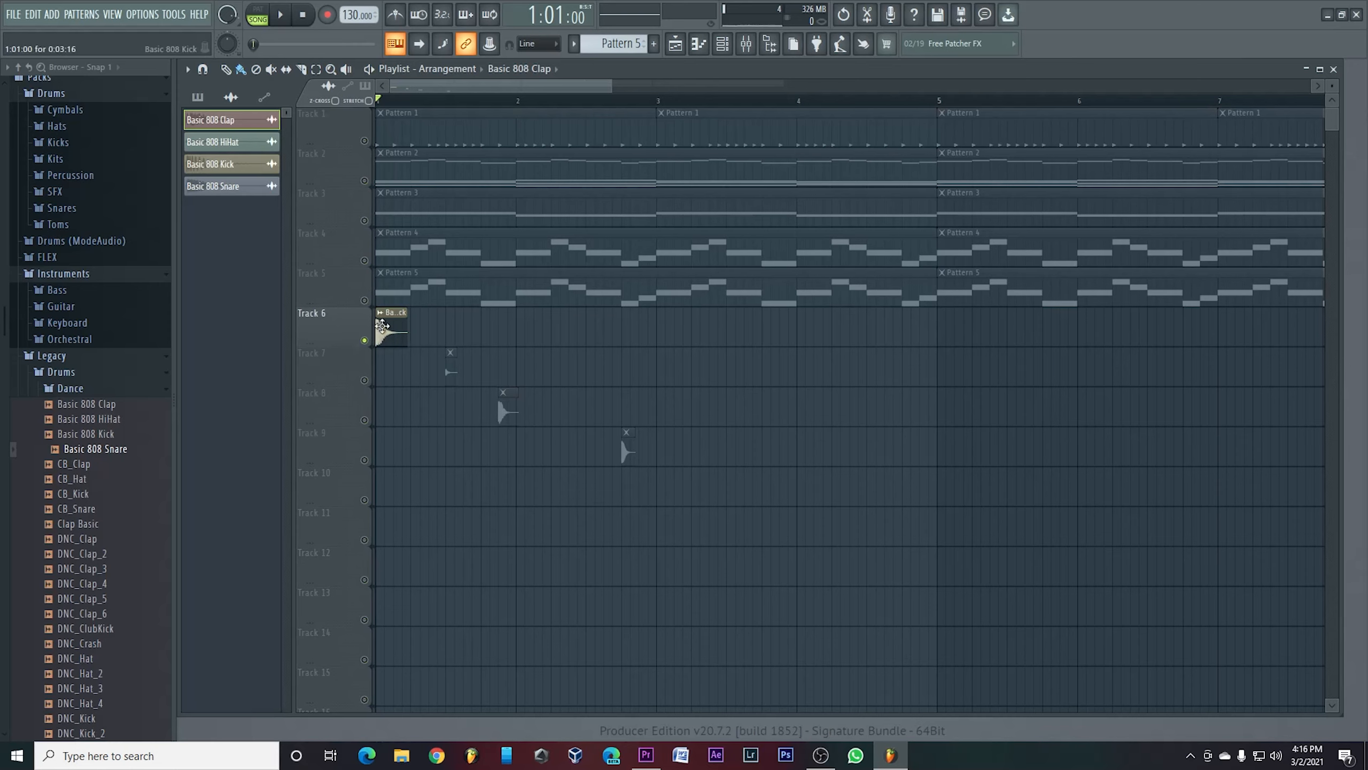
pyautogui.click(383, 325)
pyautogui.moveTo(471, 331); pyautogui.dragTo(436, 334)
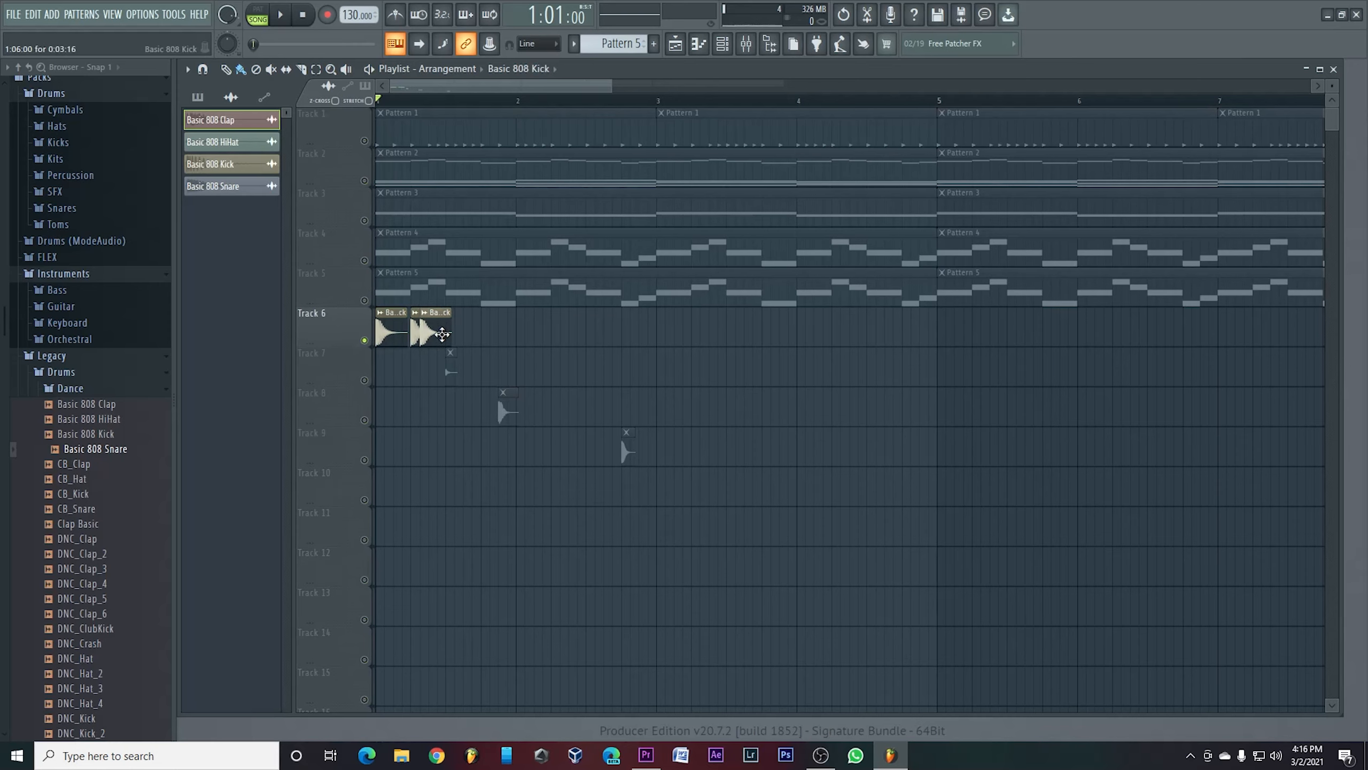
pyautogui.click(441, 334)
pyautogui.moveTo(423, 330); pyautogui.dragTo(592, 334)
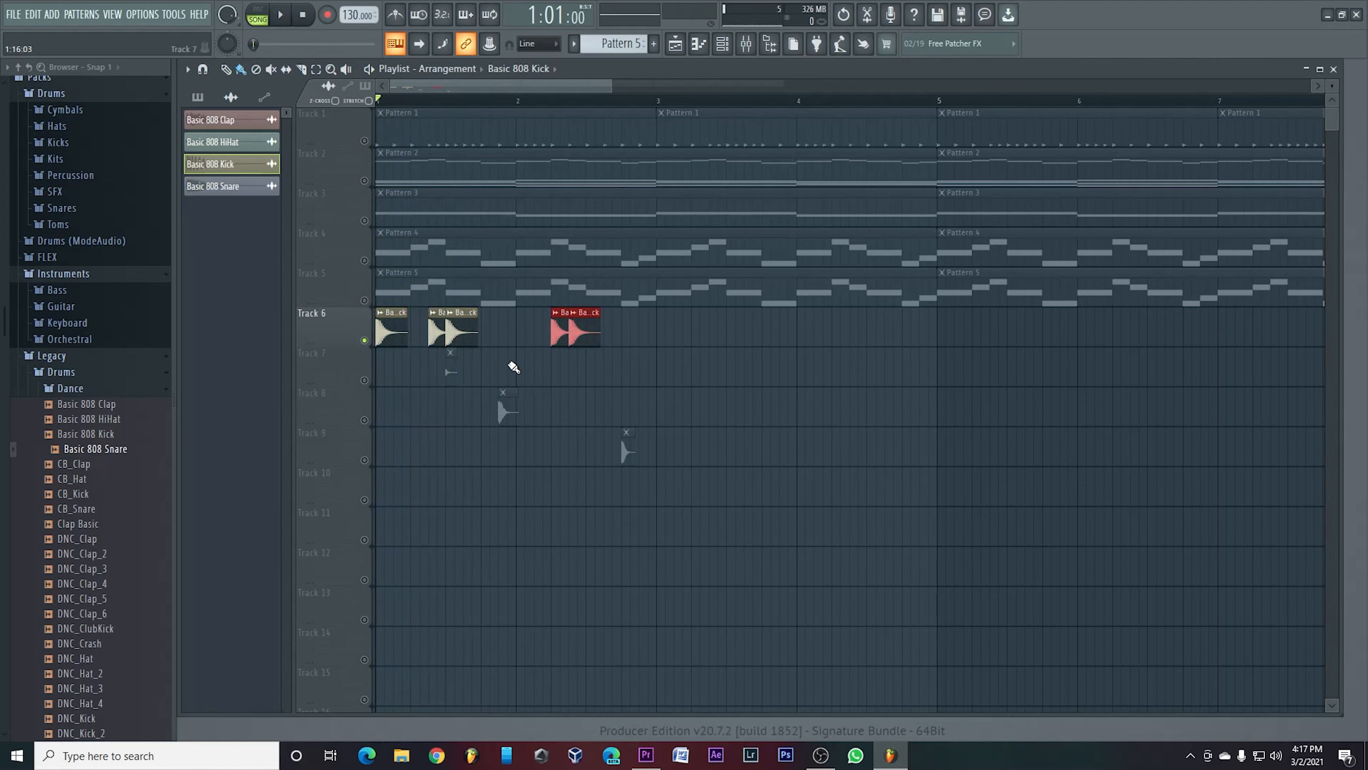
# Step: Unmute Tracks 8 and 9, align the Clap and Snare clips on beat 4 of bar 1, and play the drums
pyautogui.click(364, 420)
pyautogui.click(364, 459)
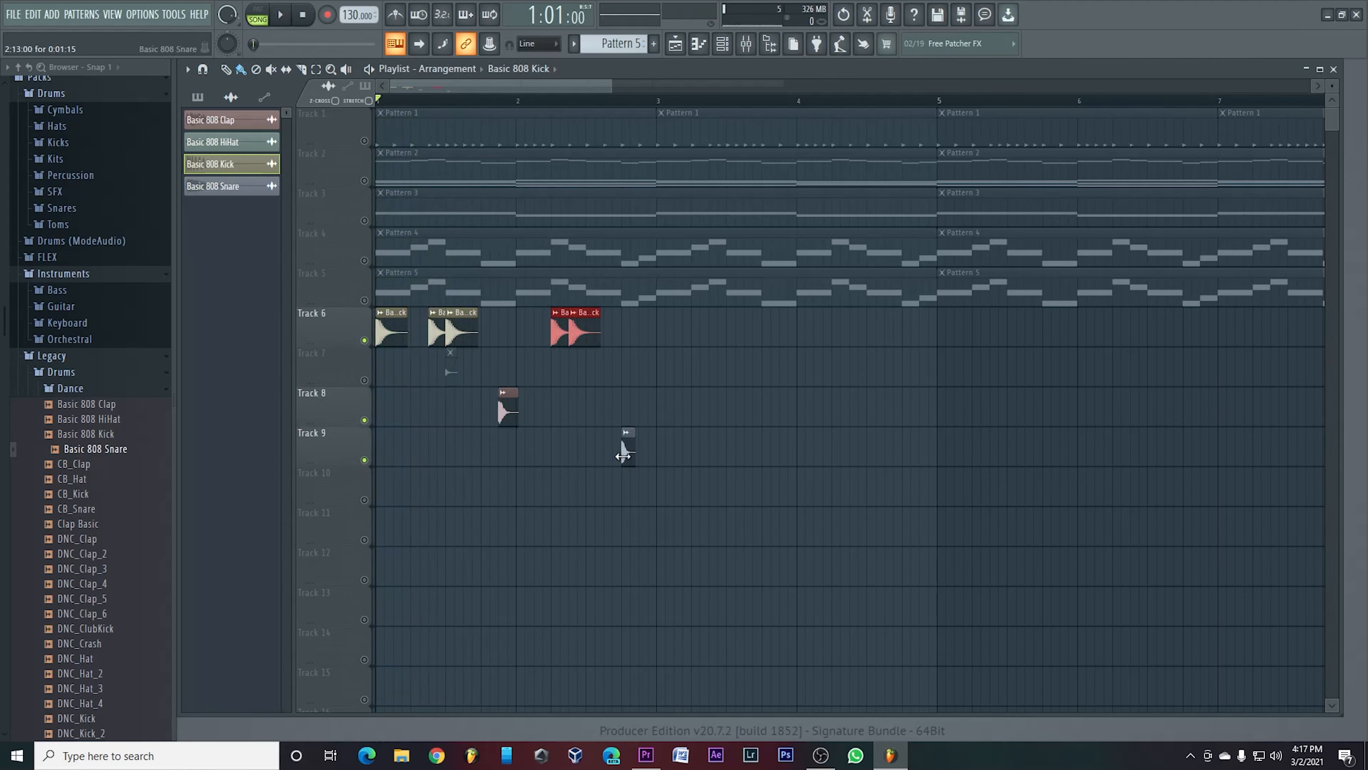
pyautogui.moveTo(623, 456); pyautogui.dragTo(482, 431)
pyautogui.press('space')
pyautogui.press('space')
pyautogui.press('space')
pyautogui.press('space')
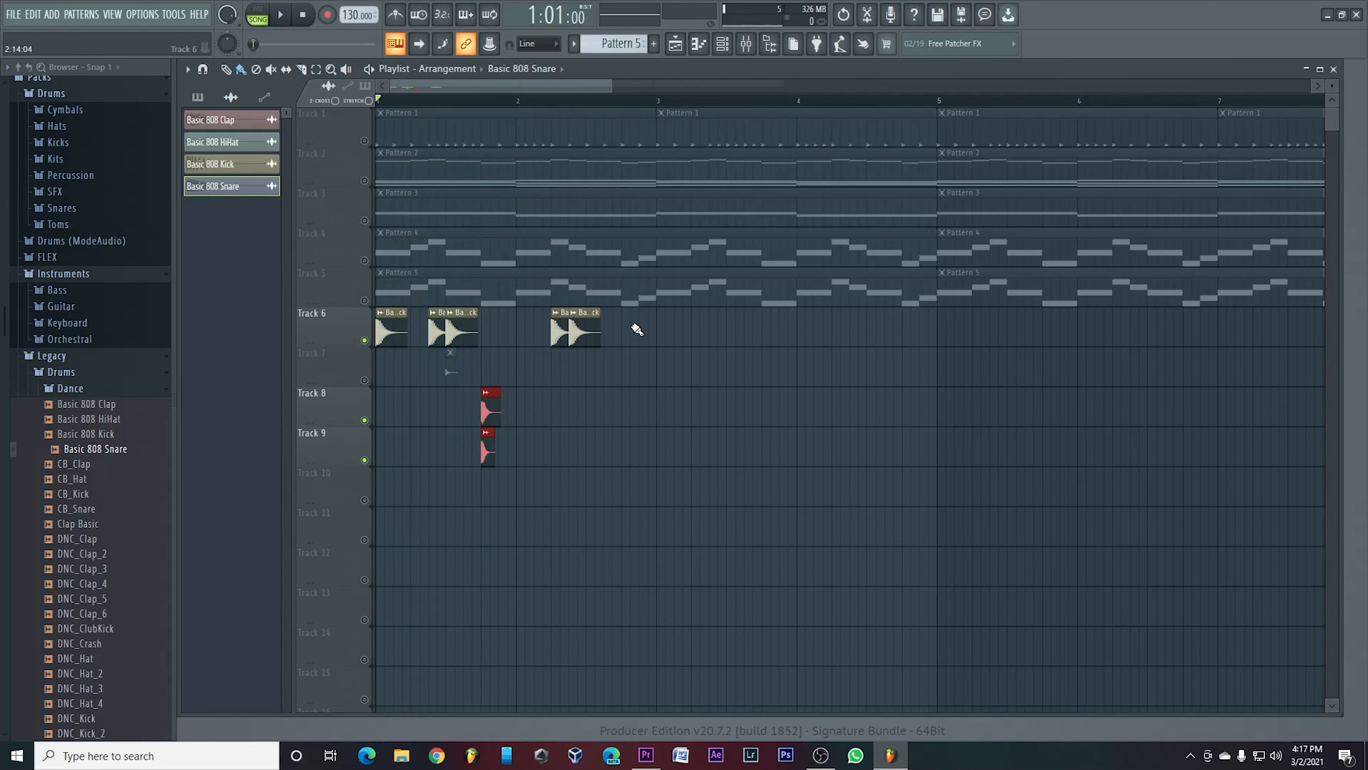
# Step: Rearrange the kicks on Track 6 with a pair at the start of bar 2 and one more at mid-bar
pyautogui.moveTo(578, 335); pyautogui.dragTo(630, 332)
pyautogui.press('space')
pyautogui.press('space')
pyautogui.press('space')
pyautogui.press('space')
pyautogui.keyDown('ctrl'); pyautogui.click(643, 329); pyautogui.keyUp('ctrl')
pyautogui.rightClick(622, 336)
# Step: Copy the Clap and Snare clips to beat 4 of bar 2 and duplicate the two-bar drum clips into bars 3 and 4
pyautogui.moveTo(544, 405); pyautogui.dragTo(630, 412)
pyautogui.press('space')
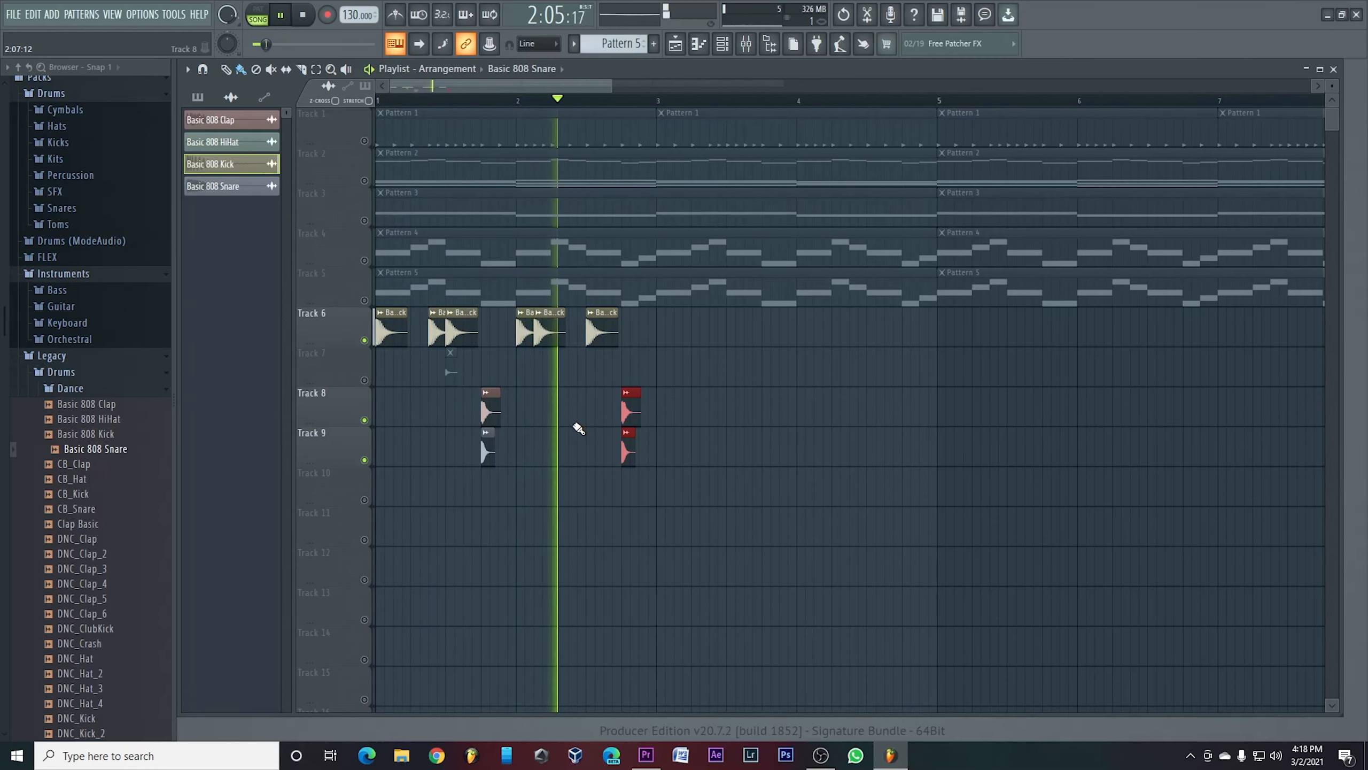
pyautogui.press('space')
pyautogui.moveTo(692, 307); pyautogui.dragTo(372, 458)
pyautogui.hotkey('ctrl', 'b')
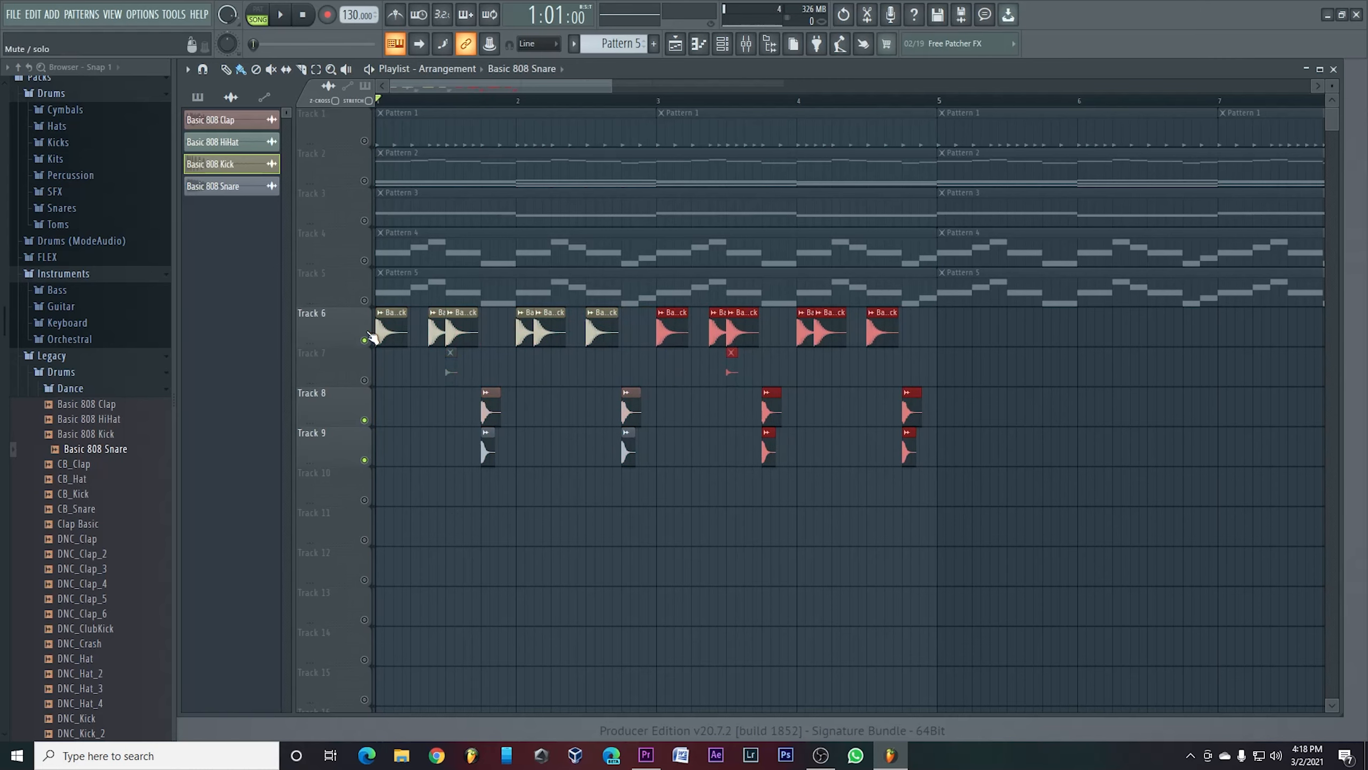
# Step: Solo Track 7 and place Basic 808 HiHat clips through bar 1, with a tightly spaced roll in the first half of bar 2
pyautogui.moveTo(450, 372); pyautogui.dragTo(411, 373)
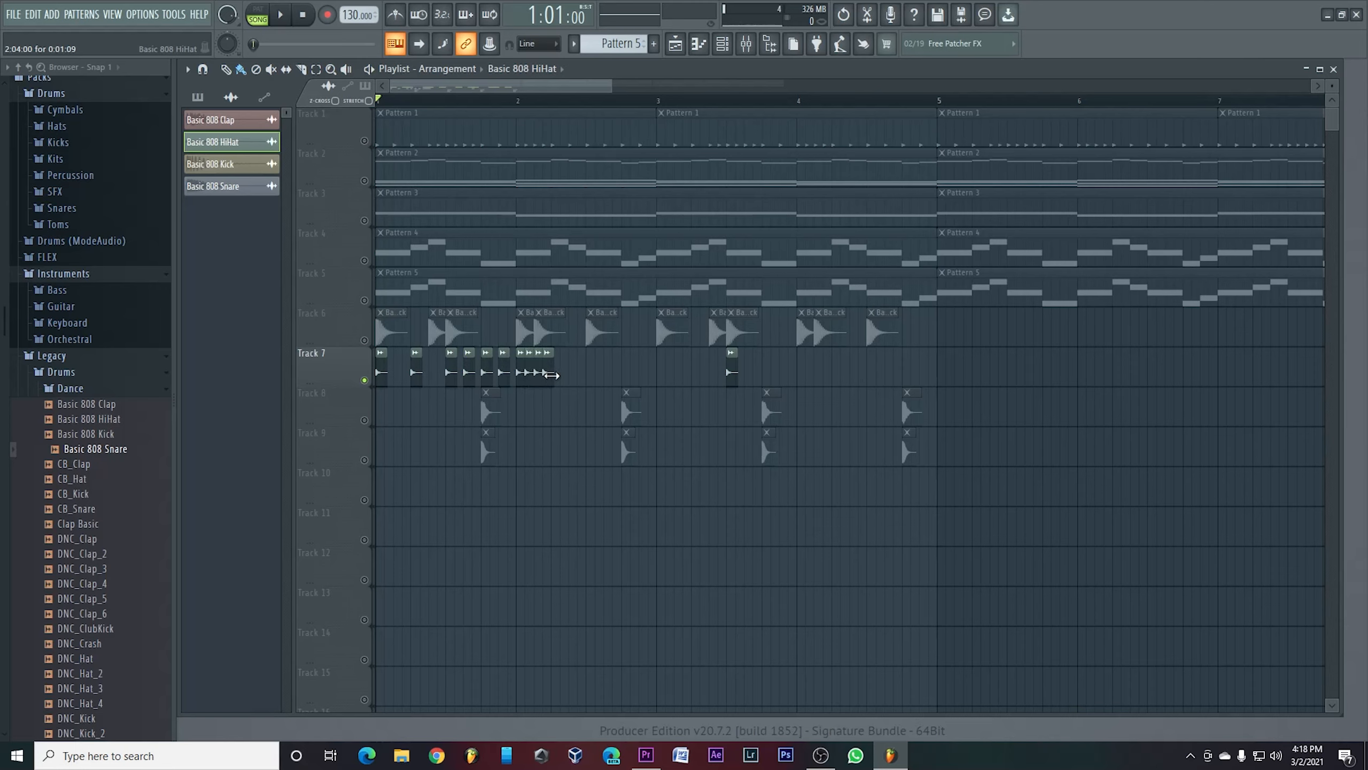
pyautogui.press('space')
pyautogui.press('space')
pyautogui.moveTo(574, 372)
pyautogui.mouseDown()
pyautogui.moveTo(522, 372)
pyautogui.moveTo(558, 373)
pyautogui.mouseUp()
pyautogui.hotkey('ctrl', 'z')
pyautogui.hotkey('ctrl', 'z')
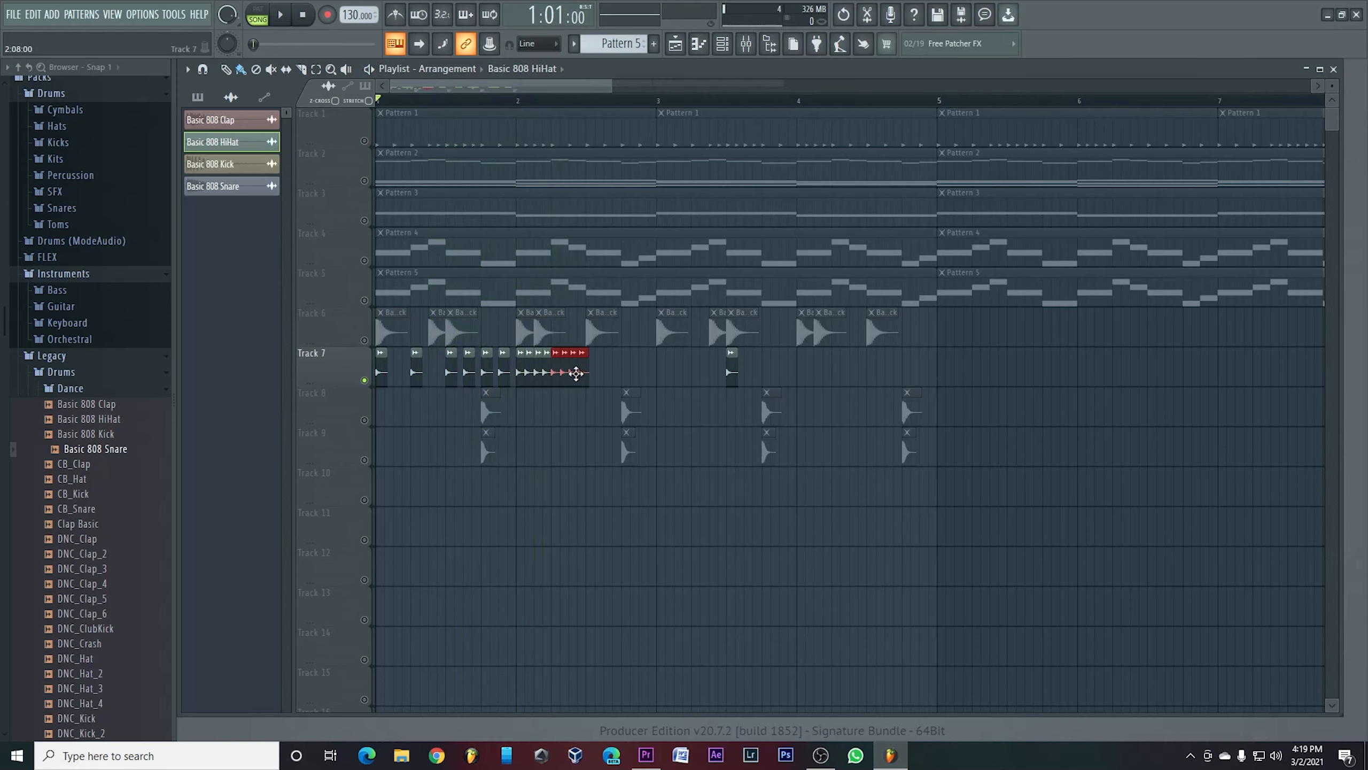
pyautogui.press('space')
pyautogui.press('space')
# Step: Complete the hi-hats to the end of bar 2 and duplicate the two-bar hi-hat sequence into bars 3 and 4
pyautogui.moveTo(434, 356)
pyautogui.mouseDown()
pyautogui.moveTo(526, 381)
pyautogui.moveTo(649, 370)
pyautogui.moveTo(382, 379)
pyautogui.mouseUp()
pyautogui.press('space')
pyautogui.press('space')
pyautogui.hotkey('ctrl', 'b')
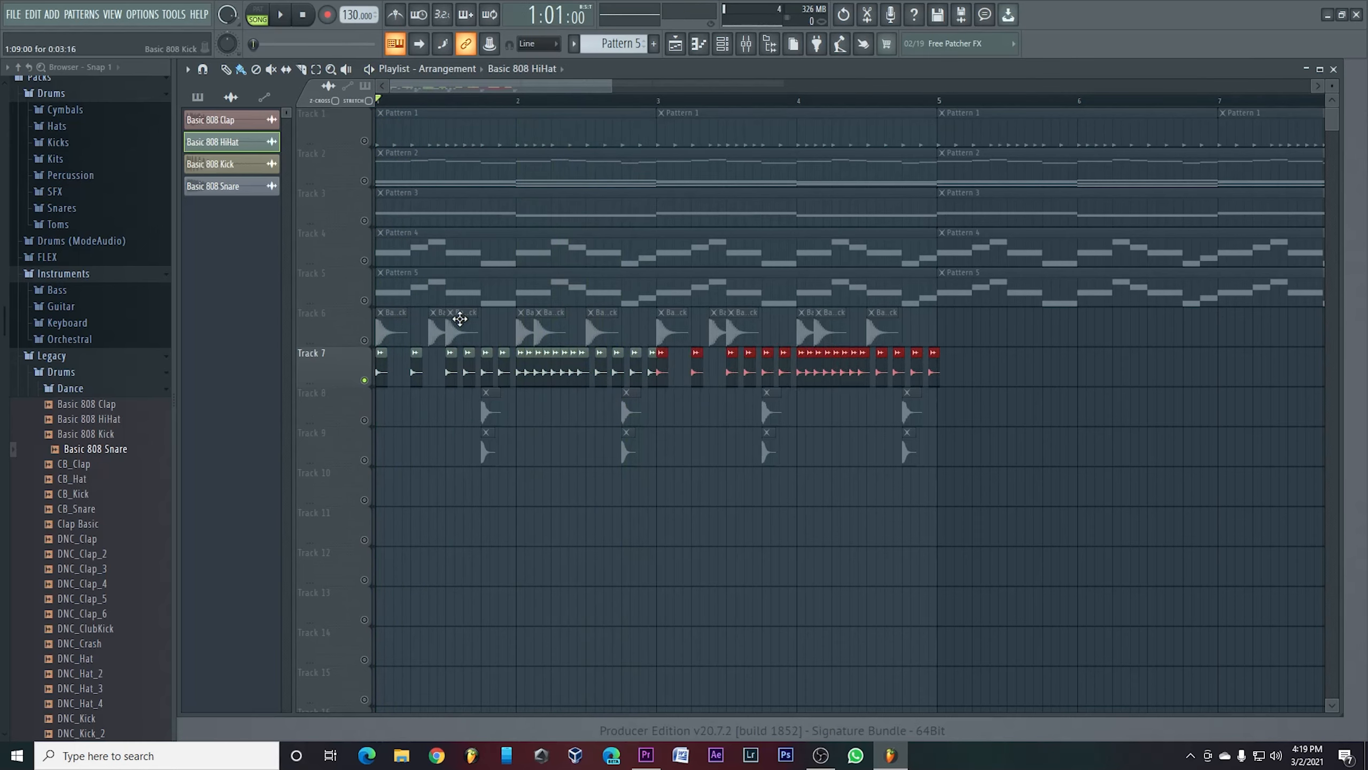
# Step: Unmute Tracks 6, 8 and 9 and play the four-bar 808 drum section together with the hi-hats
pyautogui.click(364, 340)
pyautogui.click(365, 421)
pyautogui.click(365, 460)
pyautogui.press('space')
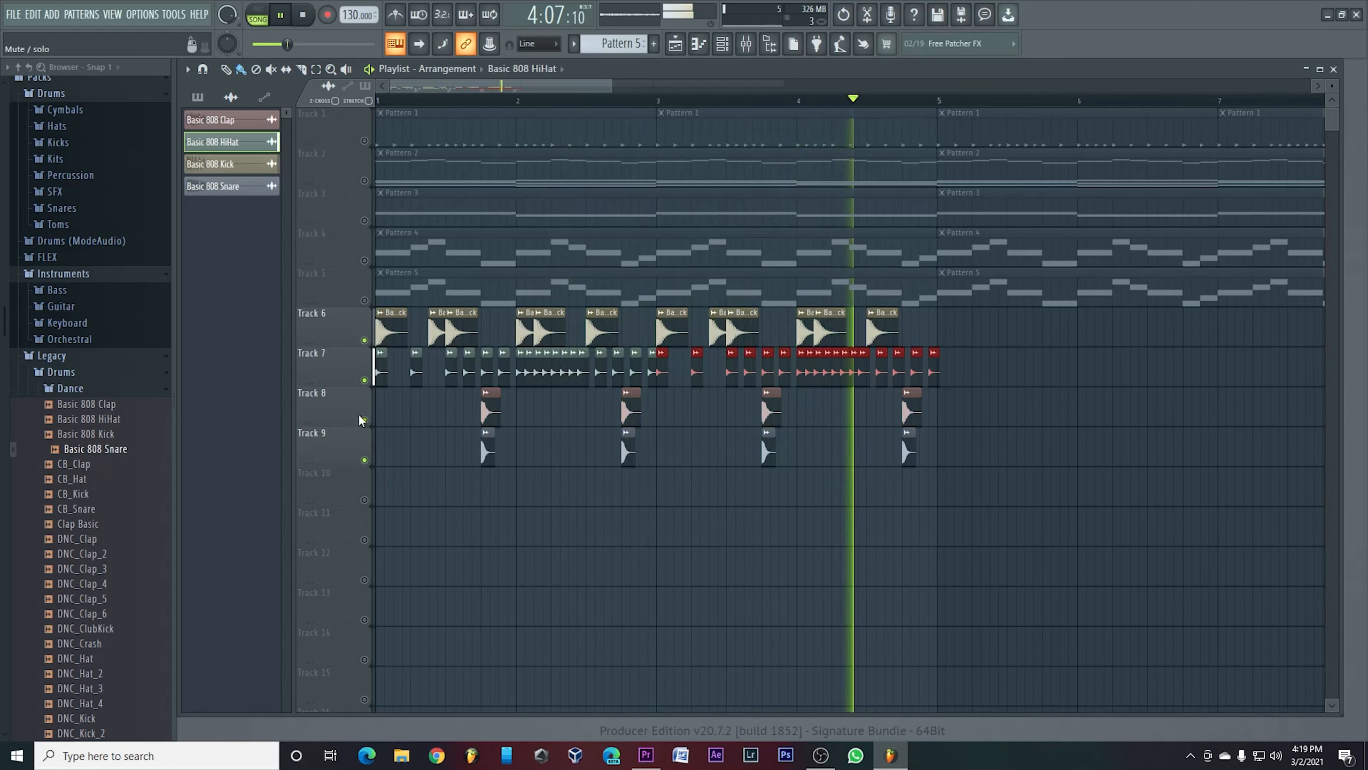
pyautogui.press('space')
# Step: Unmute the pattern tracks, Tracks 1 to 5
pyautogui.scroll(-5, 616, 100)
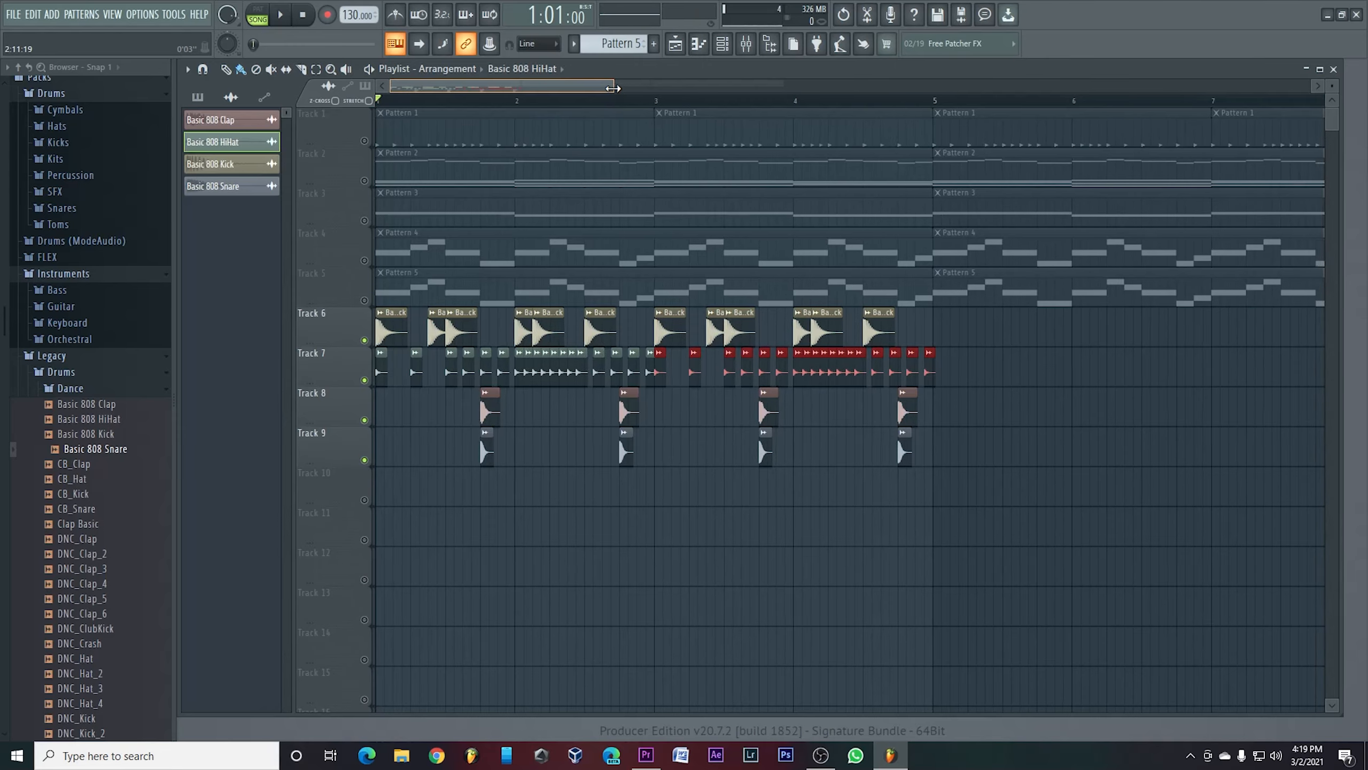
pyautogui.click(366, 140)
pyautogui.click(366, 181)
pyautogui.click(366, 220)
pyautogui.click(366, 260)
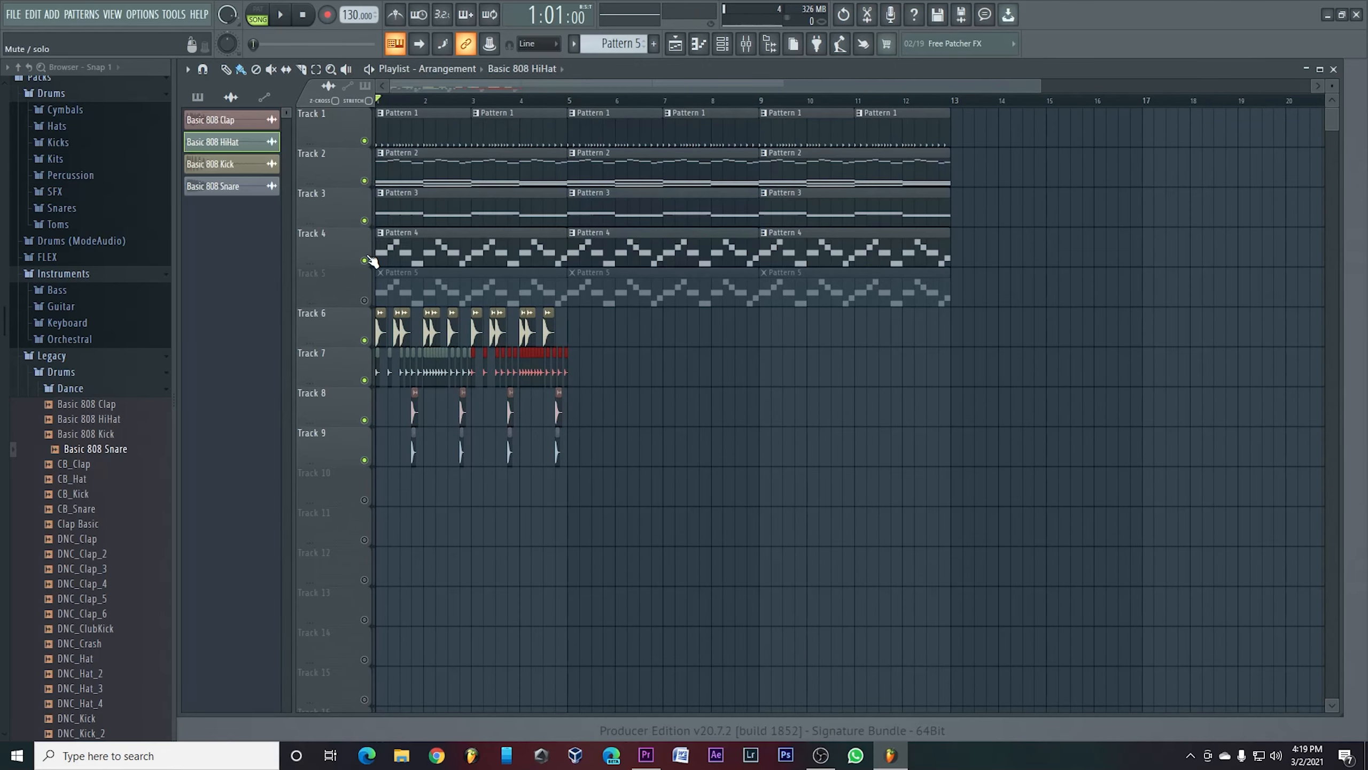
pyautogui.click(364, 301)
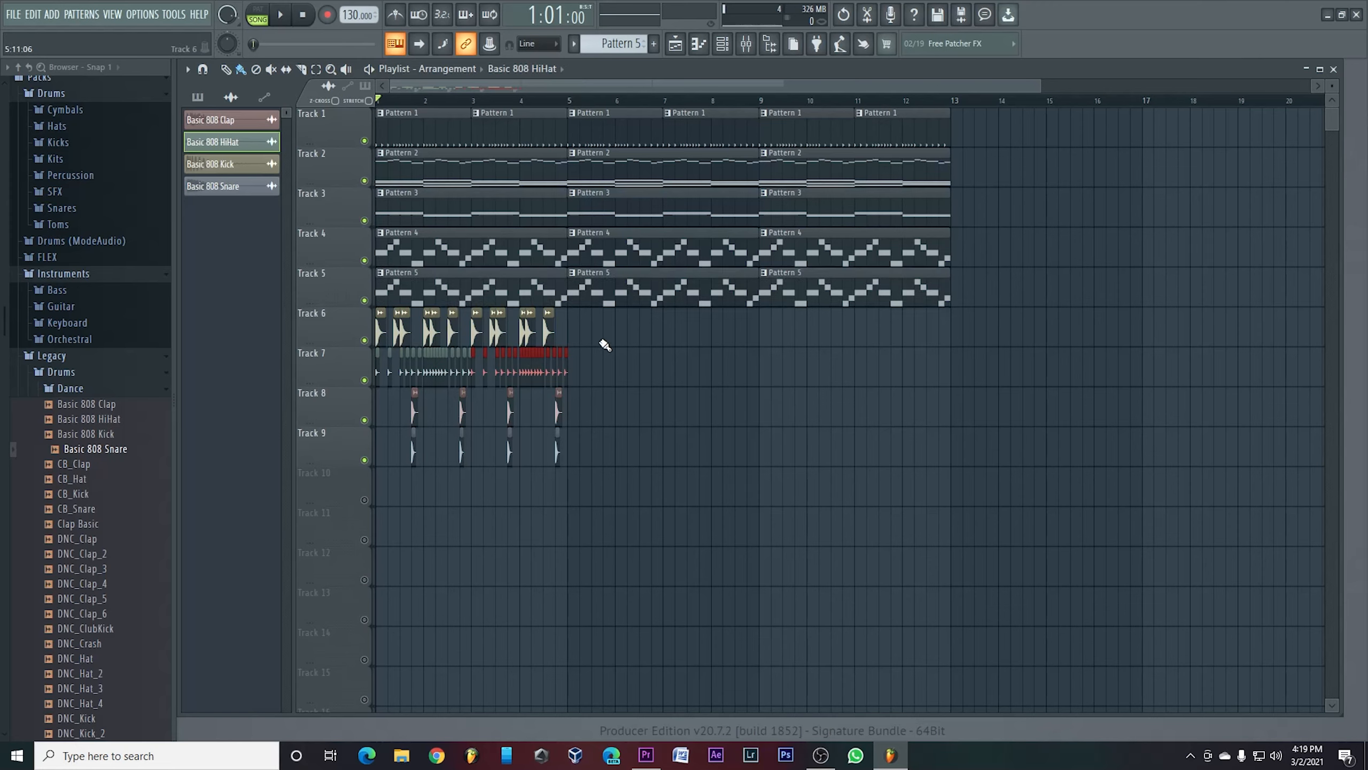
# Step: Repeat the four-bar 808 drum clips on Tracks 6 to 9 through bar 12, delete the surplus copy beyond it, and play the arrangement
pyautogui.moveTo(603, 307); pyautogui.dragTo(357, 459)
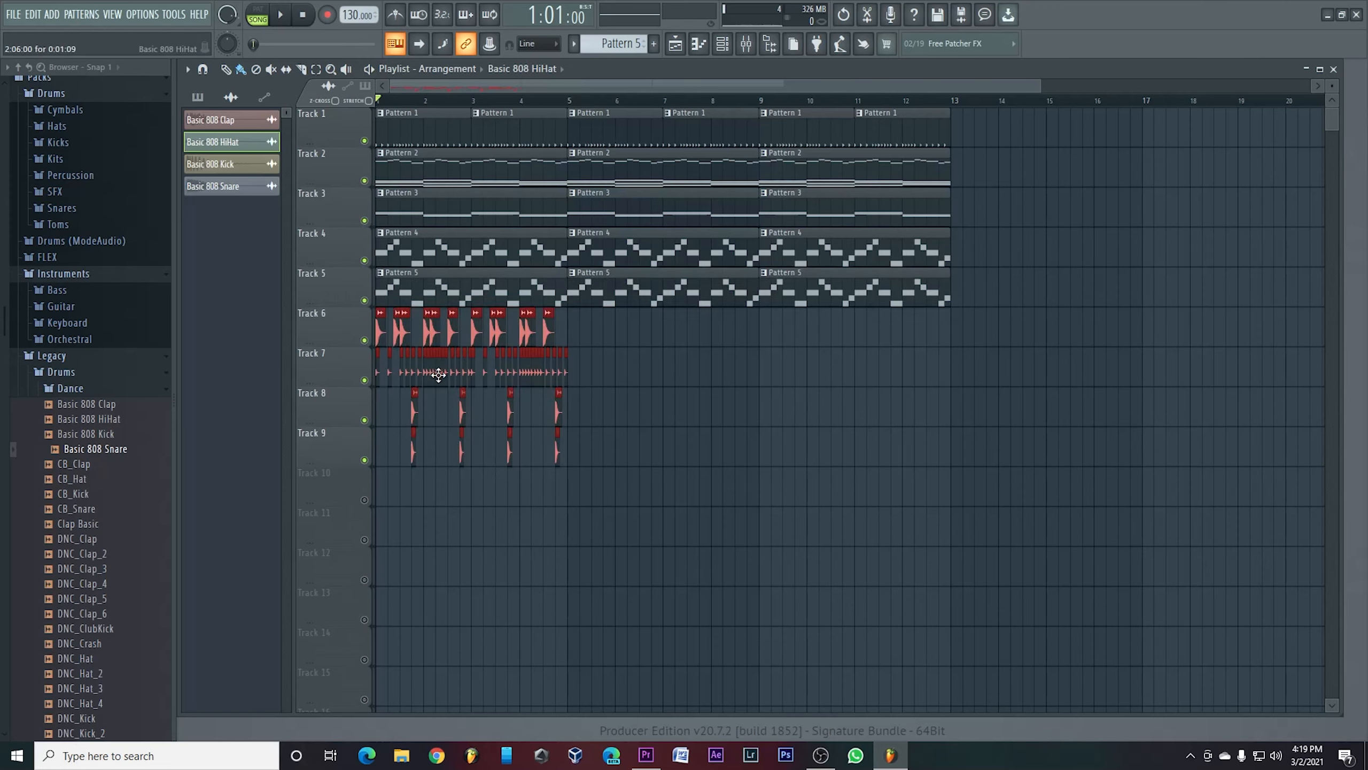
pyautogui.moveTo(438, 374)
pyautogui.mouseDown()
pyautogui.moveTo(673, 374)
pyautogui.moveTo(619, 374)
pyautogui.moveTo(631, 377)
pyautogui.mouseUp()
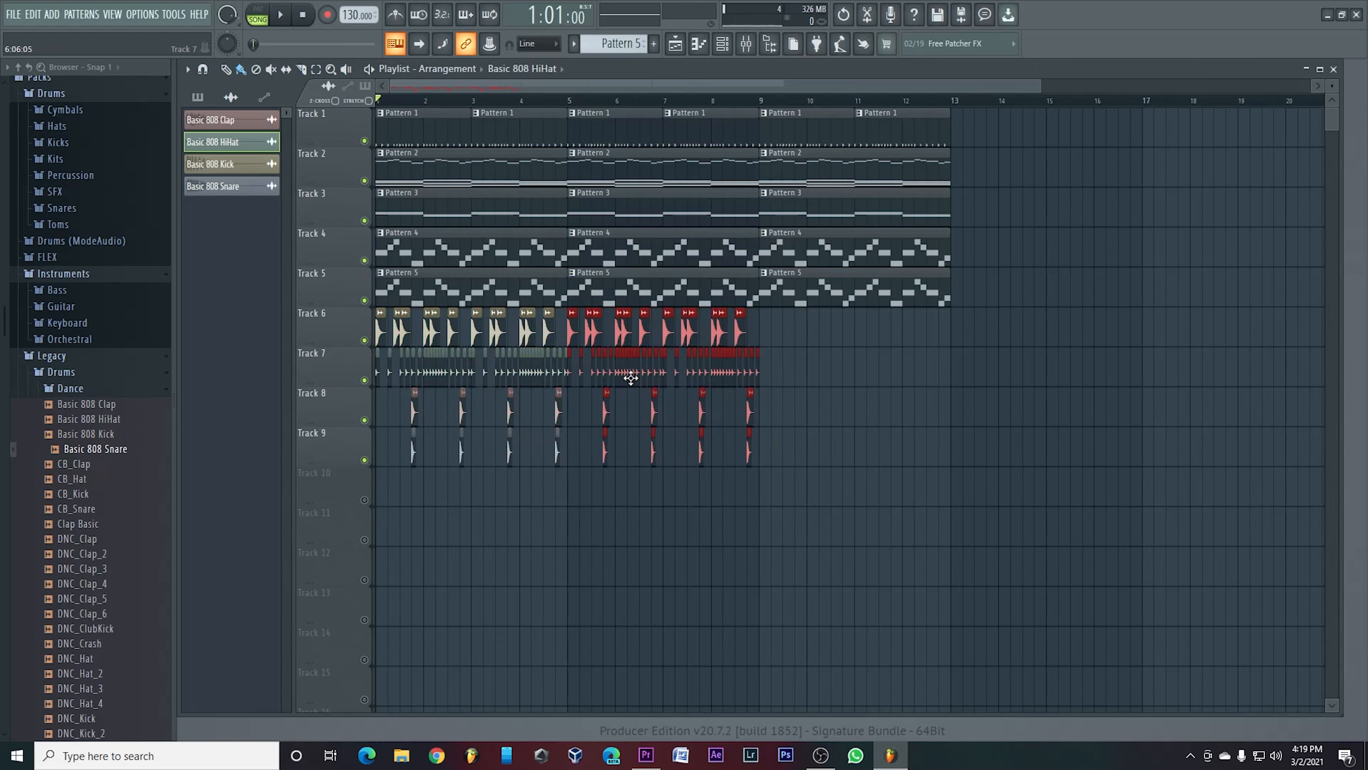
pyautogui.moveTo(829, 333); pyautogui.dragTo(324, 458)
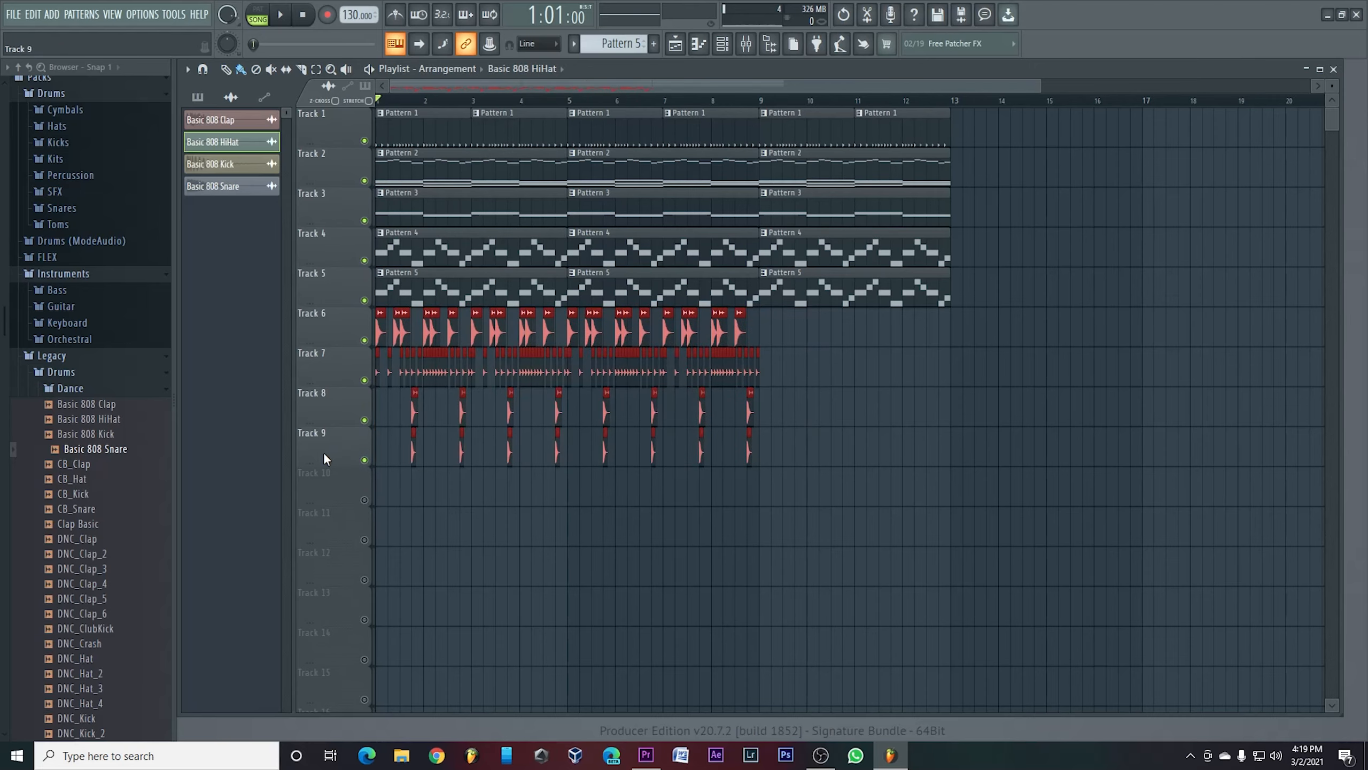
pyautogui.moveTo(435, 374)
pyautogui.mouseDown()
pyautogui.moveTo(849, 361)
pyautogui.moveTo(821, 365)
pyautogui.mouseUp()
pyautogui.moveTo(1184, 229); pyautogui.dragTo(965, 499)
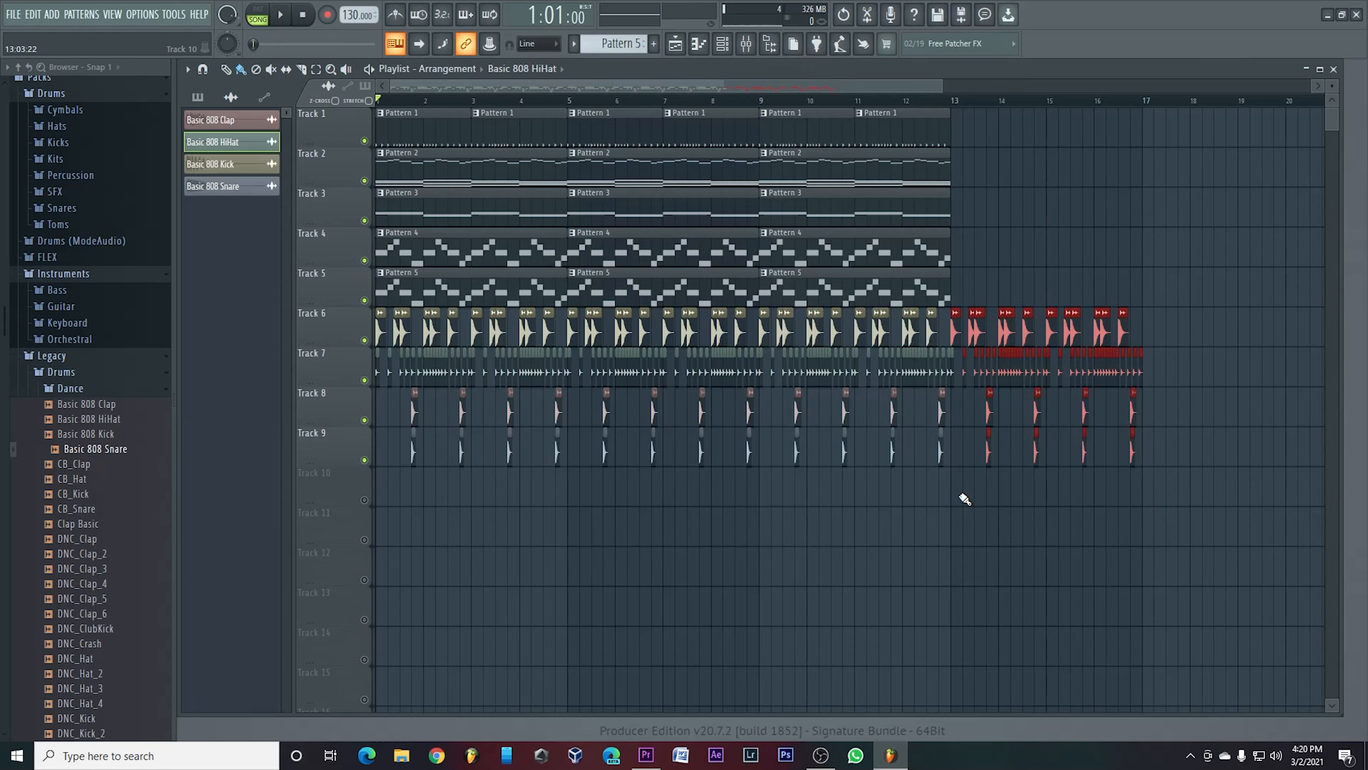
pyautogui.press('Delete')
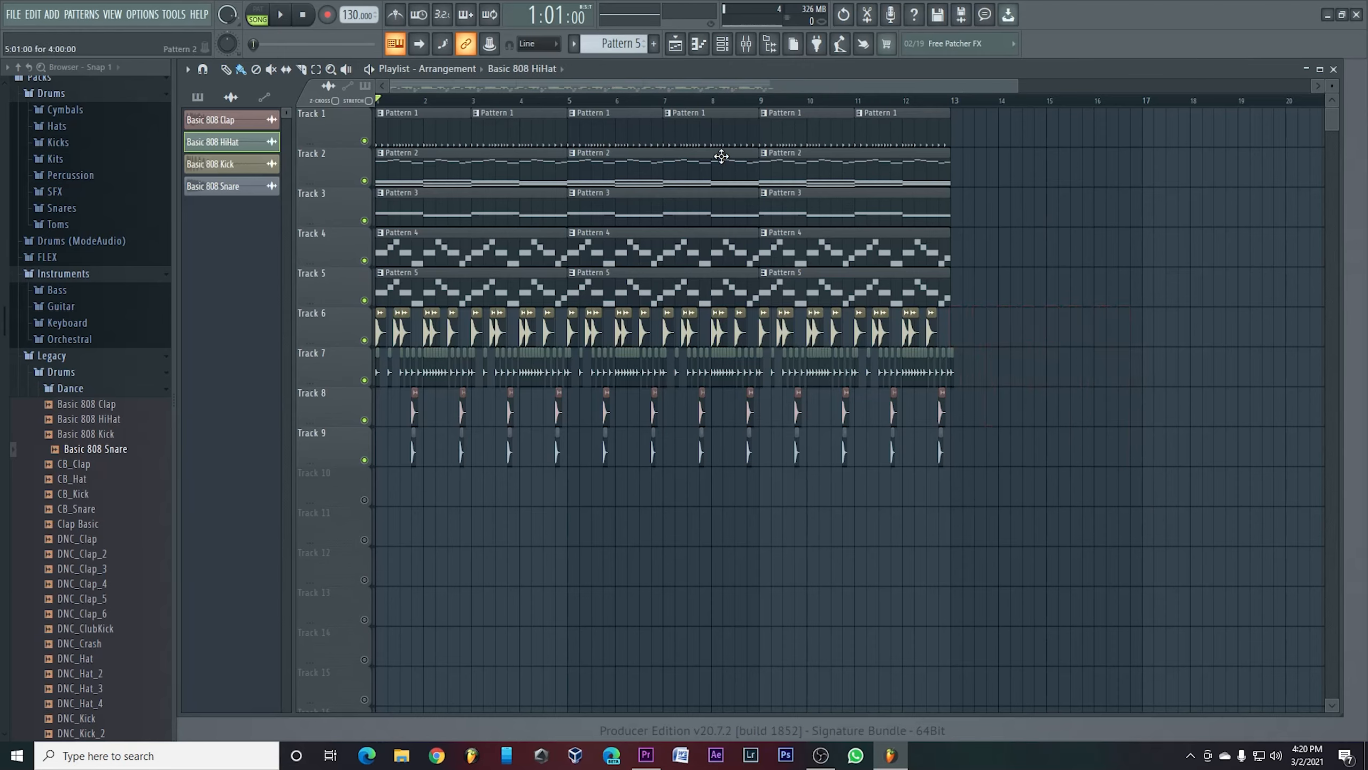
pyautogui.press('space')
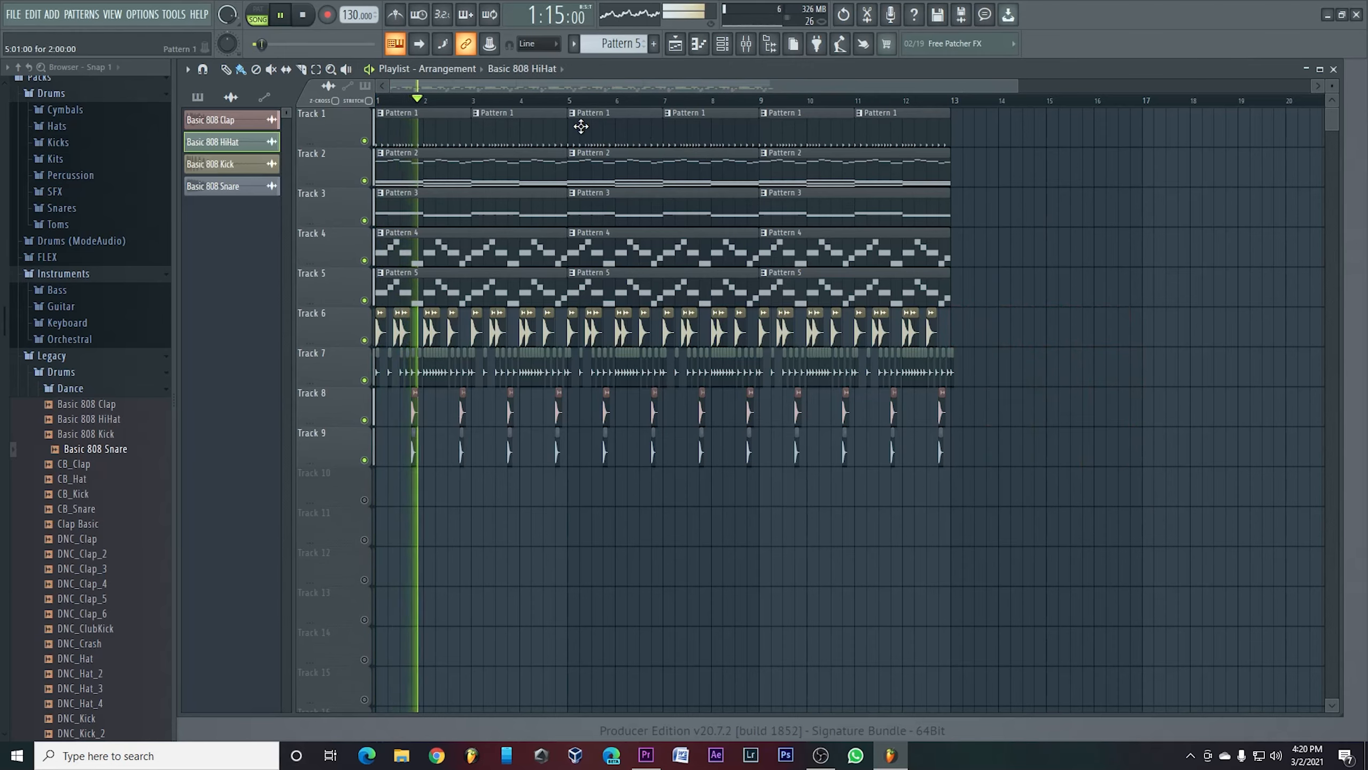
pyautogui.press('space')
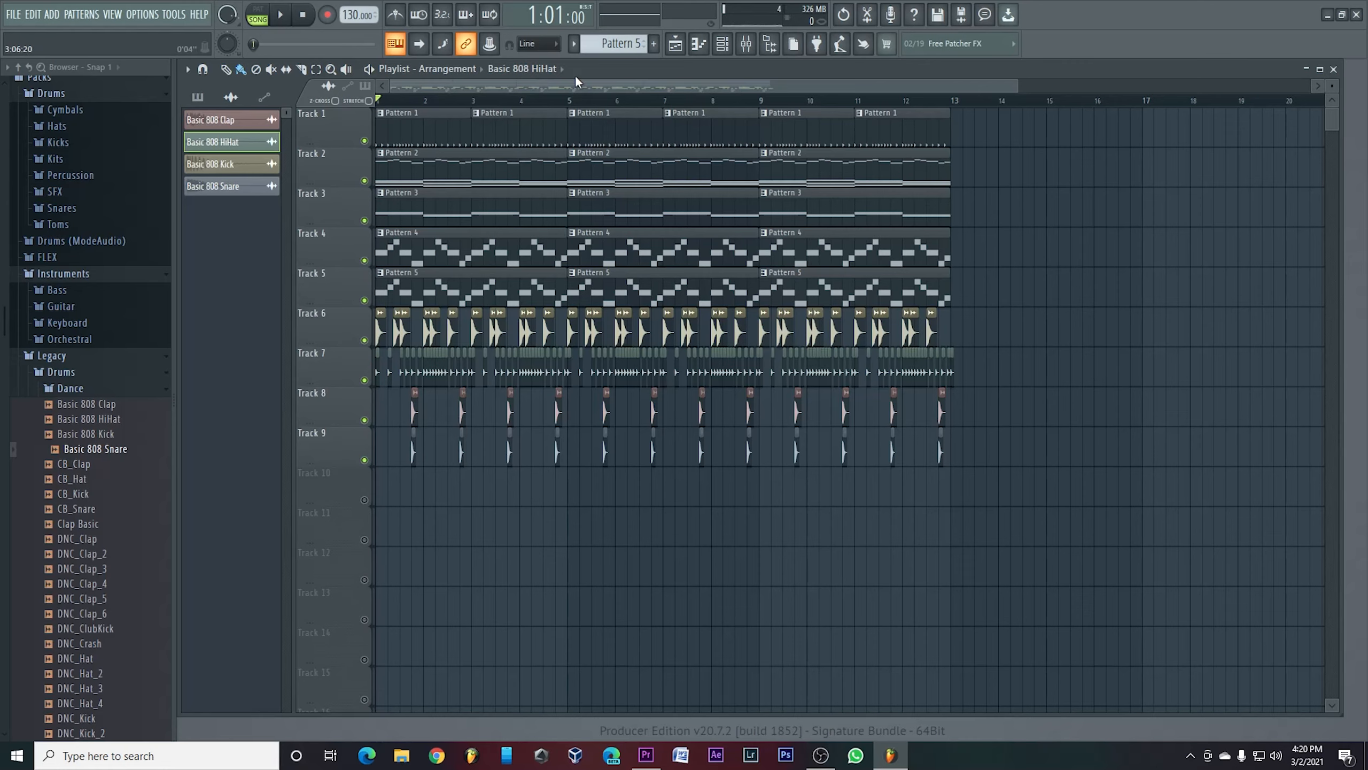
# Step: Lower a drum channel's volume to about 54% in Pattern 1's channel rack and play the arrangement
pyautogui.click(614, 43)
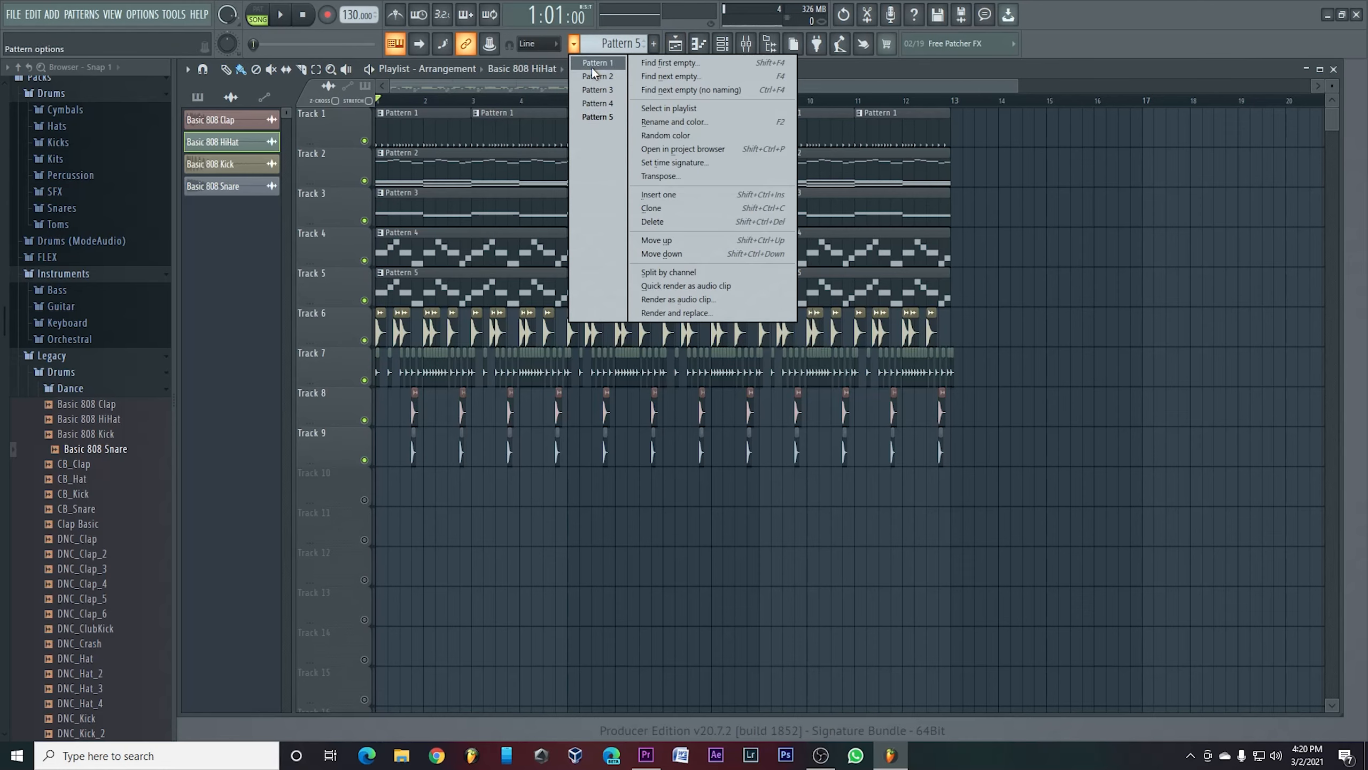
pyautogui.click(599, 63)
pyautogui.click(723, 43)
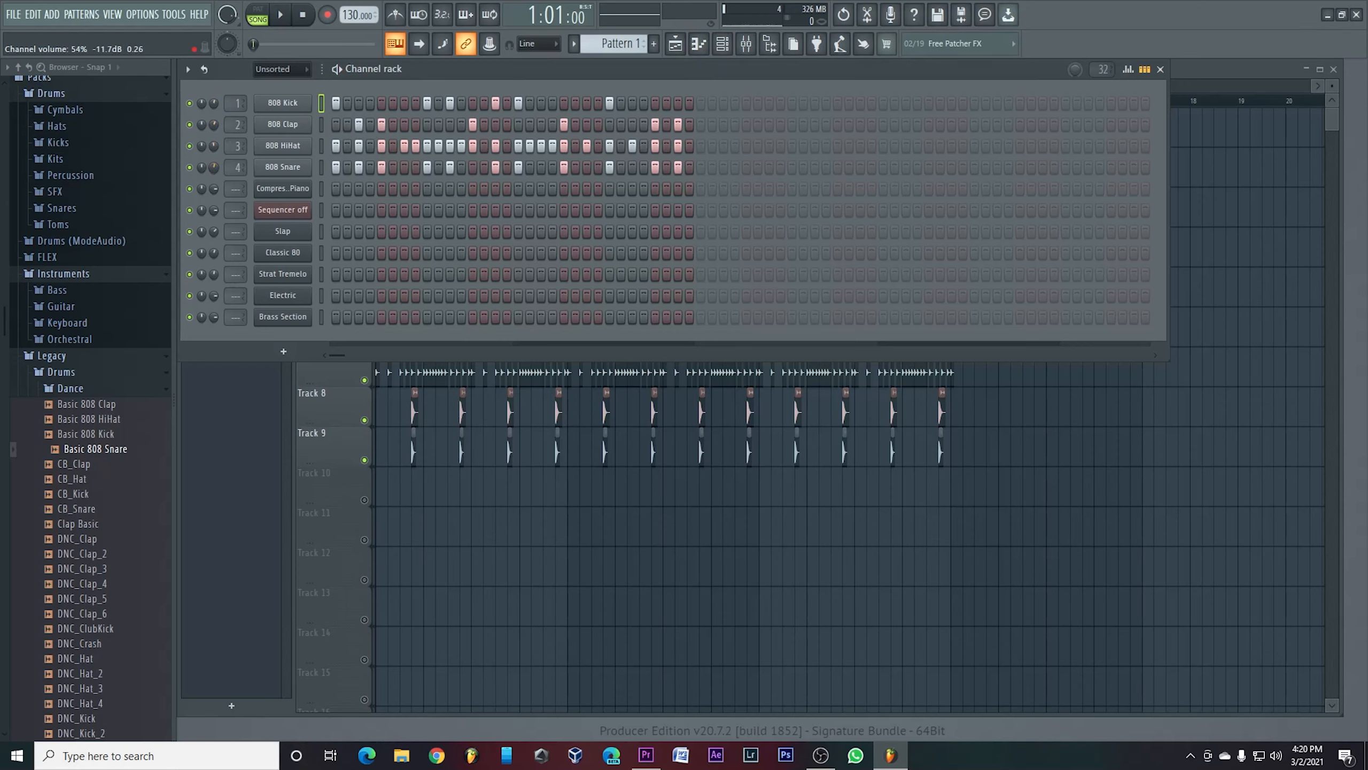
pyautogui.press('space')
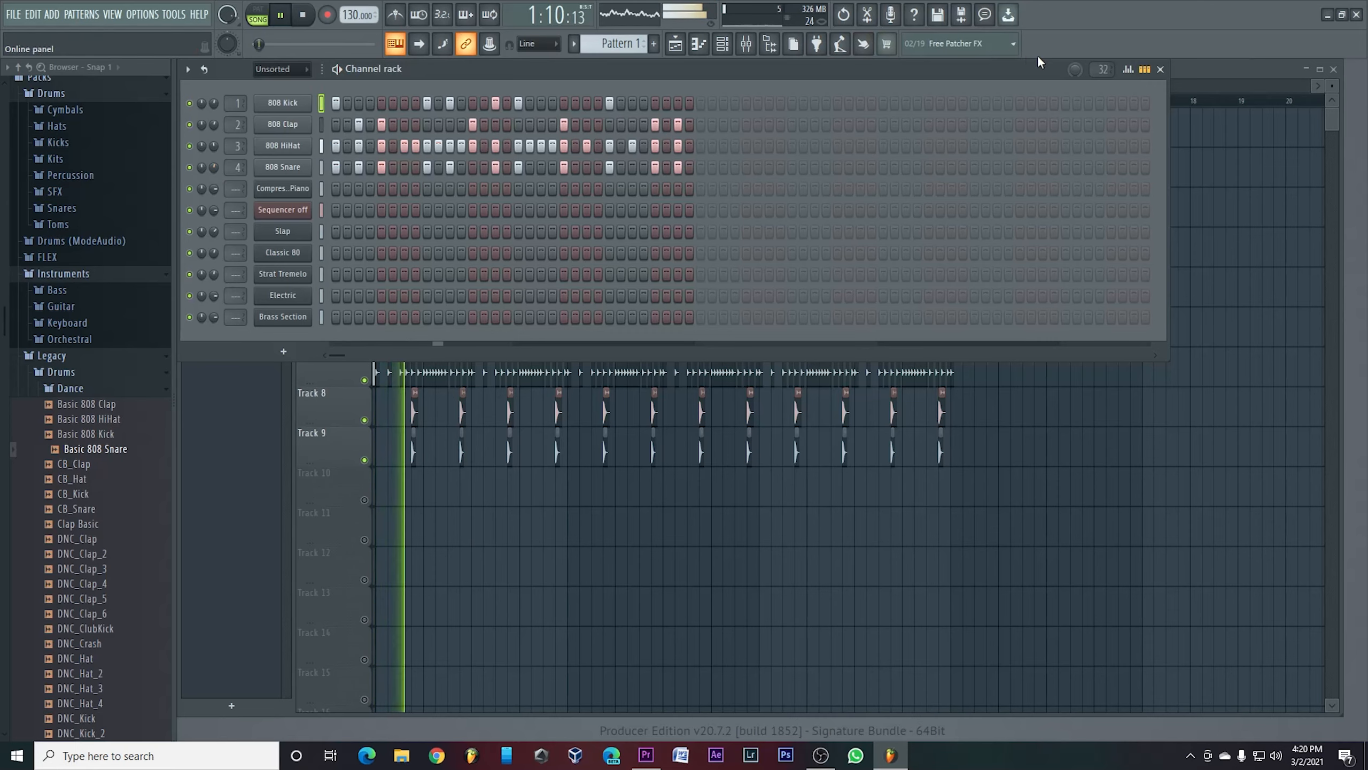
pyautogui.click(1198, 59)
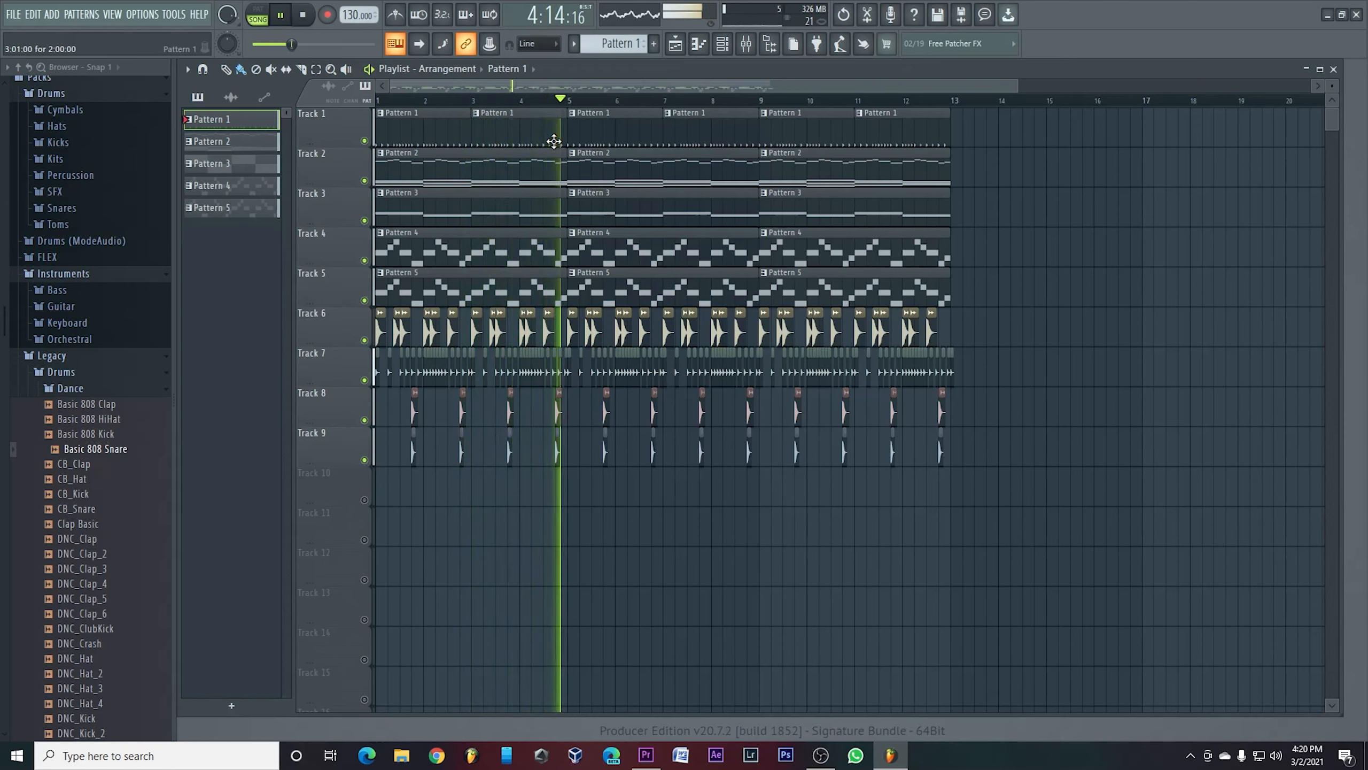
pyautogui.press('space')
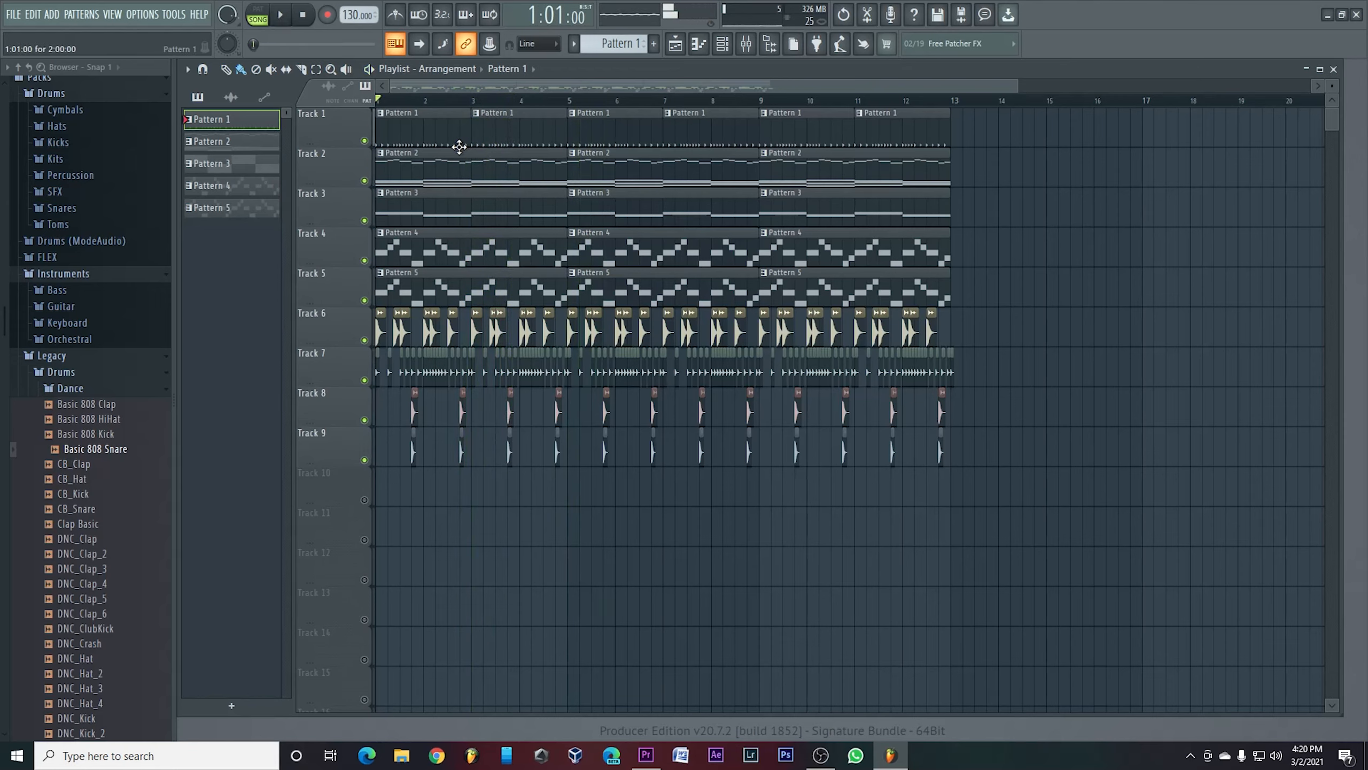
# Step: Move all clips on Tracks 1 to 9 together so that the arrangement starts at bar 13
pyautogui.moveTo(1015, 79); pyautogui.dragTo(1200, 80)
pyautogui.moveTo(976, 139); pyautogui.dragTo(282, 461)
pyautogui.hotkey('shift', 'Right')
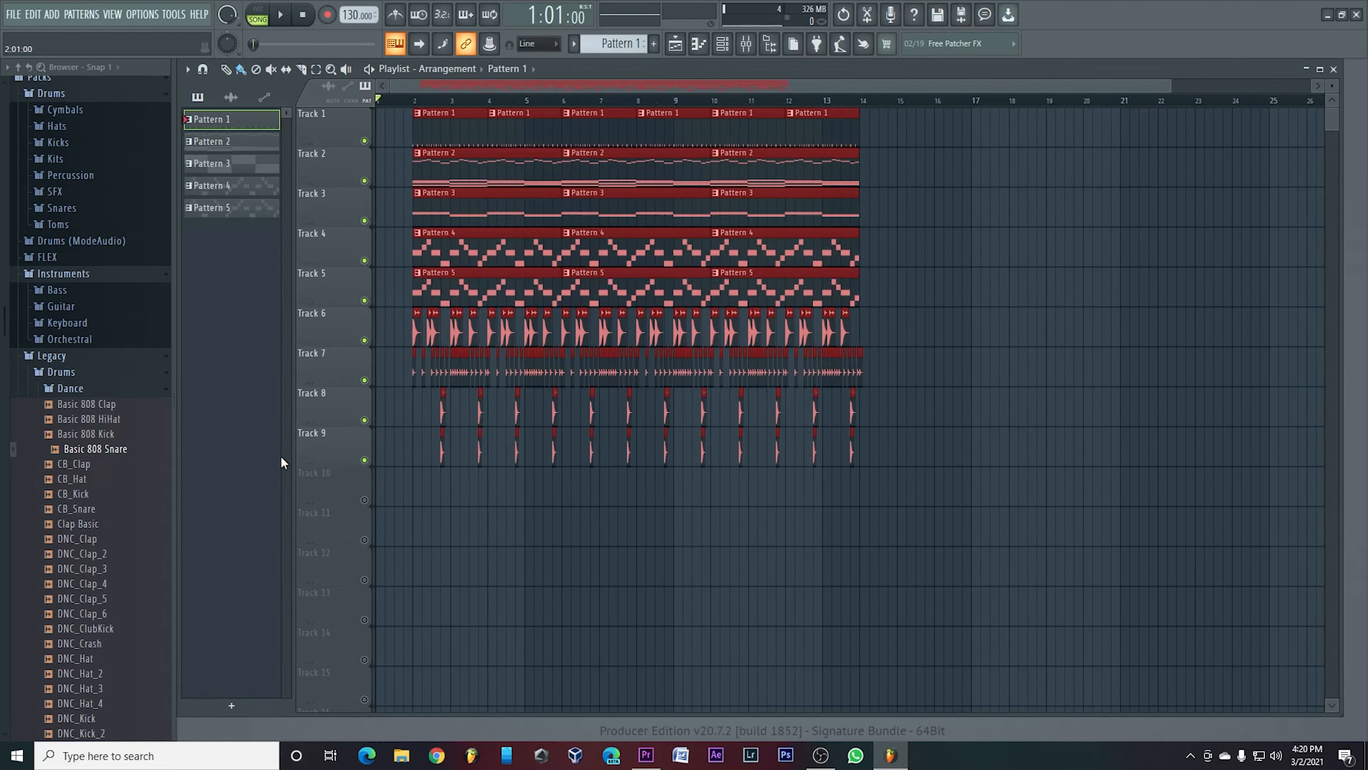
pyautogui.hotkey('shift', 'Right')
pyautogui.hotkey('shift', 'Right')
pyautogui.hotkey('shift', 'Right')
pyautogui.hotkey('shift', 'Right')
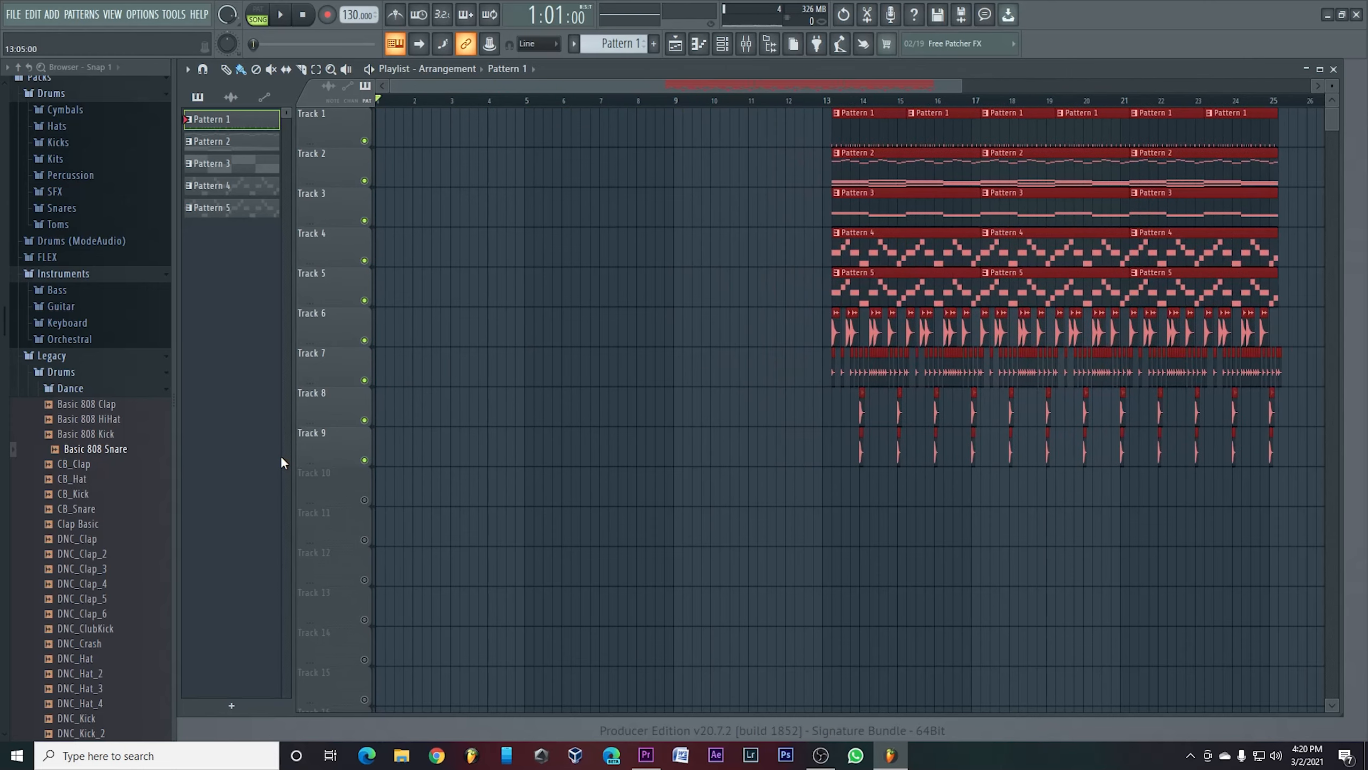
pyautogui.keyDown('ctrl'); pyautogui.click(614, 377); pyautogui.keyUp('ctrl')
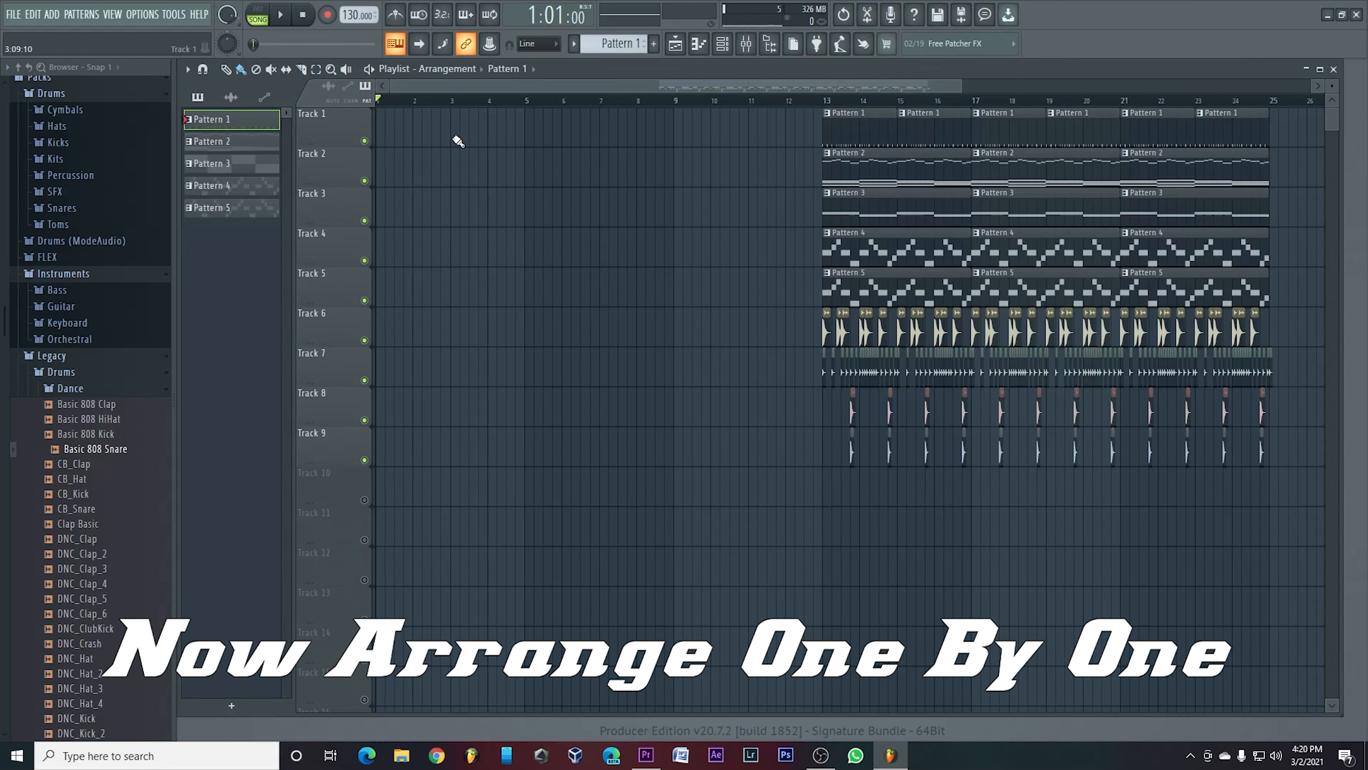
# Step: Place Pattern 2 at bar 1 on Track 2 and play it
pyautogui.moveTo(247, 151); pyautogui.dragTo(376, 172)
pyautogui.press('space')
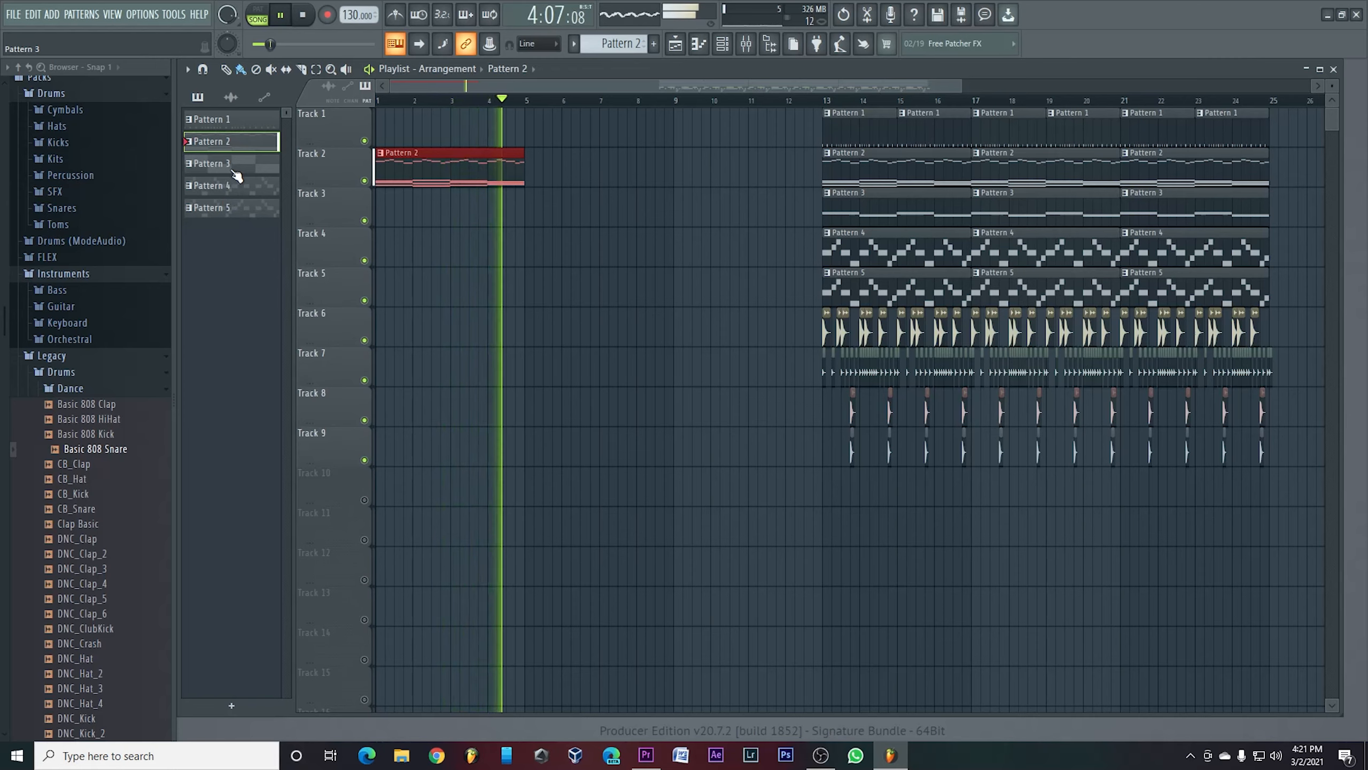
pyautogui.press('space')
# Step: Place Pattern 3 on Track 3 and a copy of Pattern 2 on Track 2 at bar 5, and play from there
pyautogui.moveTo(405, 184); pyautogui.dragTo(454, 171)
pyautogui.click(525, 103)
pyautogui.press('space')
pyautogui.press('space')
pyautogui.moveTo(452, 164); pyautogui.dragTo(583, 161)
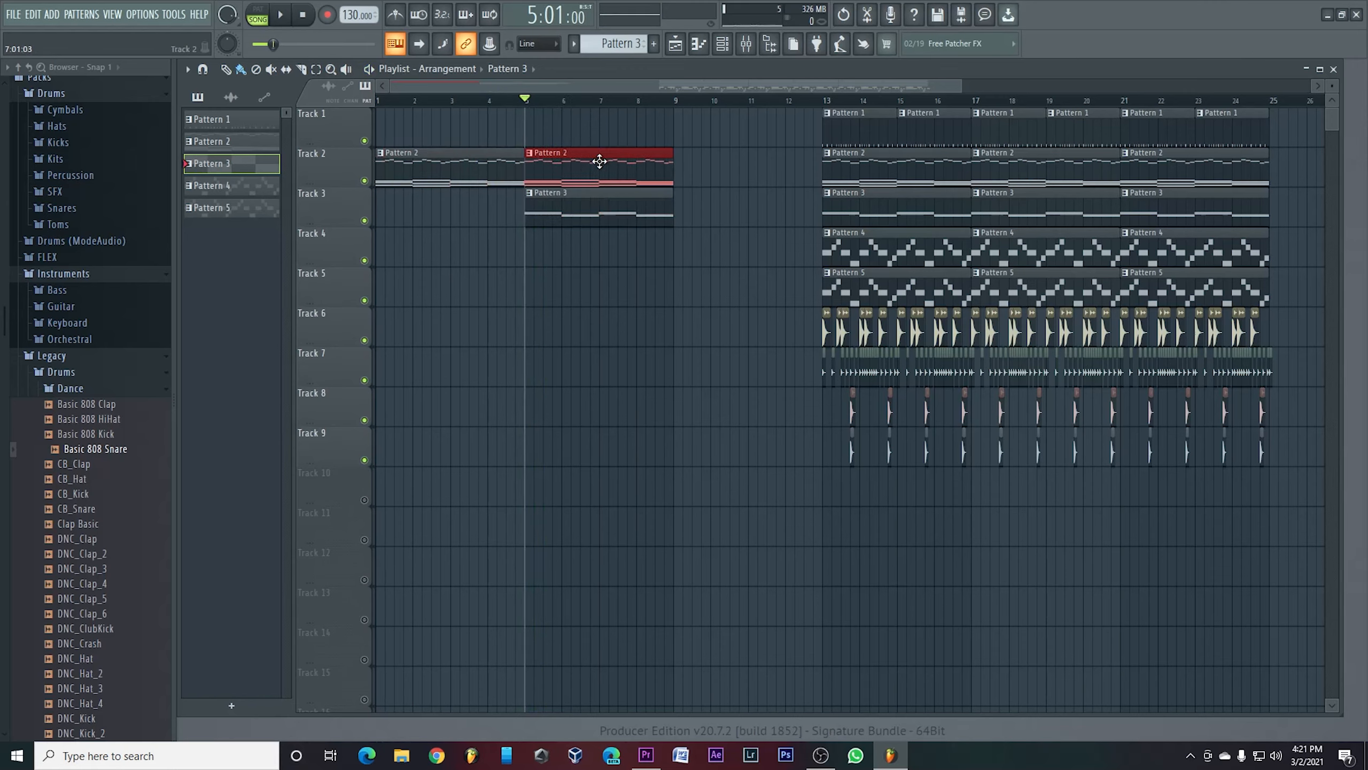
pyautogui.press('space')
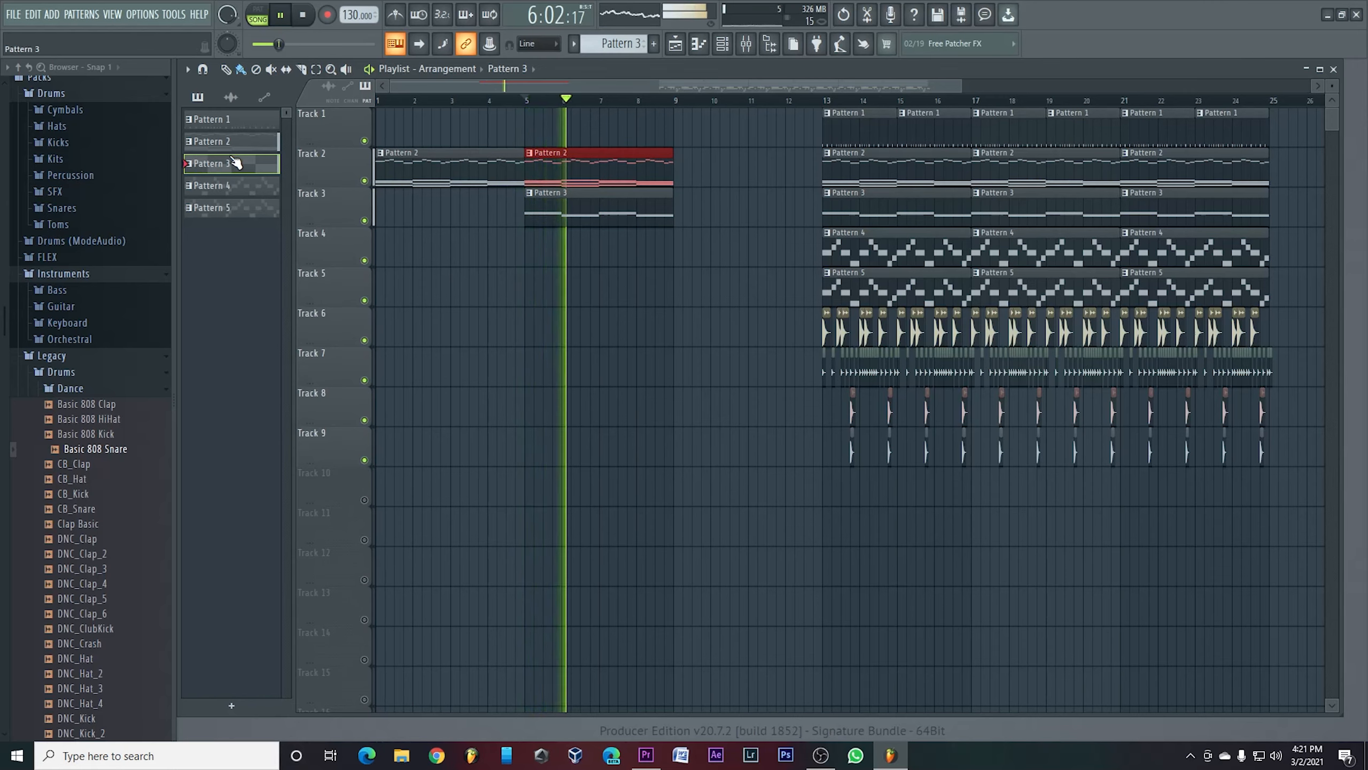
pyautogui.press('space')
# Step: Place Pattern 4 on Track 4 and another Pattern 3 on Track 3 at bar 9, and play the intro
pyautogui.moveTo(230, 187); pyautogui.dragTo(804, 218)
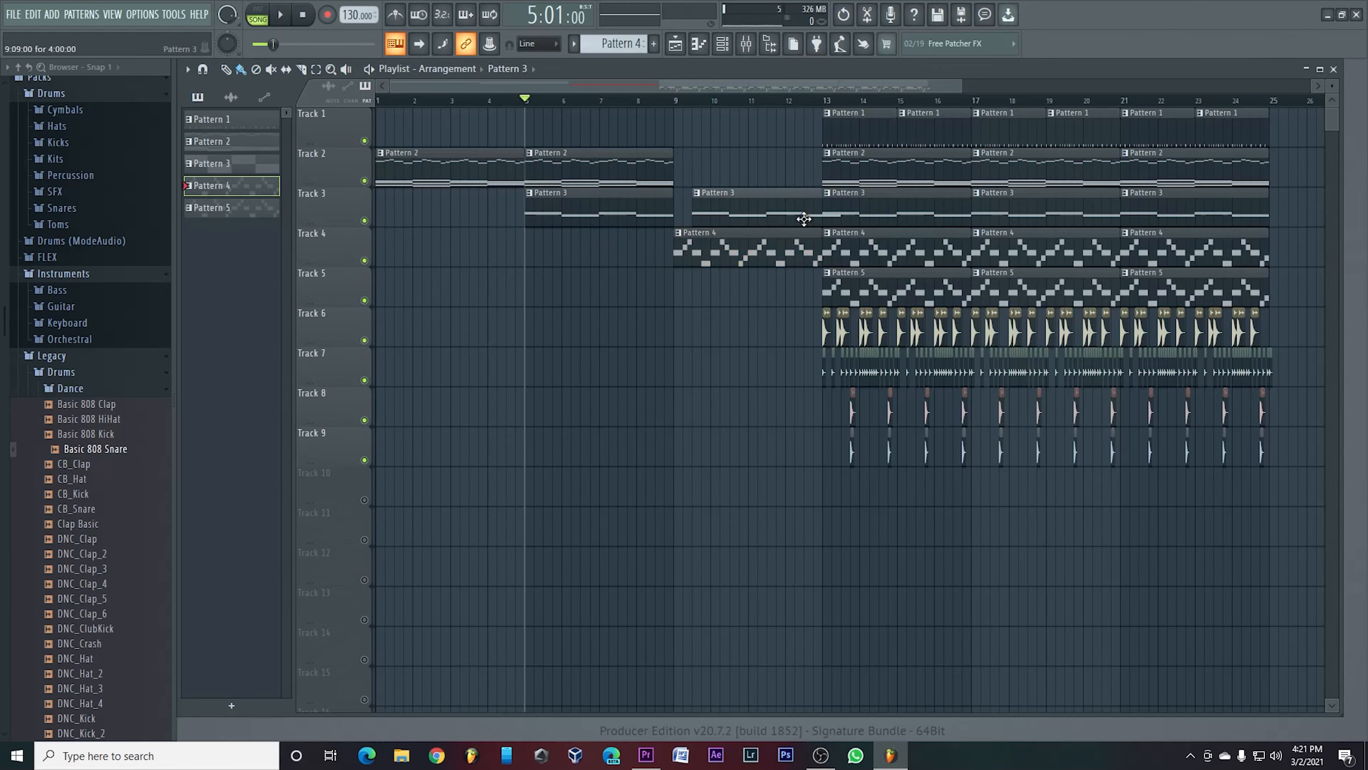
pyautogui.press('space')
# Step: Move the full section on Tracks 1 to 9 from bar 13 so that it starts at bar 17
pyautogui.scroll(-2, 1176, 137)
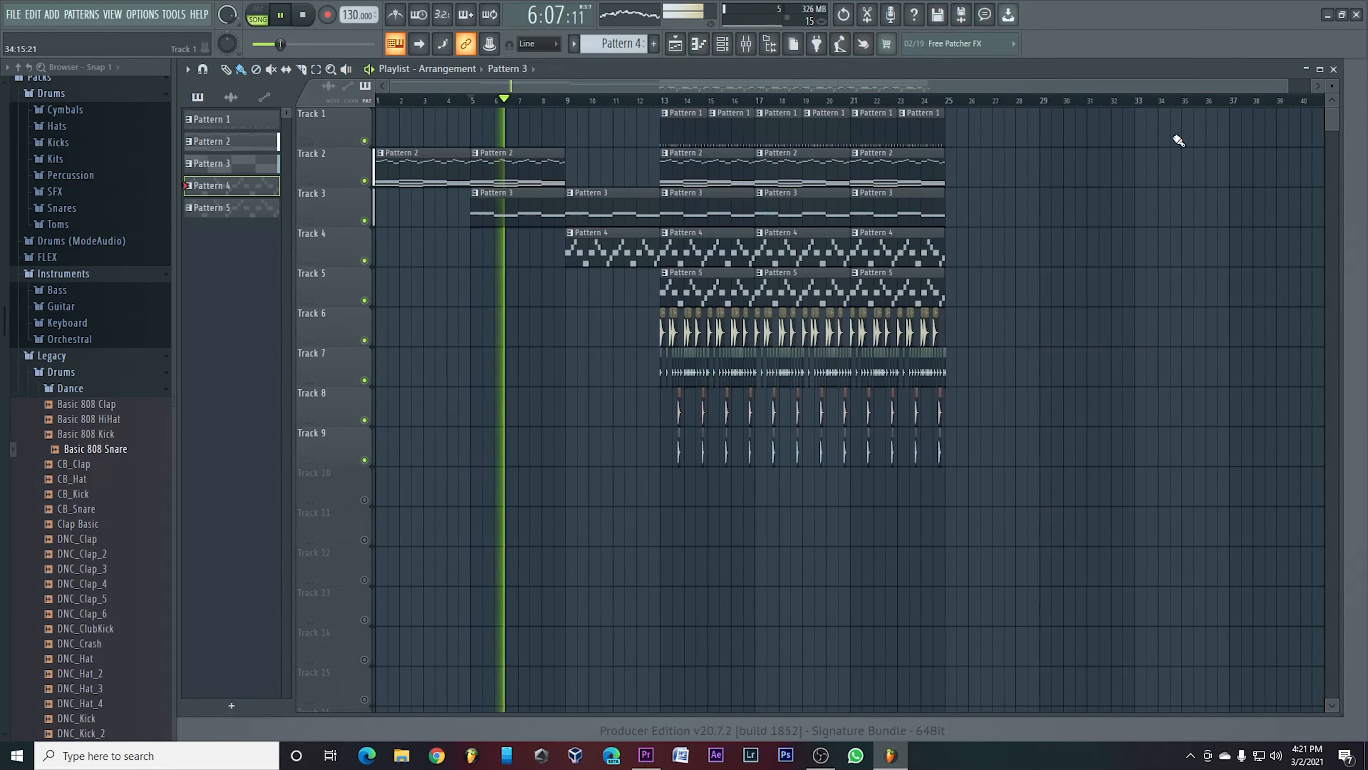
pyautogui.moveTo(1029, 110); pyautogui.dragTo(662, 472)
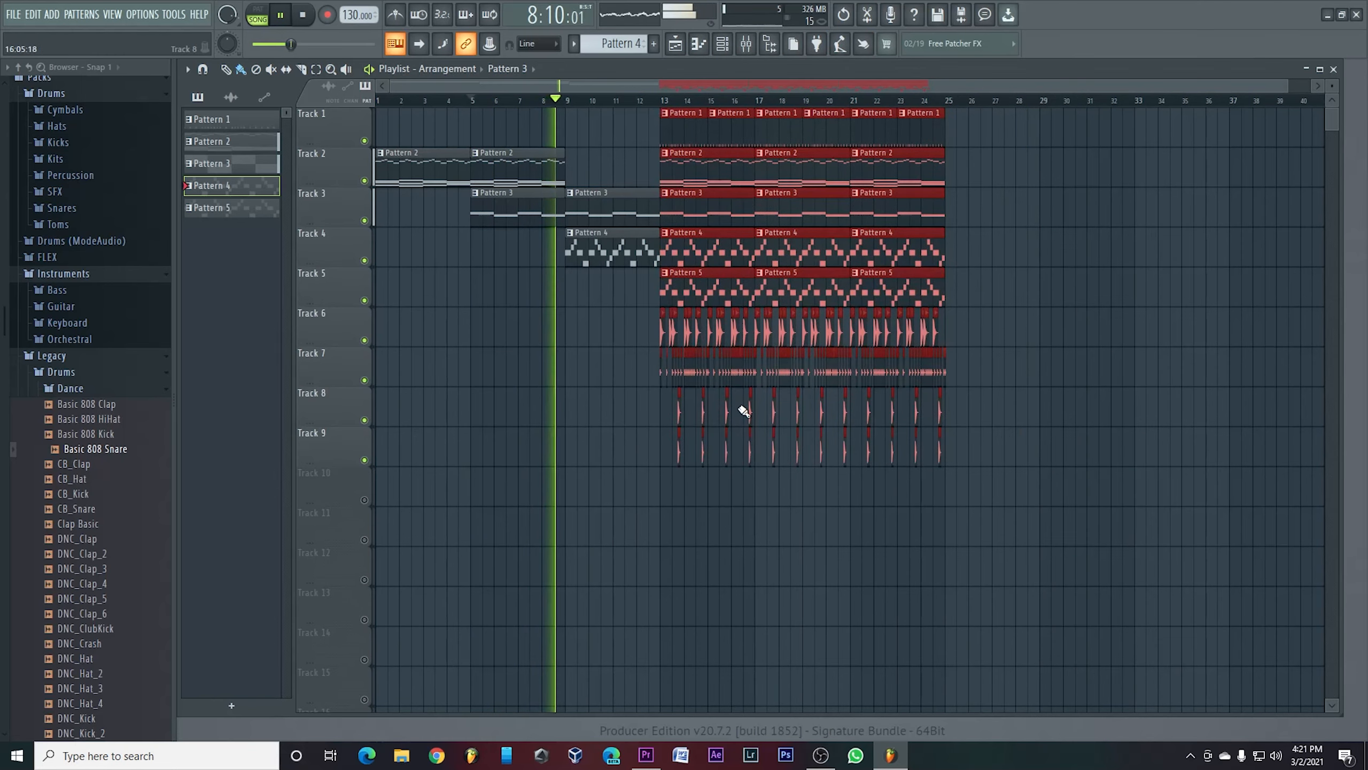
pyautogui.hotkey('shift', 'Right')
pyautogui.hotkey('shift', 'Right')
pyautogui.hotkey('shift', 'Right')
pyautogui.hotkey('shift', 'Right')
pyautogui.hotkey('shift', 'Right')
pyautogui.hotkey('shift', 'Right')
pyautogui.hotkey('shift', 'Right')
pyautogui.hotkey('shift', 'Right')
pyautogui.hotkey('shift', 'Right')
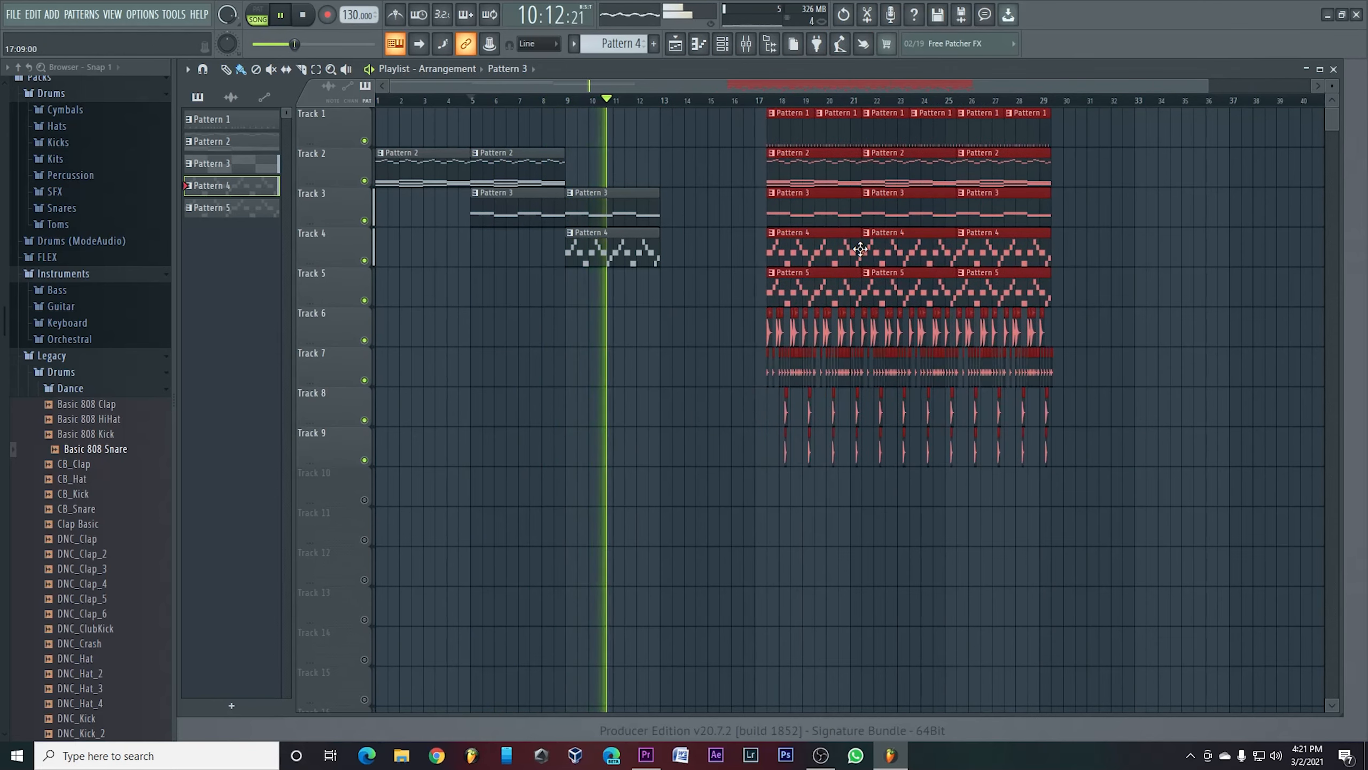
pyautogui.hotkey('shift', 'Left')
pyautogui.press('space')
# Step: Move the intro's Pattern 4 to bar 1 and its first Pattern 2 to bar 9, and play from the start
pyautogui.moveTo(584, 248); pyautogui.dragTo(394, 248)
pyautogui.moveTo(394, 177); pyautogui.dragTo(584, 177)
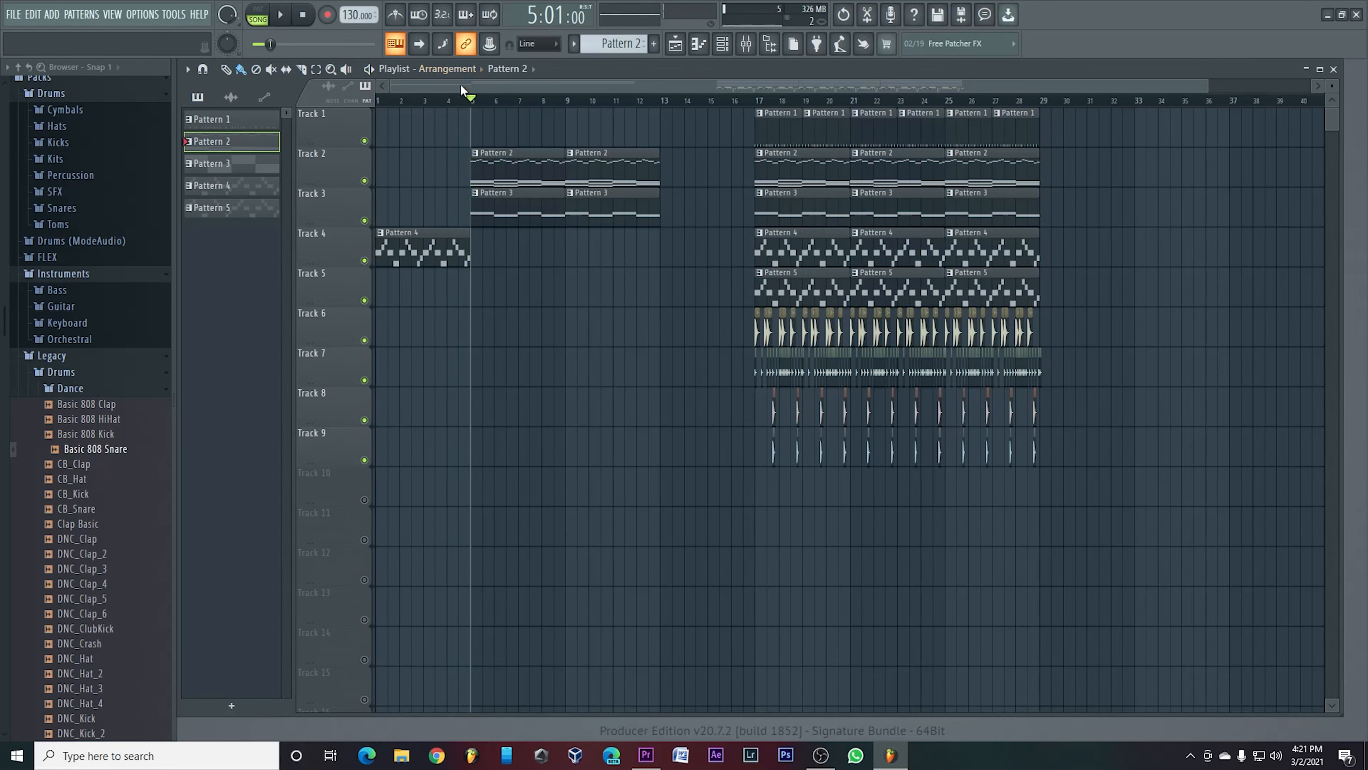
pyautogui.click(379, 100)
pyautogui.press('space')
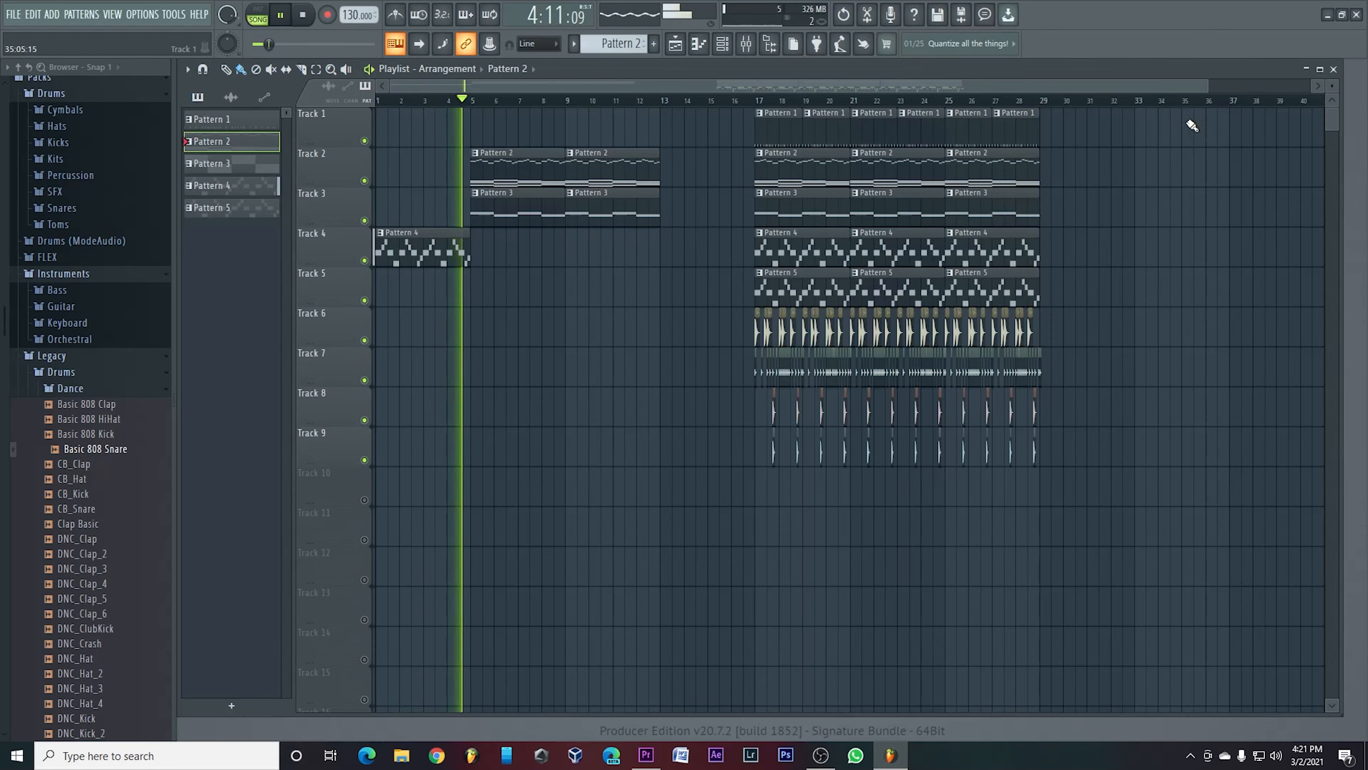
# Step: Move the full section on Tracks 1 to 9 further along so that it starts midway through bar 29, and stop playback
pyautogui.moveTo(1102, 110); pyautogui.dragTo(704, 459)
pyautogui.hotkey('shift', 'Right')
pyautogui.hotkey('shift', 'Right')
pyautogui.hotkey('shift', 'Right')
pyautogui.hotkey('shift', 'Right')
pyautogui.hotkey('shift', 'Right')
pyautogui.hotkey('shift', 'Right')
pyautogui.hotkey('shift', 'Right')
pyautogui.hotkey('shift', 'Right')
pyautogui.hotkey('shift', 'Right')
pyautogui.hotkey('shift', 'Right')
pyautogui.hotkey('shift', 'Right')
pyautogui.hotkey('shift', 'Right')
pyautogui.hotkey('shift', 'Right')
pyautogui.hotkey('shift', 'Right')
pyautogui.hotkey('shift', 'Right')
pyautogui.hotkey('shift', 'Right')
pyautogui.hotkey('shift', 'Right')
pyautogui.hotkey('shift', 'Right')
pyautogui.hotkey('shift', 'Right')
pyautogui.hotkey('shift', 'Right')
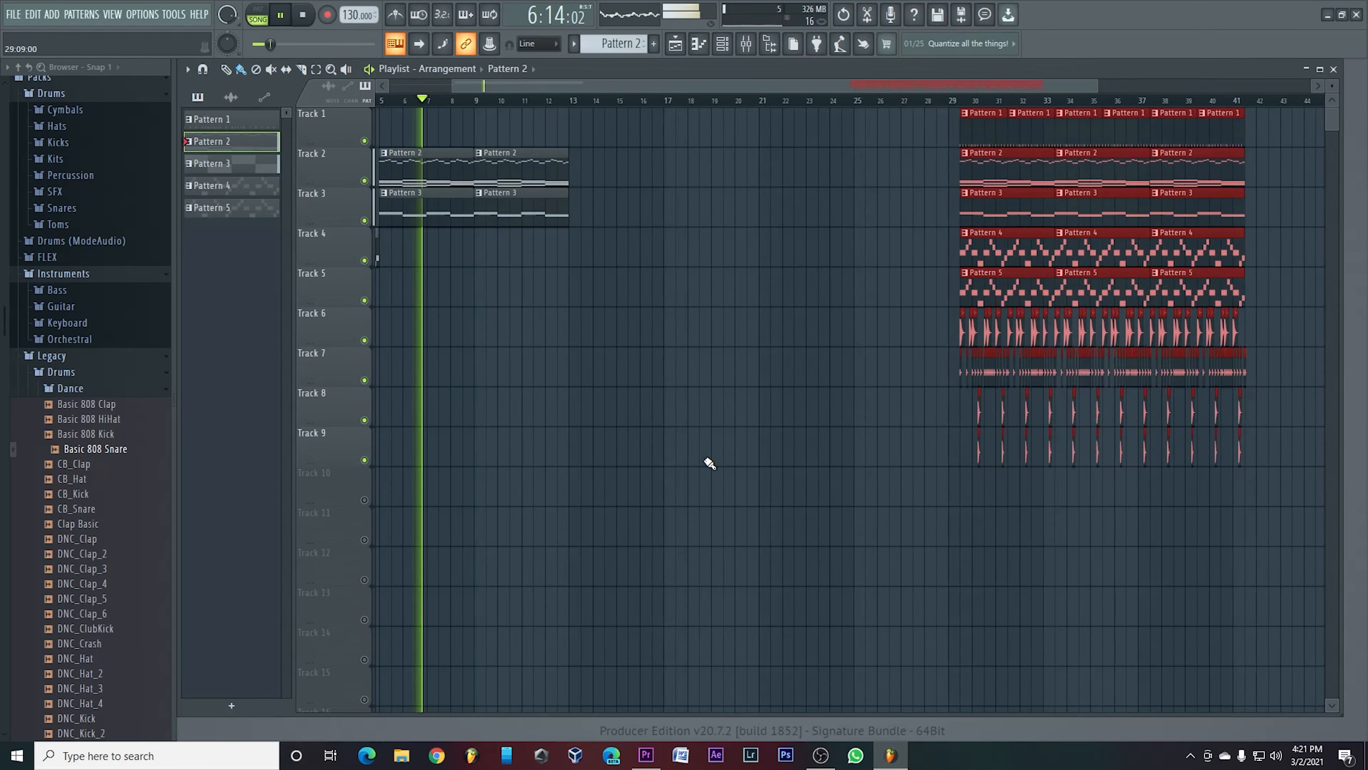
pyautogui.press('space')
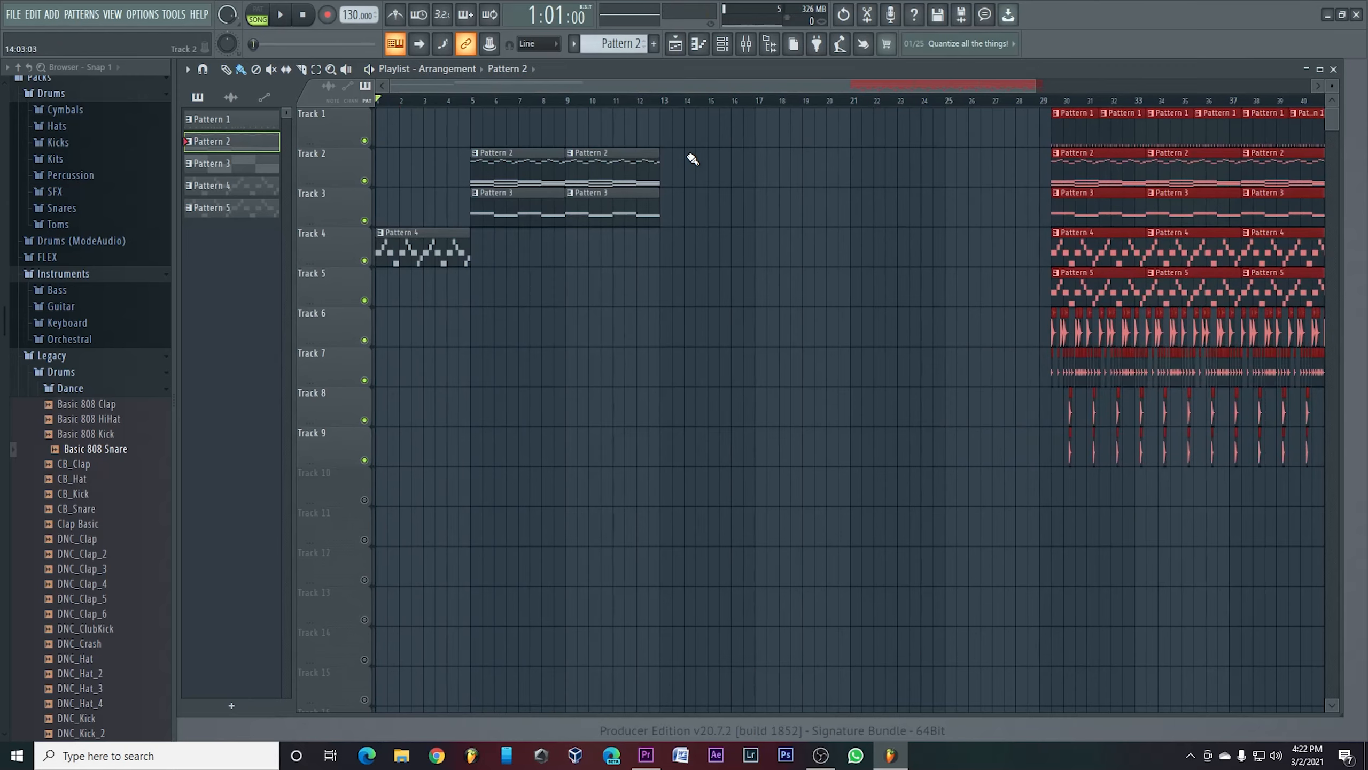
# Step: Move the intro clips on Tracks 2 and 3 to start at bar 9, and repeat Pattern 4 on Track 4 through bar 16
pyautogui.moveTo(692, 159); pyautogui.dragTo(471, 227)
pyautogui.moveTo(525, 161); pyautogui.dragTo(611, 168)
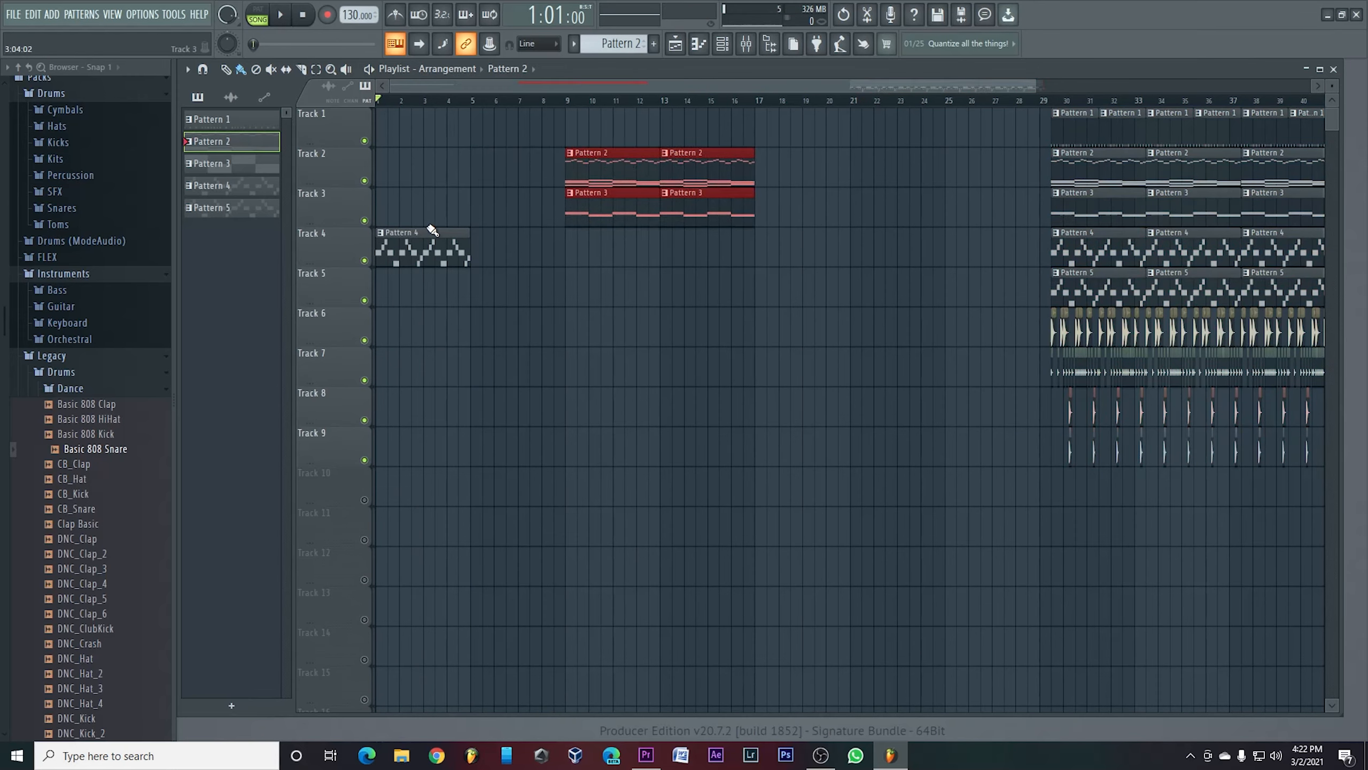
pyautogui.moveTo(432, 231); pyautogui.dragTo(510, 243)
pyautogui.moveTo(597, 247); pyautogui.dragTo(679, 253)
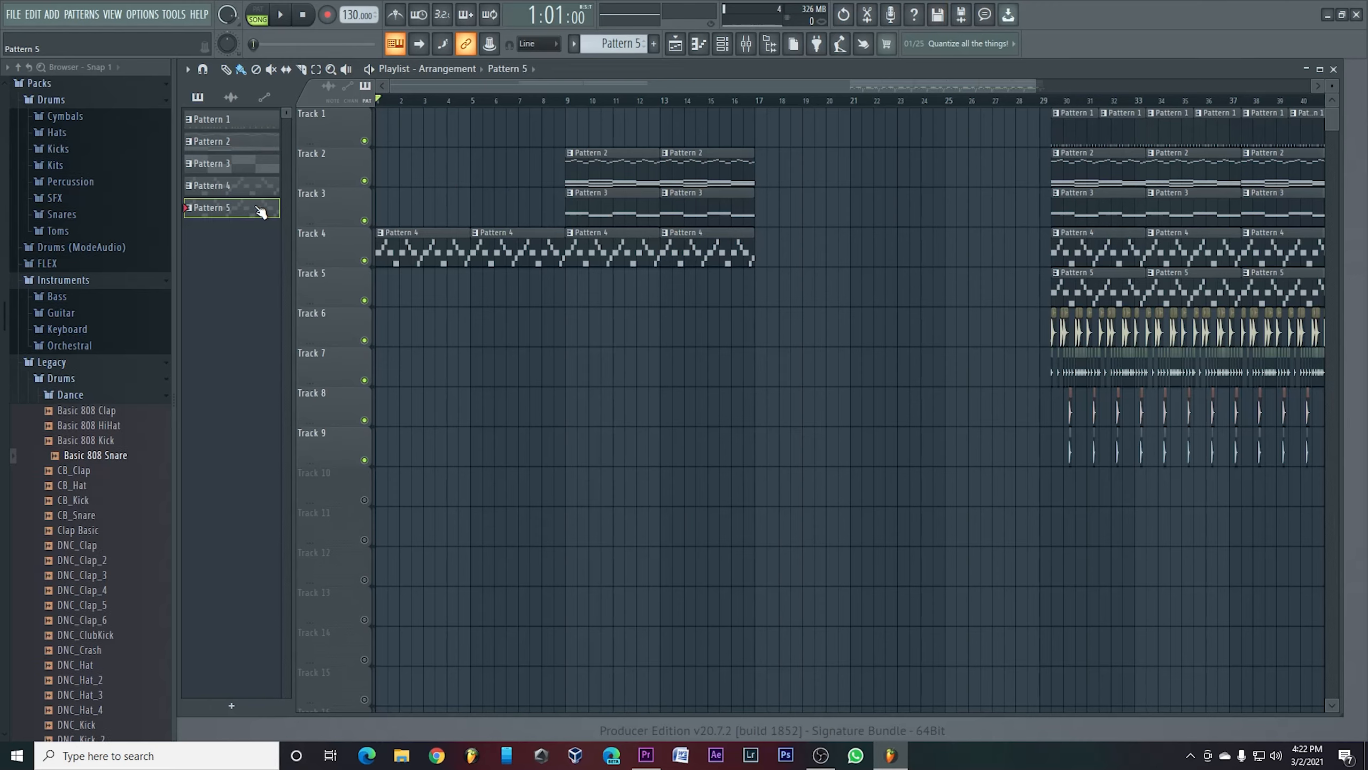
# Step: Place Pattern 5 on Track 5 at bars 5, 9 and 13, remove Pattern 3 from bar 9, and play the intro
pyautogui.moveTo(253, 208); pyautogui.dragTo(384, 291)
pyautogui.moveTo(520, 292); pyautogui.dragTo(614, 291)
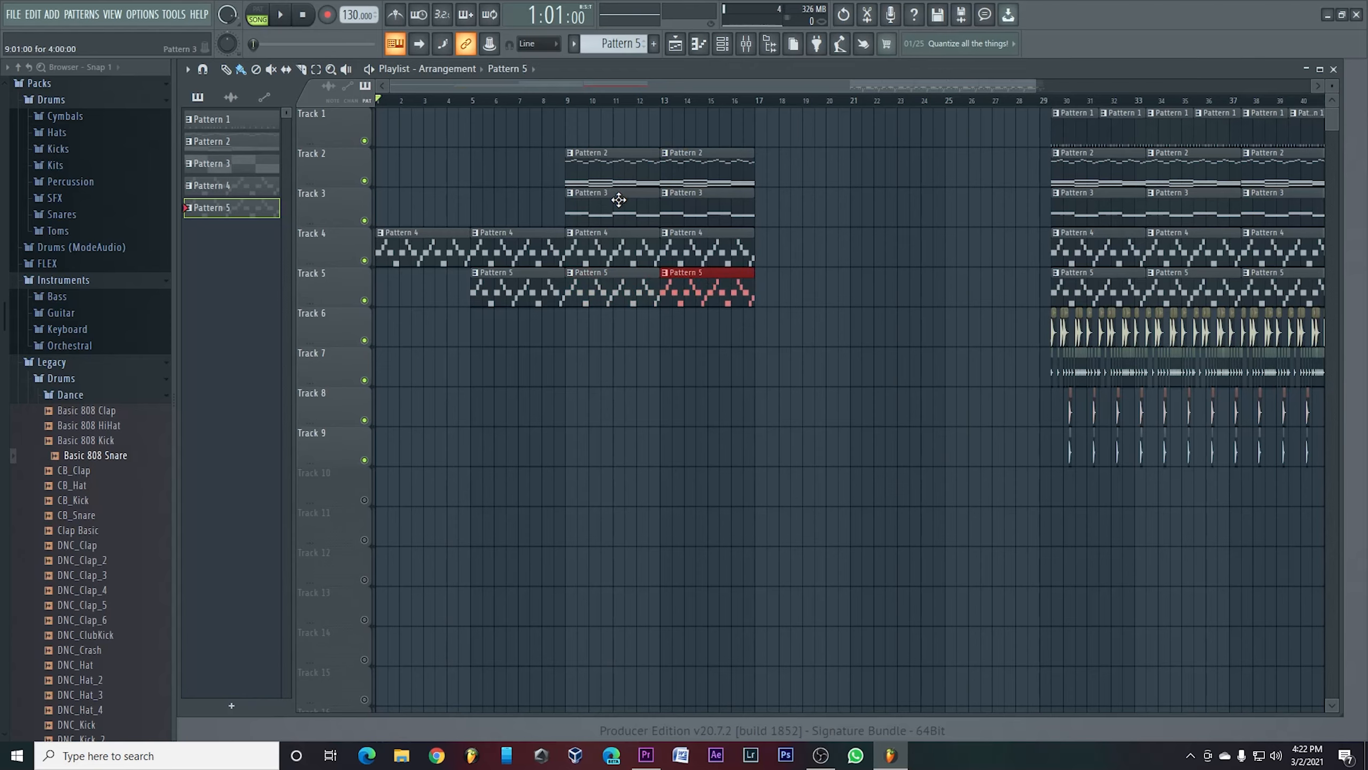
pyautogui.press('space')
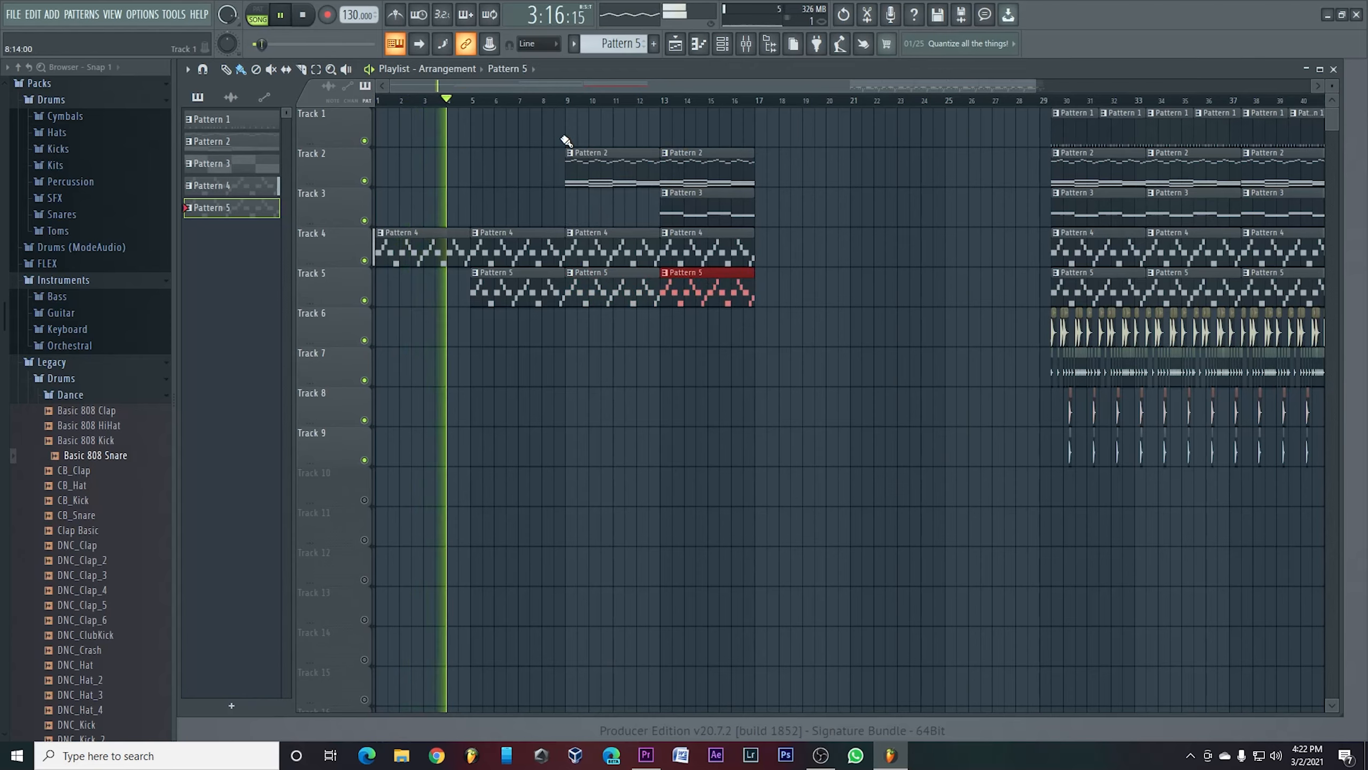
# Step: Copy the bar 13 clips on Tracks 2 to 5 to bar 17, and place Pattern 1 on Track 1 at bars 17 and 19
pyautogui.moveTo(802, 110); pyautogui.dragTo(705, 326)
pyautogui.moveTo(712, 218); pyautogui.dragTo(809, 214)
pyautogui.moveTo(232, 126); pyautogui.dragTo(765, 132)
pyautogui.click(824, 131)
pyautogui.moveTo(1011, 82); pyautogui.dragTo(1105, 84)
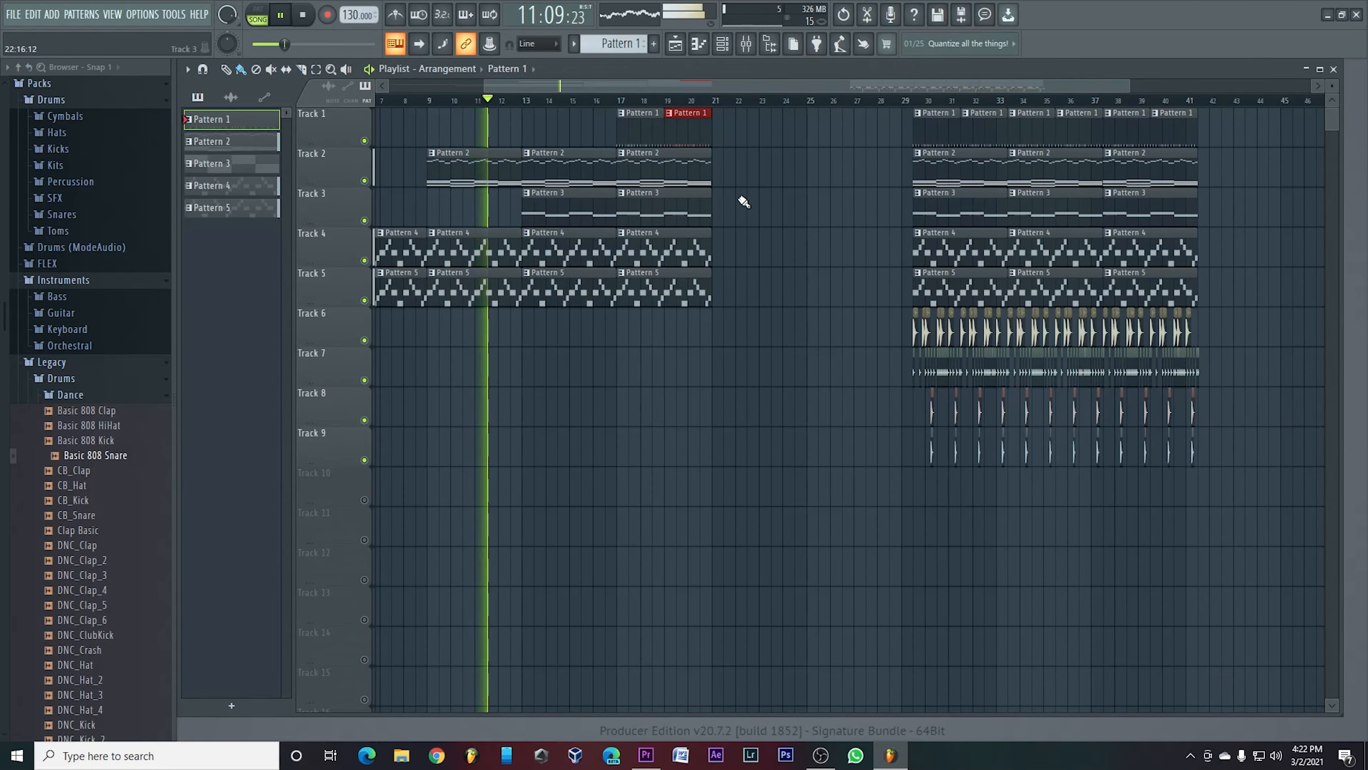
# Step: Place the DL_Classic Break loop from the Legacy loops on Track 10, filling bars 17 to 20
pyautogui.click(125, 395)
pyautogui.click(79, 523)
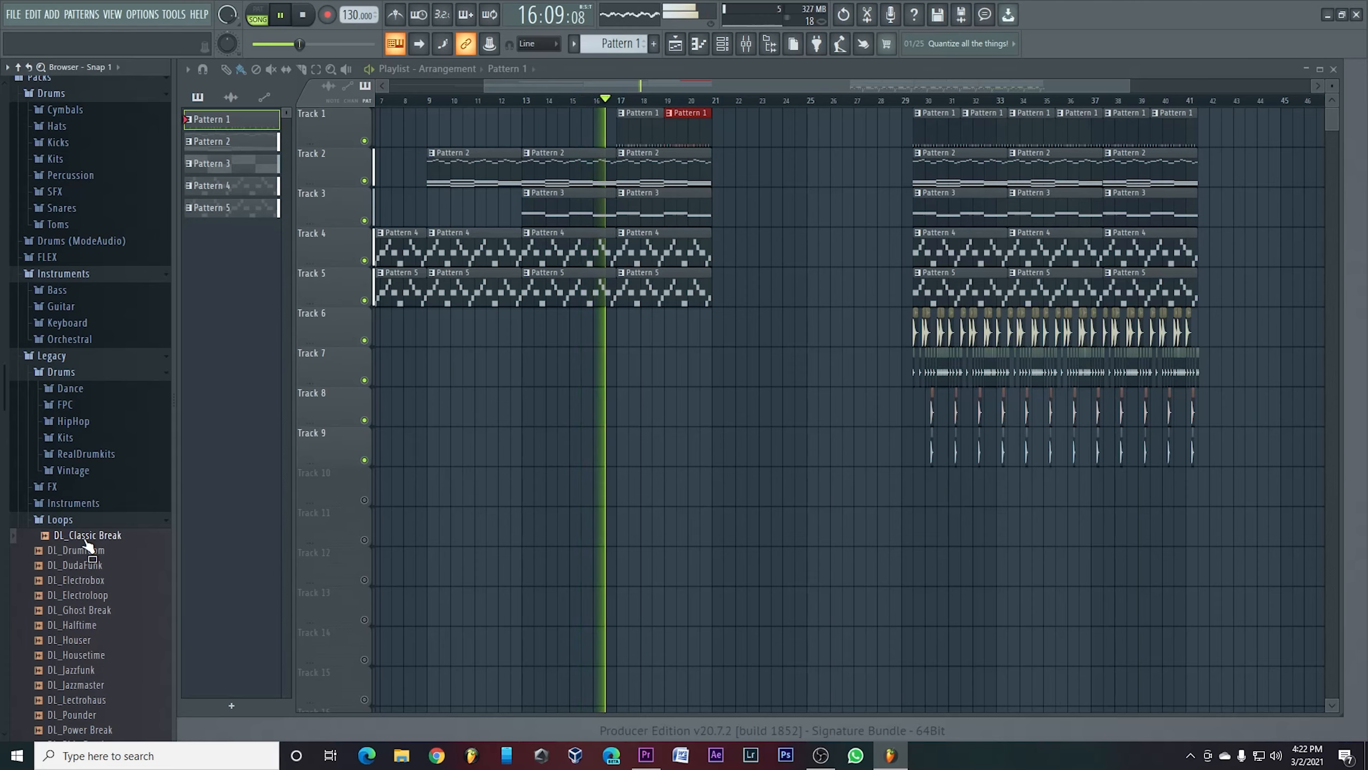
pyautogui.press('space')
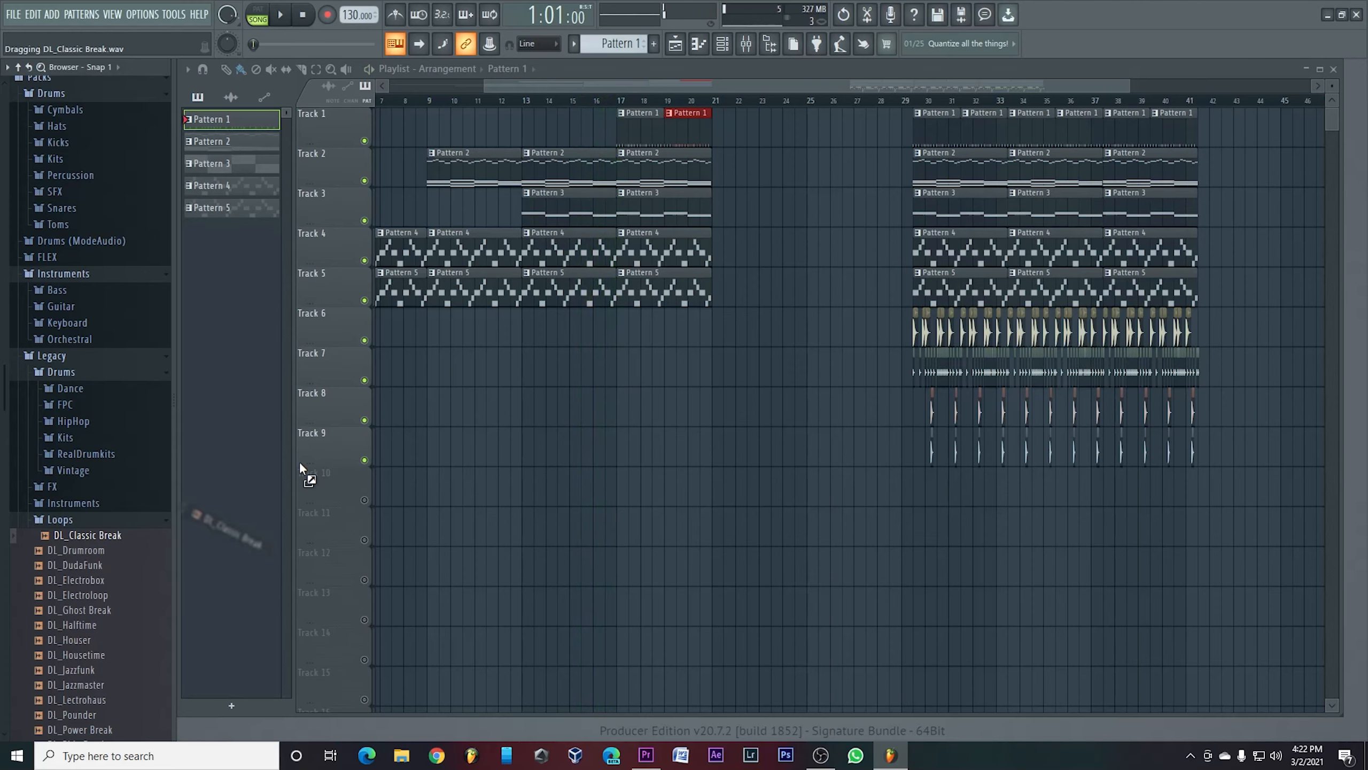
pyautogui.moveTo(300, 464); pyautogui.dragTo(694, 483)
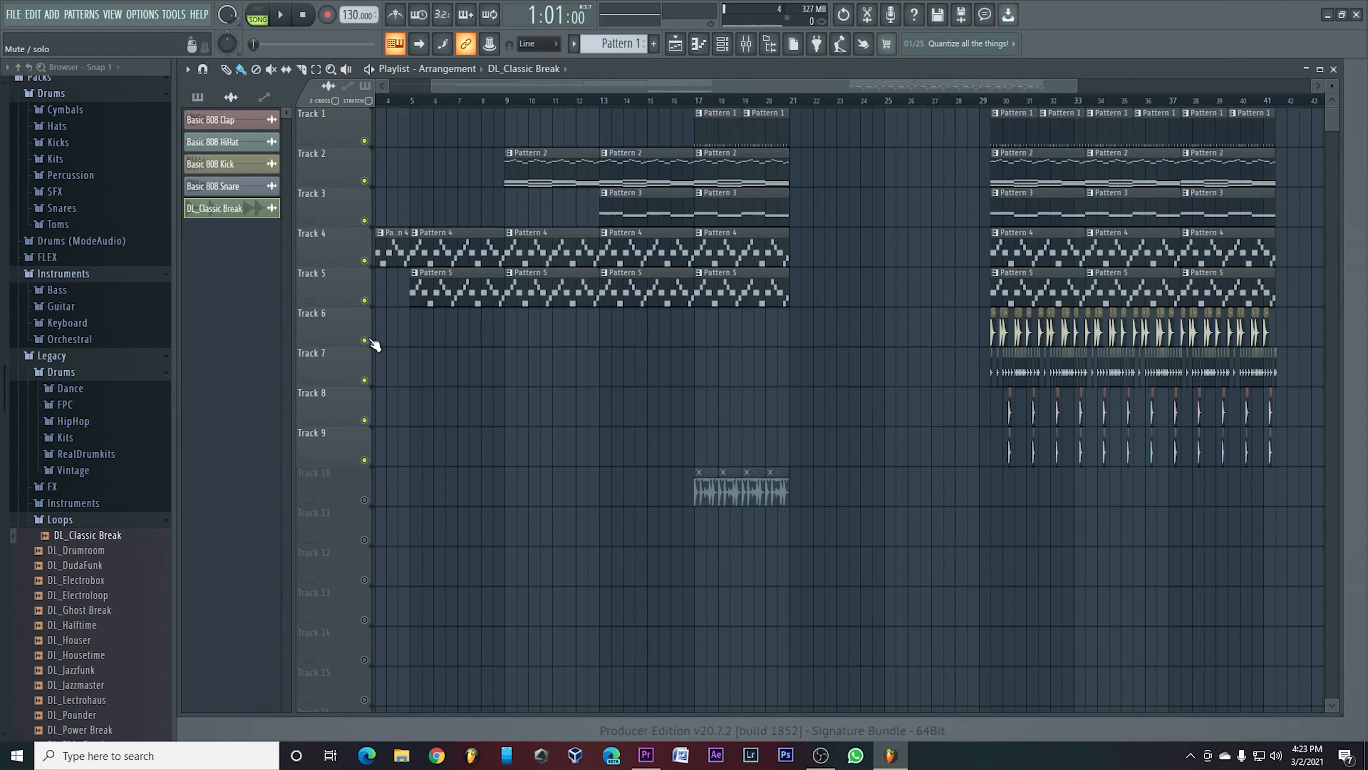
# Step: Unmute Track 10, mute Track 1, and play the part with the DL_Classic Break loop
pyautogui.click(364, 499)
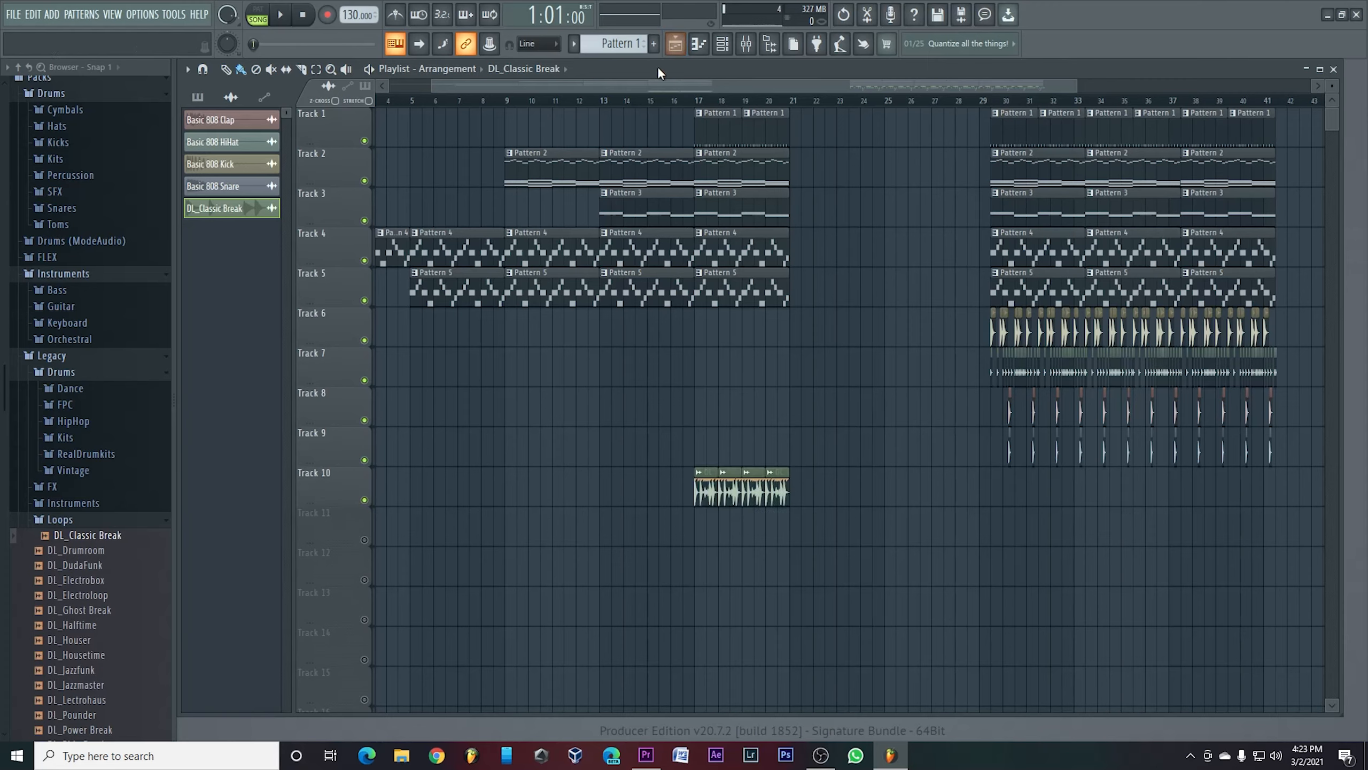
pyautogui.press('space')
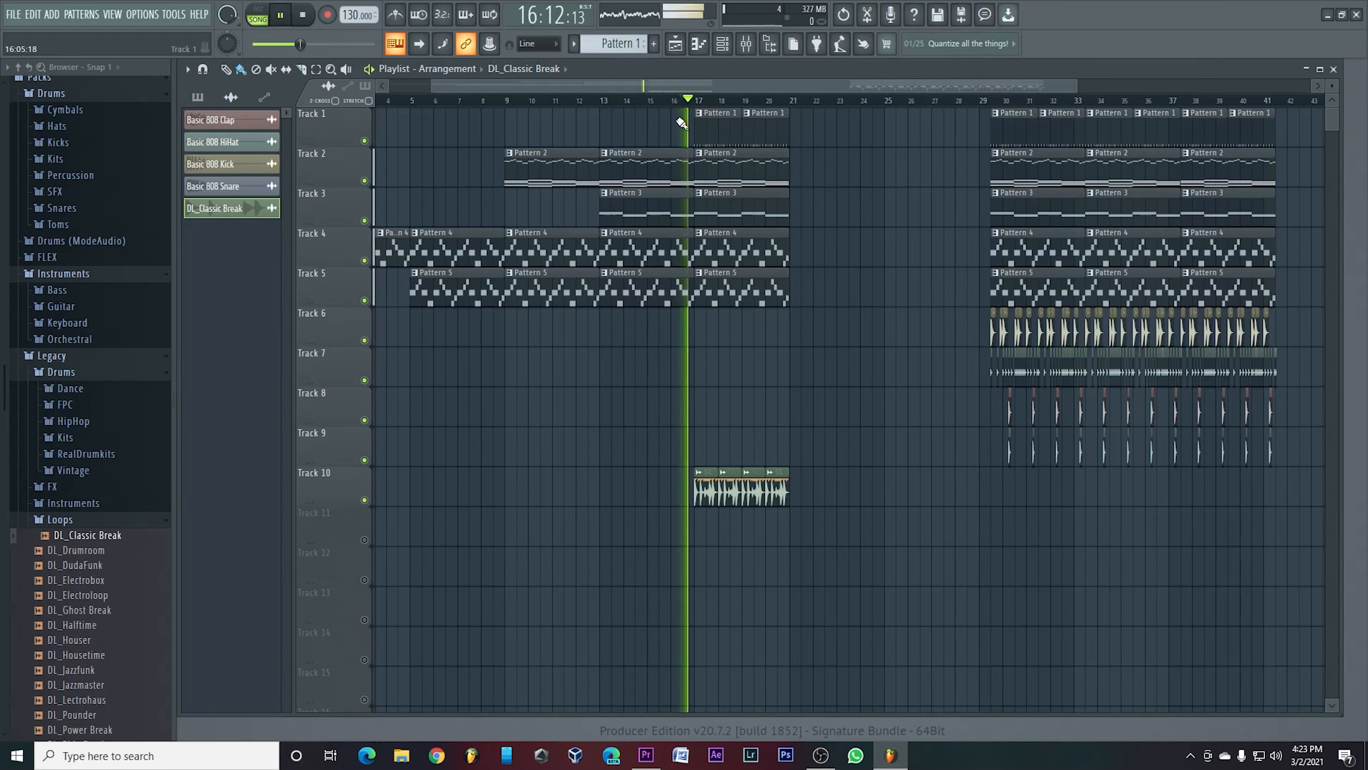
pyautogui.click(365, 141)
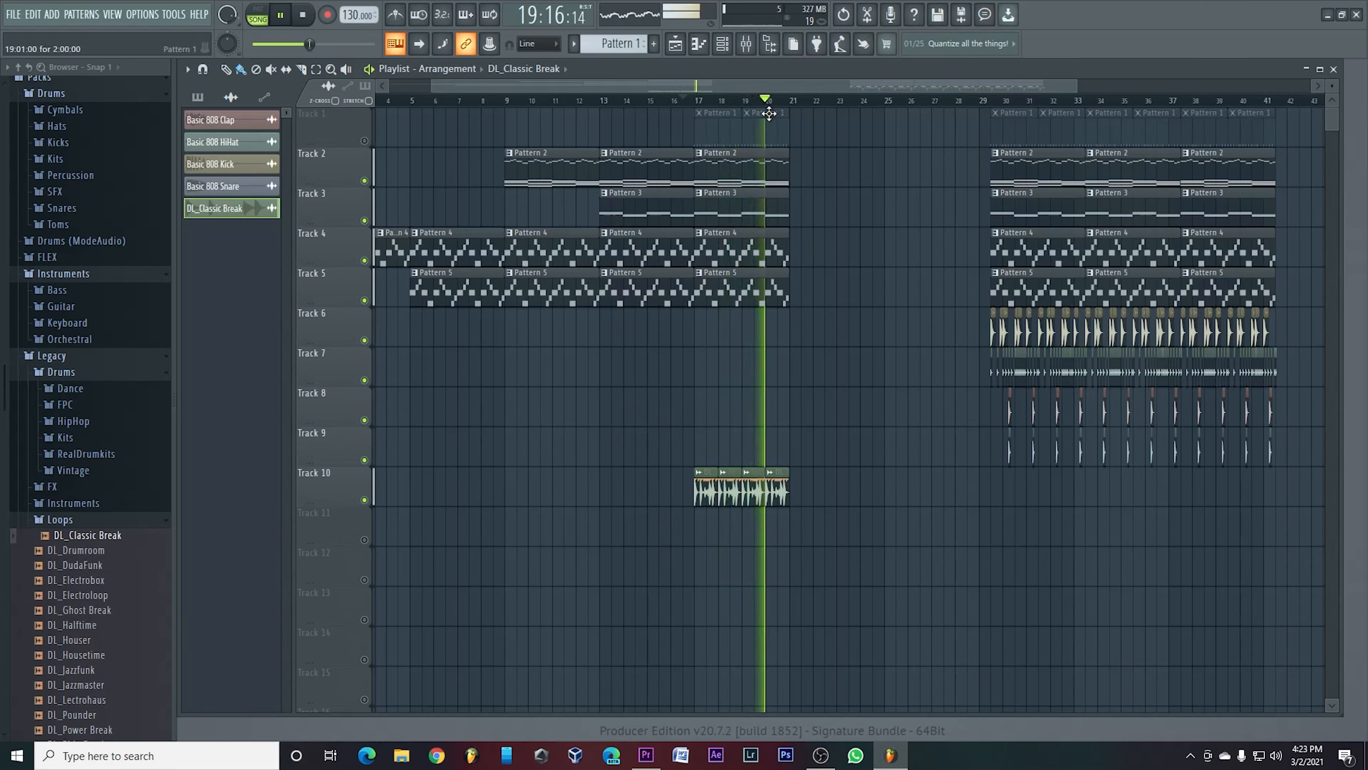
pyautogui.press('space')
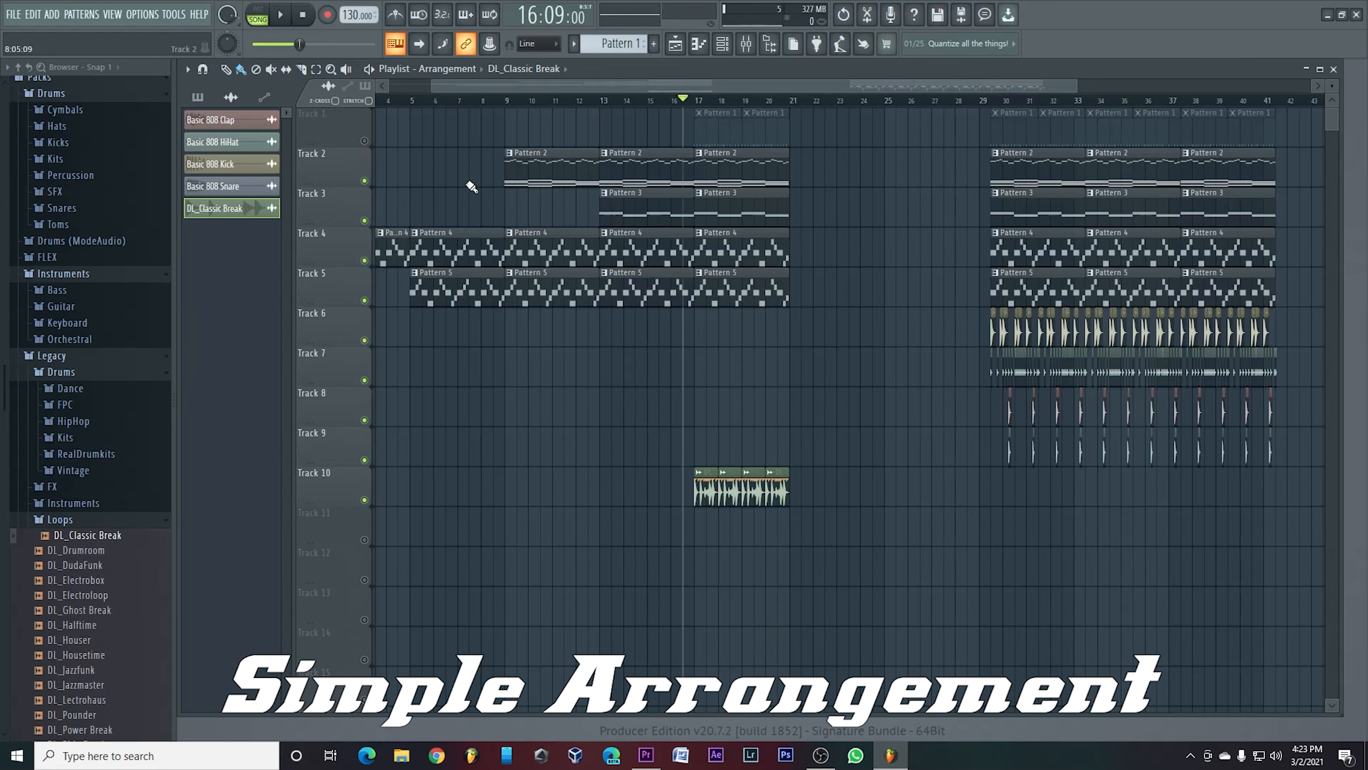
# Step: Place the SFX SubBass Drop sample from the SFX pack on Track 6 at bar 21
pyautogui.click(125, 378)
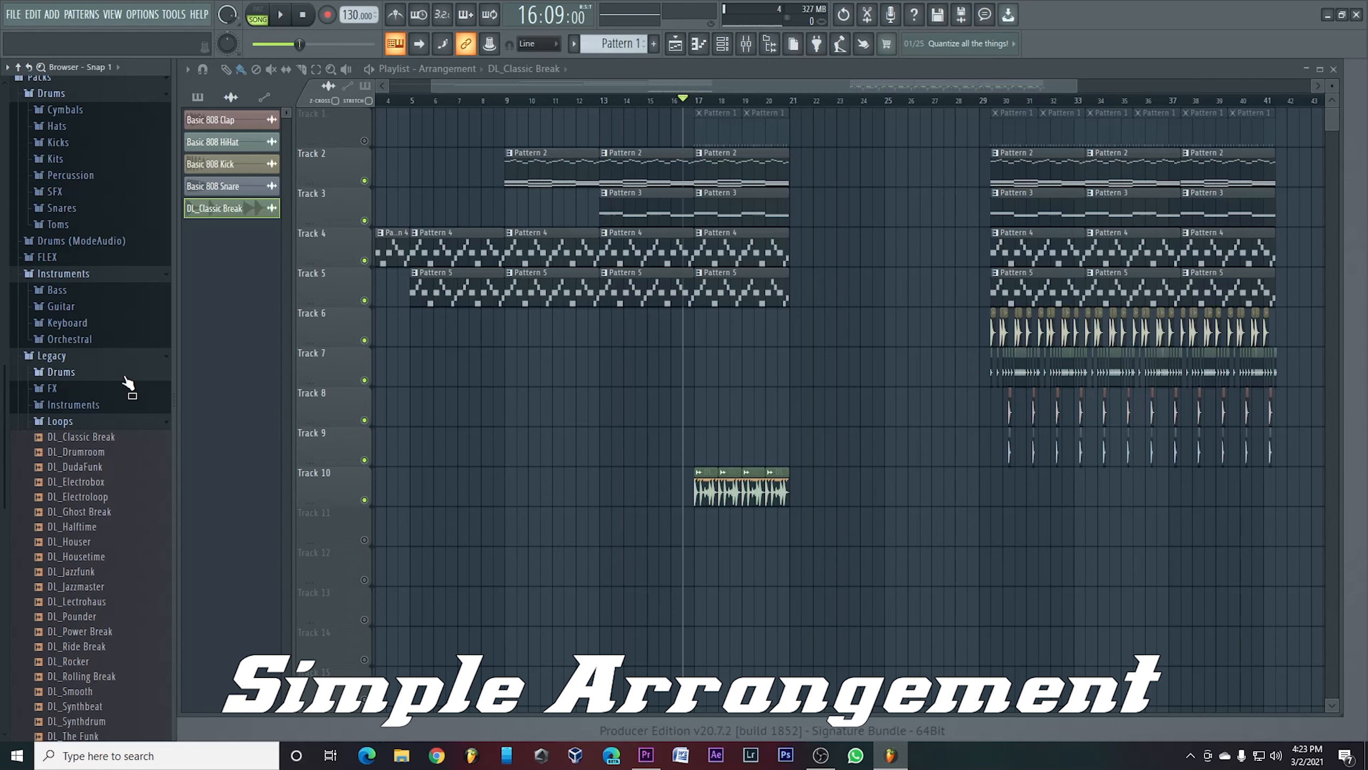
pyautogui.scroll(-3, 112, 420)
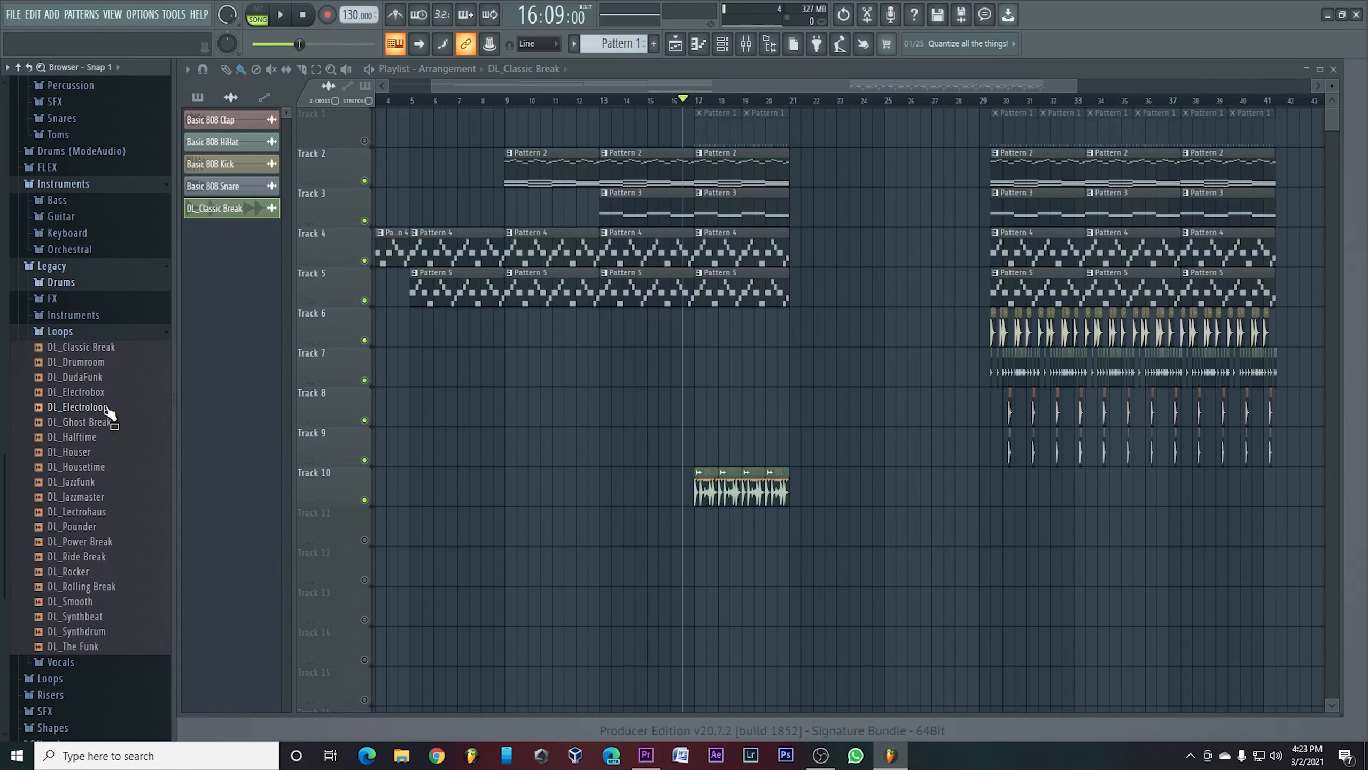
pyautogui.click(106, 334)
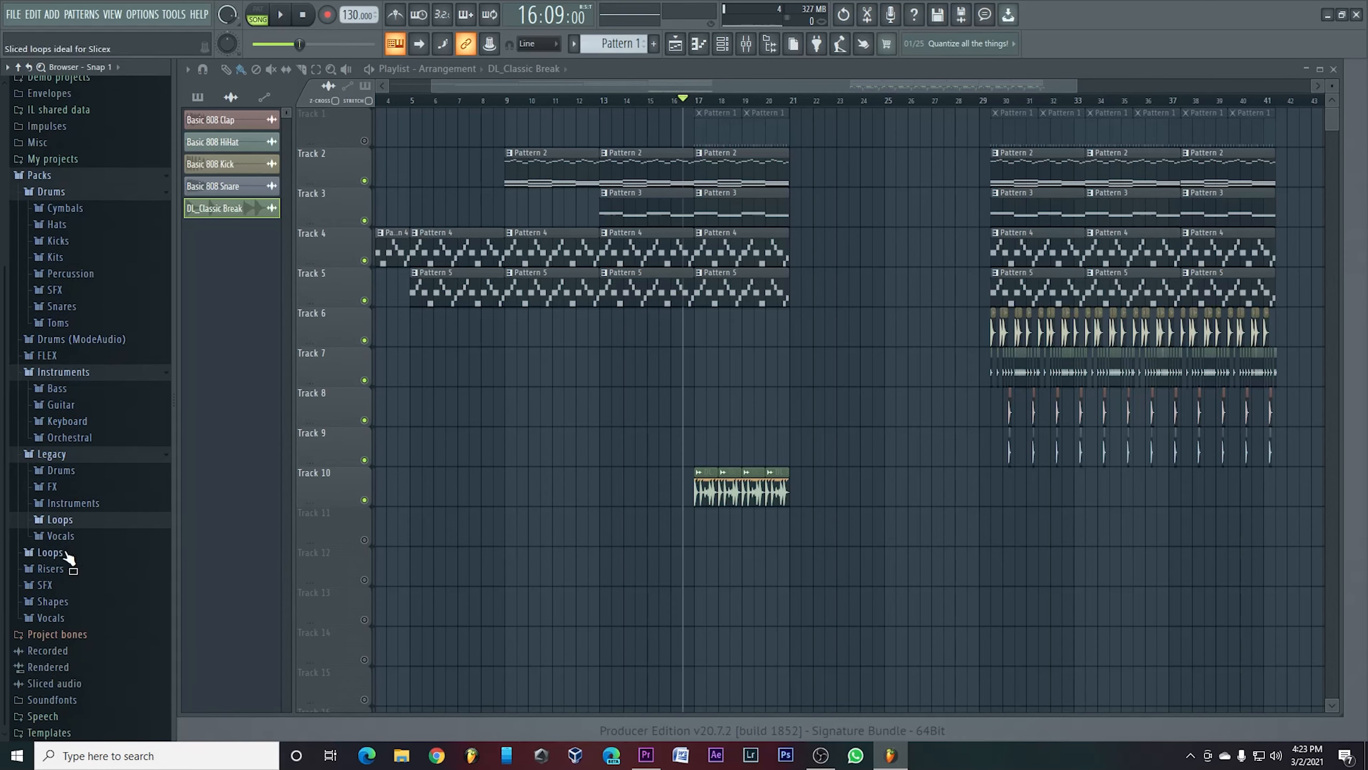
pyautogui.click(64, 584)
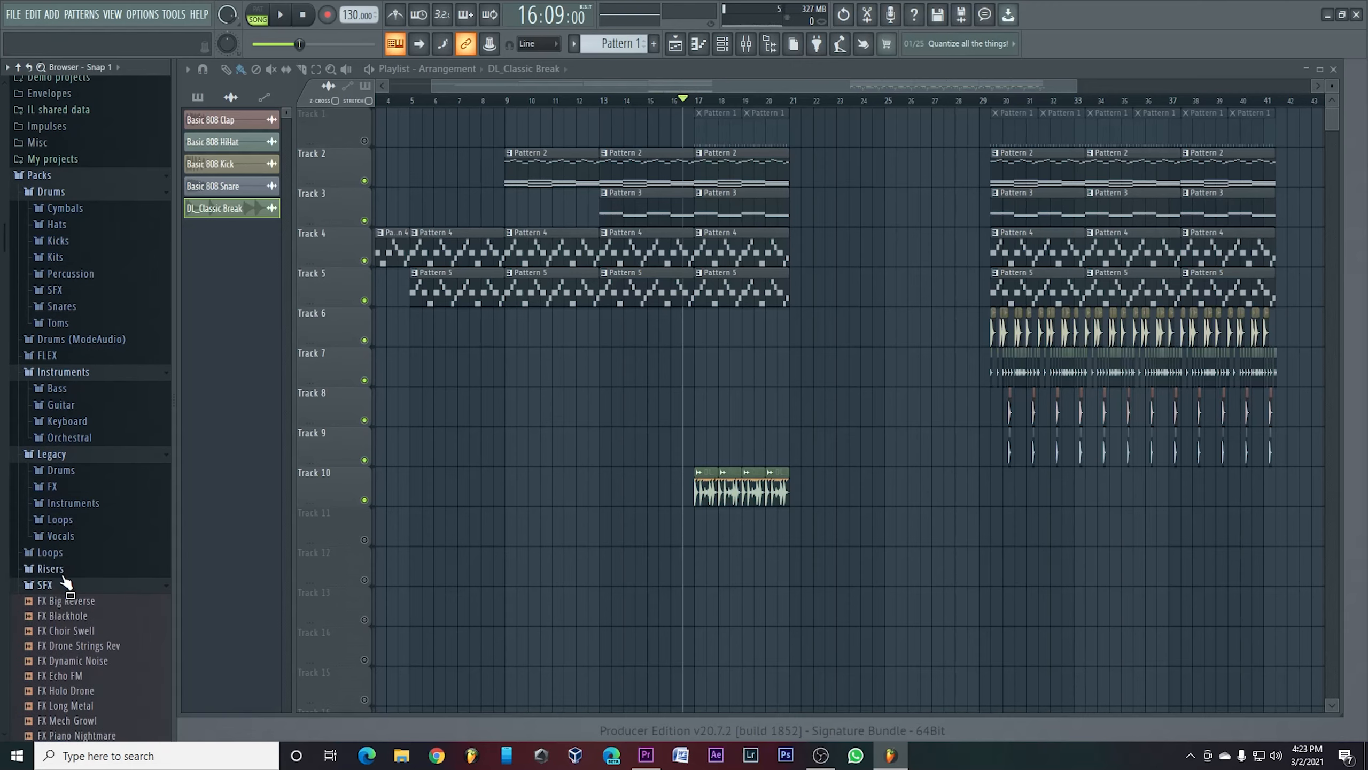
pyautogui.scroll(-20, 65, 612)
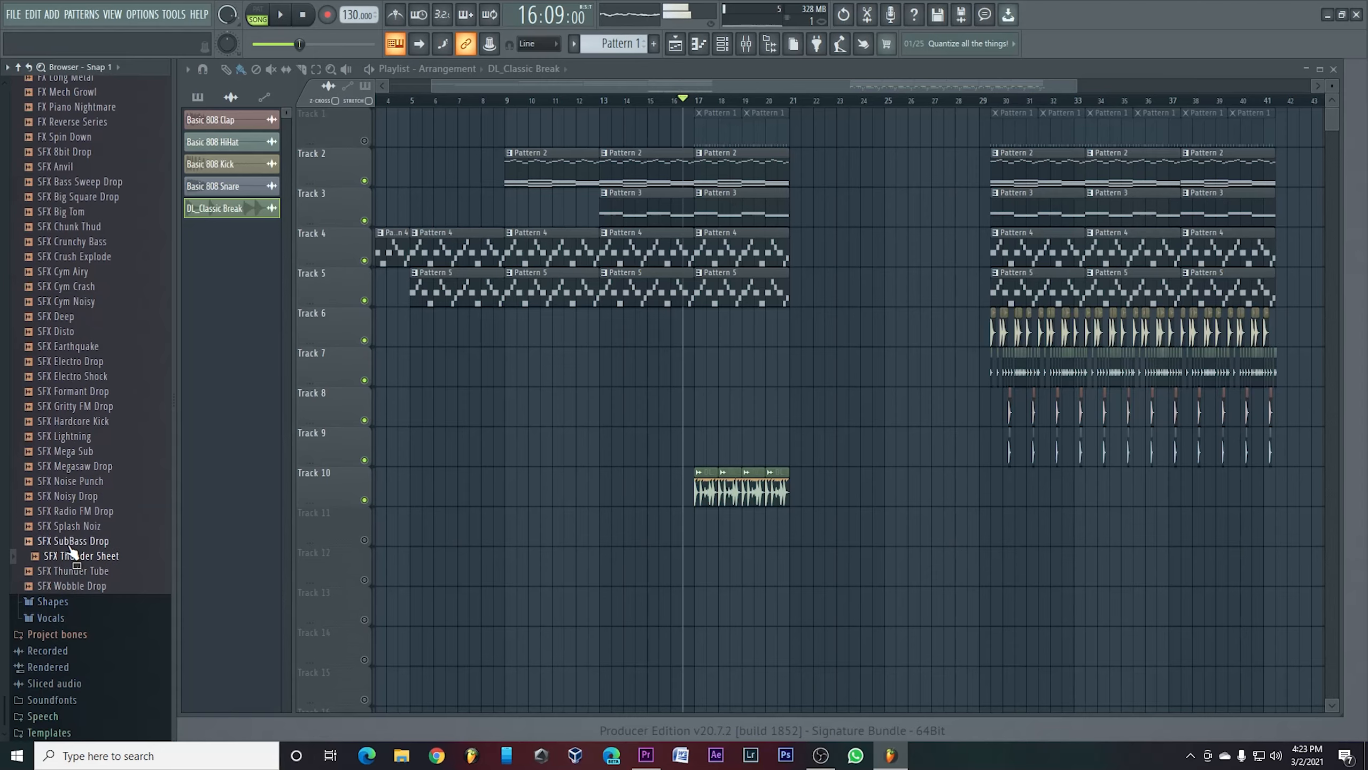
pyautogui.moveTo(78, 541); pyautogui.dragTo(835, 329)
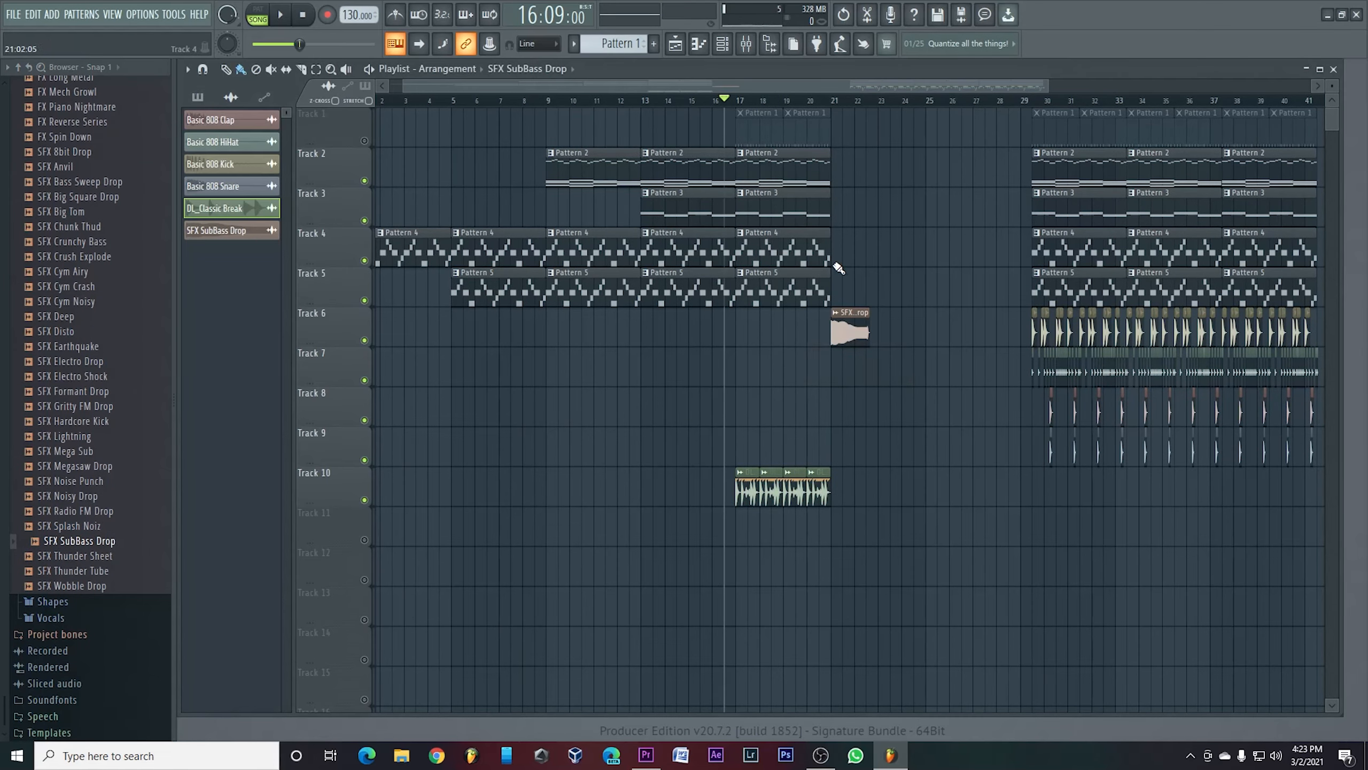
# Step: Move the full section on Tracks 1 to 9 back so that it starts midway through bar 22, near the end of the SubBass Drop
pyautogui.moveTo(1043, 85); pyautogui.dragTo(1247, 86)
pyautogui.moveTo(1153, 109); pyautogui.dragTo(849, 463)
pyautogui.hotkey('shift', 'Left')
pyautogui.hotkey('shift', 'Left')
pyautogui.hotkey('shift', 'Left')
pyautogui.hotkey('shift', 'Left')
pyautogui.hotkey('shift', 'Left')
pyautogui.hotkey('shift', 'Left')
pyautogui.hotkey('shift', 'Left')
pyautogui.hotkey('shift', 'Left')
pyautogui.hotkey('shift', 'Left')
pyautogui.hotkey('shift', 'Left')
pyautogui.hotkey('shift', 'Left')
pyautogui.hotkey('shift', 'Left')
pyautogui.hotkey('shift', 'Left')
pyautogui.hotkey('shift', 'Left')
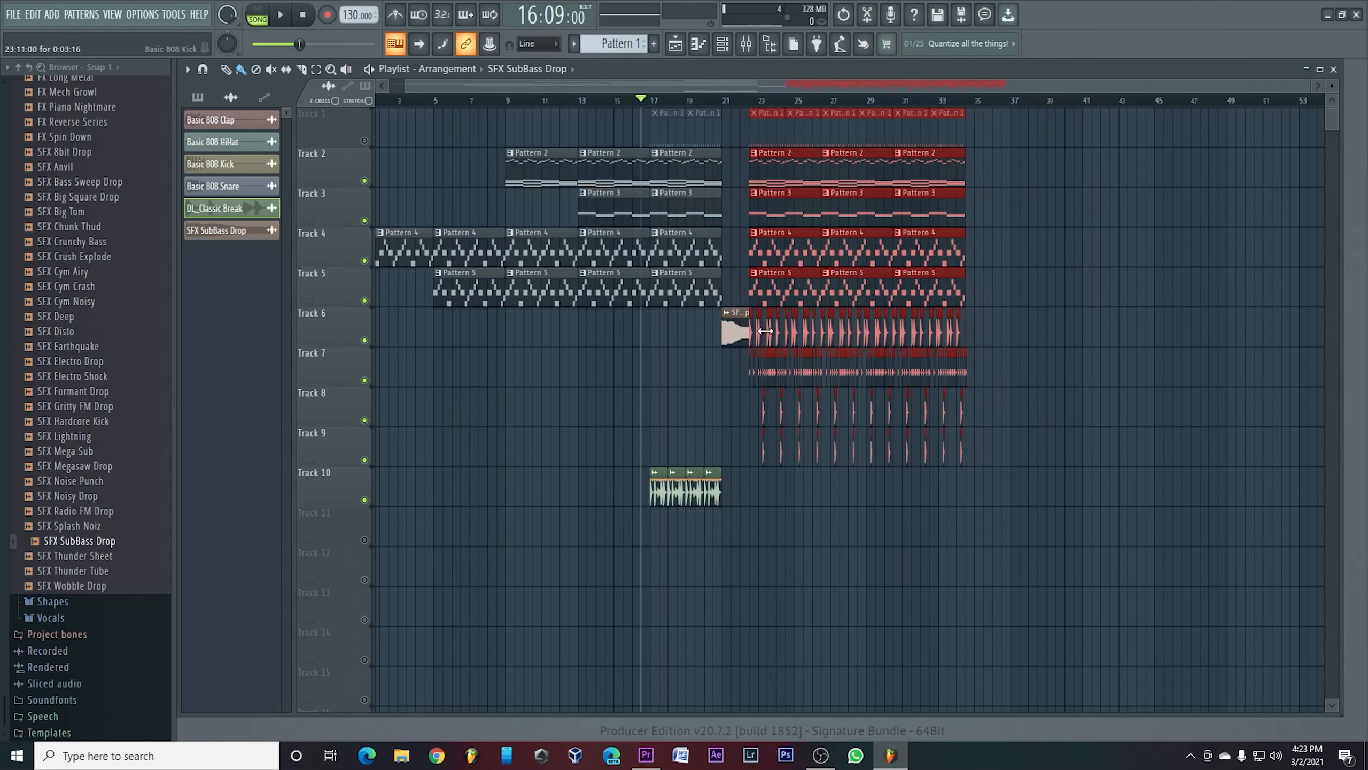
# Step: Move the SubBass Drop down to Track 10, play the transition, and place another SubBass Drop at the end of the full section
pyautogui.moveTo(736, 330); pyautogui.dragTo(735, 488)
pyautogui.press('space')
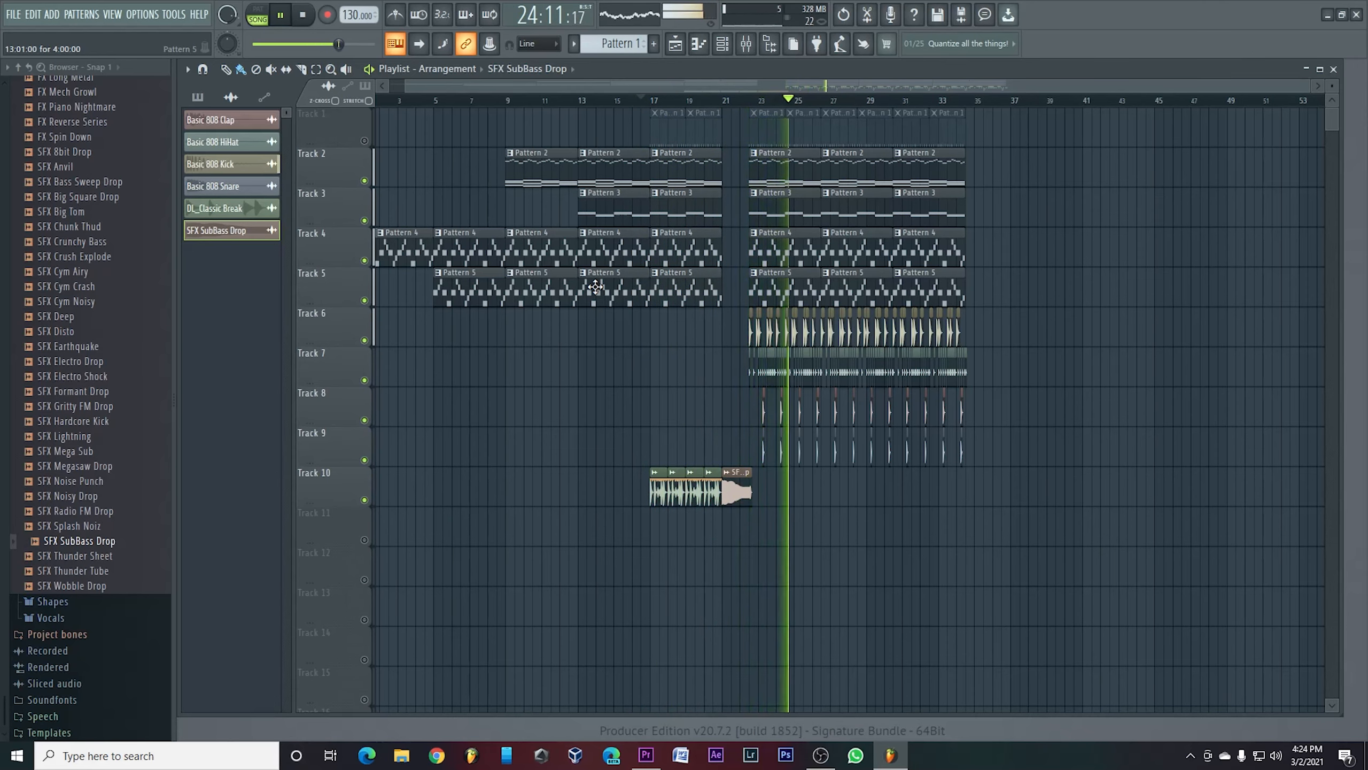
pyautogui.click(981, 474)
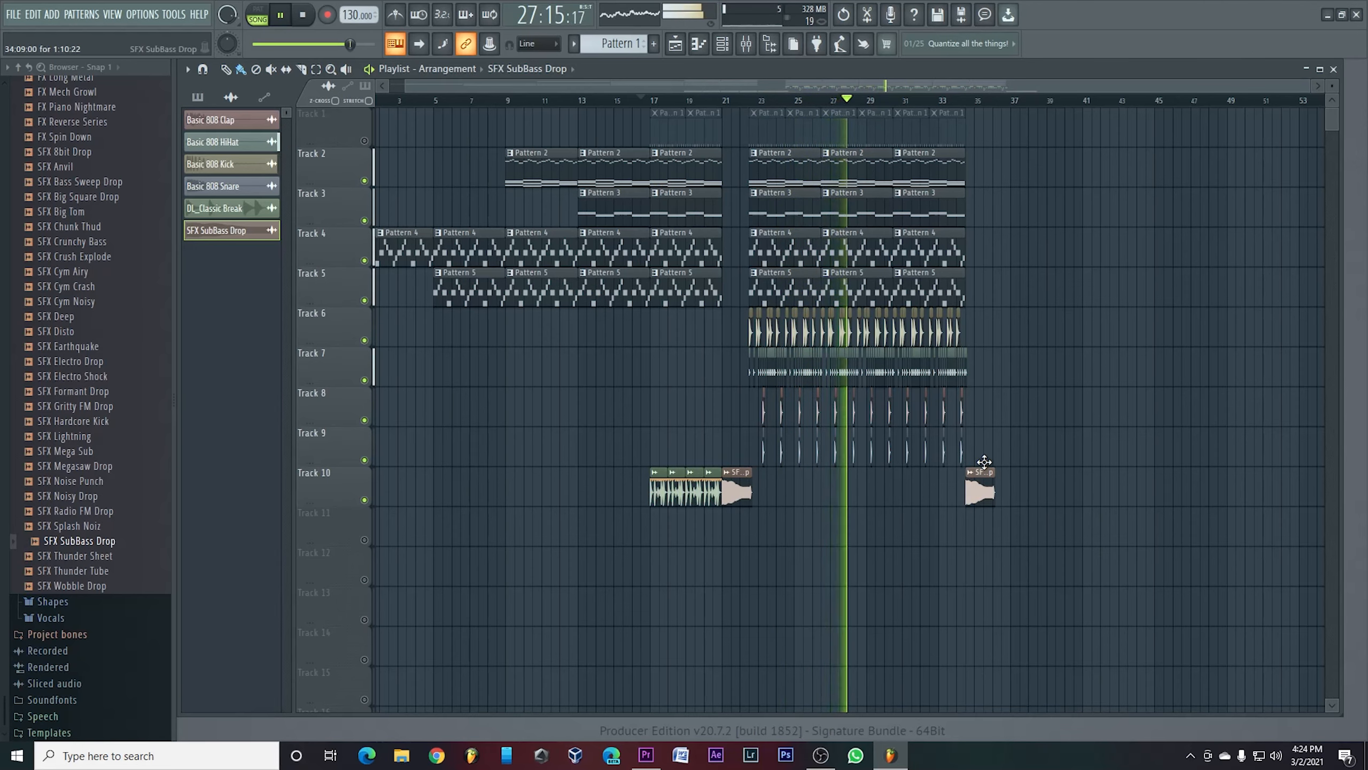
# Step: Copy the full section's pattern clips on Tracks 2 to 5 to the end of the second SubBass Drop, and stop playback
pyautogui.moveTo(996, 151); pyautogui.dragTo(781, 292)
pyautogui.moveTo(778, 262); pyautogui.dragTo(1027, 268)
pyautogui.press('space')
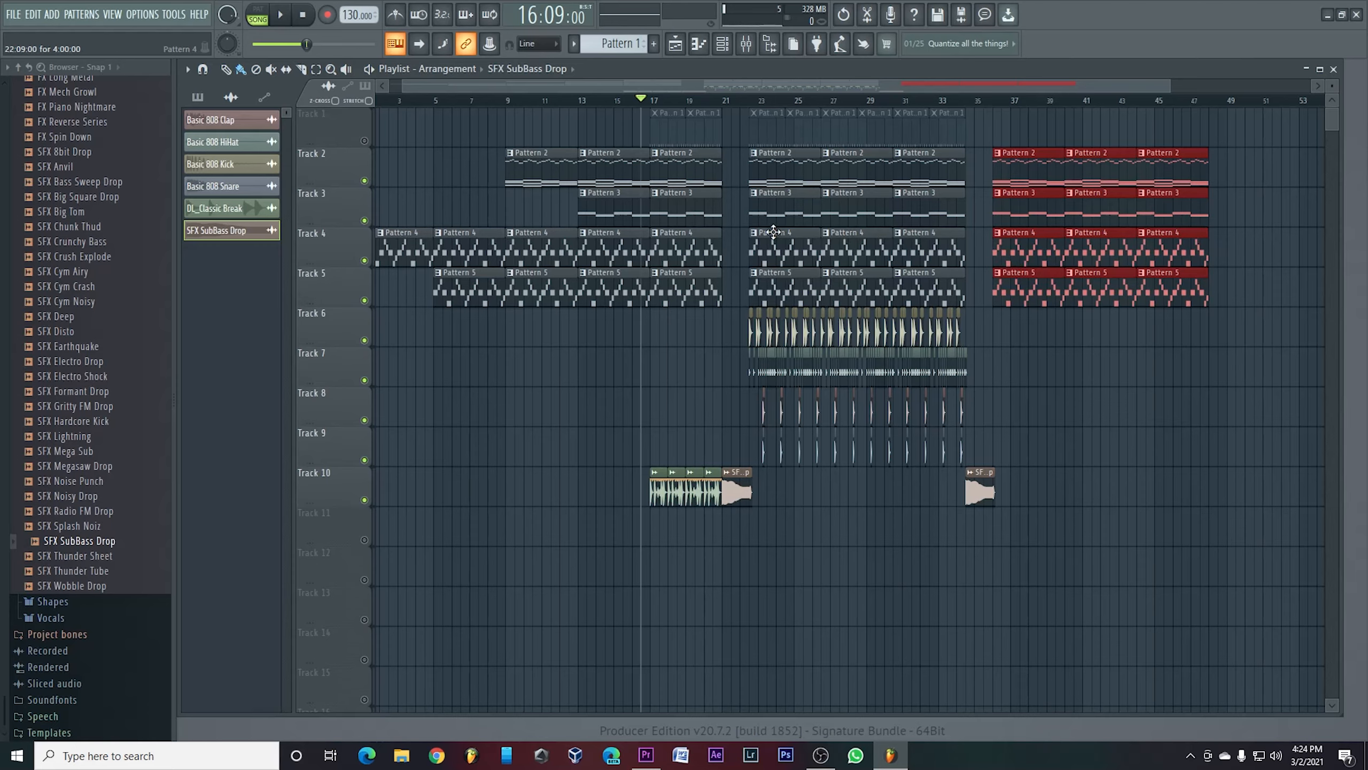
# Step: Preview DL_DudaFunk in the Legacy loops, and place the DL_Electrobox loop on Track 9 at the start of the copied section
pyautogui.scroll(8, 89, 461)
pyautogui.click(80, 251)
pyautogui.click(84, 296)
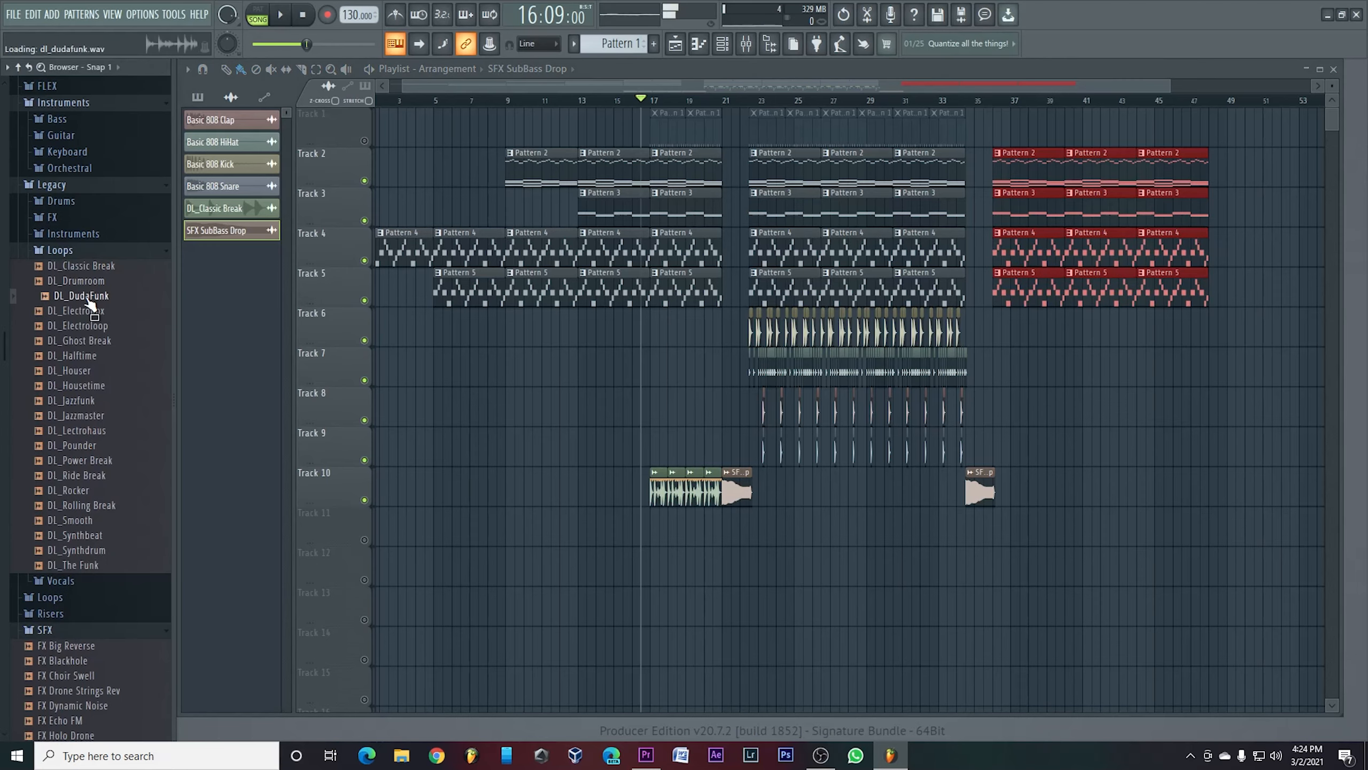
pyautogui.moveTo(385, 311); pyautogui.dragTo(1005, 333)
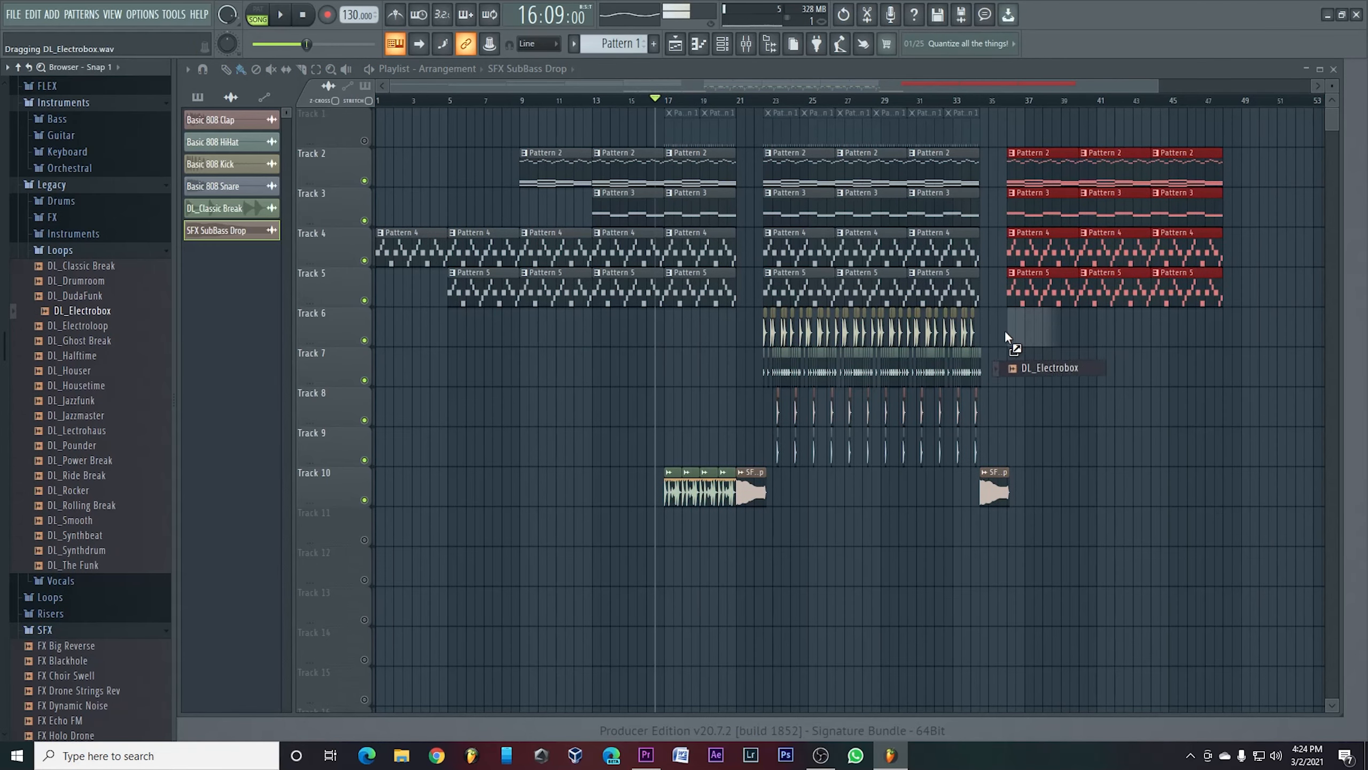
pyautogui.moveTo(1016, 468); pyautogui.dragTo(1016, 520)
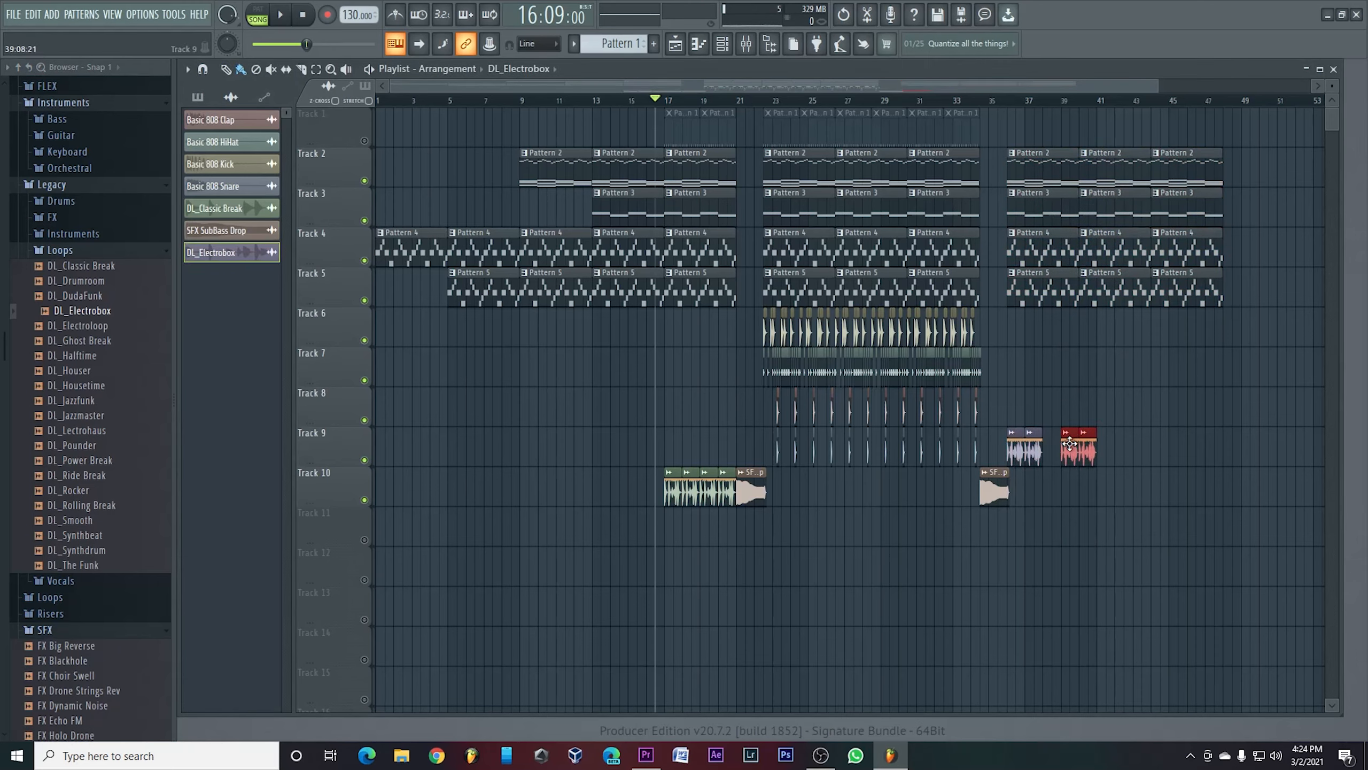
# Step: Repeat the DL_Electrobox loop on Track 9 to the end of the copied section, and play from just before that section
pyautogui.moveTo(1070, 443); pyautogui.dragTo(1051, 443)
pyautogui.moveTo(1123, 404); pyautogui.dragTo(1090, 440)
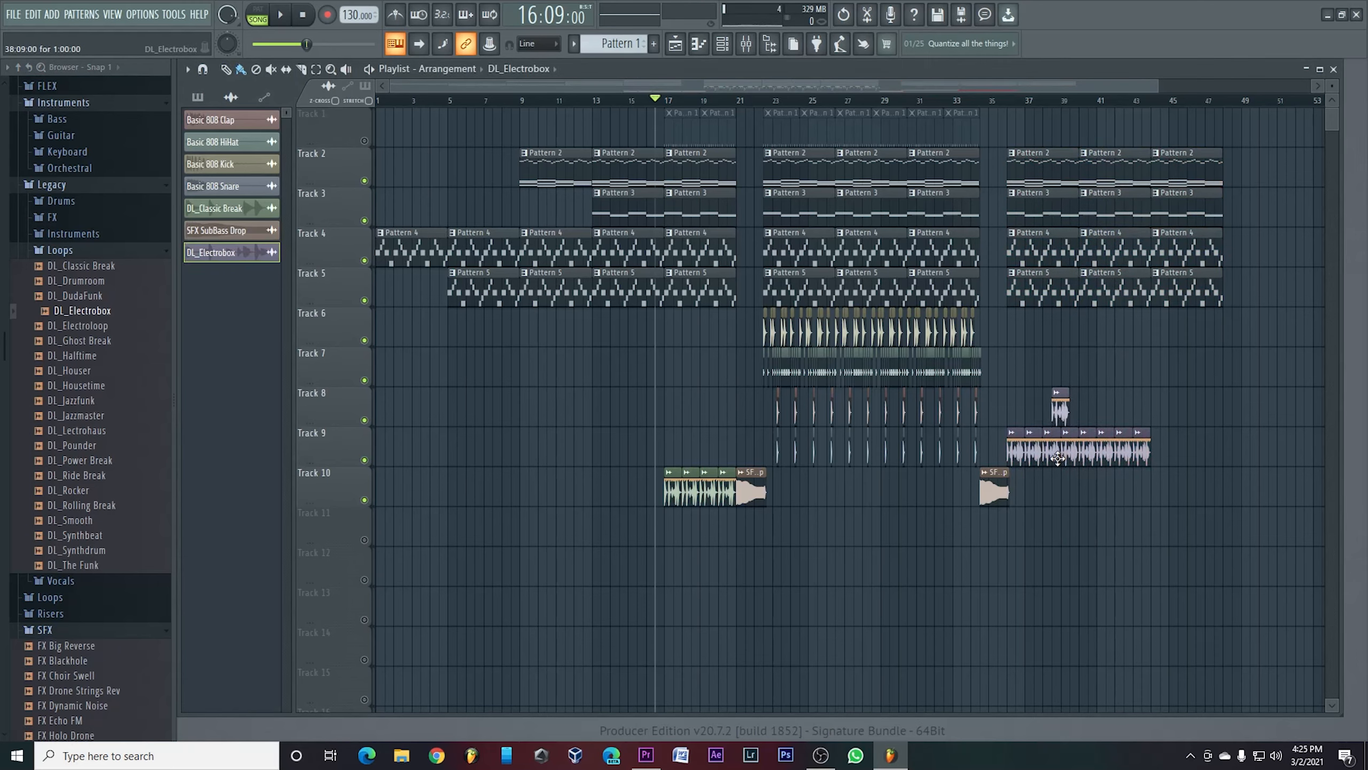
pyautogui.moveTo(1172, 431)
pyautogui.mouseDown()
pyautogui.moveTo(1081, 443)
pyautogui.moveTo(1181, 443)
pyautogui.mouseUp()
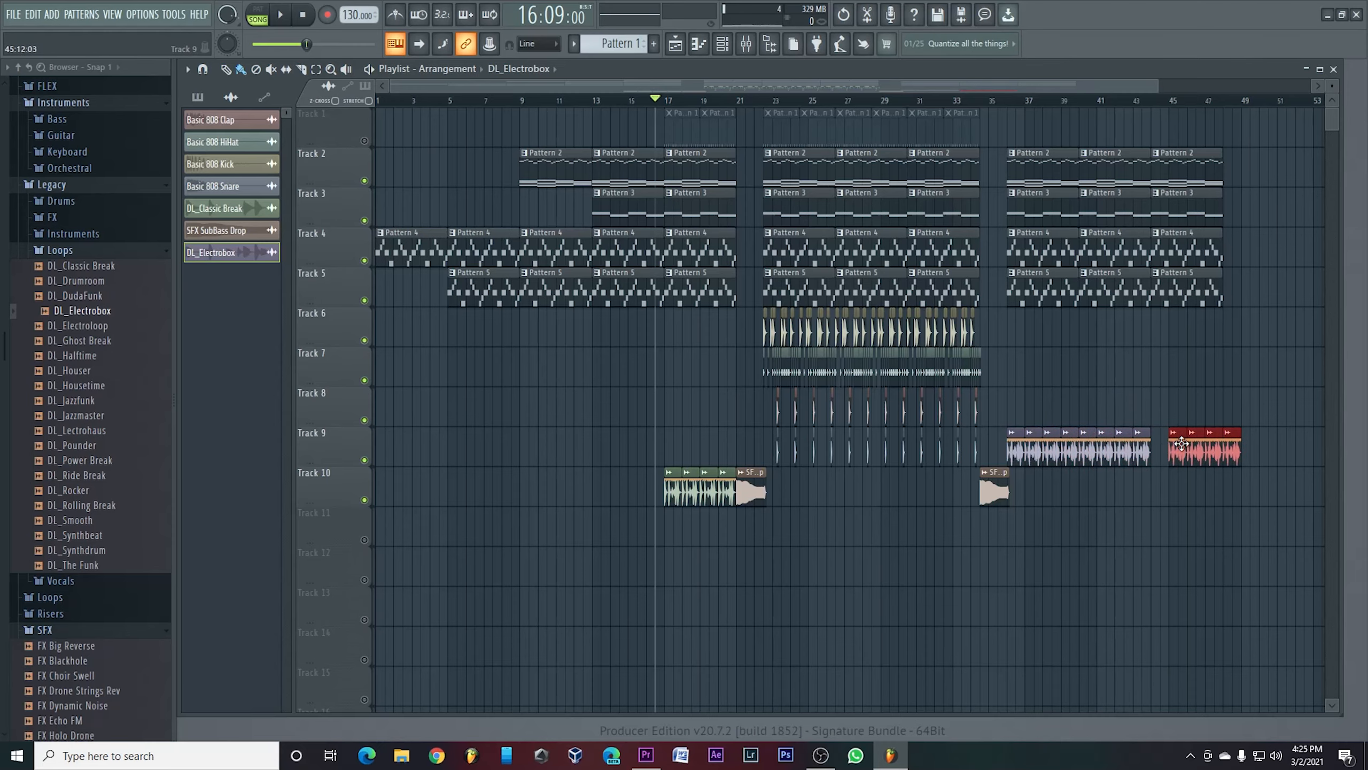
pyautogui.click(958, 100)
pyautogui.press('space')
pyautogui.moveTo(1158, 85); pyautogui.dragTo(1326, 82)
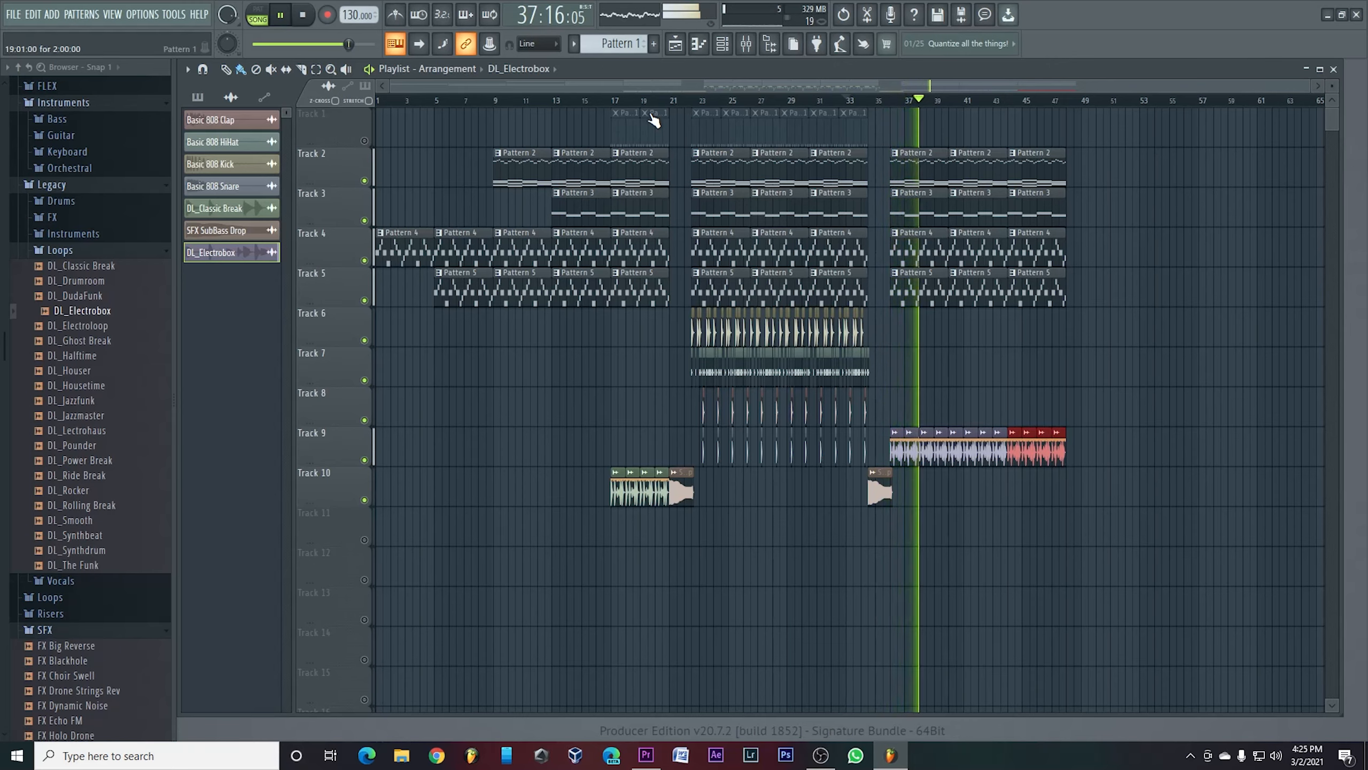
# Step: Place a SubBass Drop on Track 10 after the DL_Electrobox loops, and copy the section's pattern clips on Tracks 2 to 5 to its end
pyautogui.moveTo(881, 492); pyautogui.dragTo(1077, 493)
pyautogui.moveTo(1115, 146); pyautogui.dragTo(894, 345)
pyautogui.hotkey('ctrl', 'b')
pyautogui.moveTo(1084, 285); pyautogui.dragTo(1106, 286)
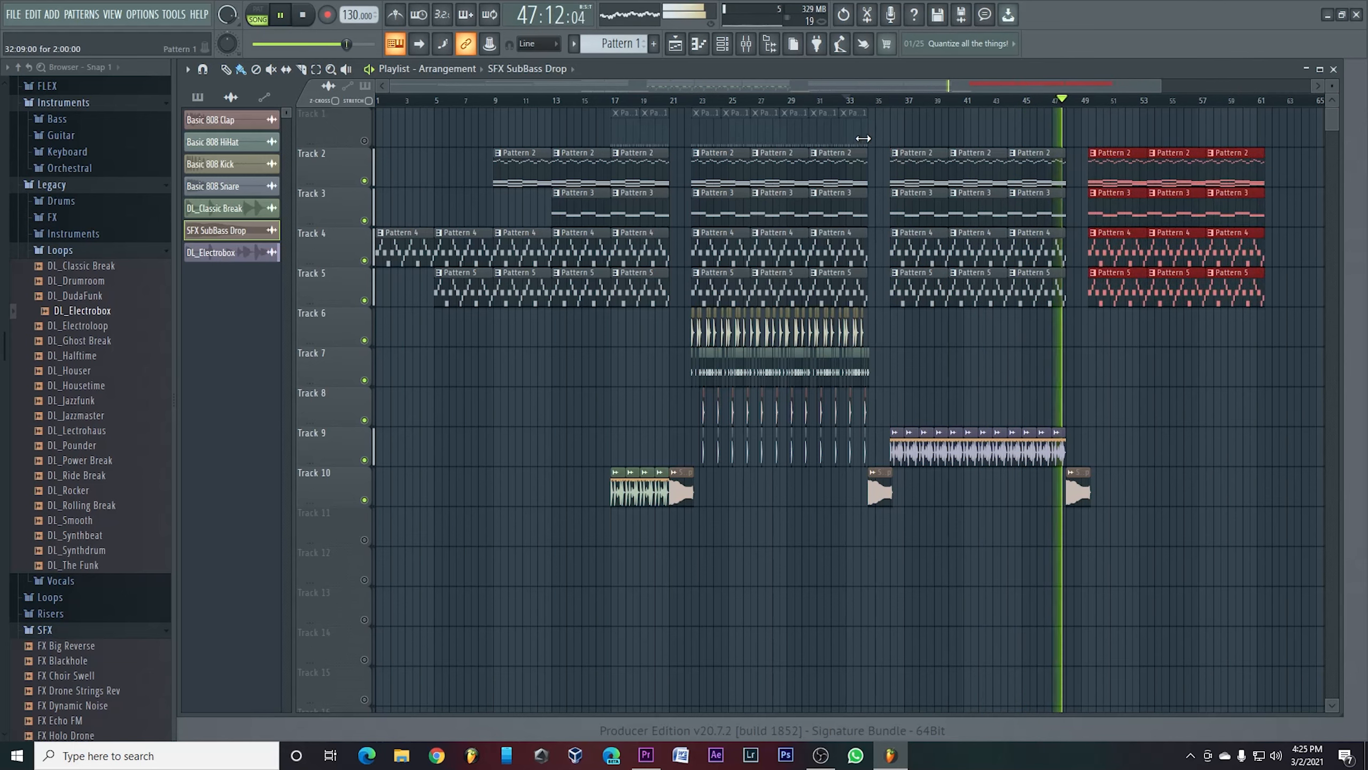
# Step: Place Pattern 1 on Track 1 at the start of the newly copied section, and stop playback
pyautogui.click(1139, 129)
pyautogui.moveTo(1138, 128); pyautogui.dragTo(1095, 128)
pyautogui.press('space')
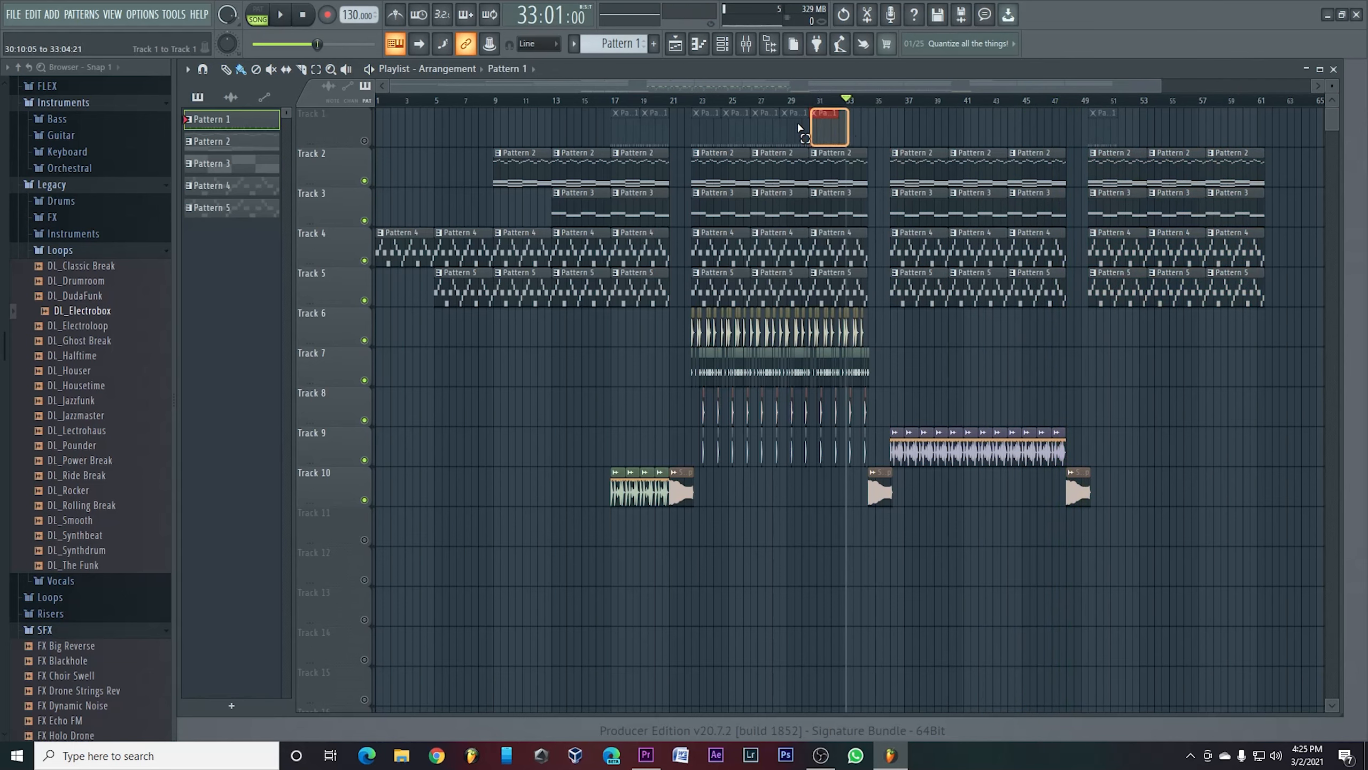
# Step: Keep Pattern 1 clips on Track 1 only over the last section, and place a SubBass Drop on Track 10 at that section's end
pyautogui.moveTo(738, 128); pyautogui.dragTo(737, 126)
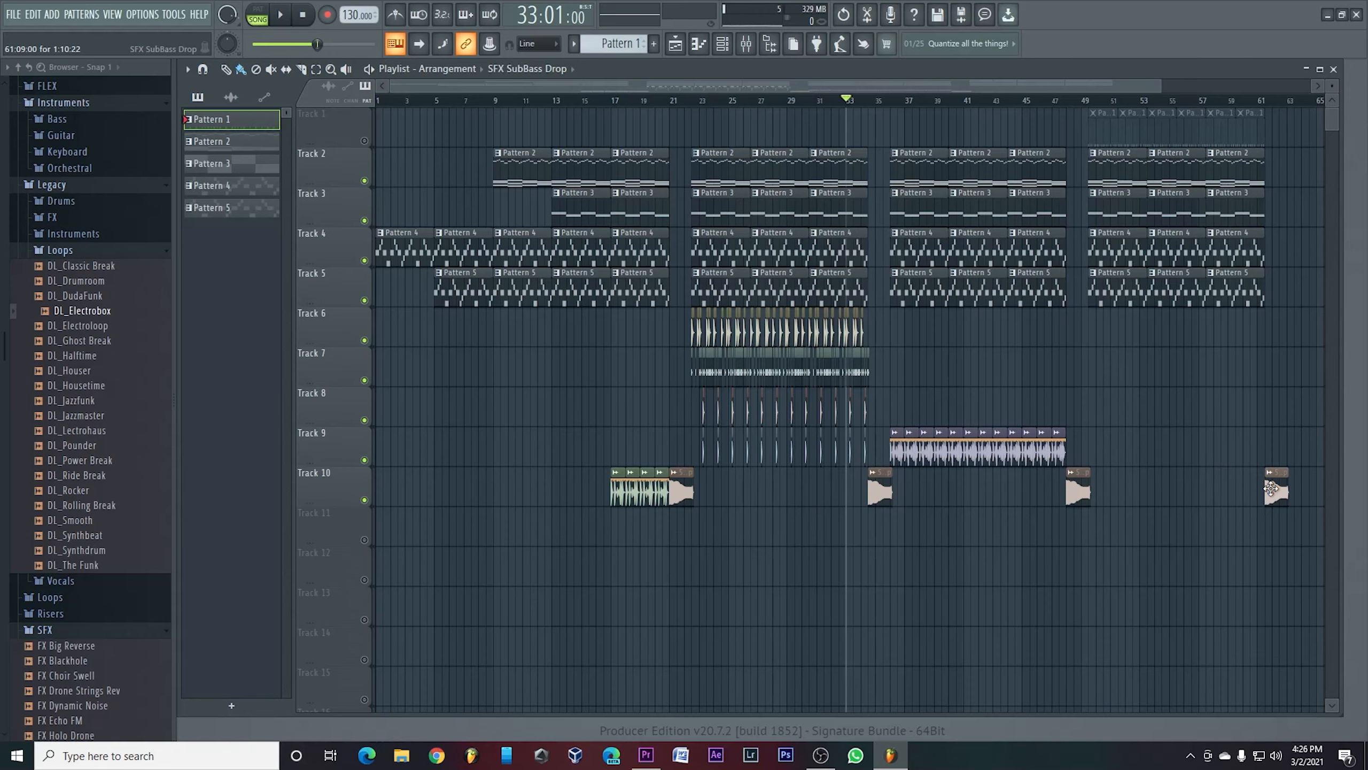
pyautogui.moveTo(1143, 91); pyautogui.dragTo(1168, 110)
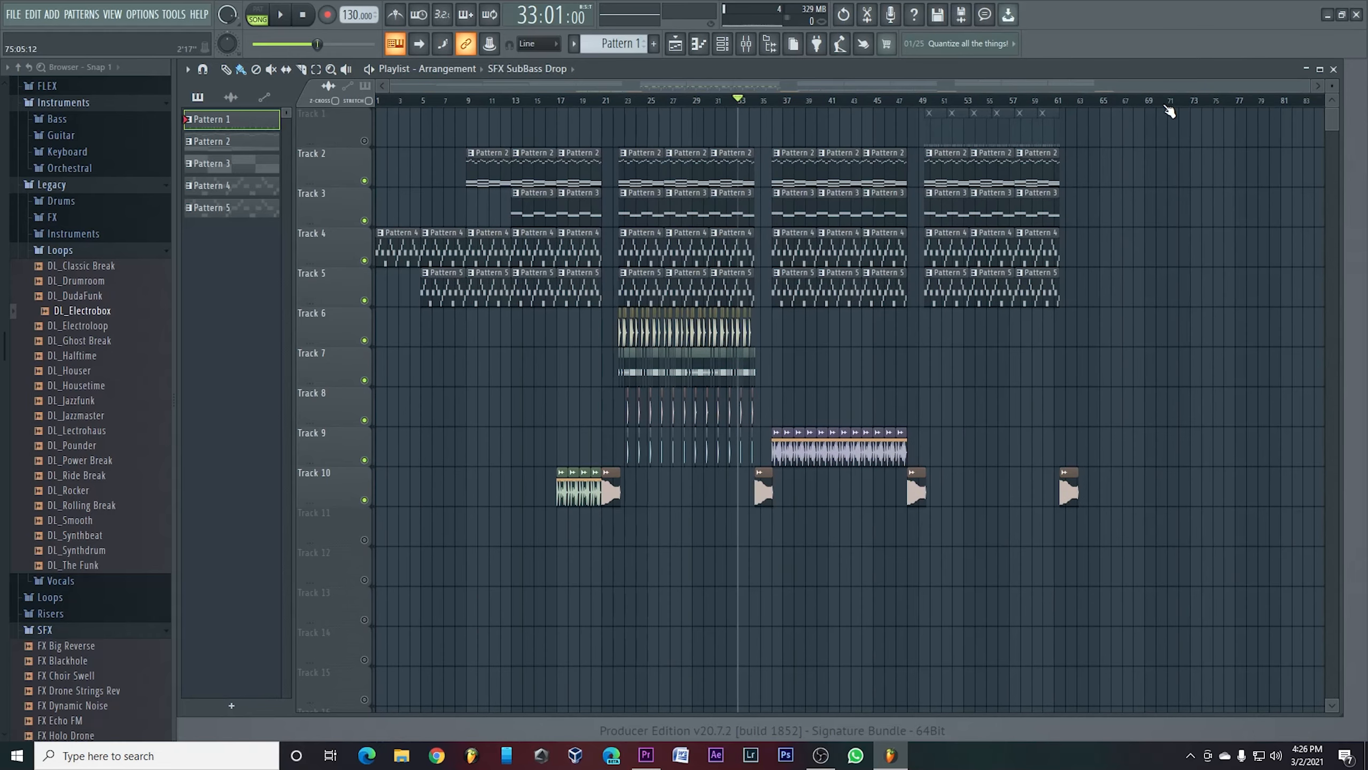
# Step: While playing from just before the last section, delete its first two Pattern 1 clips on Track 1 and unmute that track
pyautogui.click(886, 100)
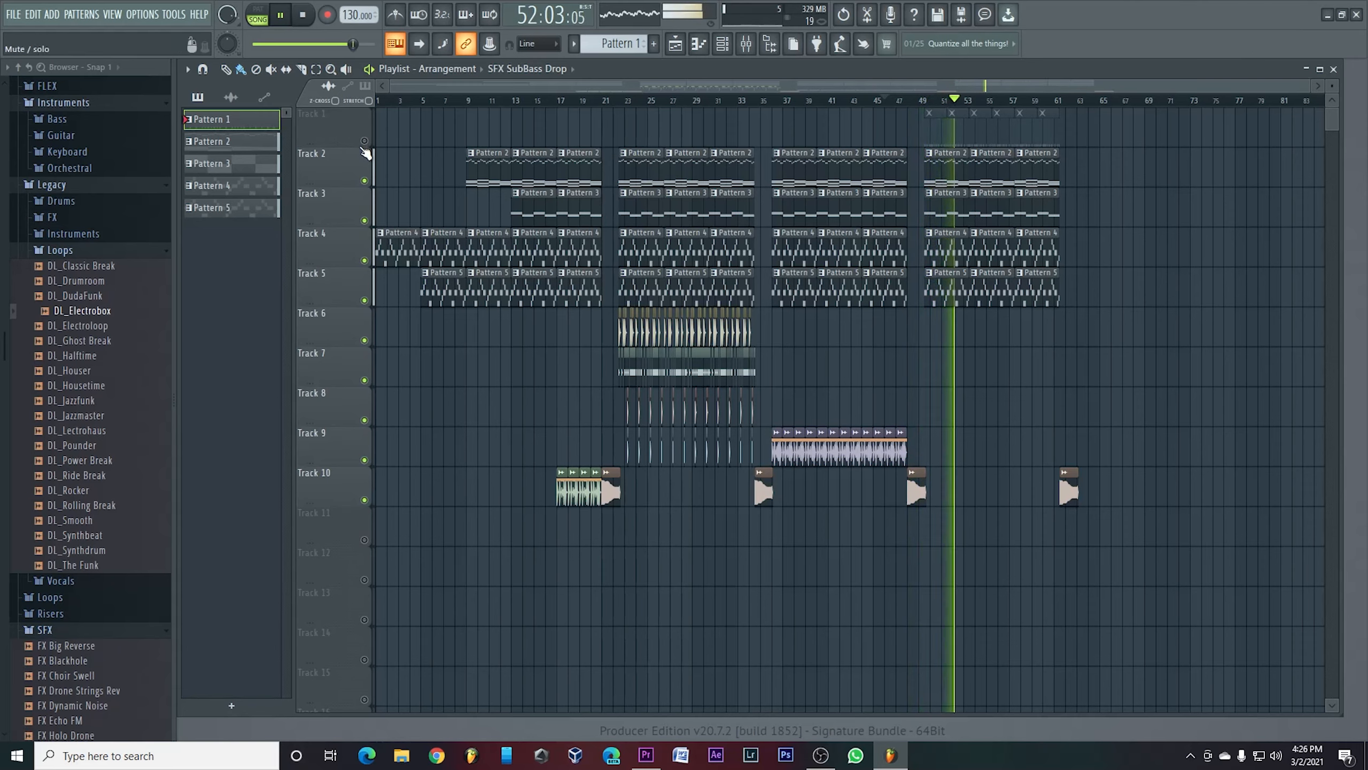
pyautogui.rightClick(955, 130)
pyautogui.rightClick(937, 129)
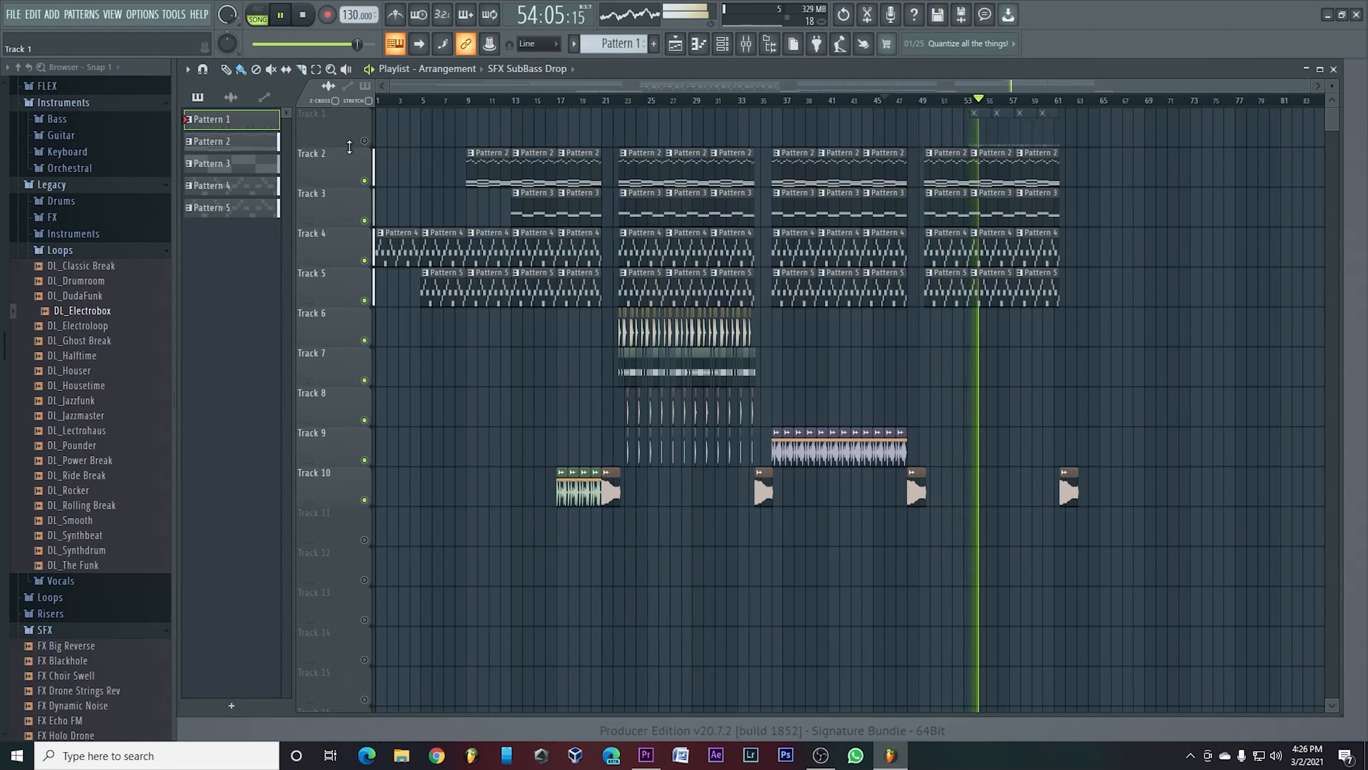
pyautogui.click(364, 141)
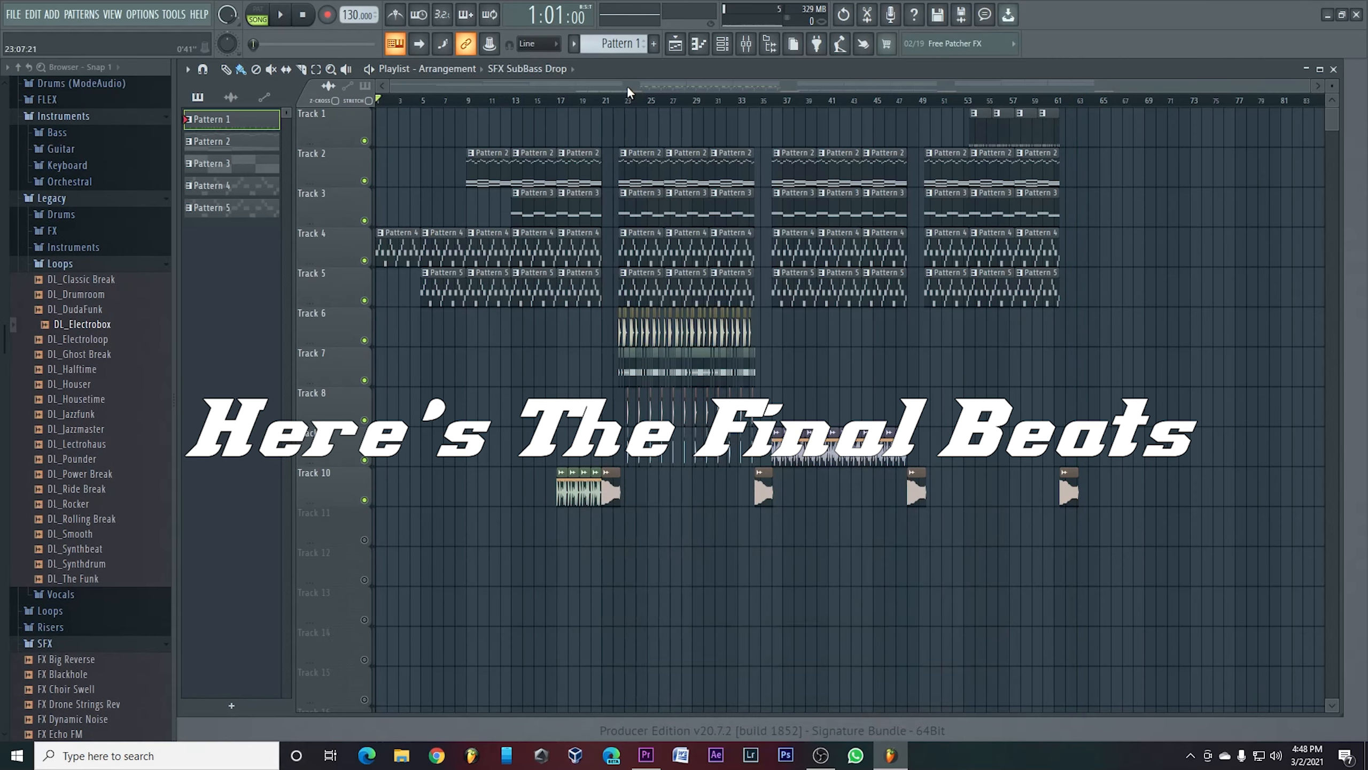
# Step: Play the finished arrangement from bar 1
pyautogui.press('space')
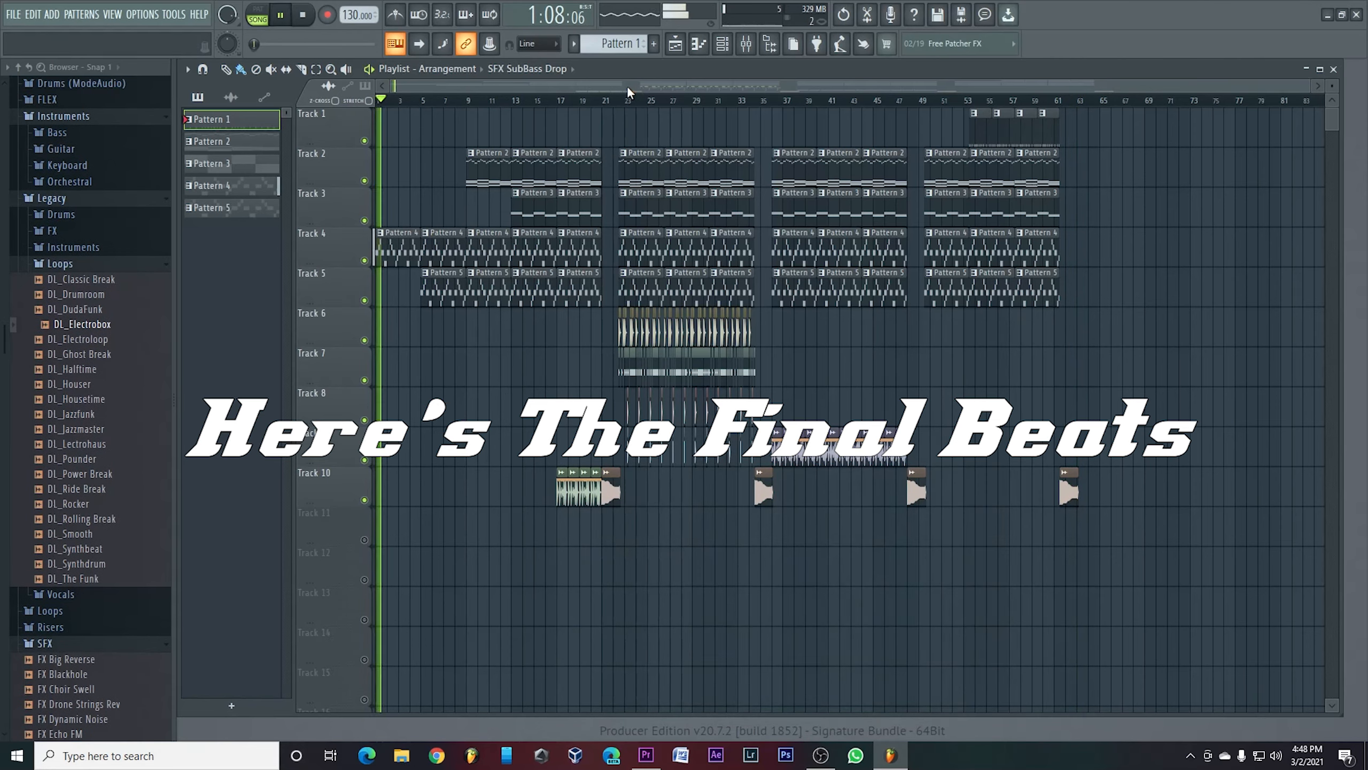